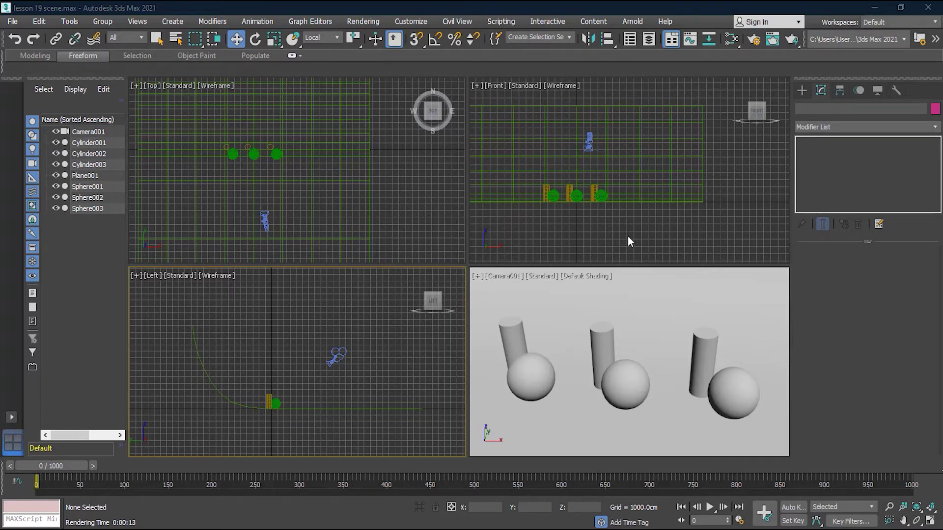
- Select Camera001 and examine the camera types offered in the Standard and Arnold categories
click(589, 142)
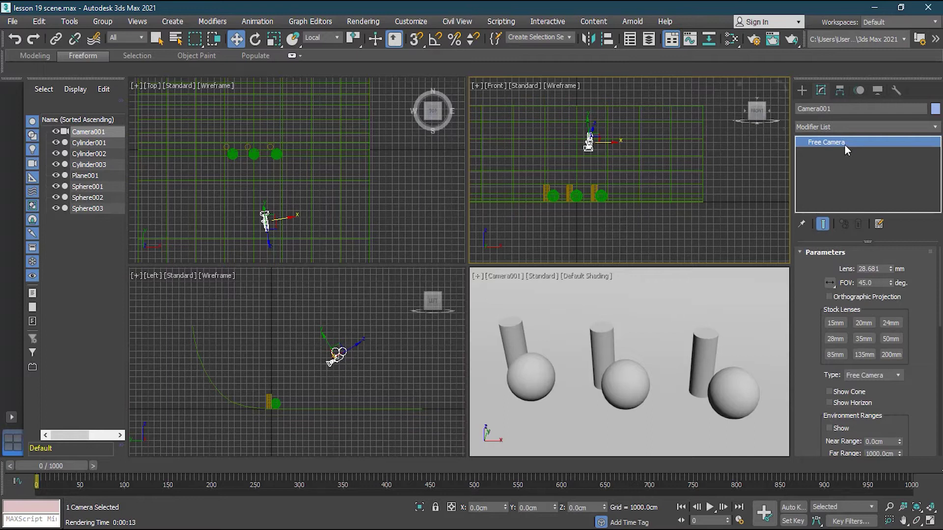
click(802, 92)
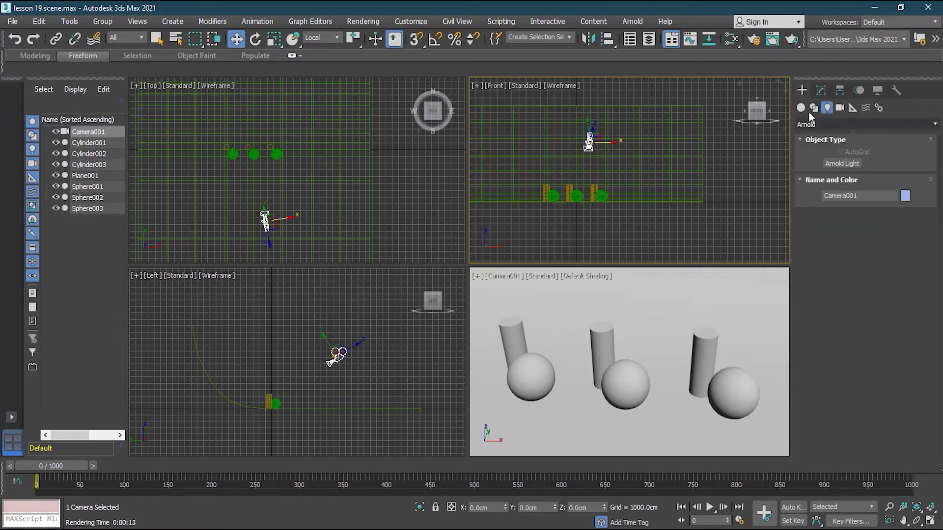
click(840, 107)
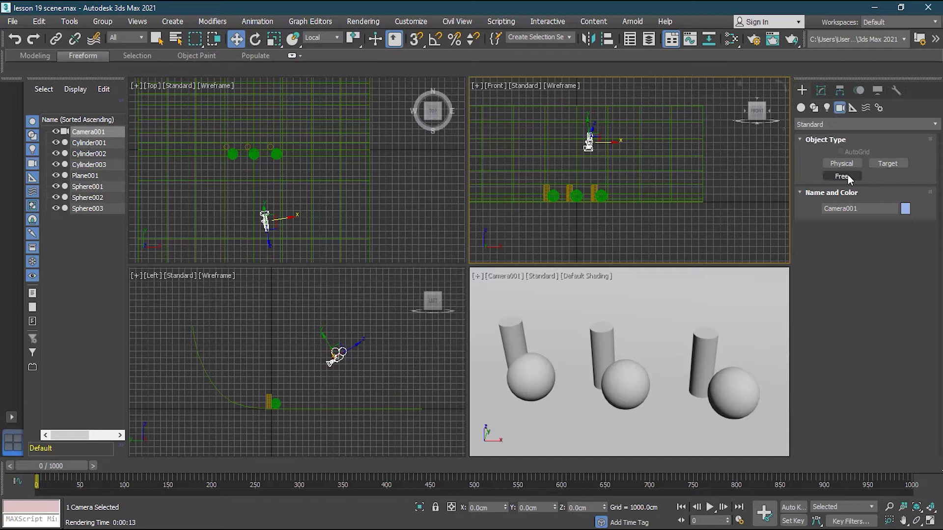
click(832, 122)
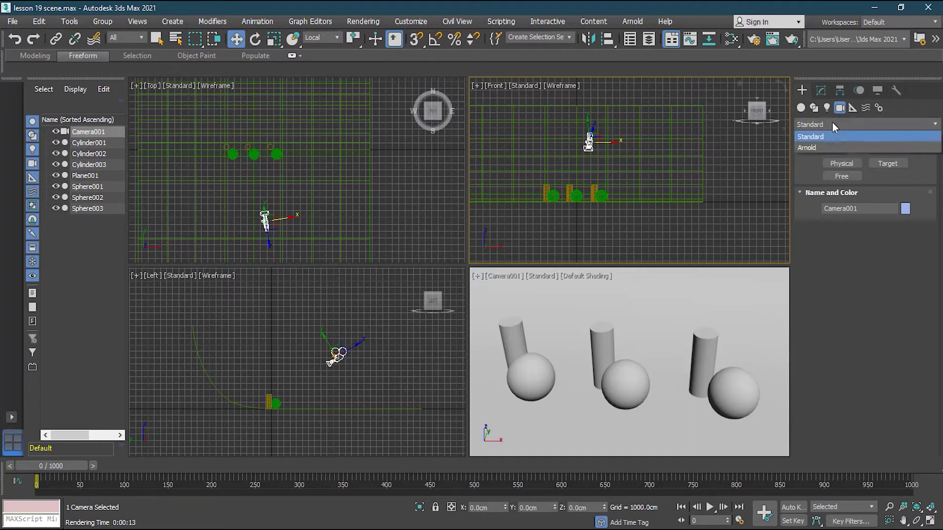
click(815, 148)
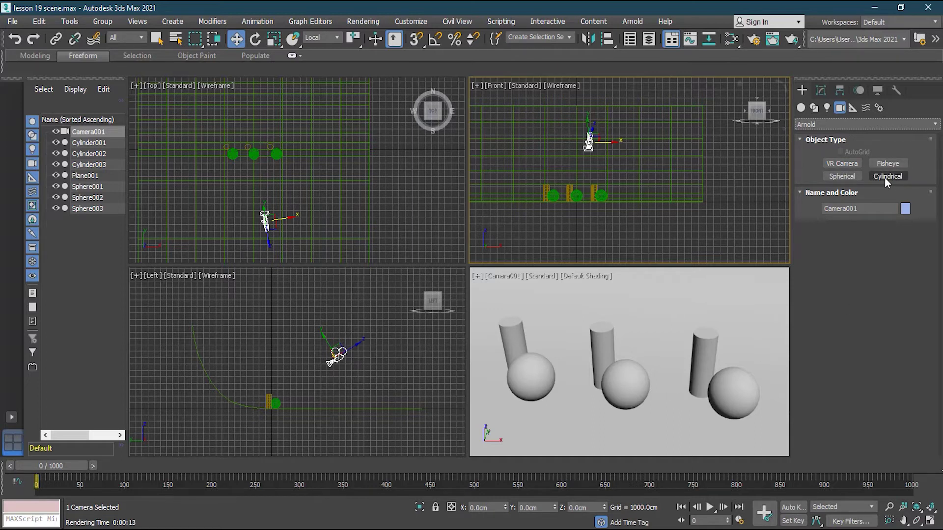
click(840, 124)
click(833, 136)
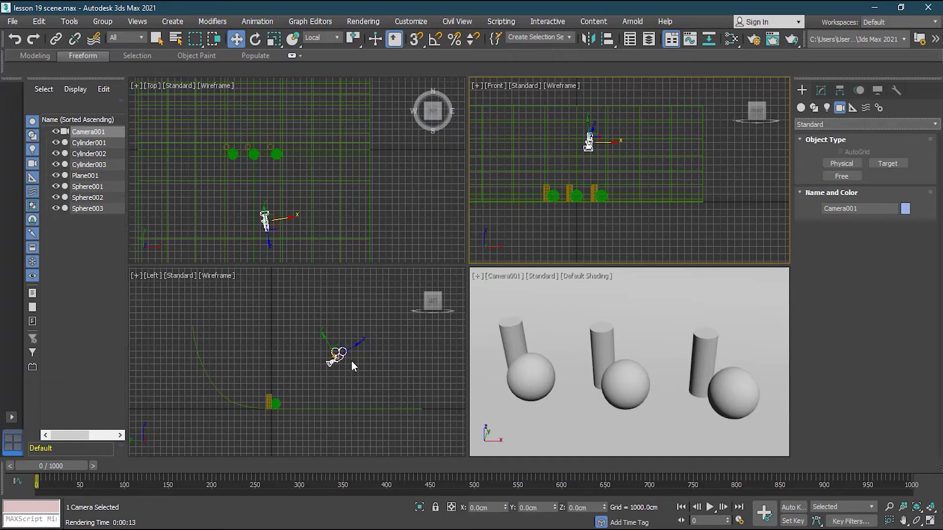
- Deselect the camera, set the render viewport to Quad 4 - Camera001, and render that view
click(529, 297)
click(701, 247)
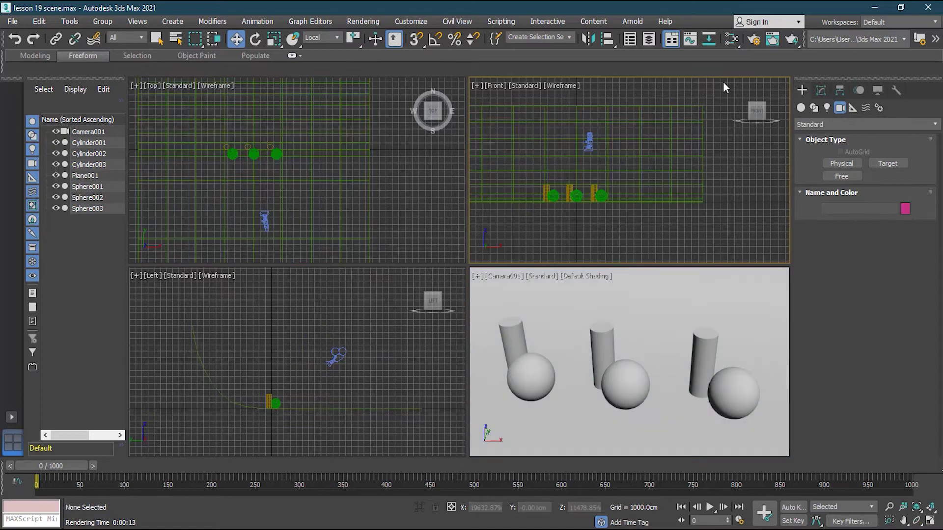
click(773, 39)
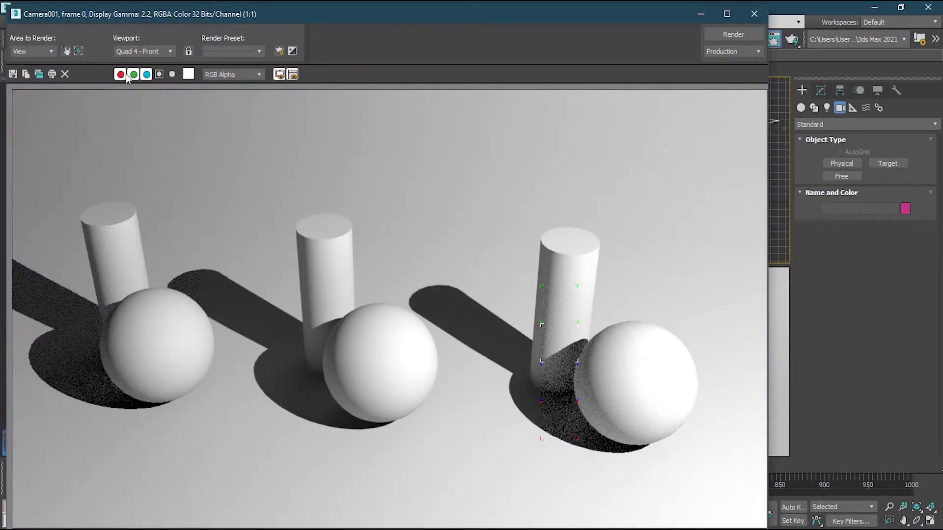
click(149, 53)
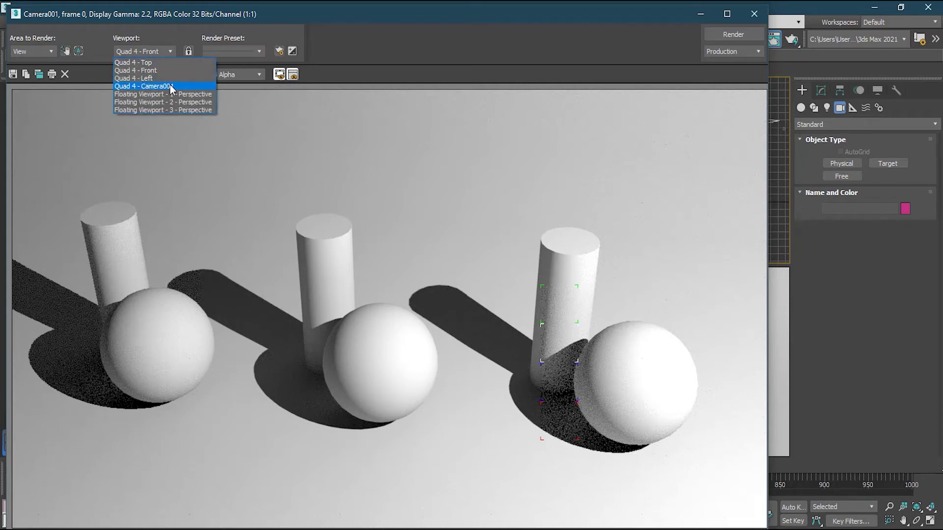
click(144, 86)
click(739, 34)
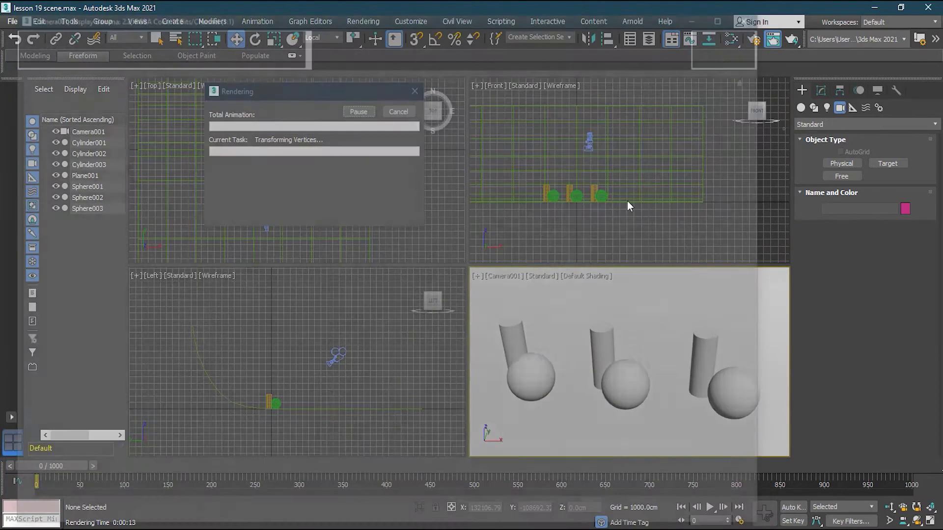
- Shrink and reposition the rendered frame window so the result can be compared with the Camera001 viewport
drag(14, 18, 207, 171)
drag(456, 166, 274, 54)
scroll(354, 176, down, 2)
scroll(355, 183, up, 1)
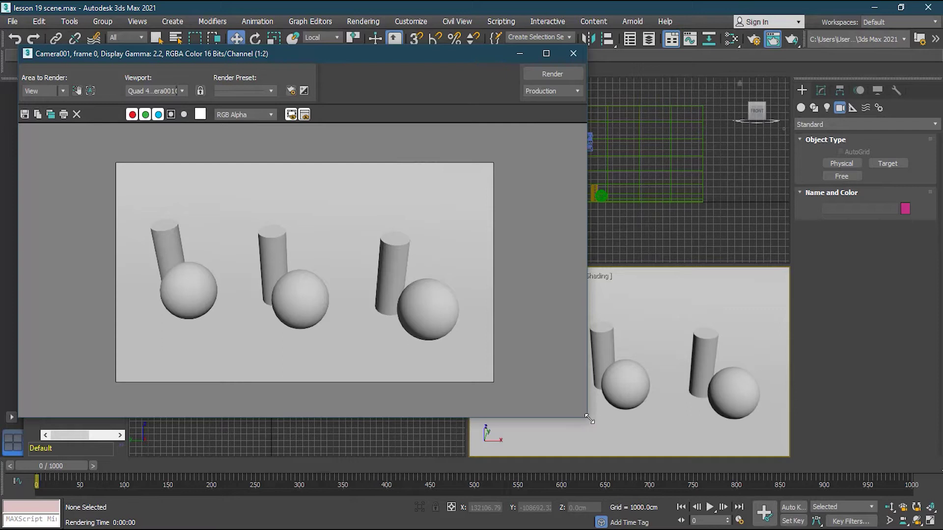
drag(589, 419, 429, 419)
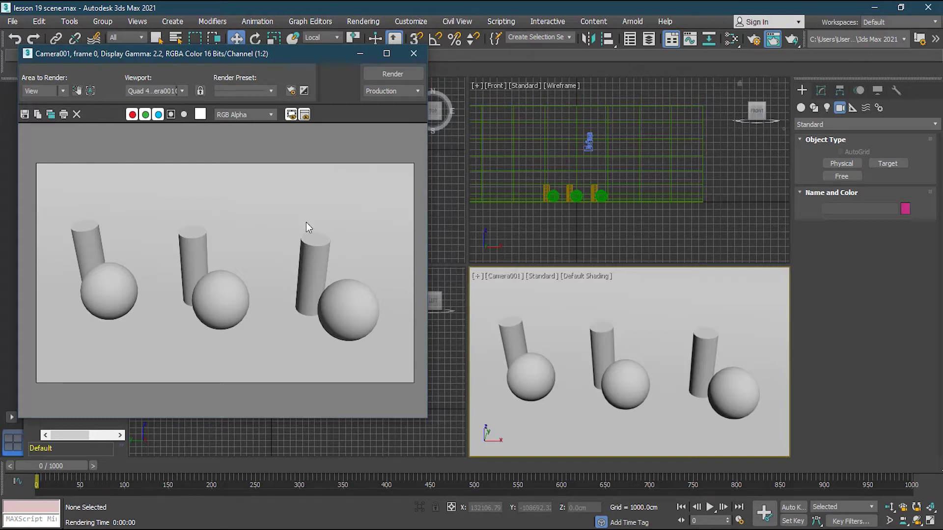
- Set the renderer to Arnold in the render setup and render the Camera001 view
click(756, 39)
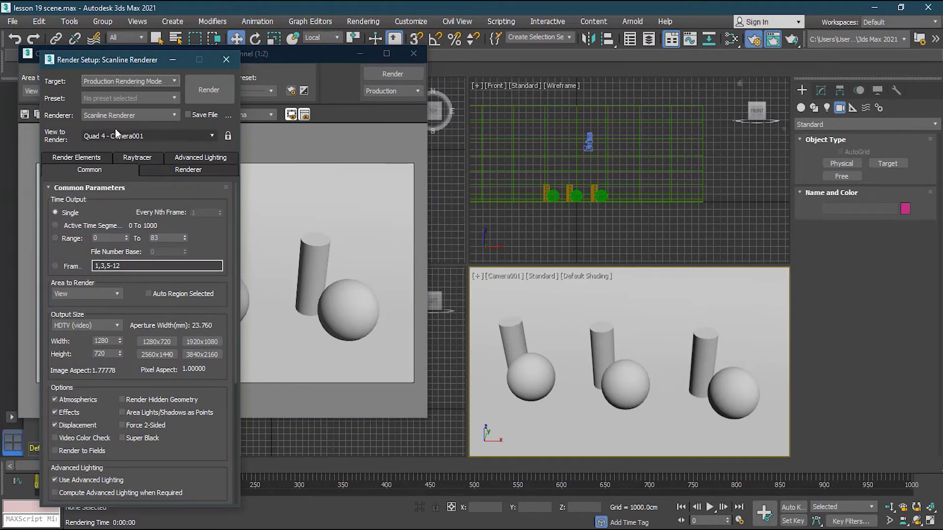
click(116, 116)
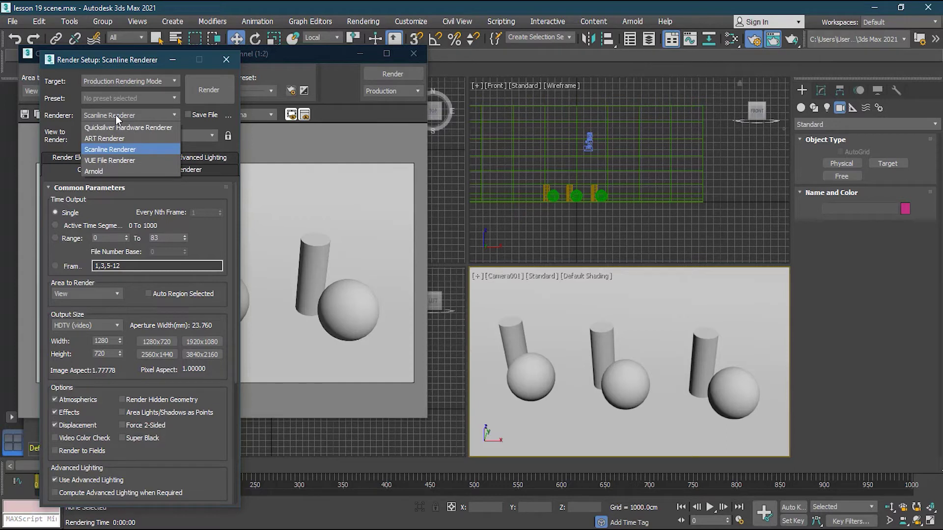
click(113, 172)
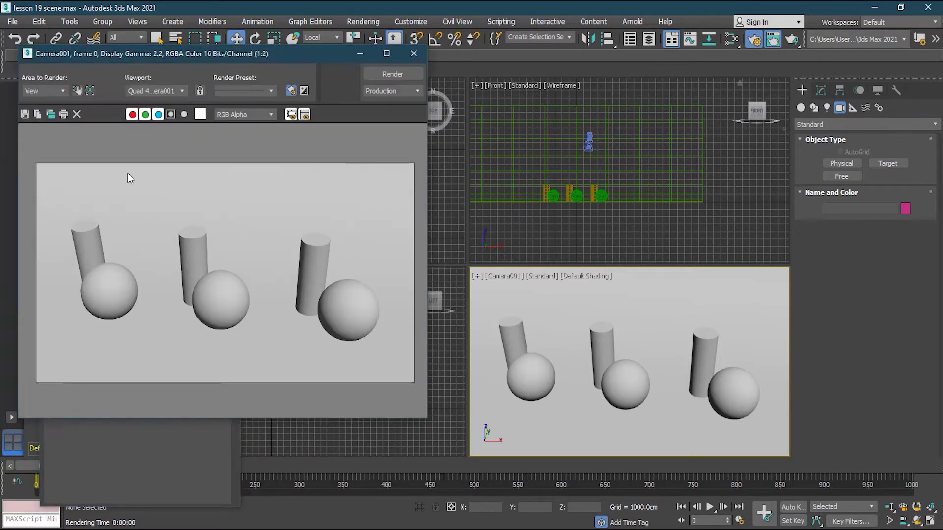
click(390, 72)
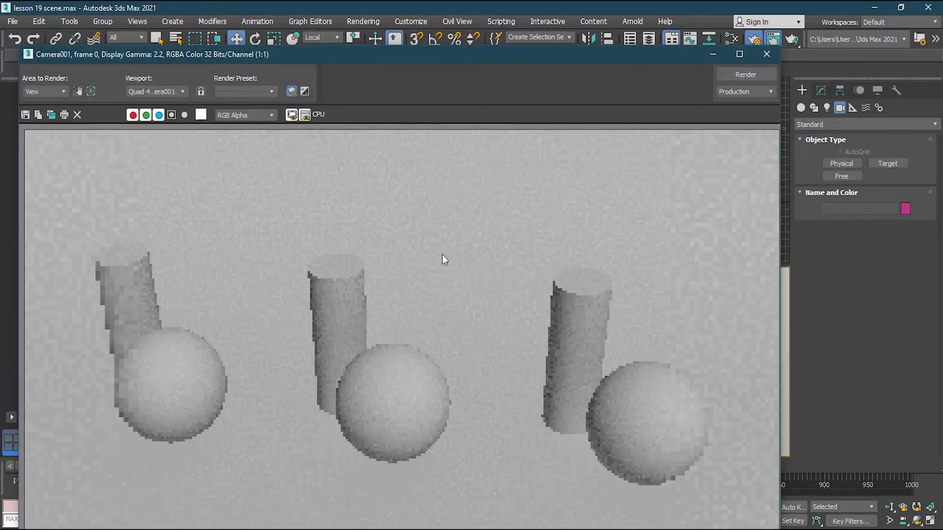
- Shrink the render window to inspect the Arnold result, close it, and cancel the running render
scroll(439, 263, down, 1)
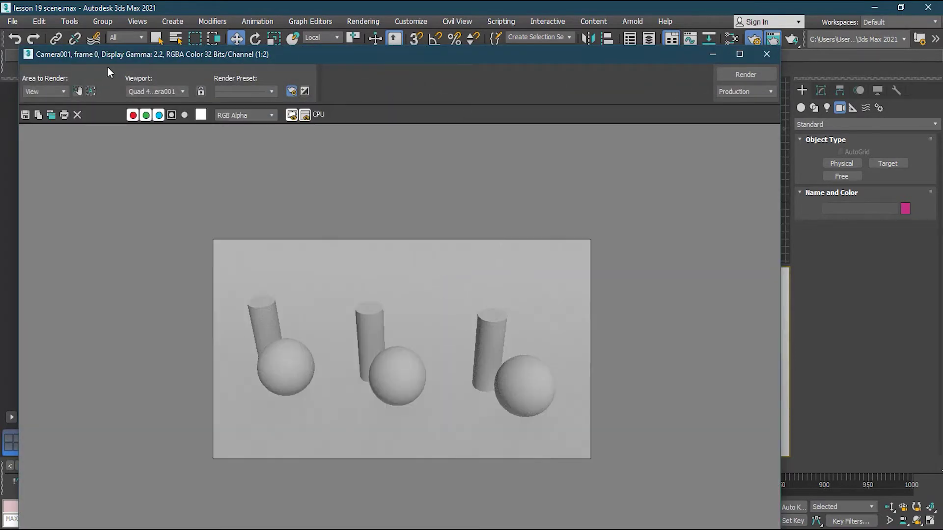
drag(19, 48, 242, 216)
drag(578, 211, 336, 85)
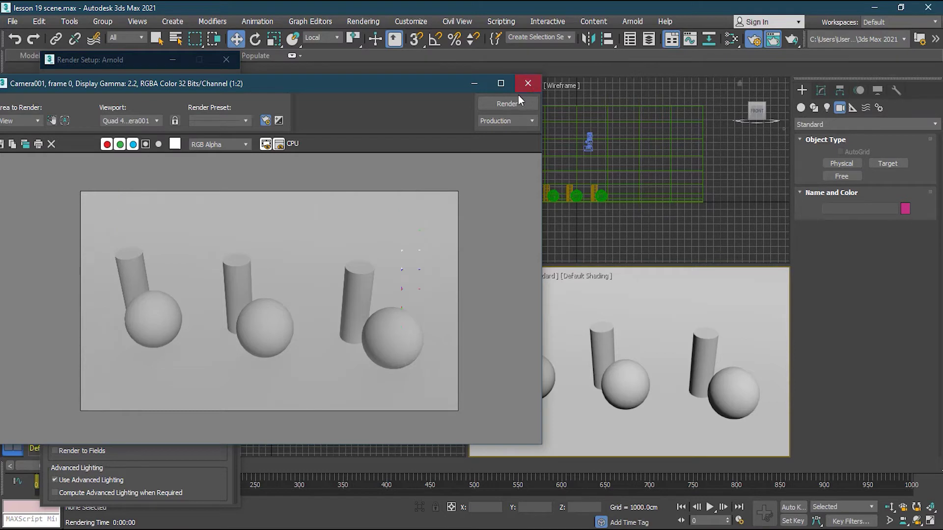
click(529, 84)
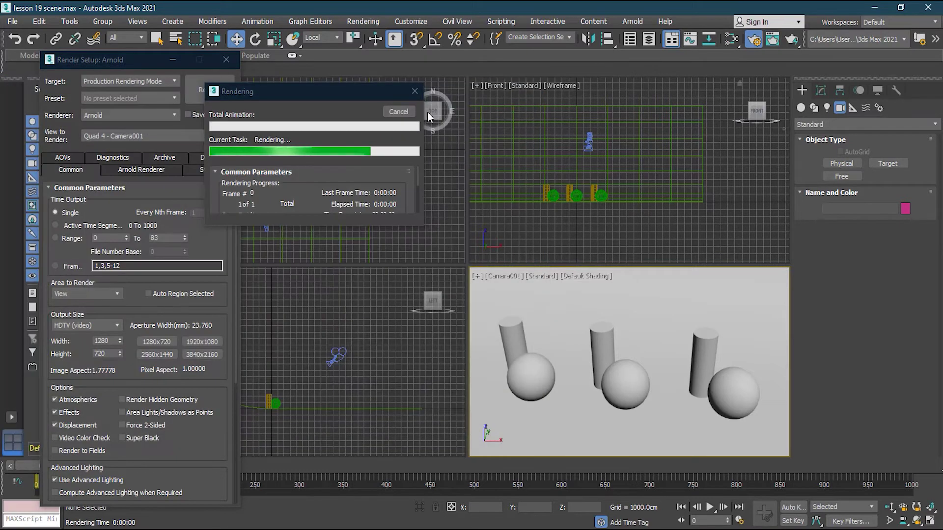
click(399, 111)
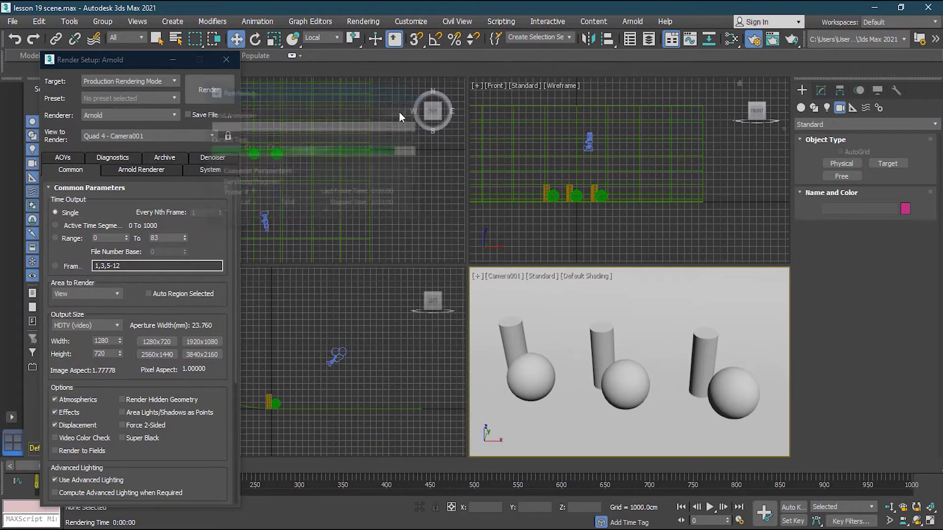
- Set the render output size to Custom at 640x480 in the common parameters
drag(129, 60, 236, 24)
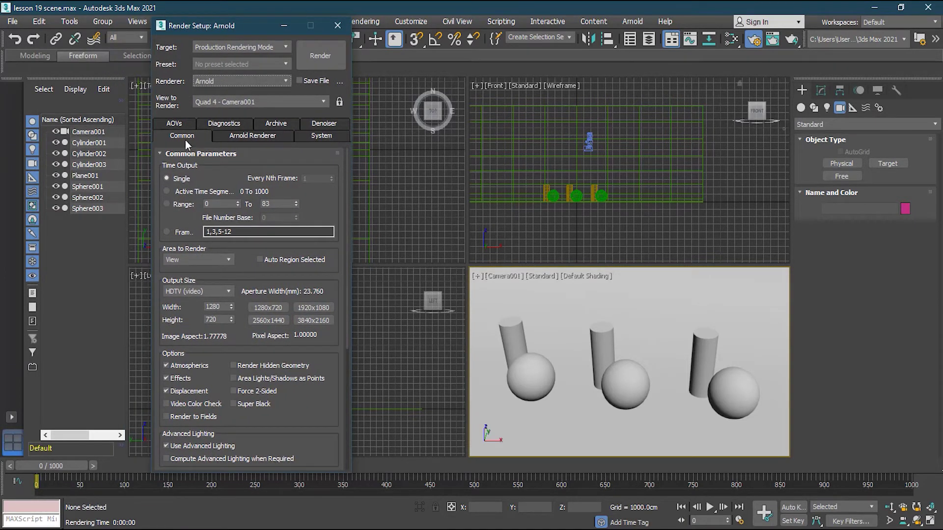
scroll(241, 276, down, 3)
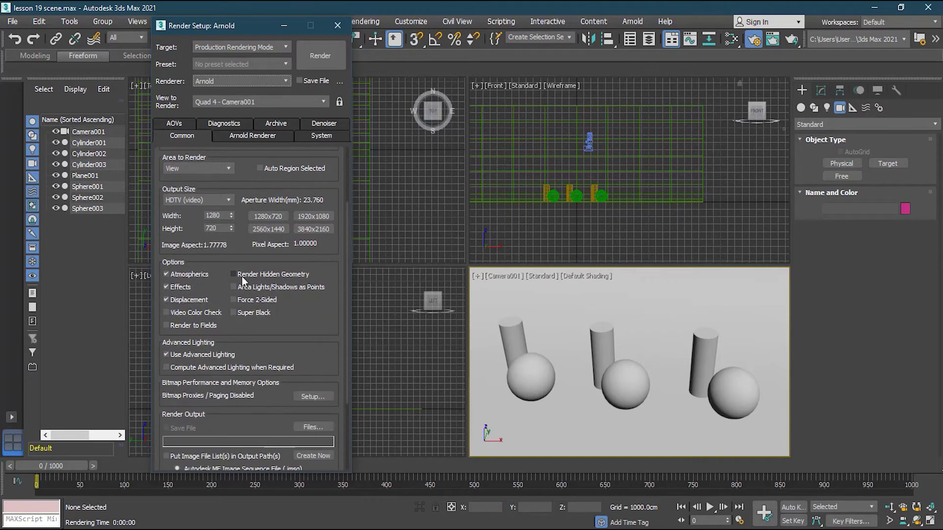
scroll(242, 276, down, 3)
scroll(241, 276, up, 2)
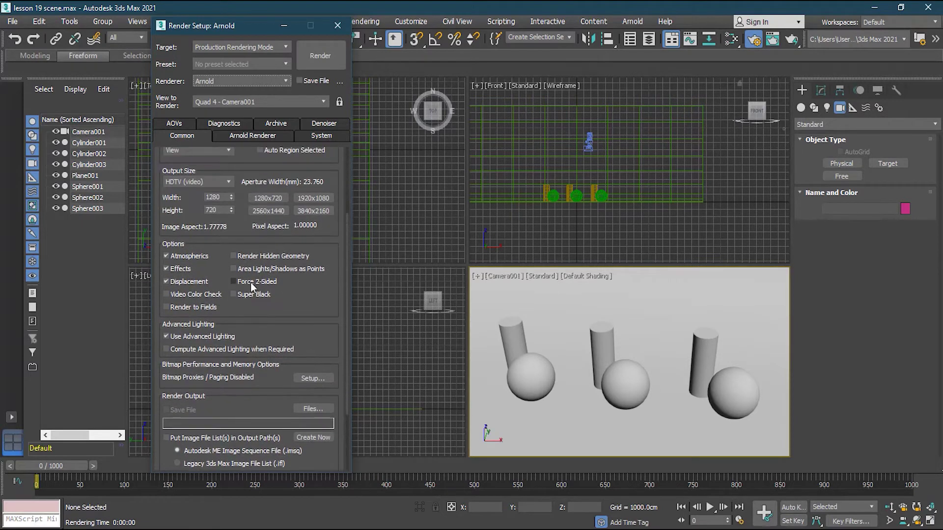
scroll(319, 295, up, 2)
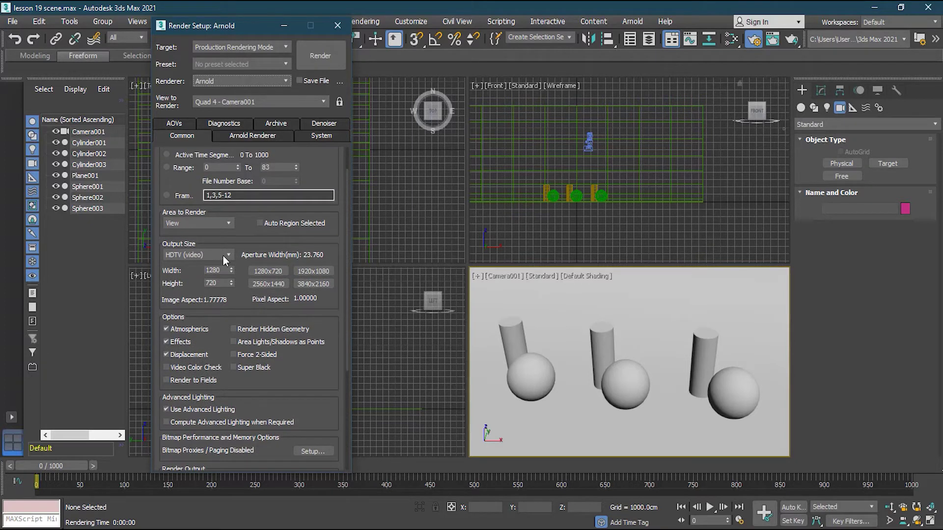
click(222, 255)
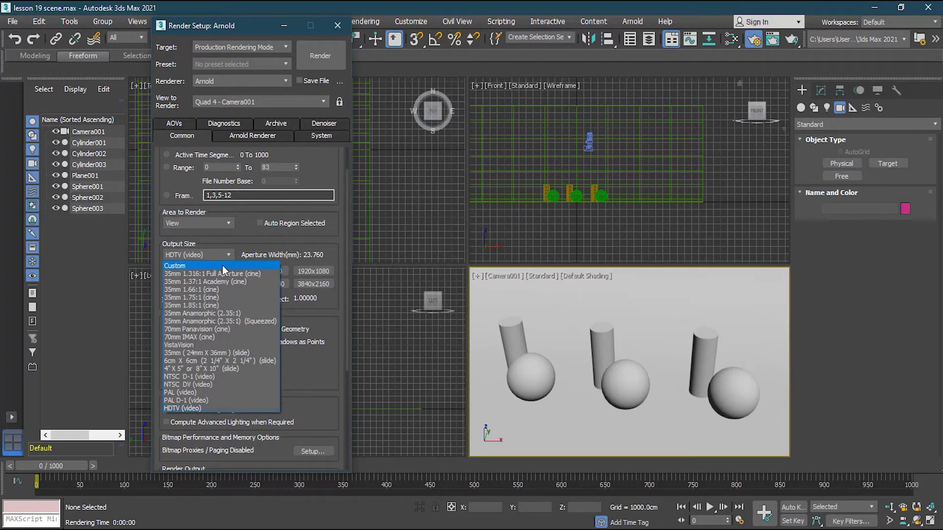
click(196, 266)
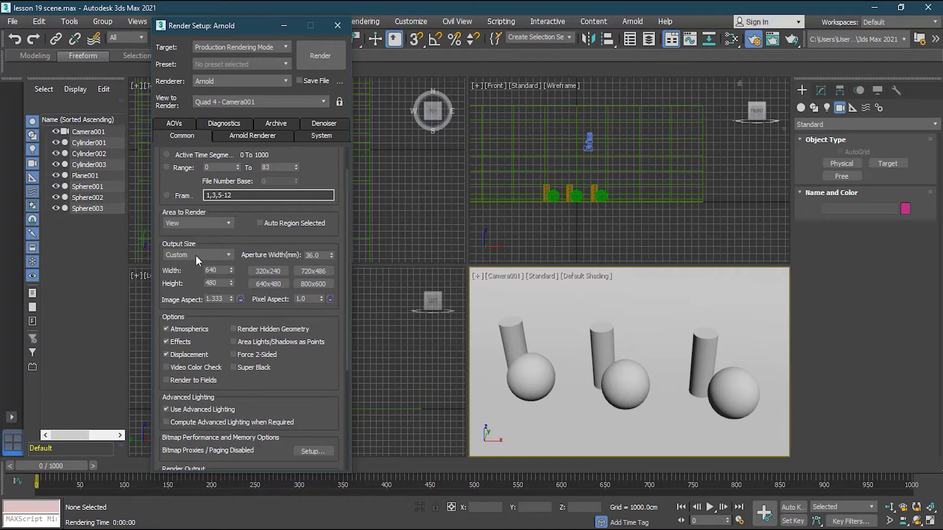
click(266, 284)
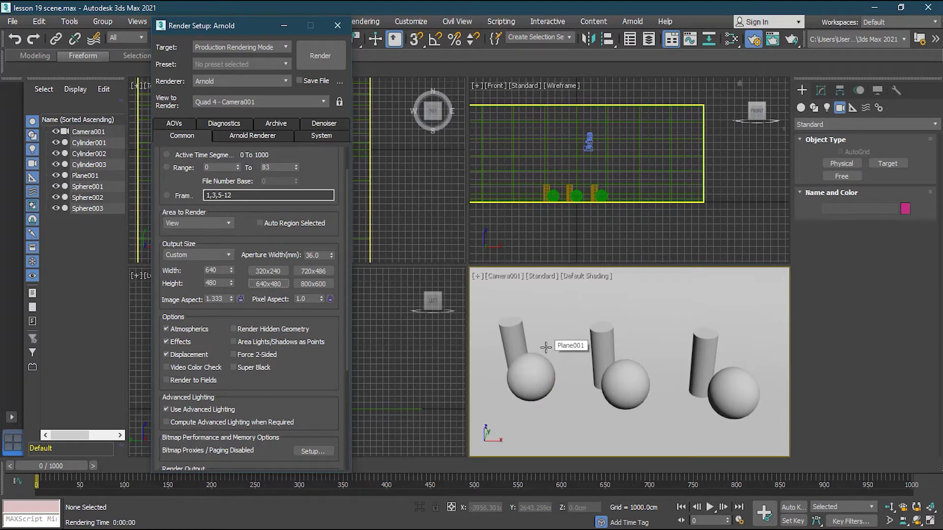
- Show the Arnold Renderer settings, render the Camera001 view at the new output size, and close the render window
click(249, 136)
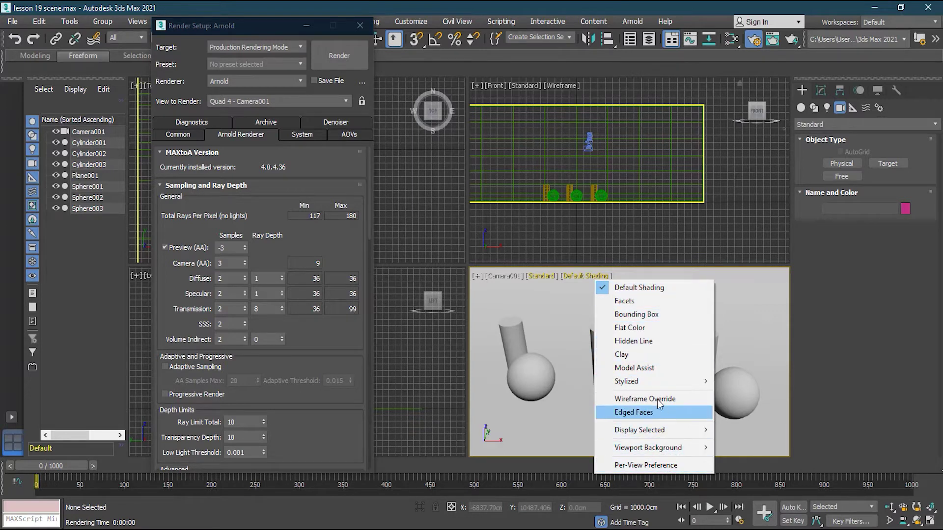
click(544, 276)
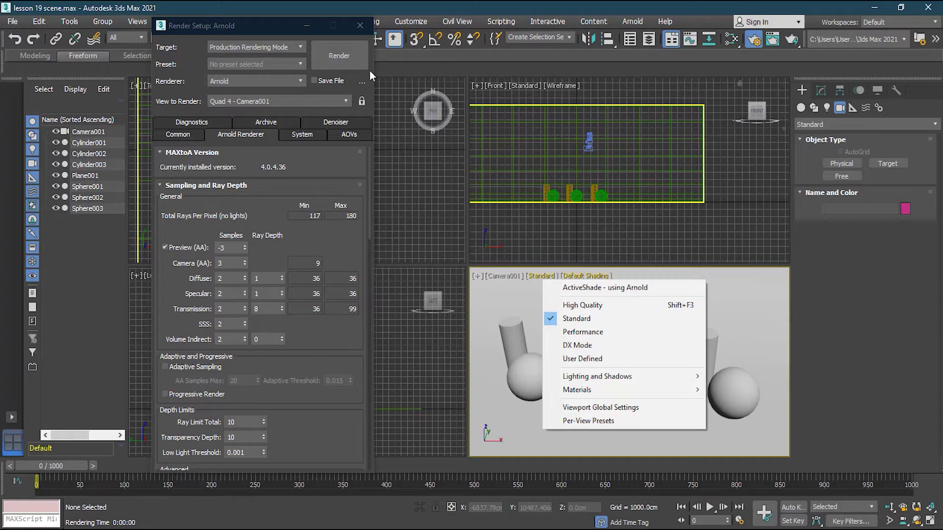
click(347, 63)
drag(198, 83, 232, 76)
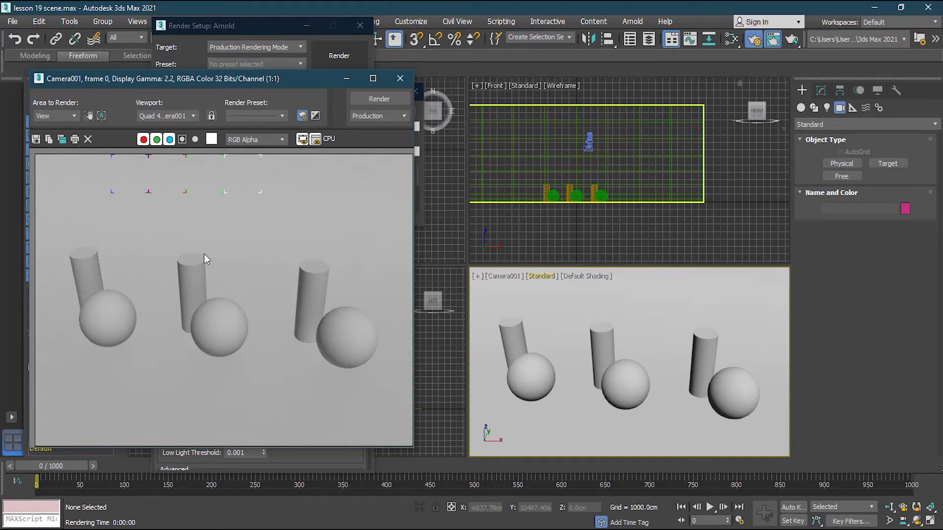
click(401, 78)
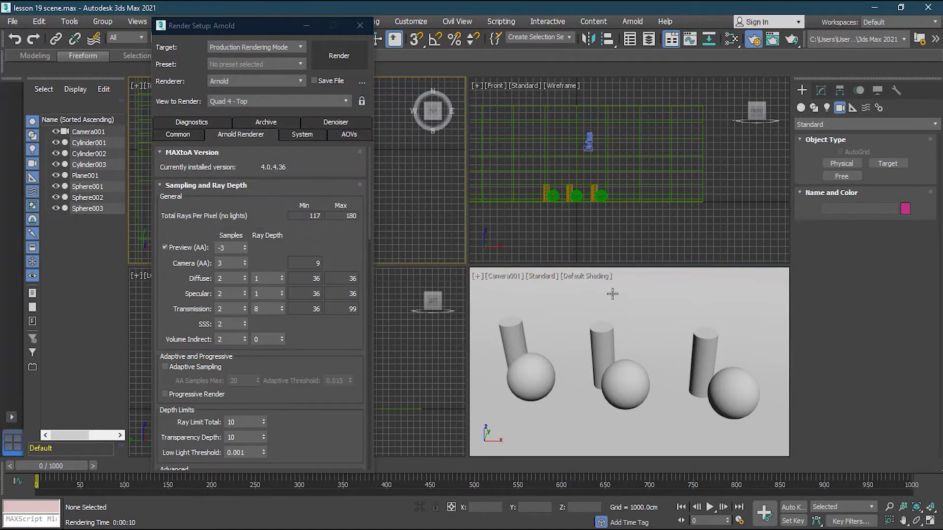
- Switch the Camera001 viewport to ActiveShade using Arnold
click(549, 276)
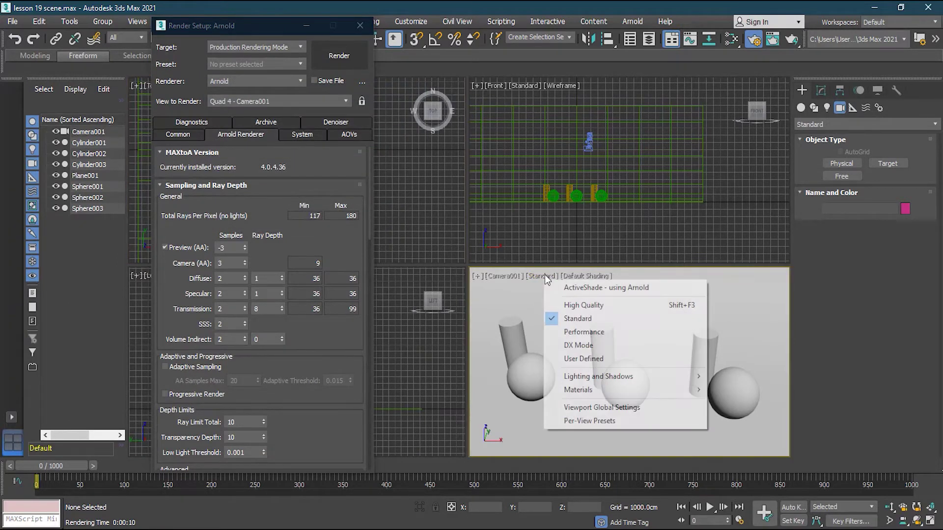
click(593, 290)
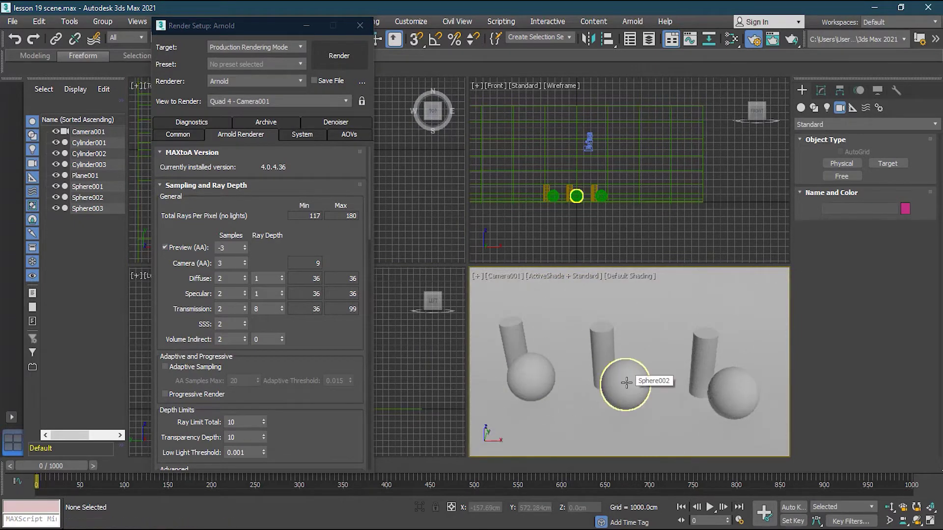
- Try moving the middle sphere along X toward the third cylinder in the ActiveShade viewport, and undo the move
click(647, 394)
drag(648, 394, 678, 393)
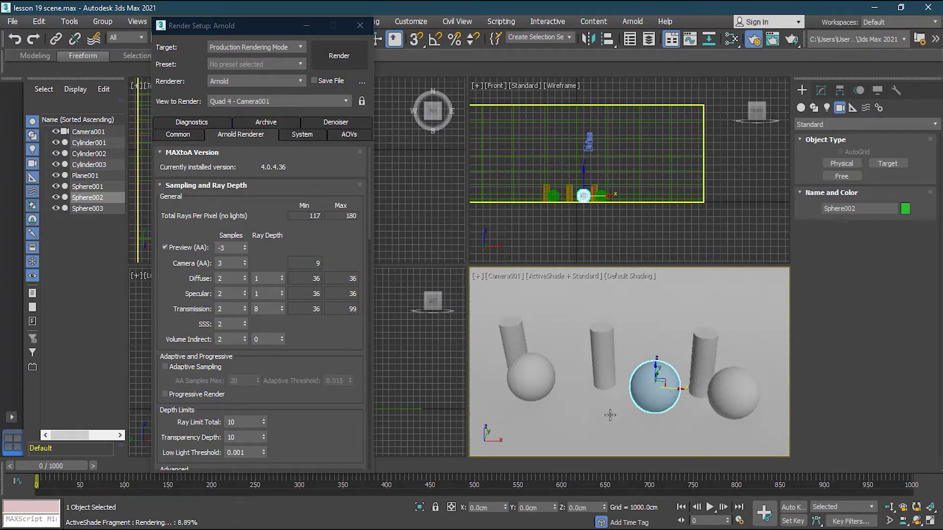
key(ctrl+z)
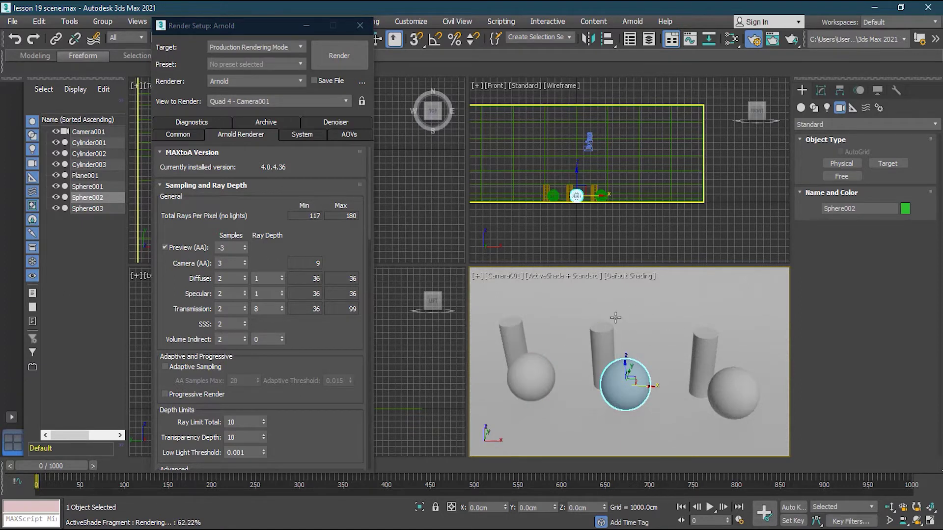
- Set the Preview (AA) samples to -1 and nudge the middle sphere slightly along X in the ActiveShade viewport
click(234, 248)
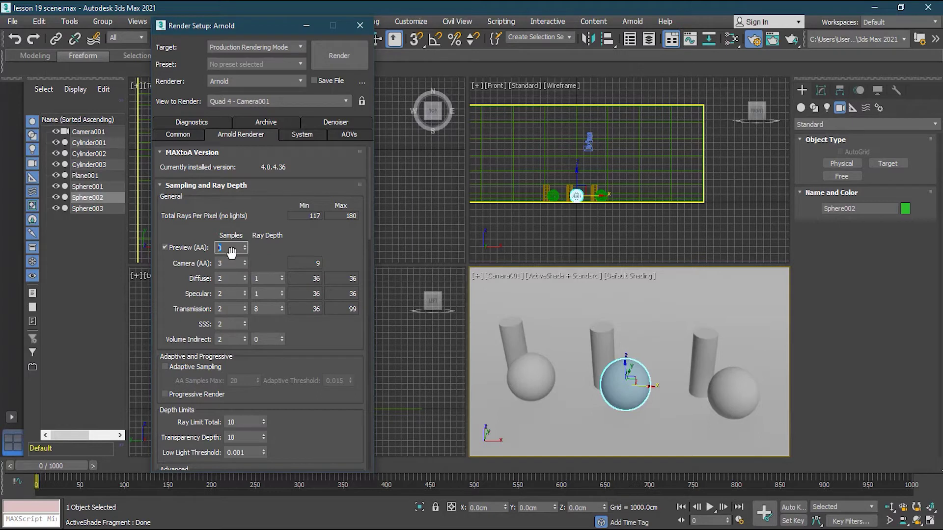
text(1)
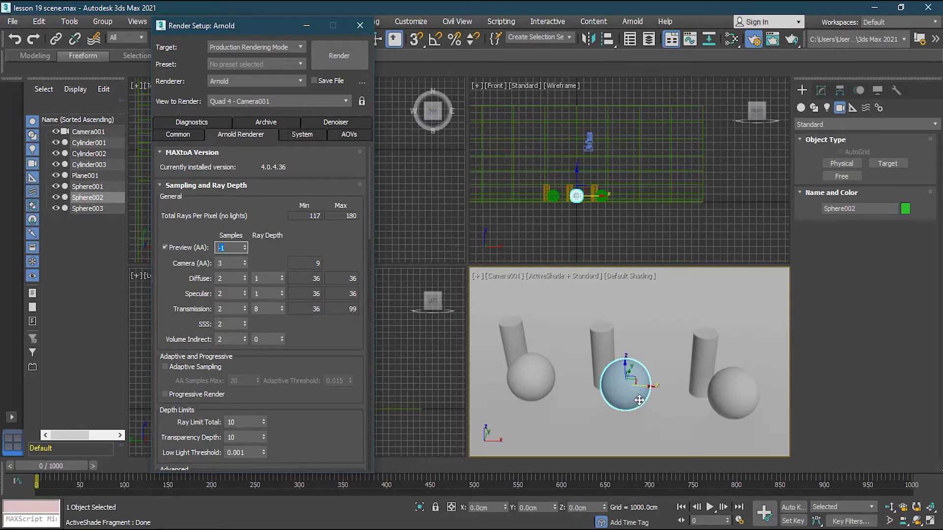
click(645, 386)
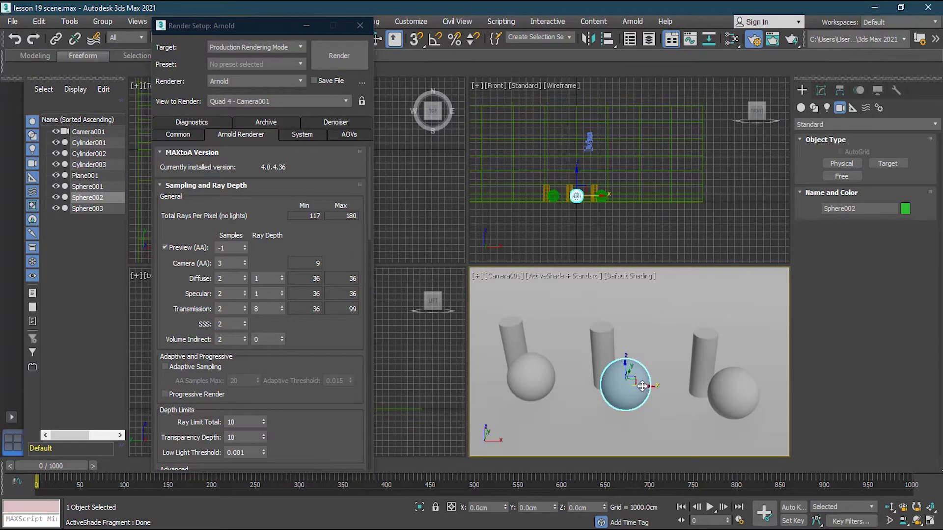
mouse_move(642, 387)
mouse_down()
mouse_move(663, 388)
mouse_move(644, 387)
mouse_up()
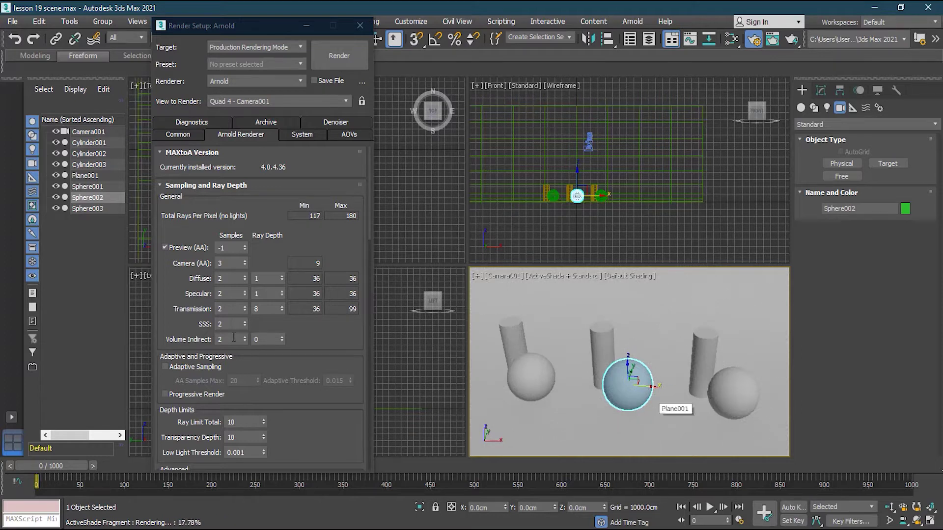
- Set the Preview (AA) samples back to -3 and render the Camera001 view
click(228, 248)
key(BackSpace)
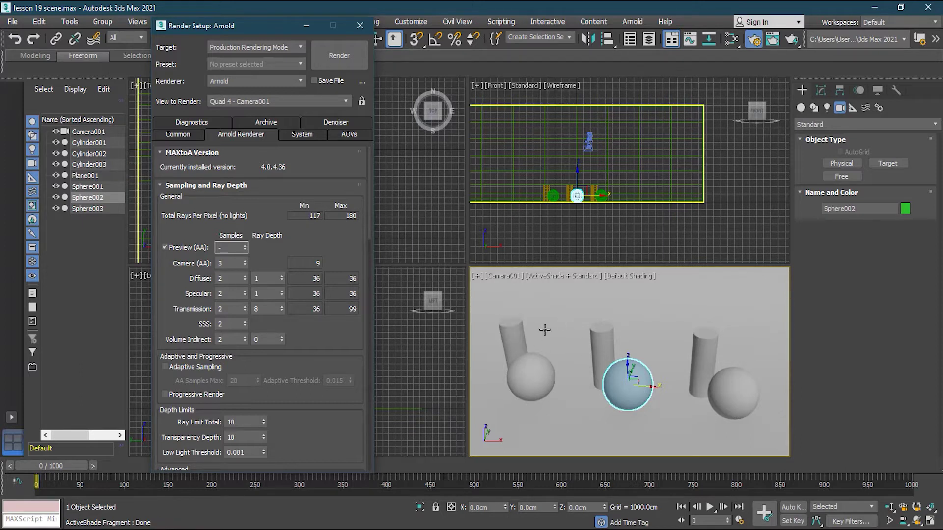
click(220, 263)
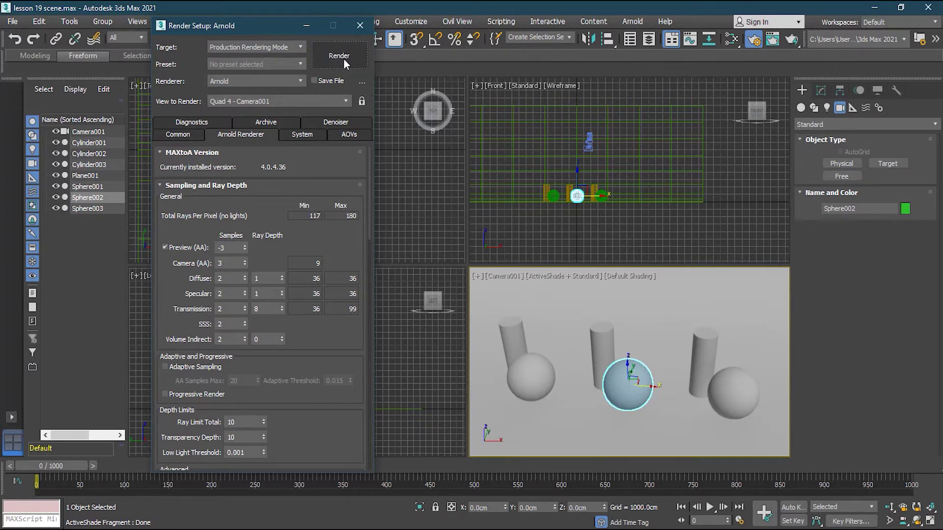
click(344, 58)
drag(262, 84, 625, 90)
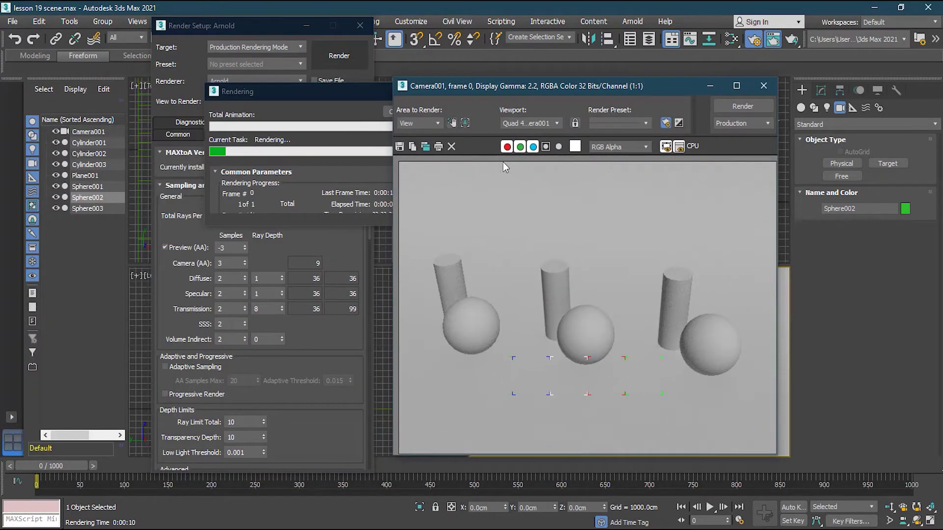
- Set the Camera (AA) samples to 7, then start a Camera001 render and cancel it
click(227, 264)
text(7)
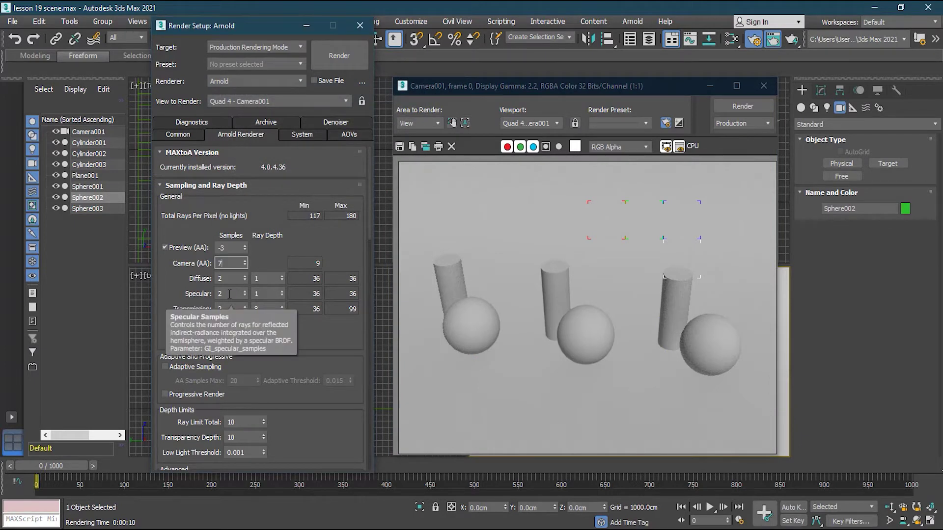
key(Return)
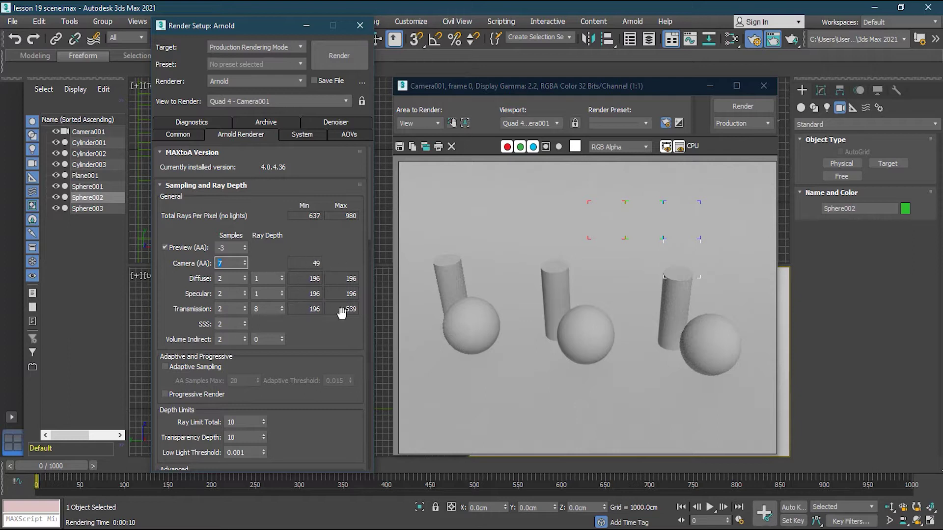
click(742, 107)
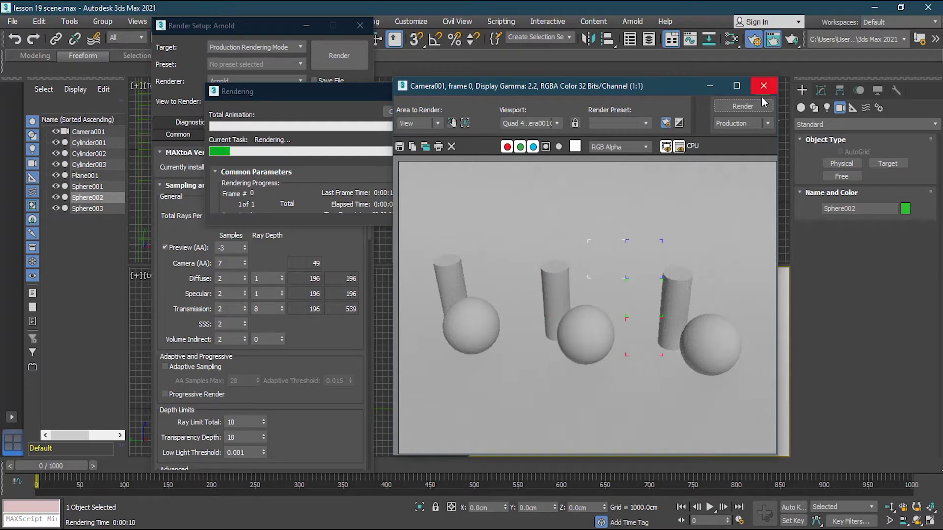
click(400, 112)
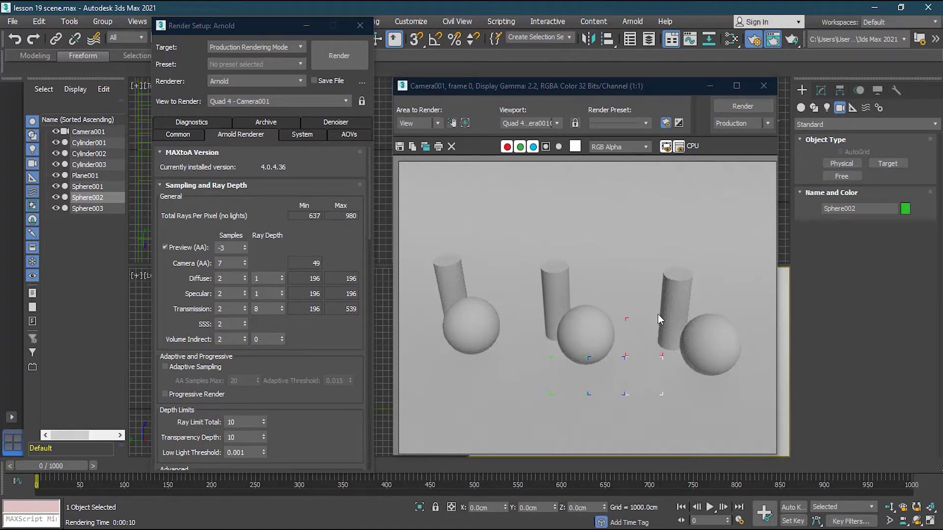
- Set the Diffuse, Specular and Transmission samples to 5 each
click(230, 278)
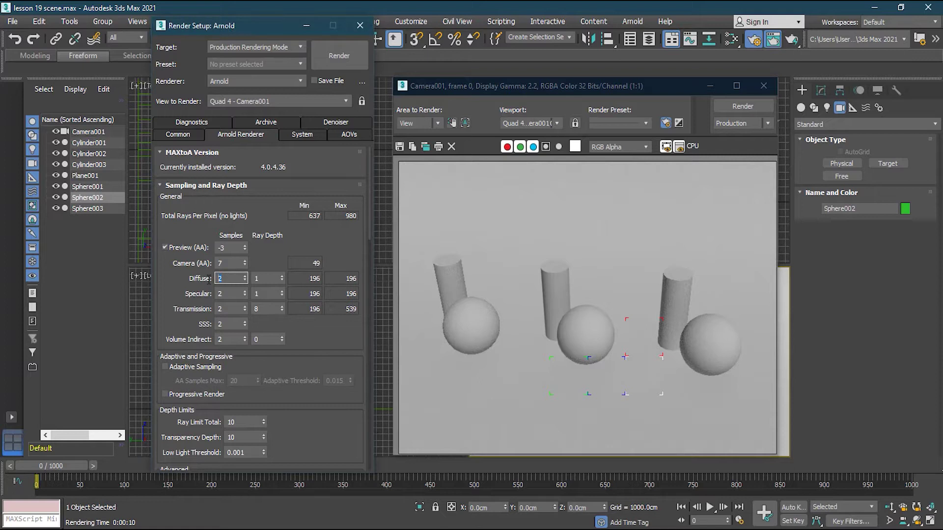
key(Return)
key(Tab)
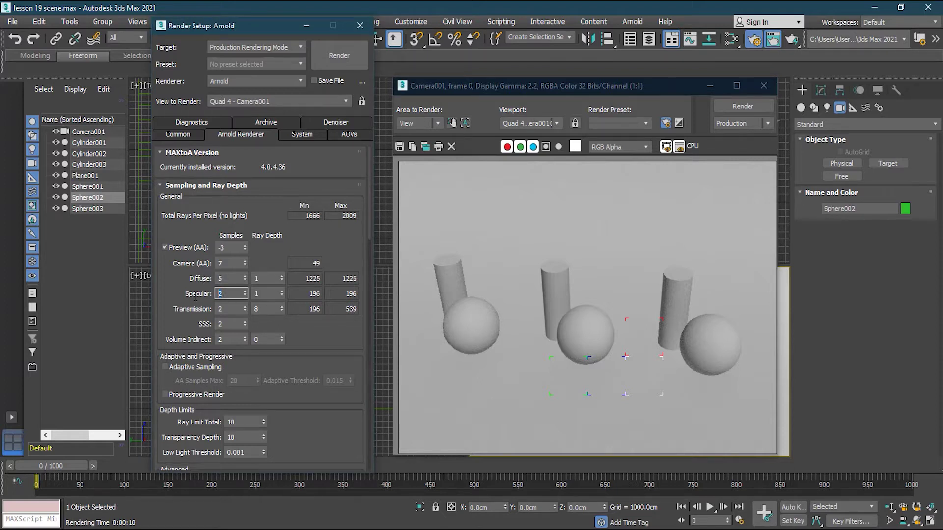
key(Return)
key(Tab)
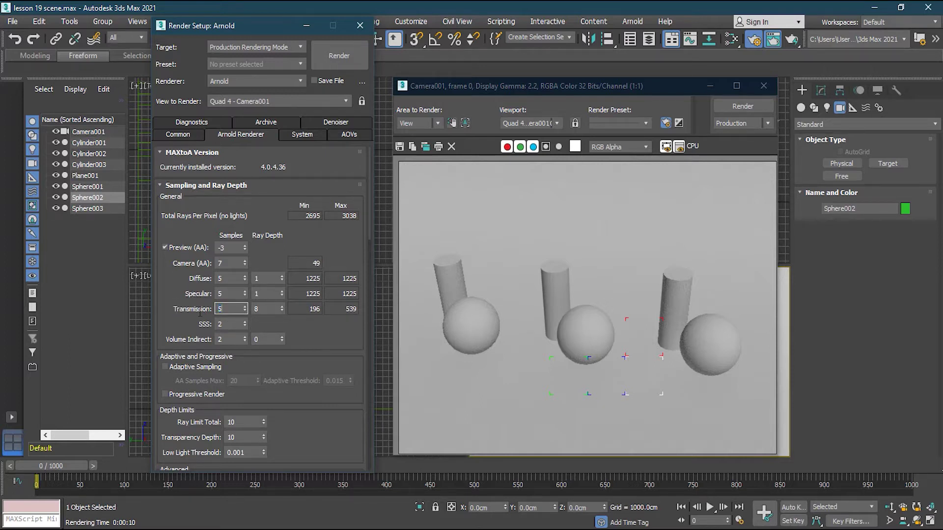
text(5)
key(Return)
key(Tab)
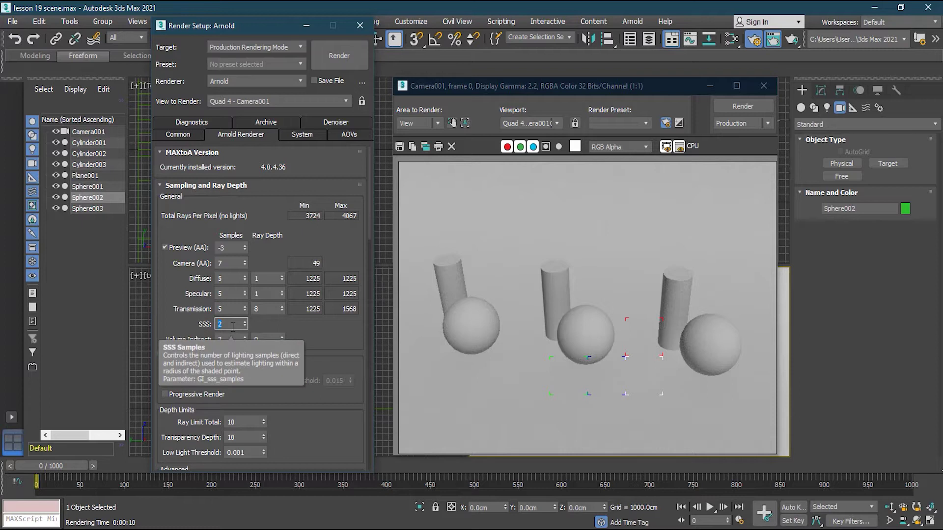
- Return the Transmission, Specular and Diffuse samples to 2 and the Camera (AA) samples to 3
click(231, 308)
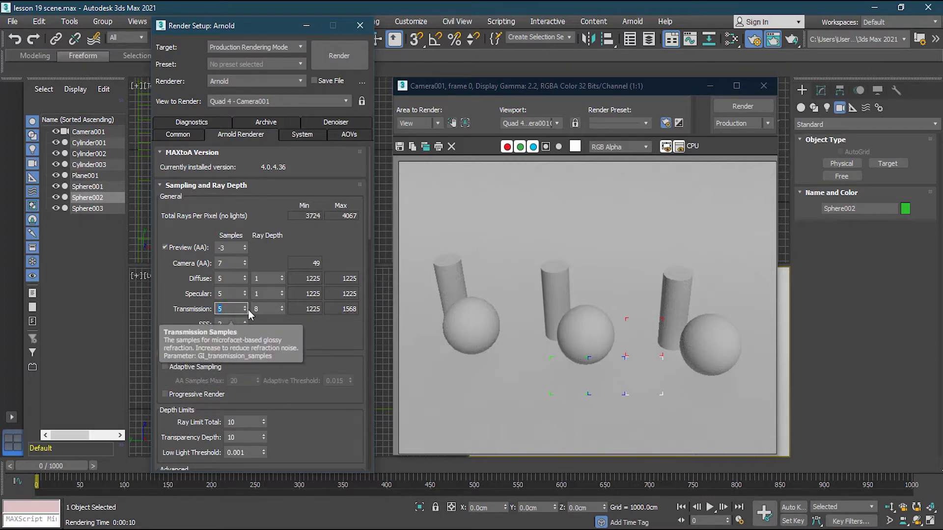
text(2)
key(shift+Tab)
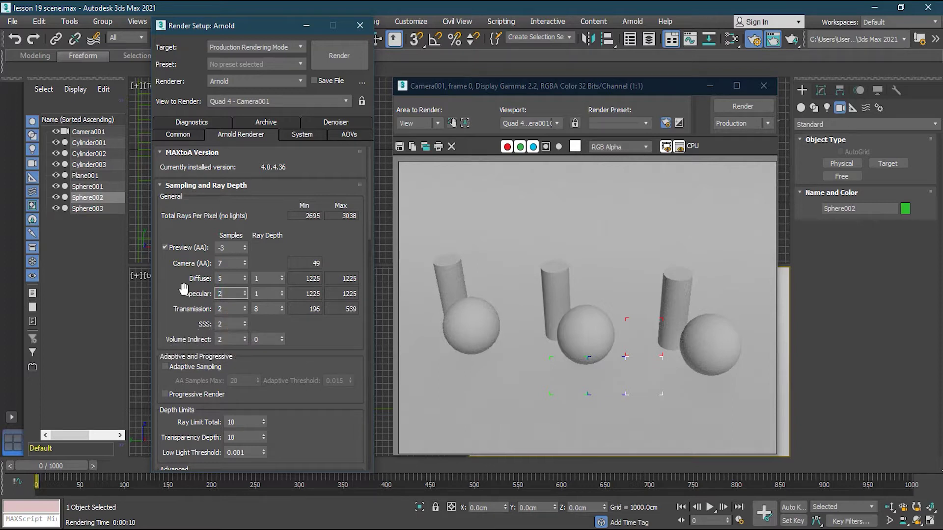
key(shift+Tab)
text(2)
key(shift+Tab)
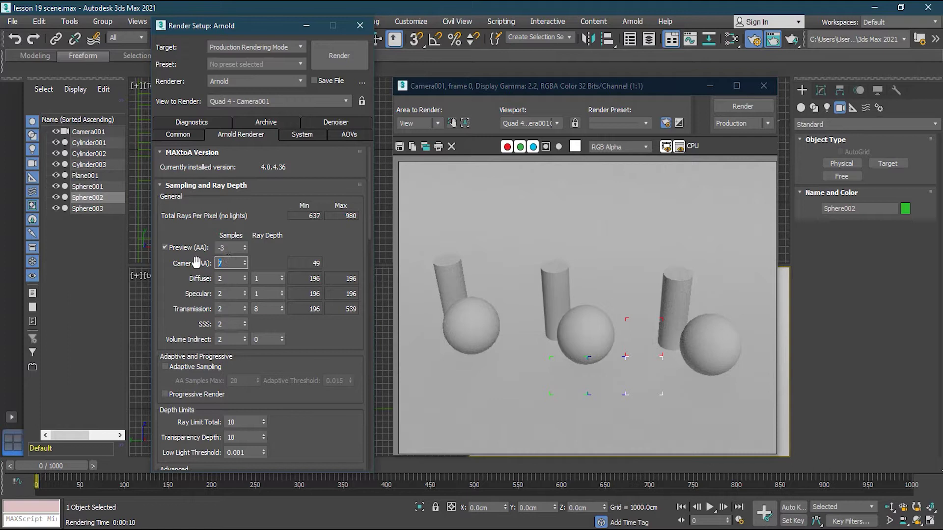
key(Return)
- Try enabling Adaptive Sampling for the Arnold renderer, and turn it off again
scroll(236, 300, down, 1)
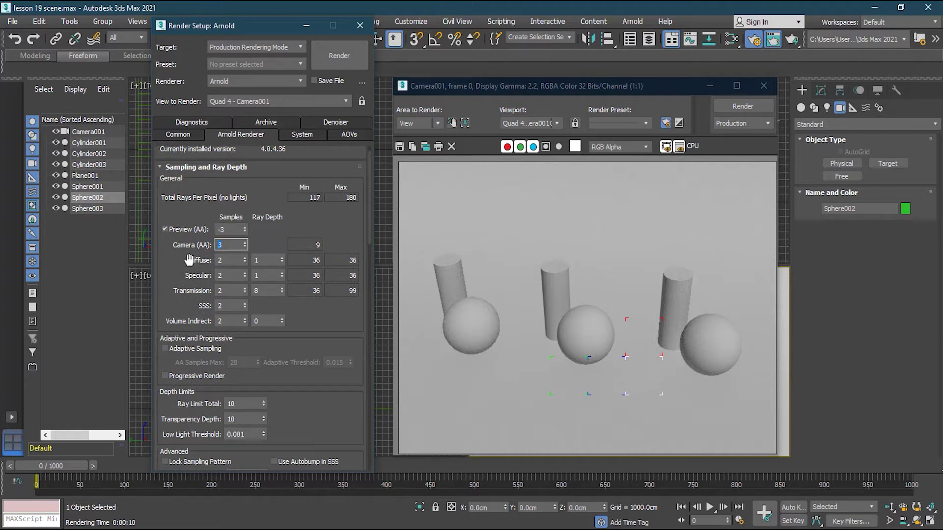
scroll(302, 327, down, 3)
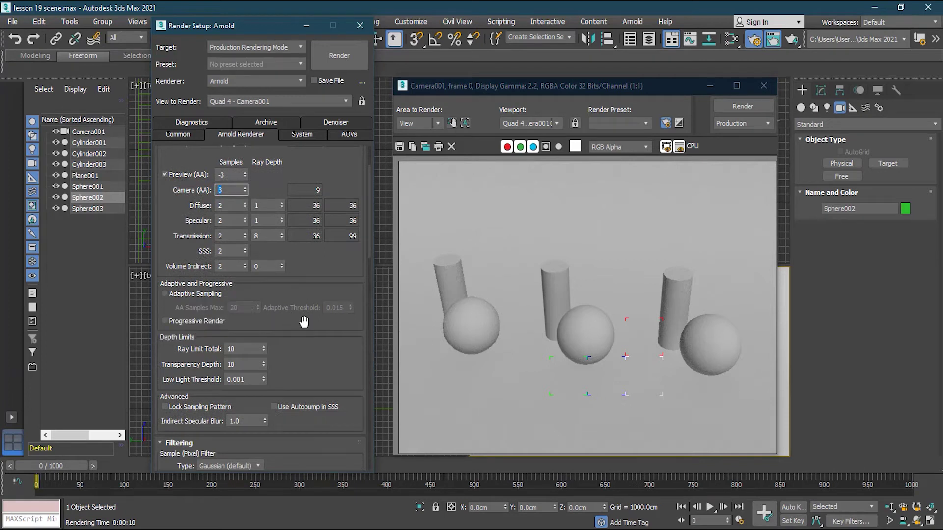
click(214, 295)
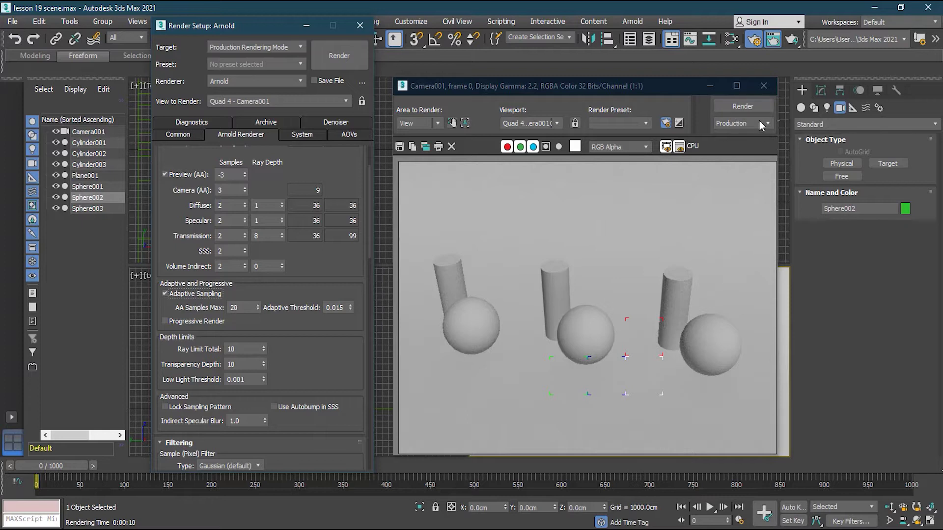
click(215, 295)
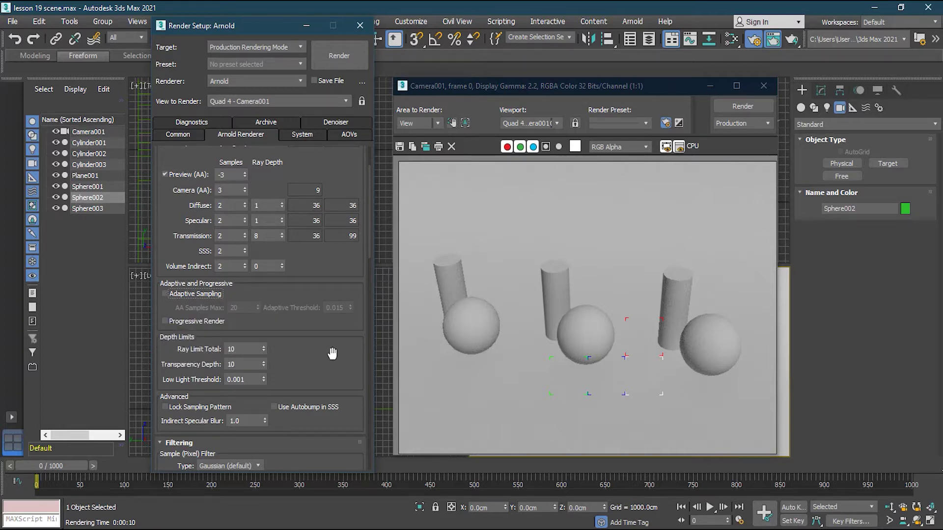
- Examine the Arnold renderer's depth limits, advanced sampling options and filtering settings
scroll(332, 353, down, 1)
scroll(332, 352, down, 1)
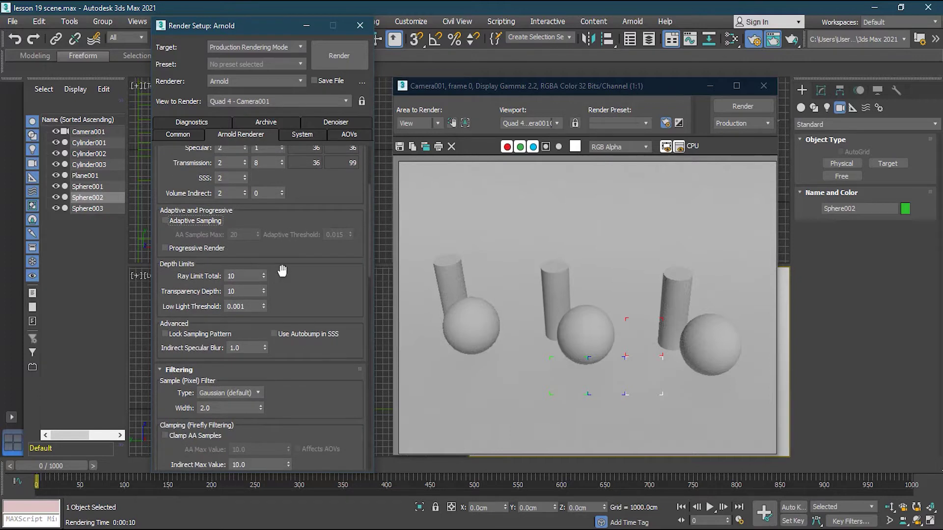
scroll(282, 271, down, 1)
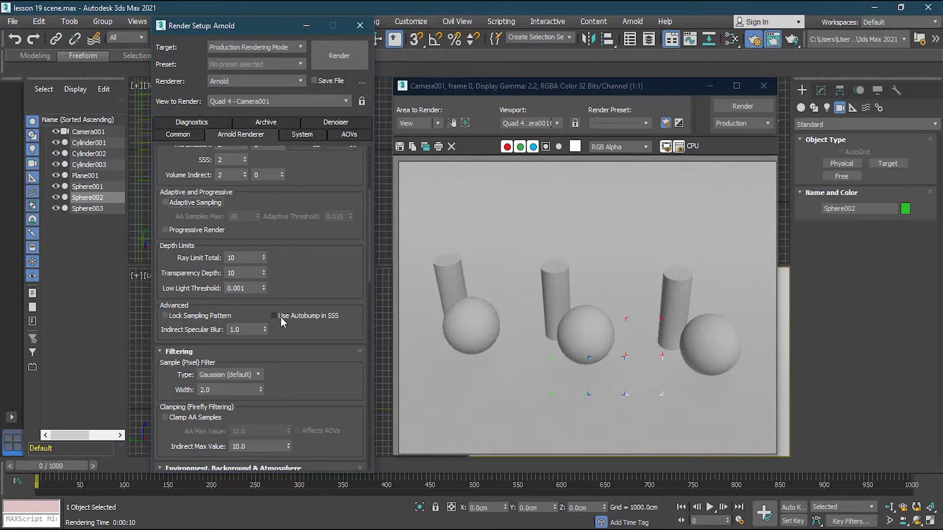
scroll(292, 350, down, 2)
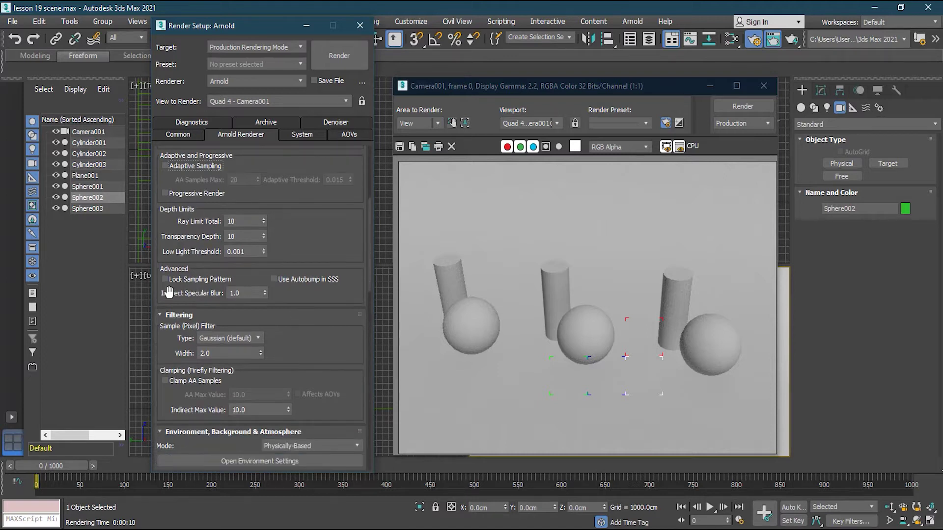
scroll(213, 307, down, 1)
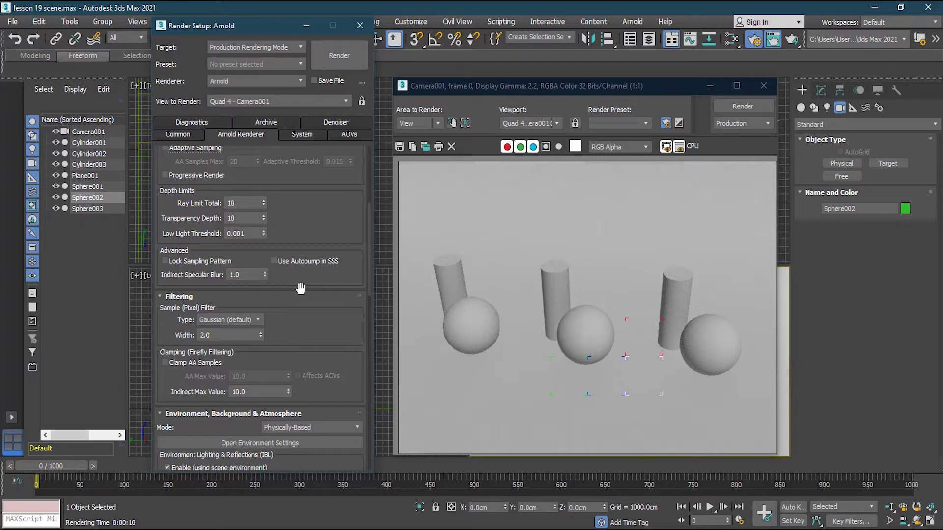
scroll(301, 290, down, 3)
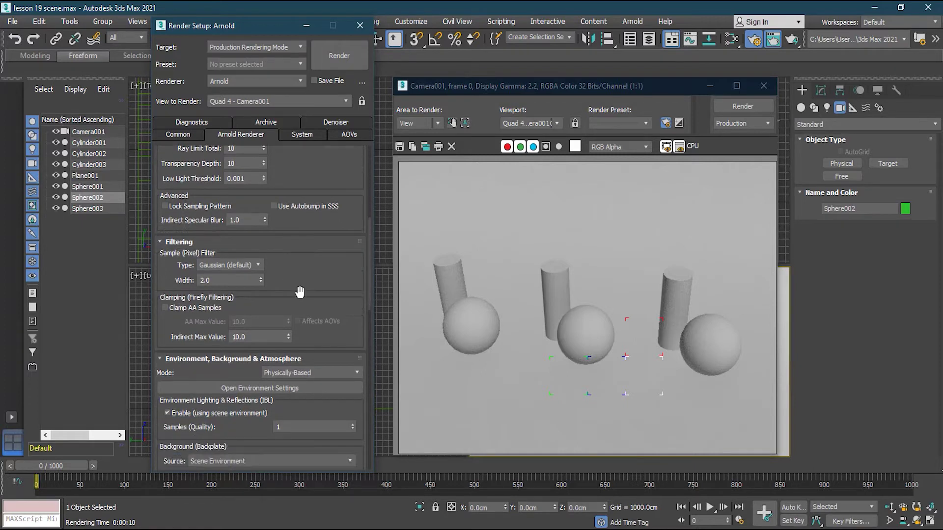
scroll(301, 270, down, 1)
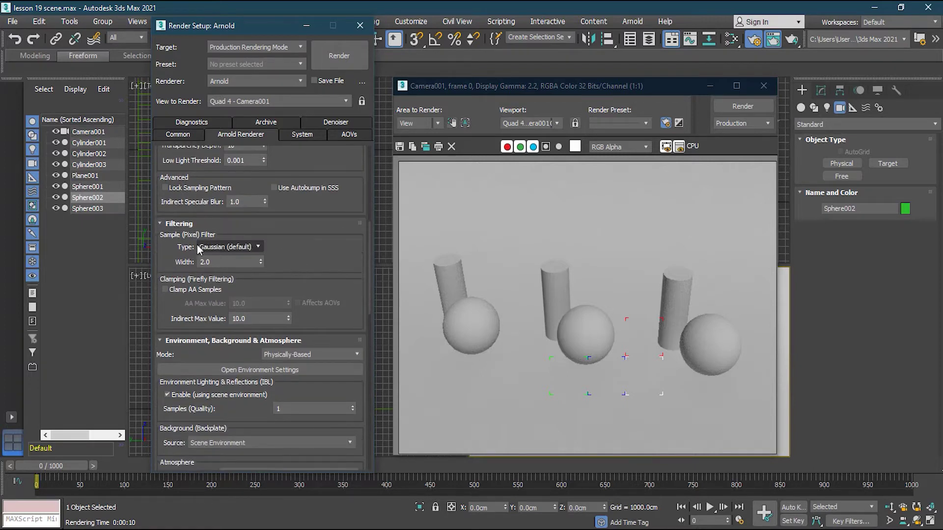
- Choose Gaussian (default) as the sample filter type and open the filter width for editing
click(257, 247)
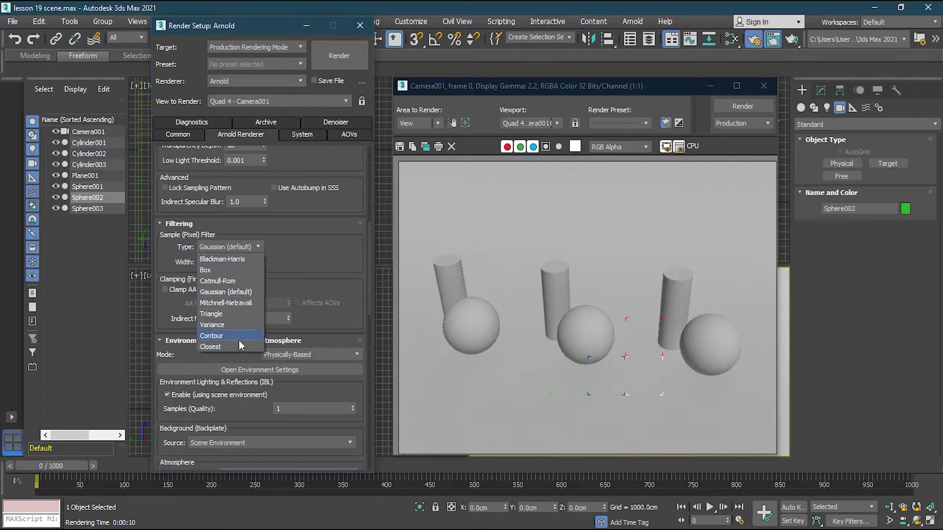
click(251, 292)
click(224, 262)
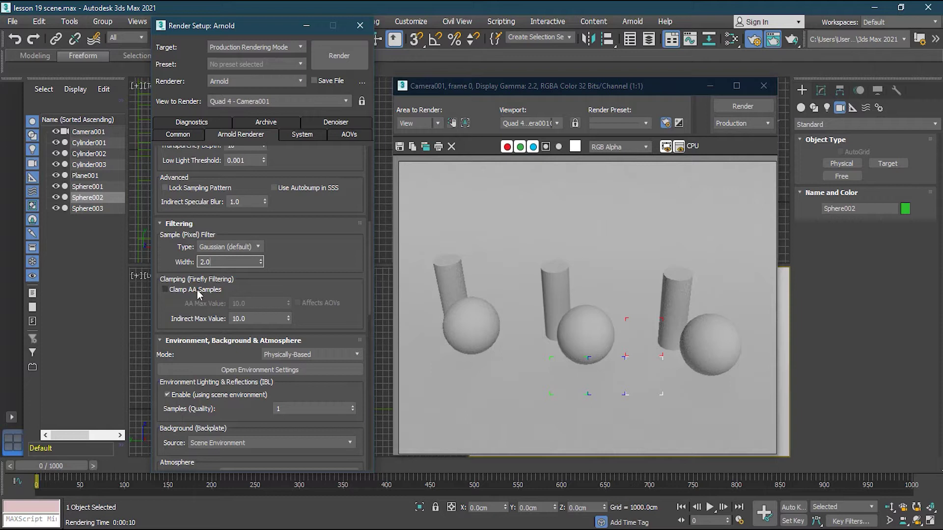
- Examine the Arnold clamping, environment, background, atmosphere and motion blur settings
scroll(199, 292, down, 1)
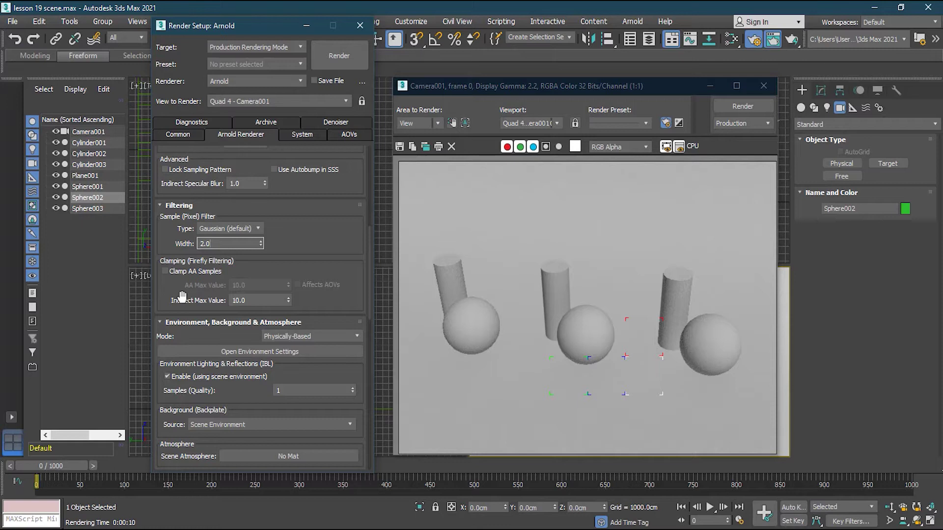
scroll(222, 351, down, 3)
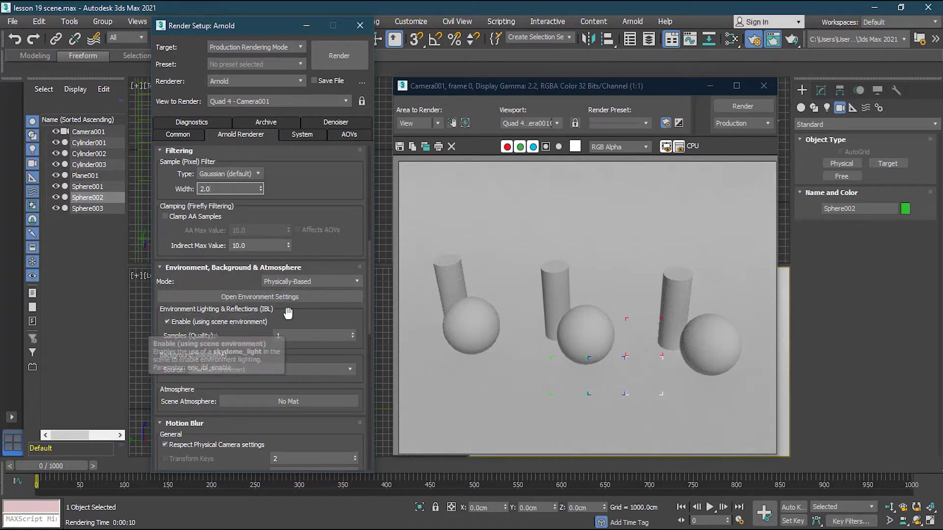
scroll(300, 311, down, 2)
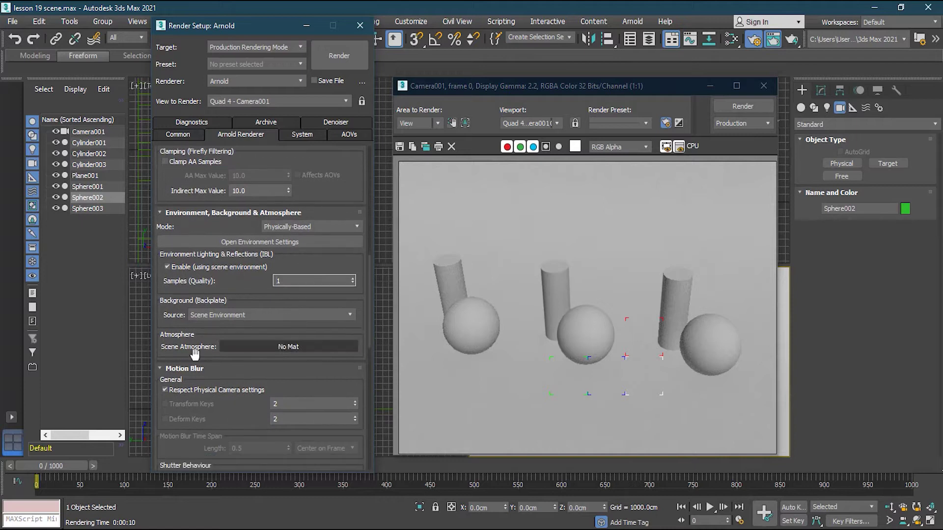
scroll(197, 340, down, 2)
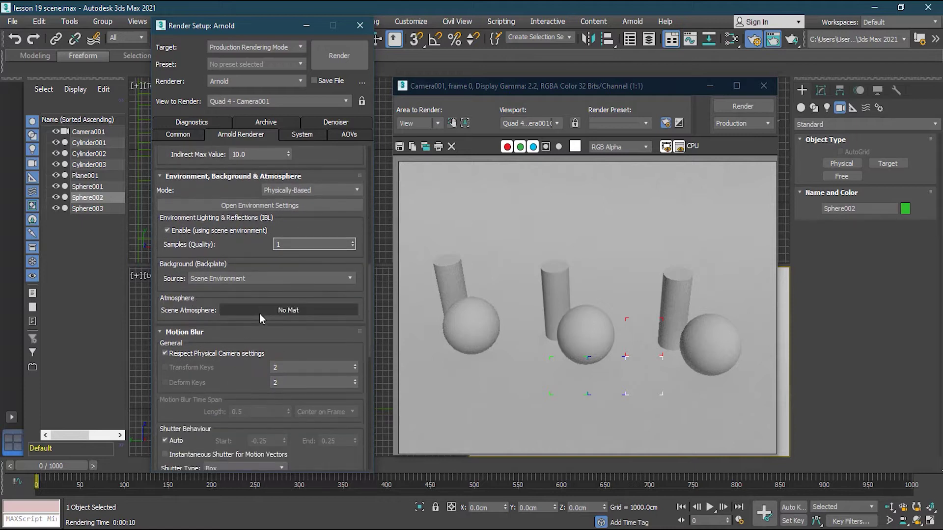
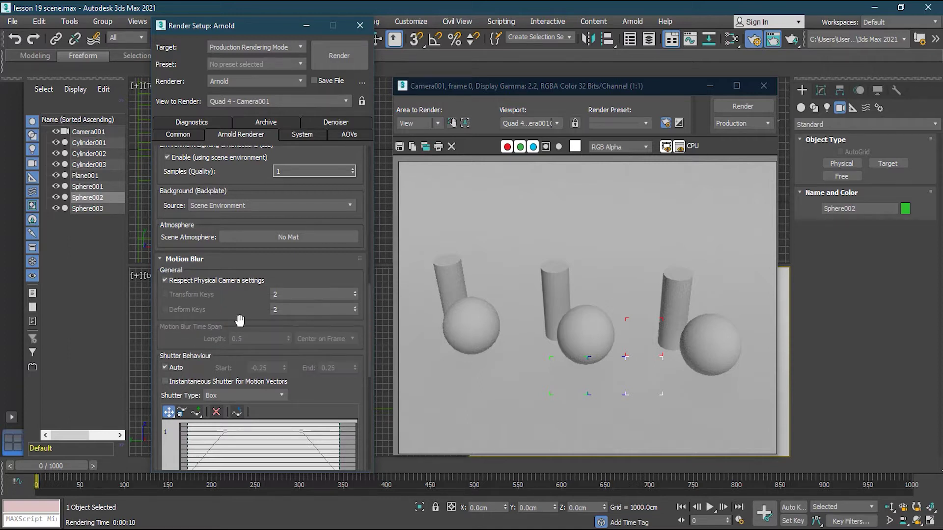
- Examine the Arnold shutter, geometry, subdivision, hair and texture settings, and return to the sampling and ray depth settings
scroll(240, 325, down, 3)
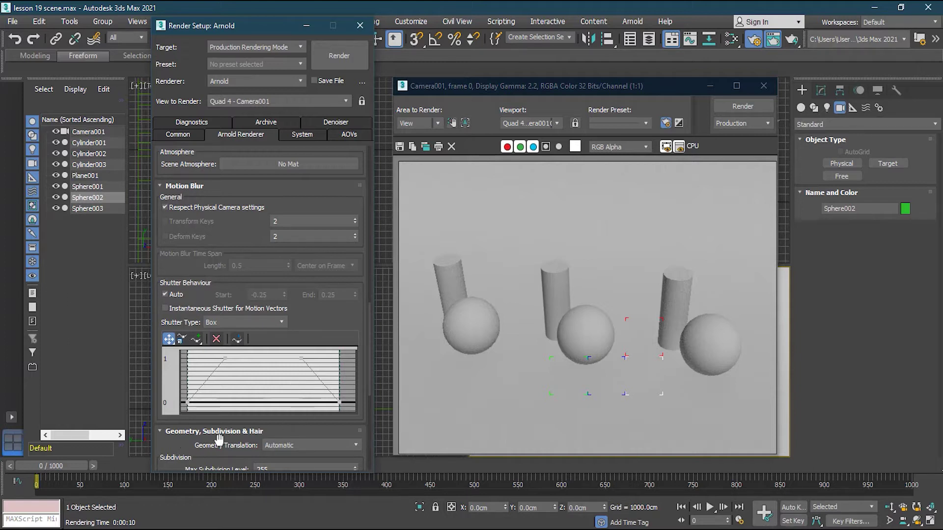
scroll(231, 435, down, 2)
scroll(231, 436, down, 5)
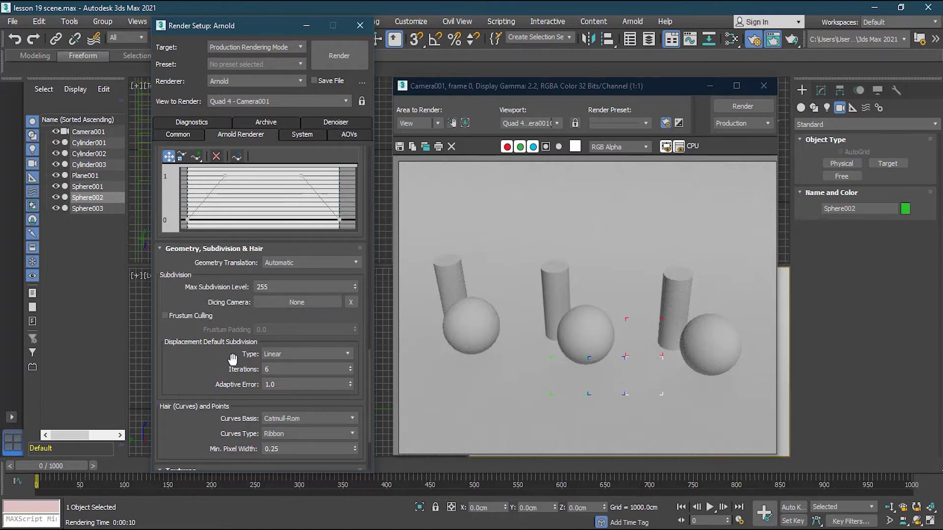
scroll(233, 362, down, 3)
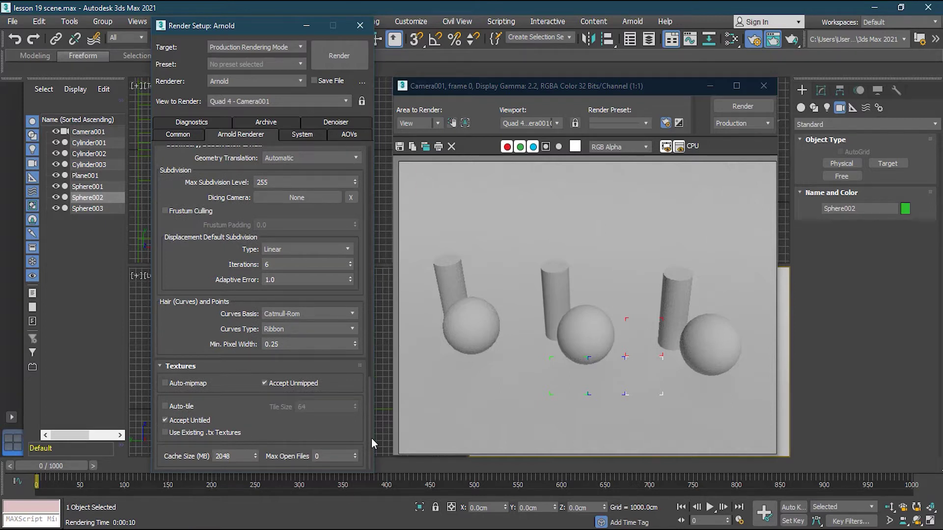
drag(371, 391, 364, 156)
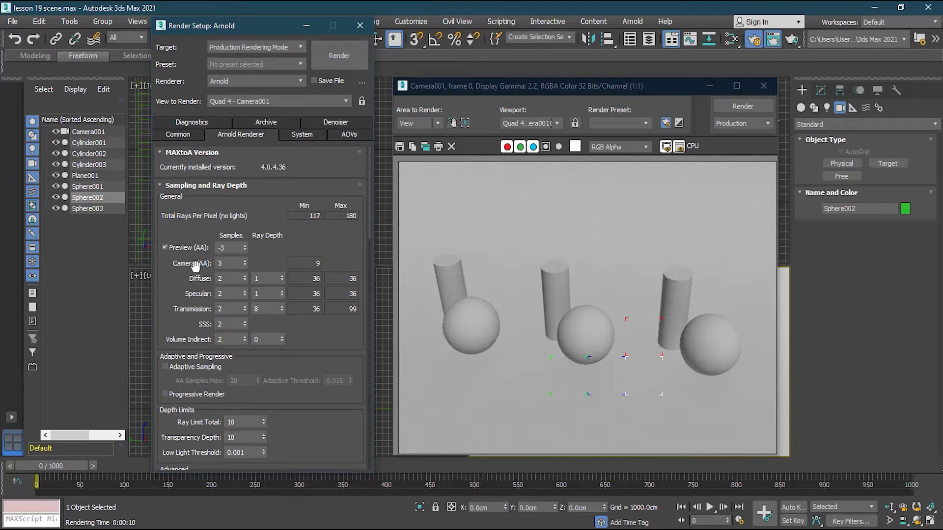
- Examine Arnold's system render settings and the available bucket scanning patterns without changing the selected pattern
click(299, 135)
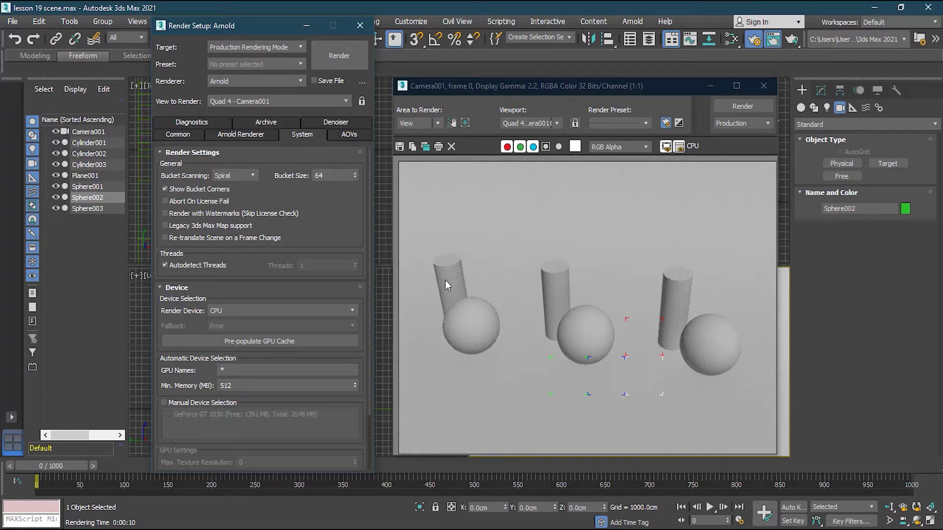
click(224, 178)
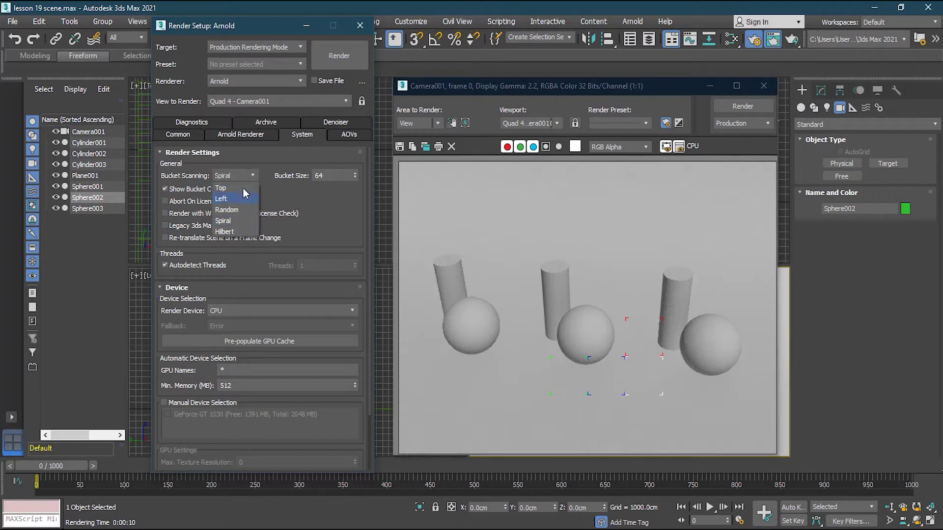
click(417, 175)
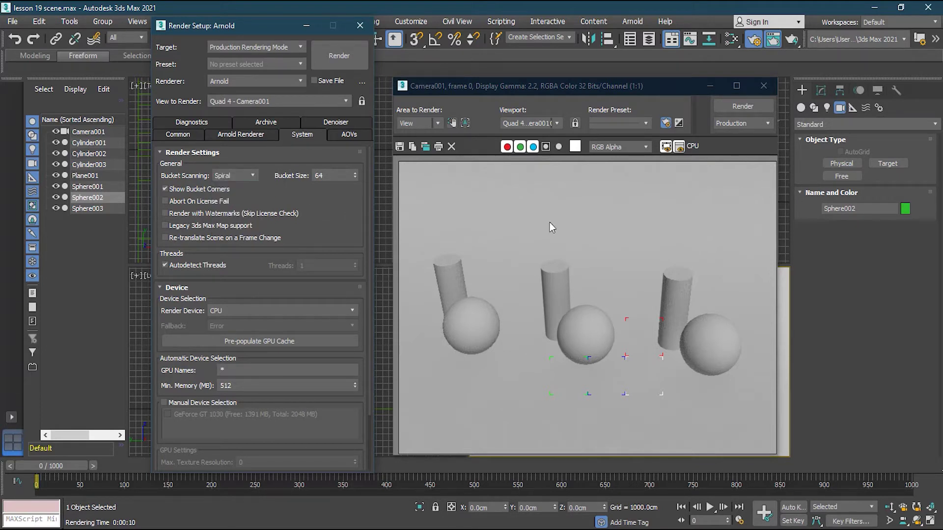
click(237, 176)
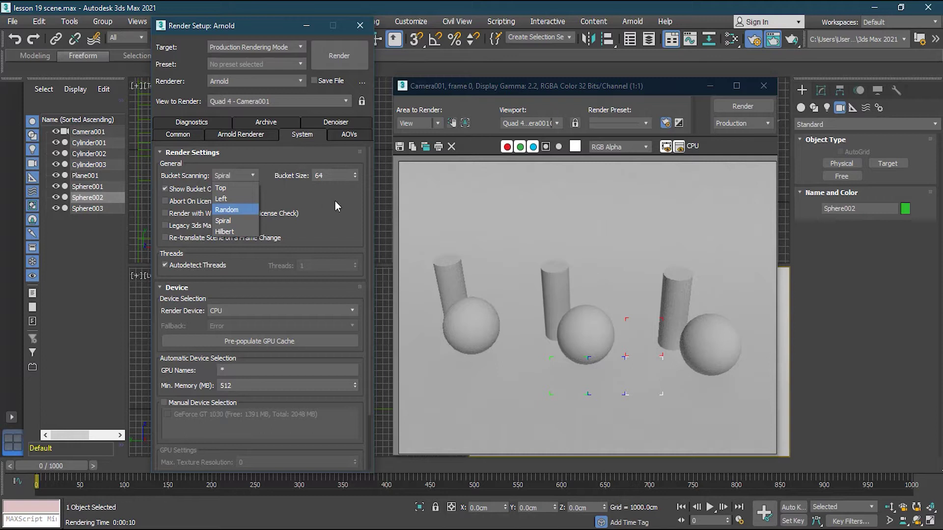
click(274, 219)
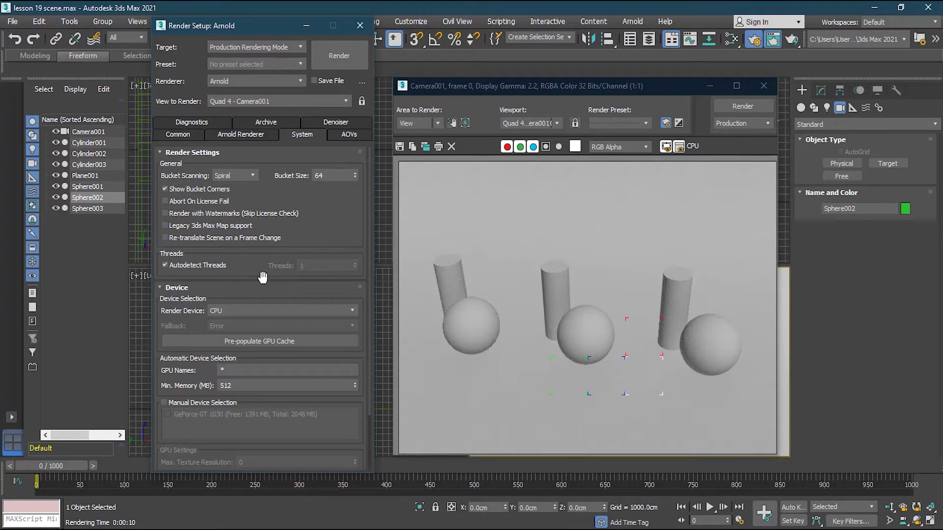
- Review the CPU and GPU render device choices and the automatic device selection settings for Arnold
drag(257, 273, 238, 203)
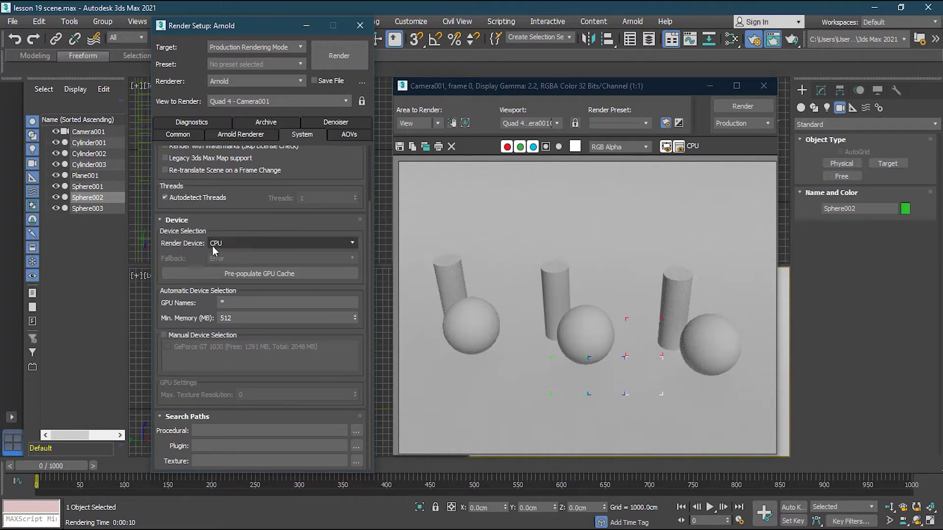
click(253, 245)
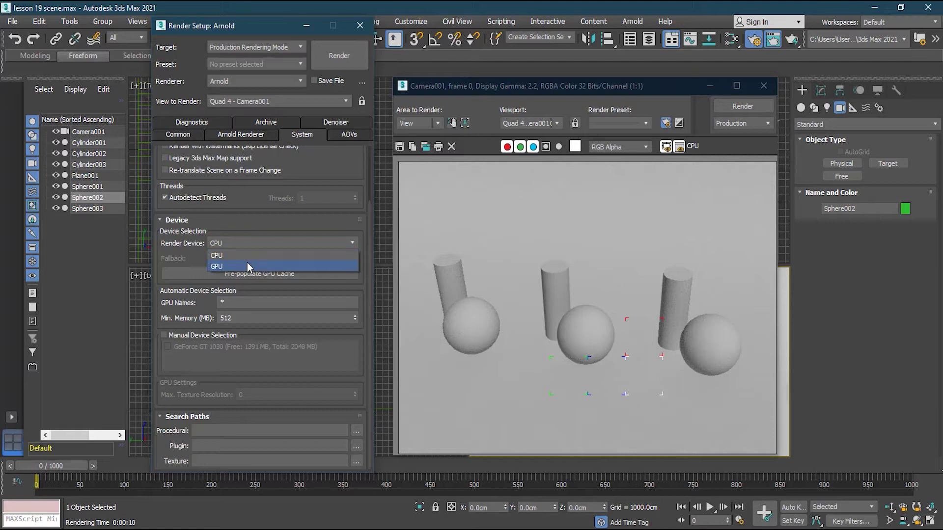
click(172, 258)
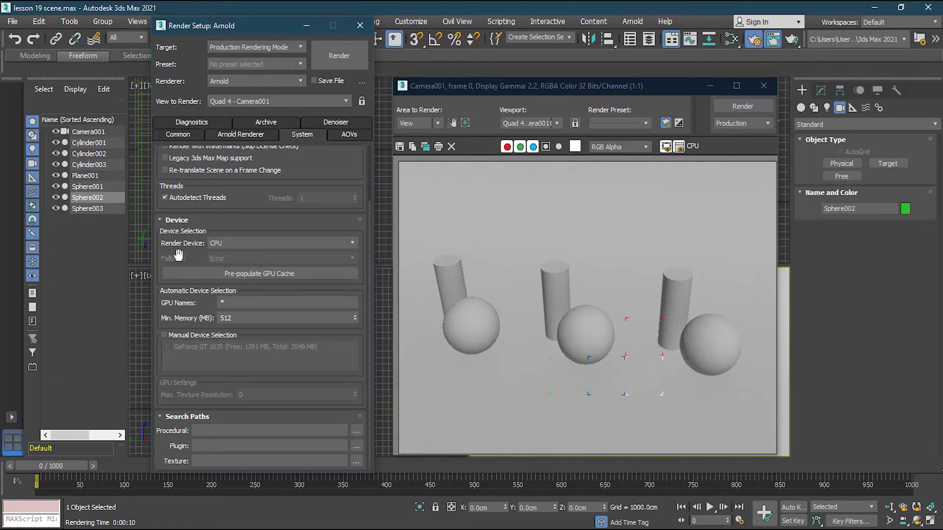
click(261, 304)
scroll(233, 361, up, 3)
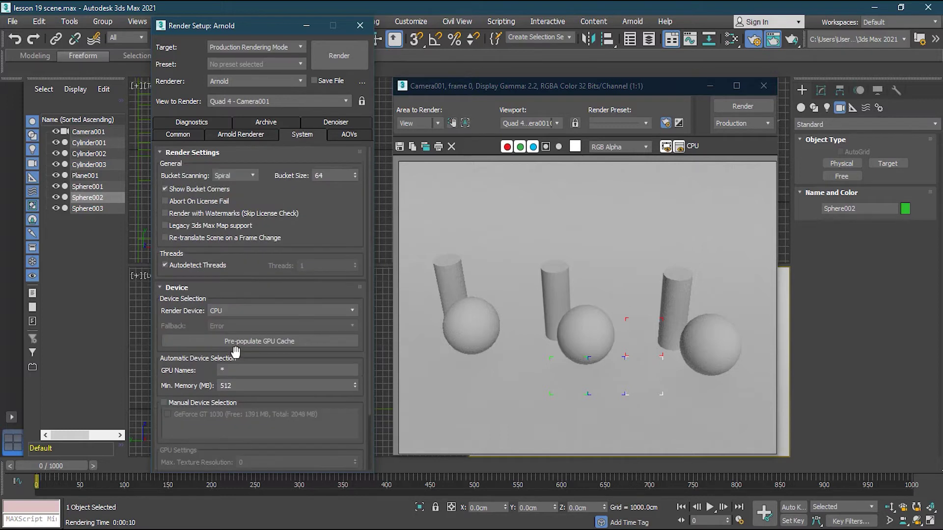
- Examine Arnold's AOV shader, denoiser and archive export settings
click(342, 138)
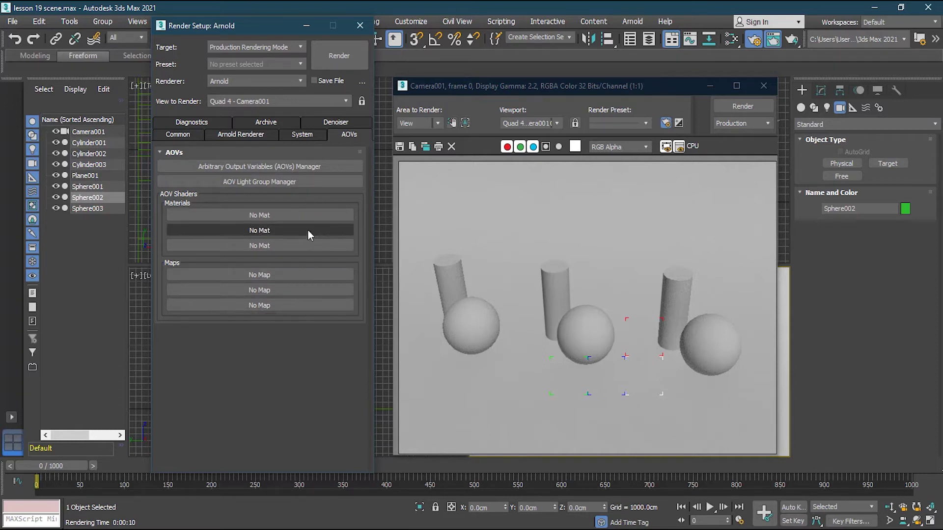
click(326, 124)
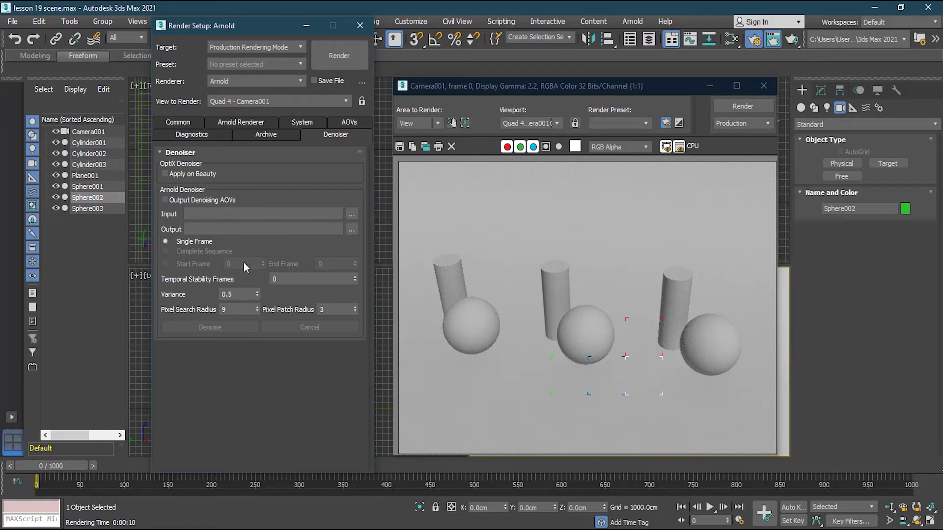
click(266, 136)
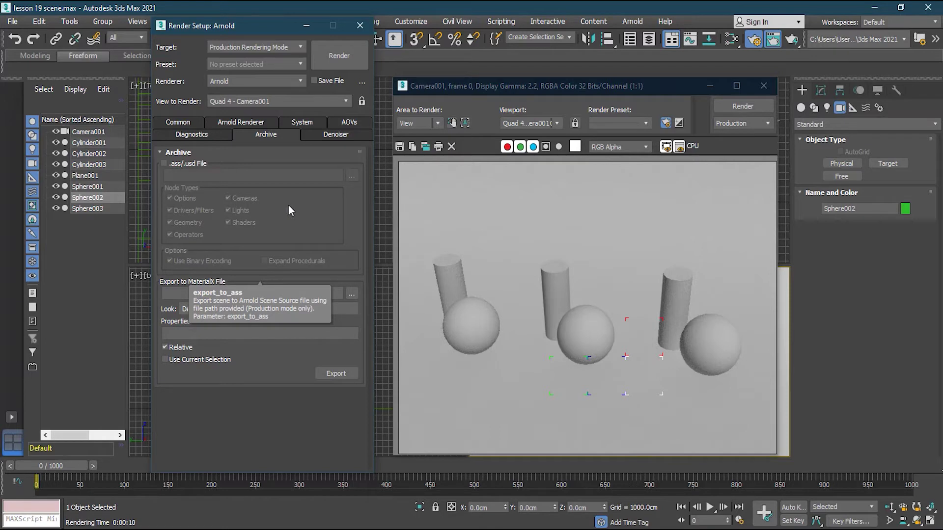
- Examine Arnold's diagnostics, including the log, error handling, feature override and user options settings
click(196, 135)
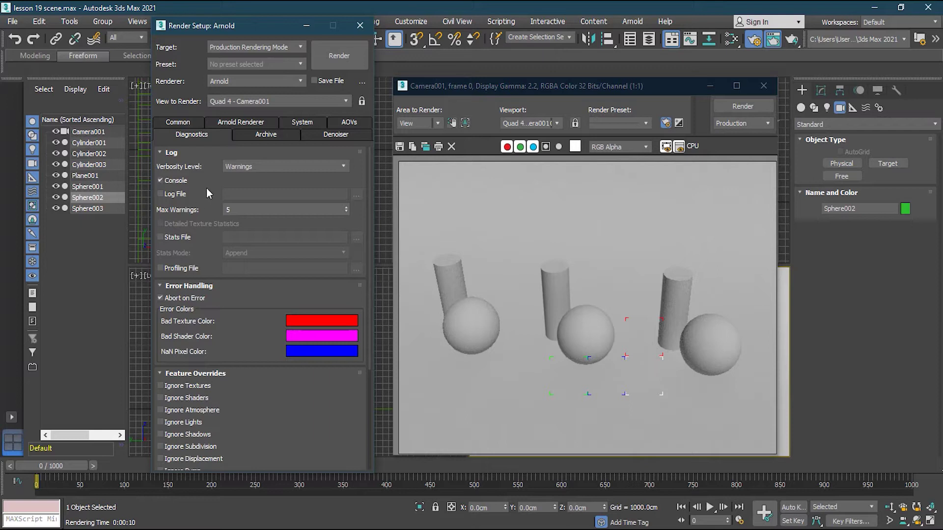
scroll(265, 315, down, 3)
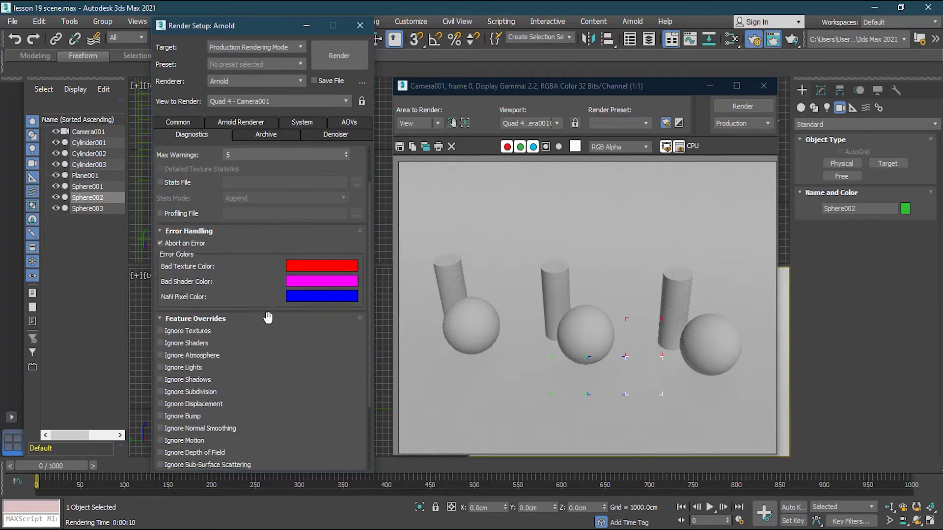
scroll(240, 393, down, 3)
scroll(240, 393, down, 1)
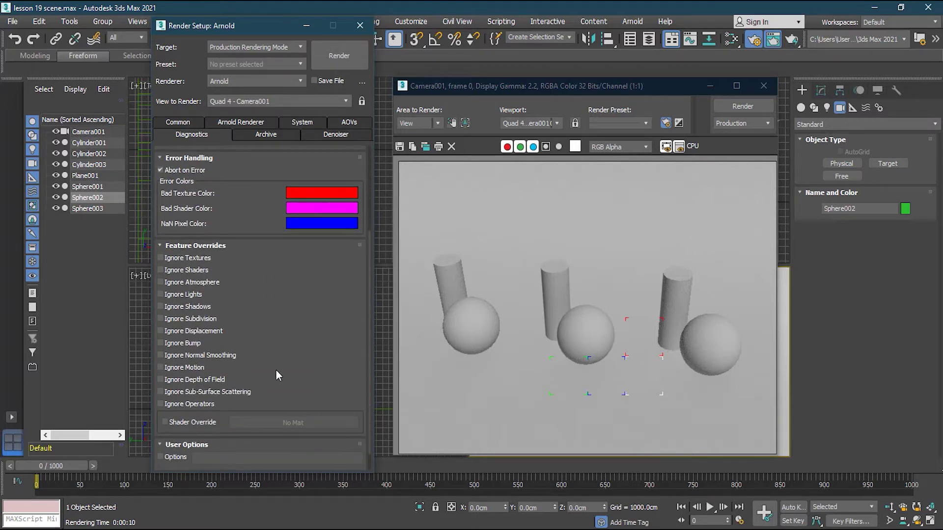
scroll(281, 317, down, 1)
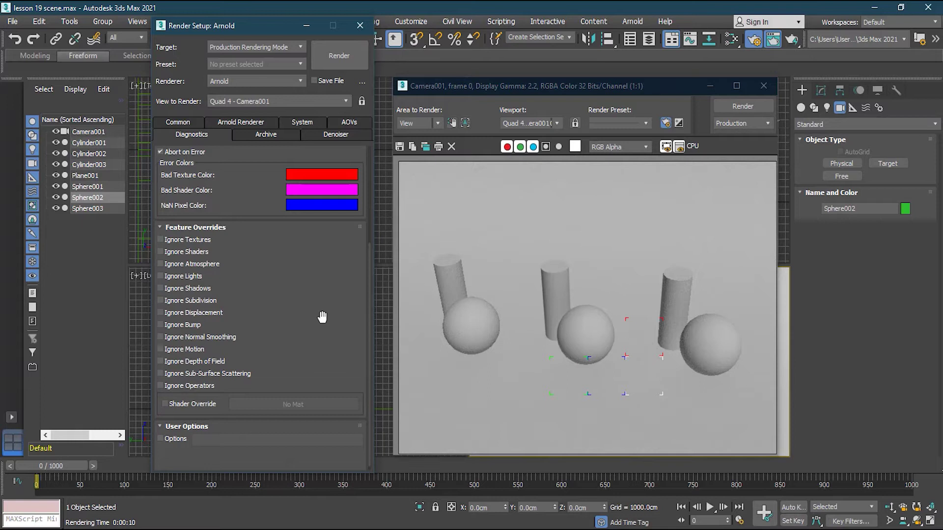
scroll(326, 316, up, 8)
scroll(330, 311, down, 8)
scroll(296, 334, up, 7)
scroll(243, 355, up, 1)
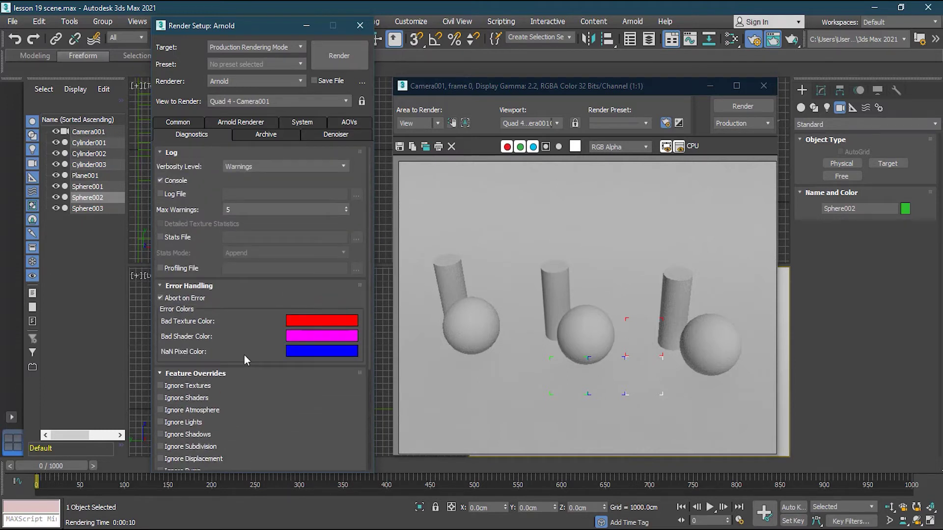
- Try a production render of the Camera001 view with the current settings, cancel it and close the render windows
click(241, 122)
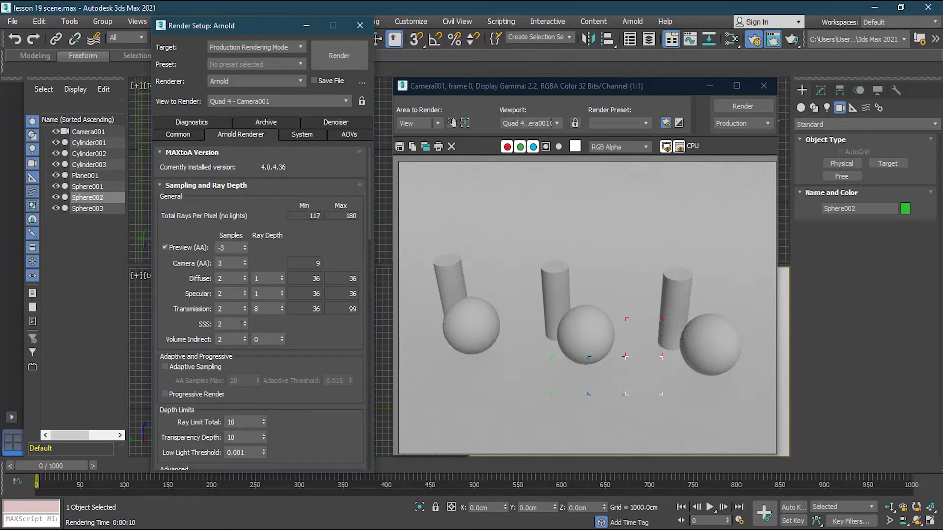
click(185, 136)
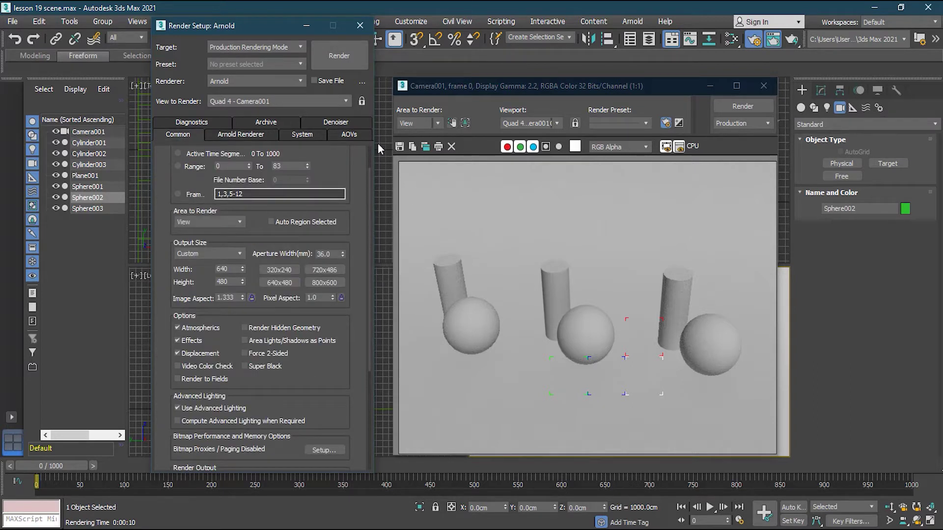
click(346, 61)
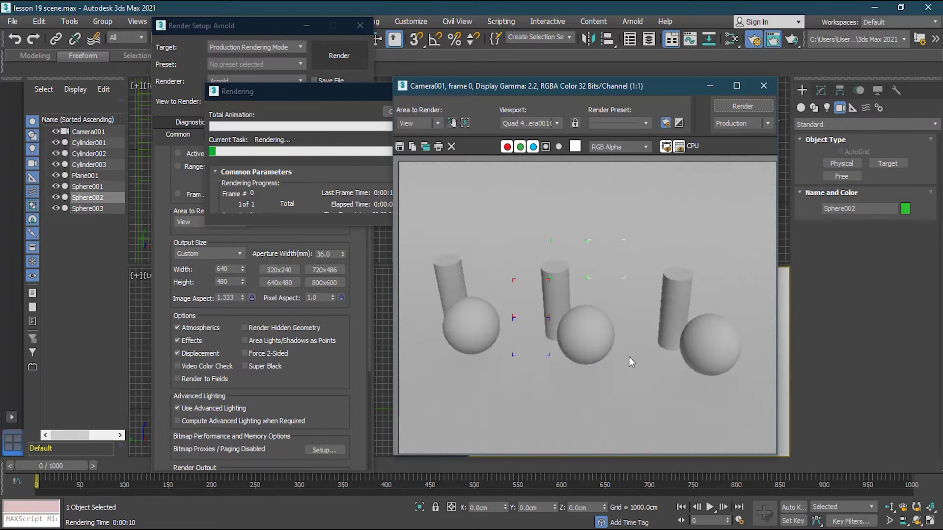
click(765, 87)
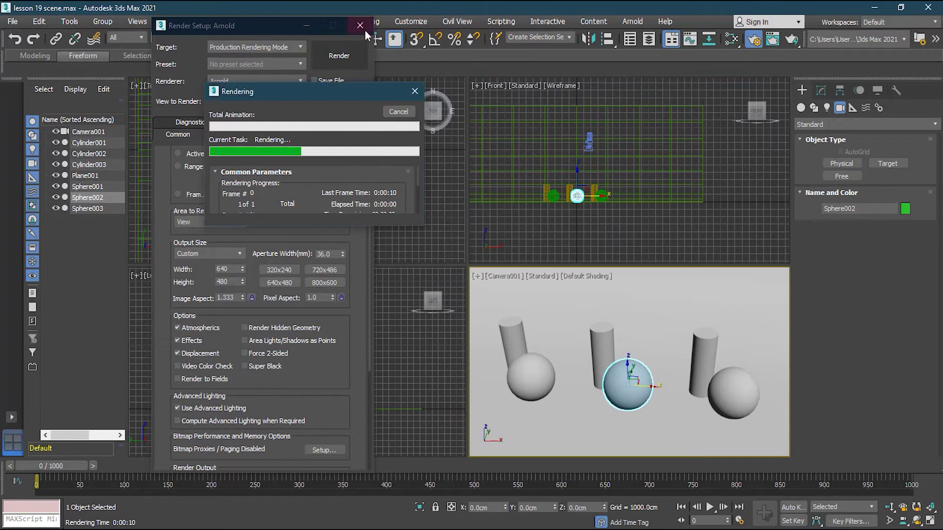
click(397, 110)
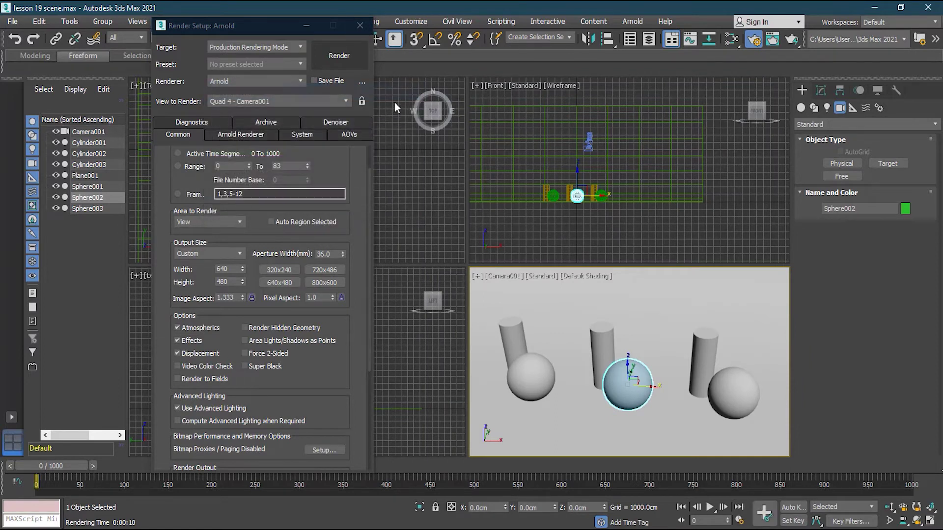
click(360, 26)
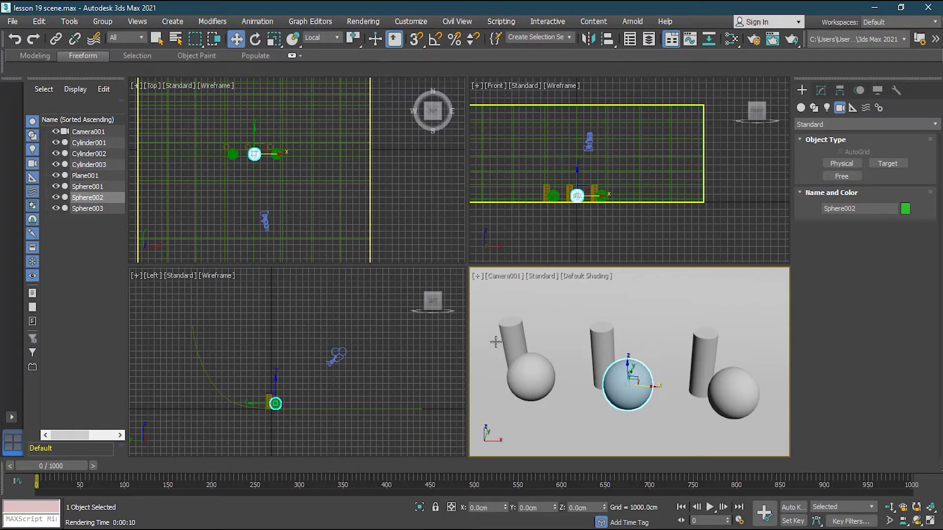
- Switch the Camera001 viewport to ActiveShade using Arnold and clear the object selection
click(548, 277)
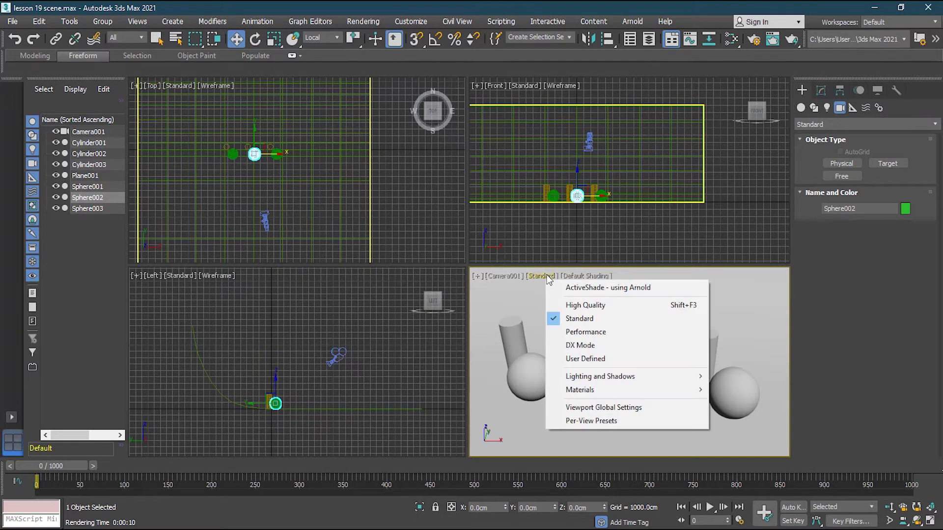
click(600, 287)
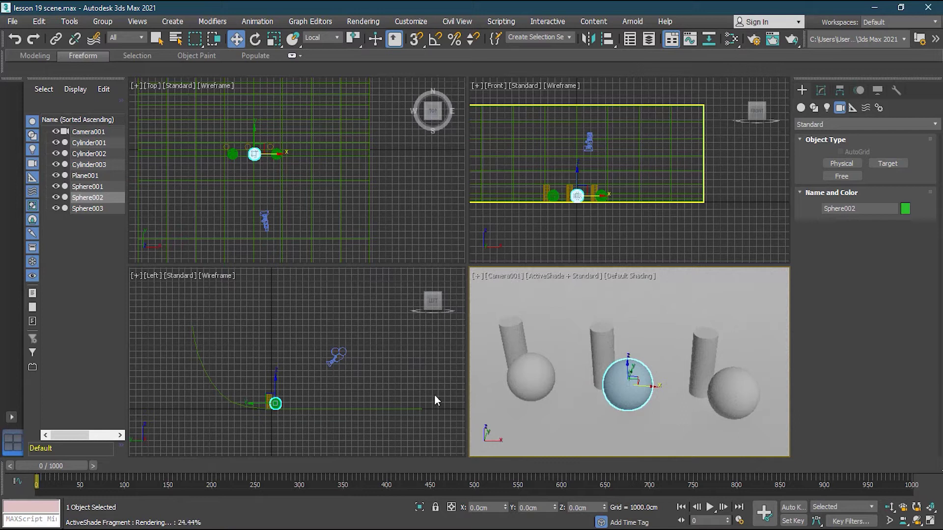
click(598, 242)
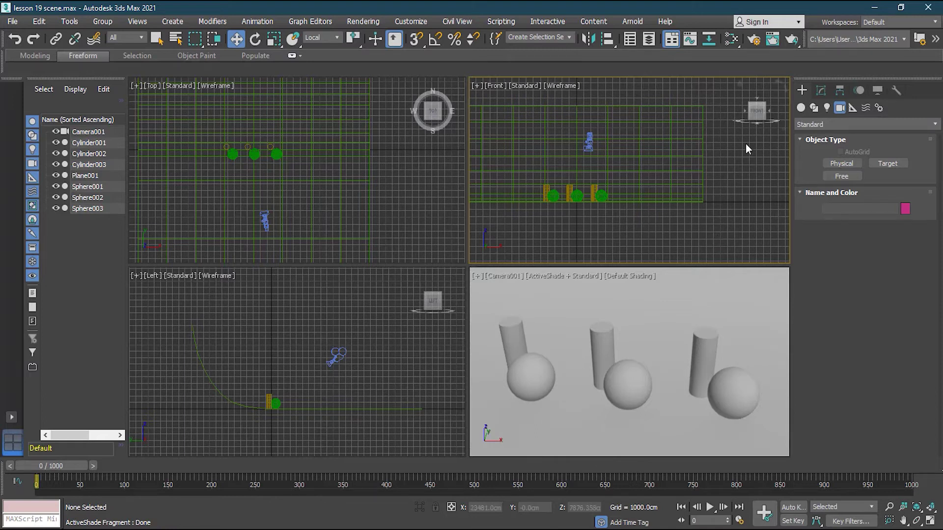
- Open the Slate Material Editor and delete the Standard (Legacy) material node from View1
click(731, 42)
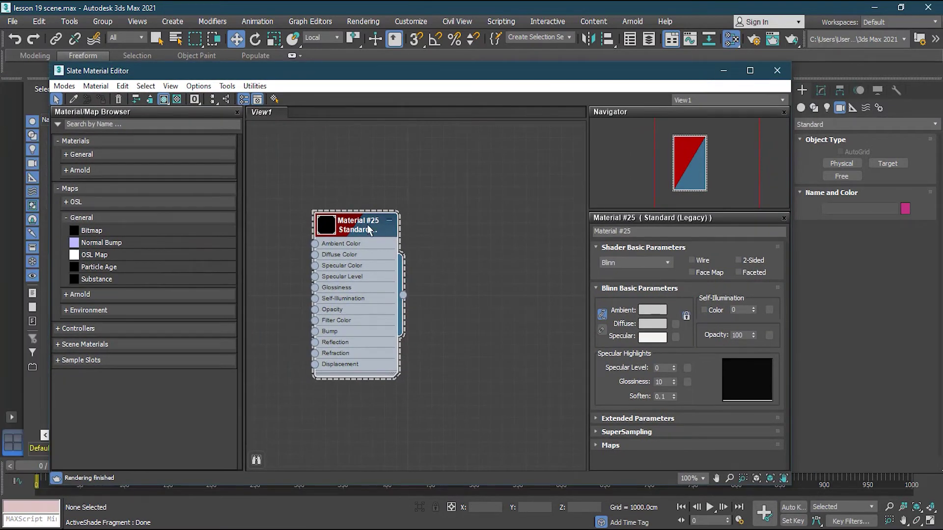
drag(366, 226, 395, 219)
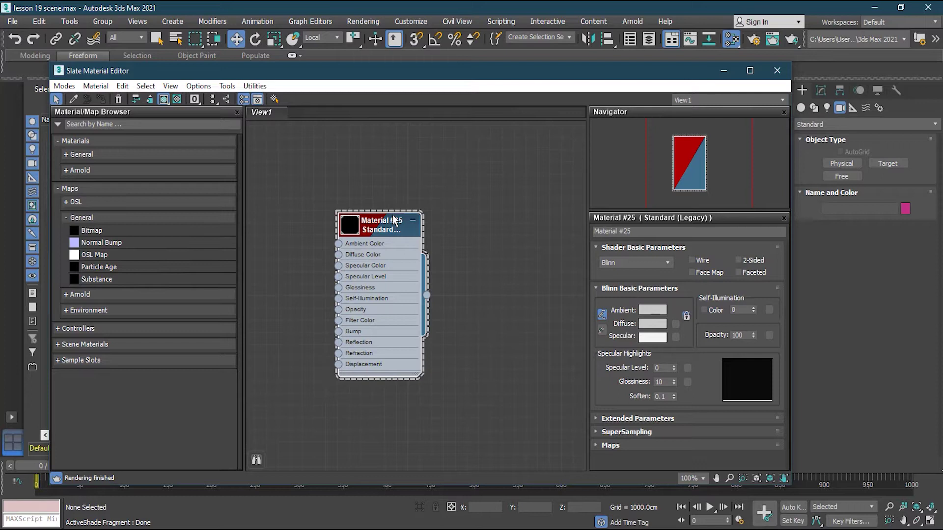
key(Delete)
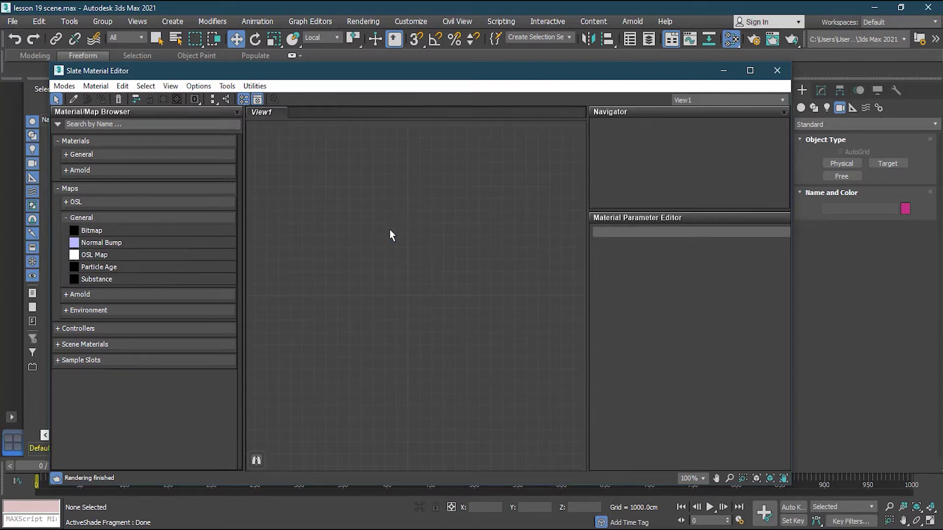
- Examine the Arnold material categories in the material browser, including AOV, Math, Utility, Volume and Surface
click(73, 189)
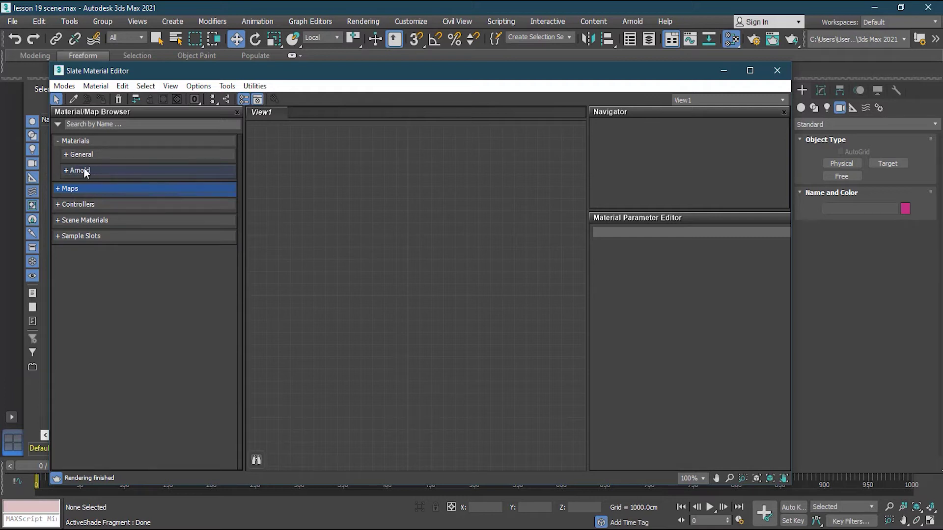
click(86, 168)
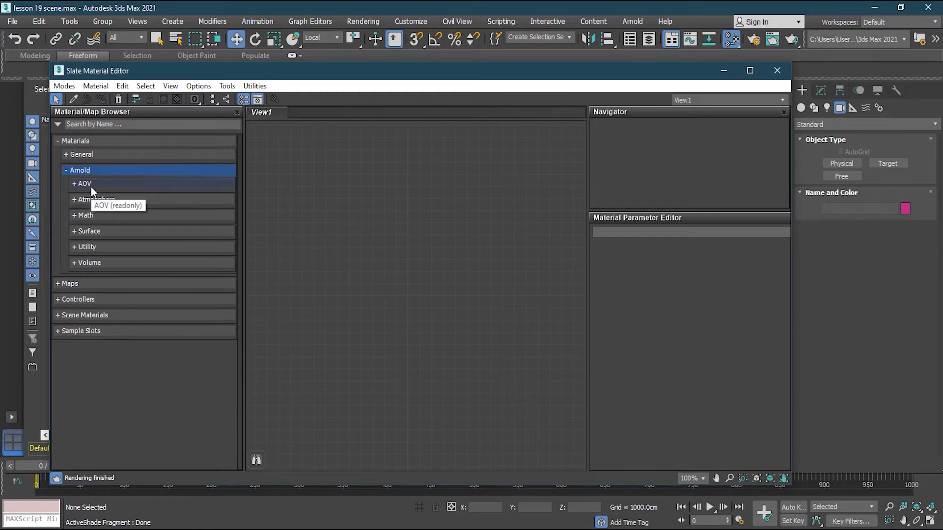
click(90, 187)
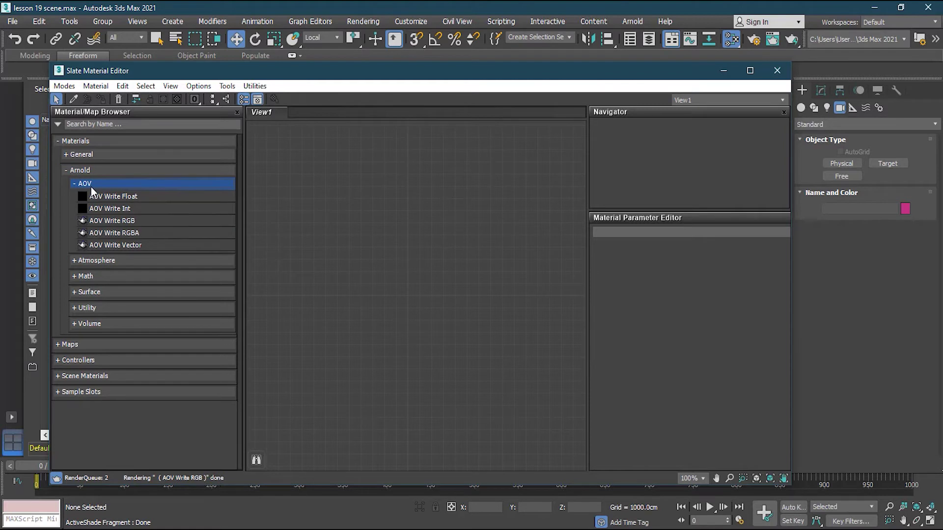
click(99, 184)
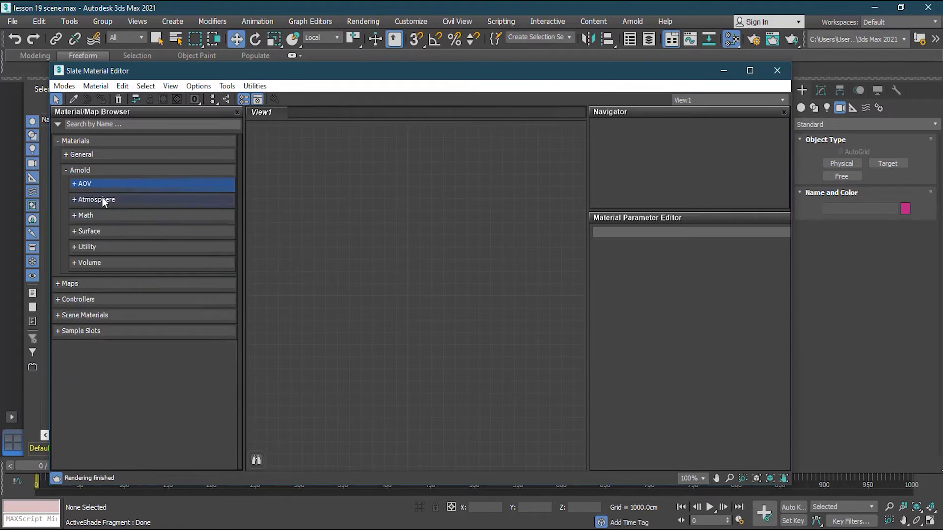
click(105, 217)
click(104, 216)
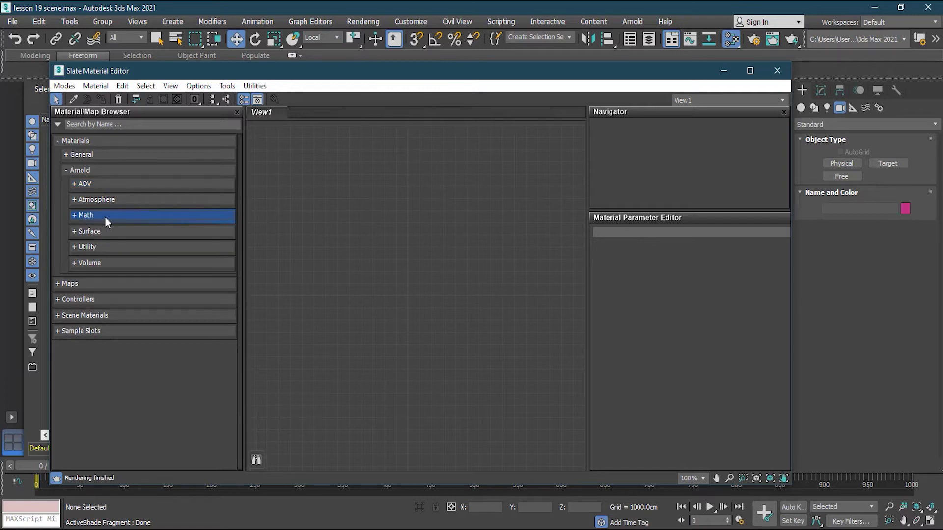
click(105, 247)
click(107, 248)
click(108, 259)
click(113, 263)
click(118, 233)
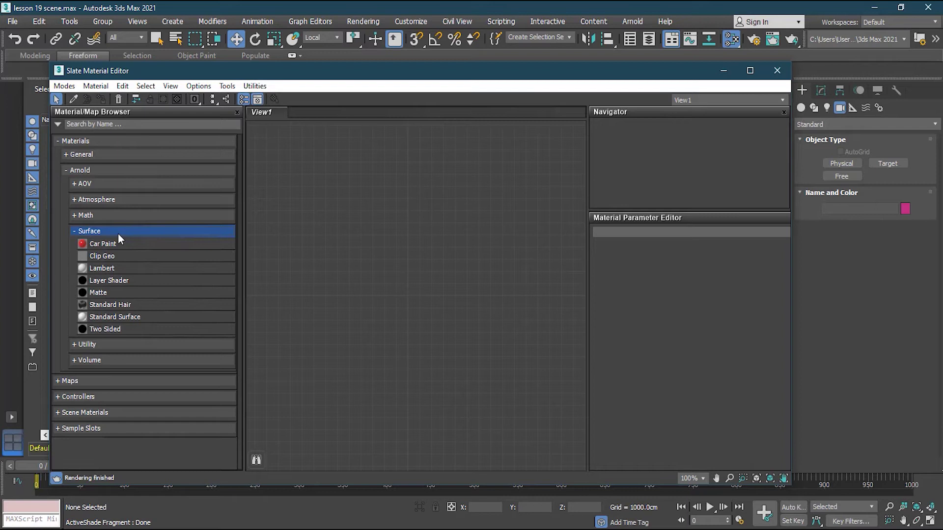
- Add an Arnold Standard Surface material node to View1 and bring its header into view
click(117, 318)
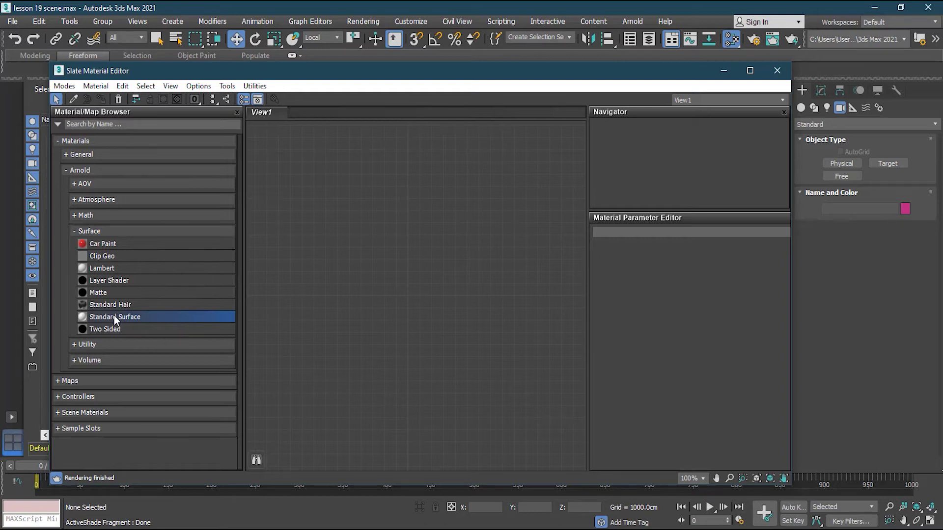
drag(402, 193, 351, 160)
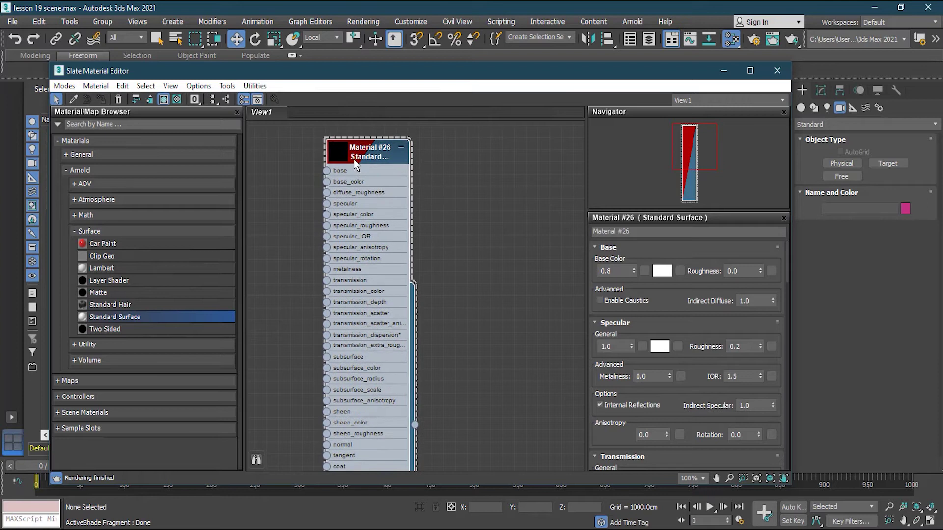
scroll(353, 162, down, 2)
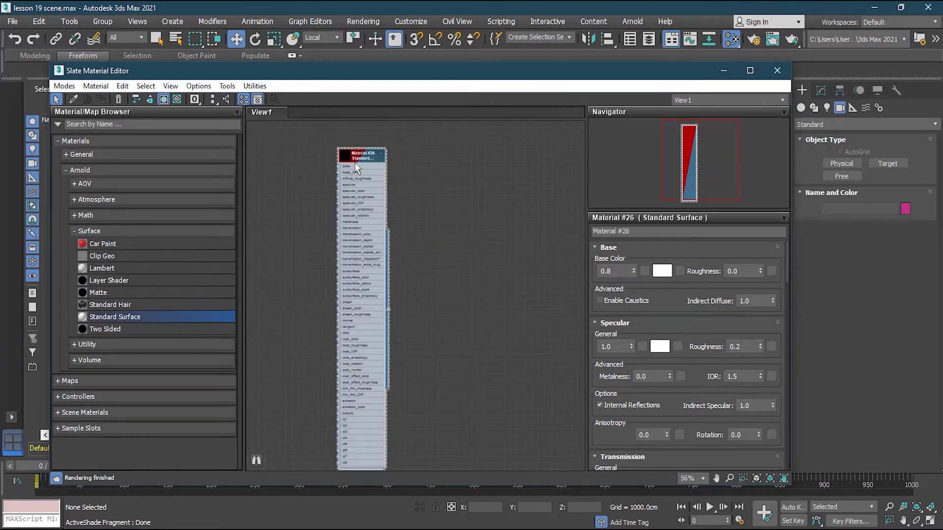
scroll(354, 164, up, 5)
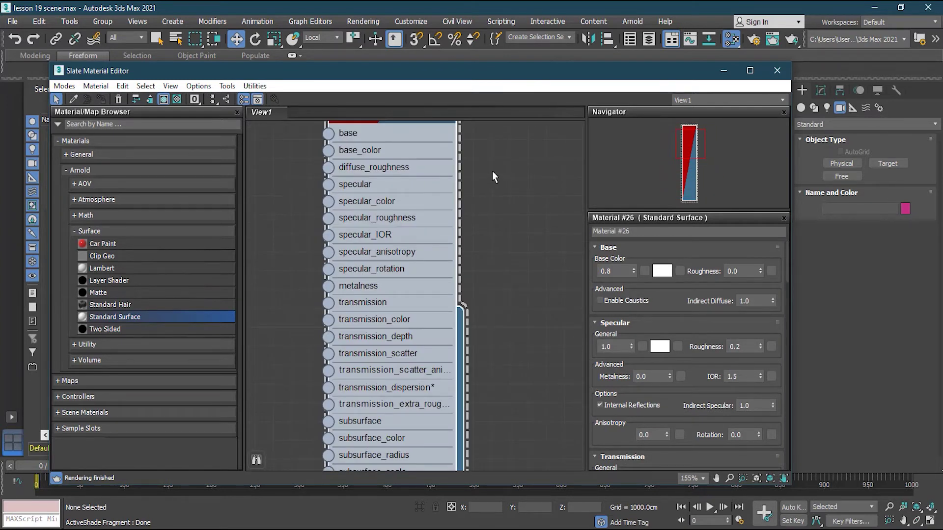
drag(689, 143, 692, 136)
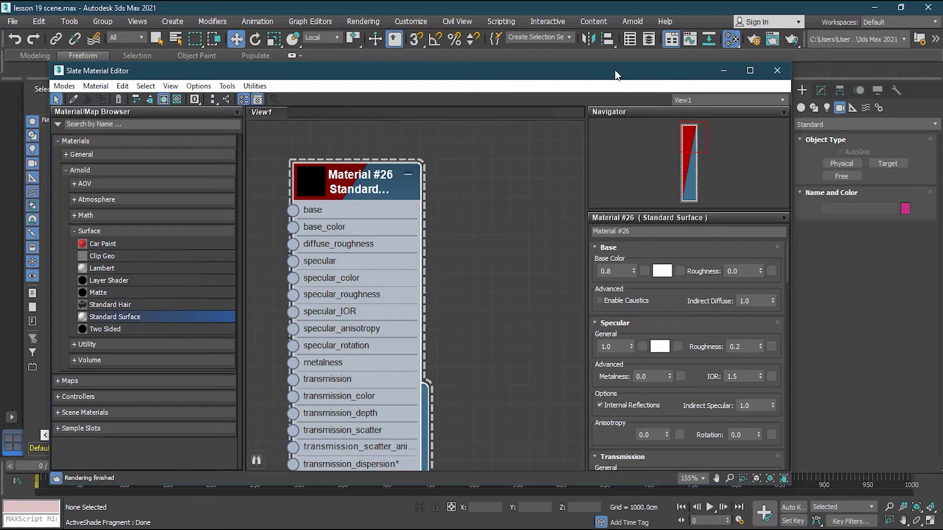
- Select Sphere001 in the Camera001 view and assign the new Standard Surface material to it
drag(614, 74, 288, 60)
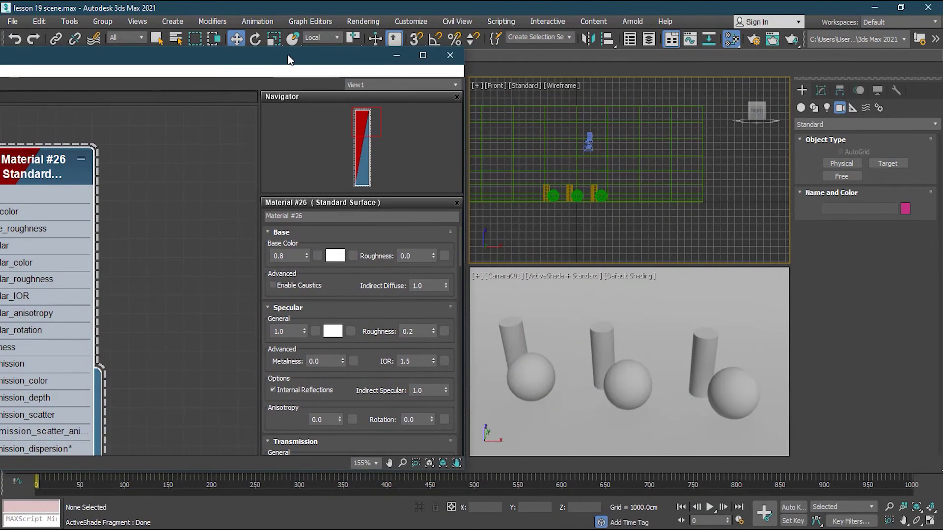
click(537, 372)
drag(284, 60, 573, 113)
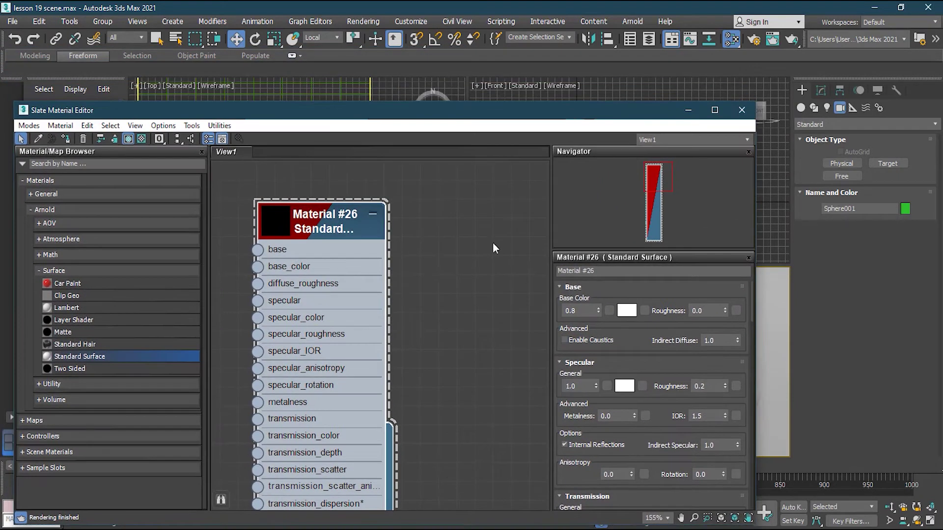
right_click(323, 224)
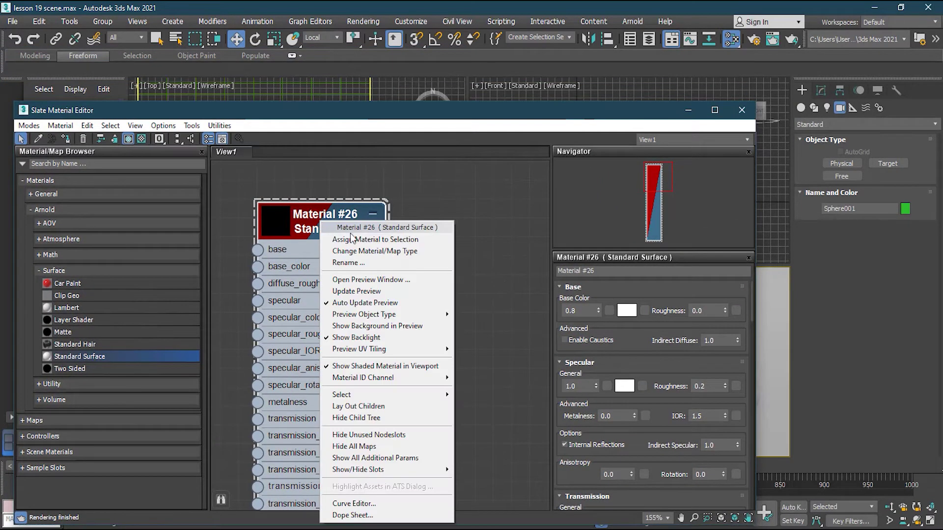
click(364, 239)
- Rename the Standard Surface material assigned to Sphere001 as "Sphere 1"
click(605, 272)
text(S)
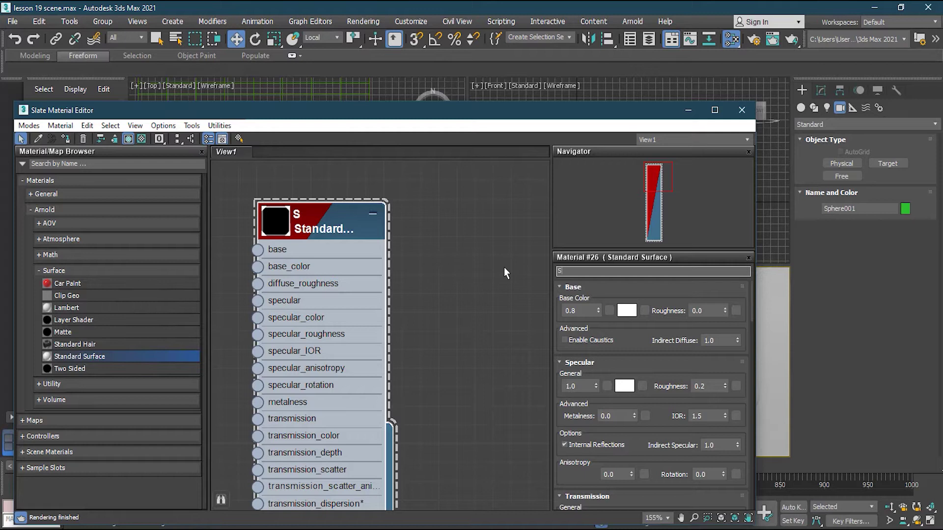
text(phere 1)
key(Return)
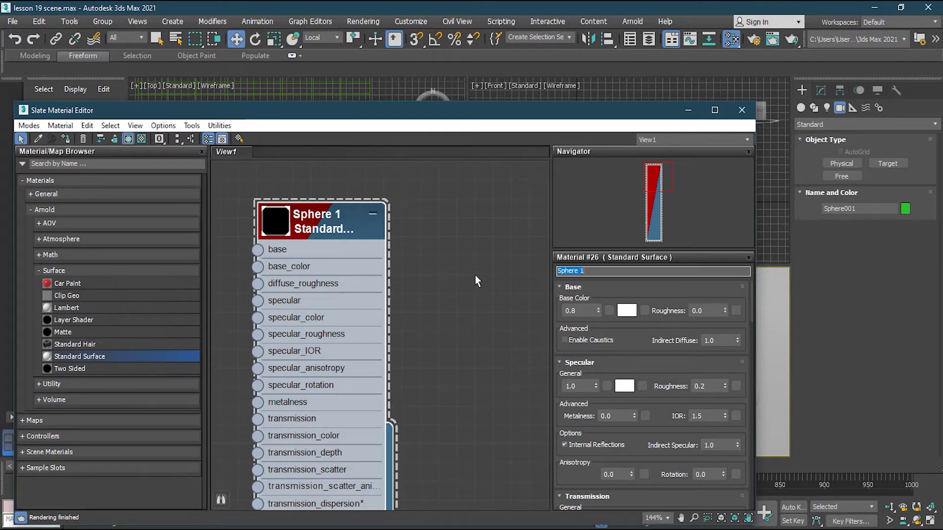
- Add a second Standard Surface material beside the Sphere 1 node and name it "spehere 2"
scroll(472, 275, down, 6)
drag(585, 227, 629, 215)
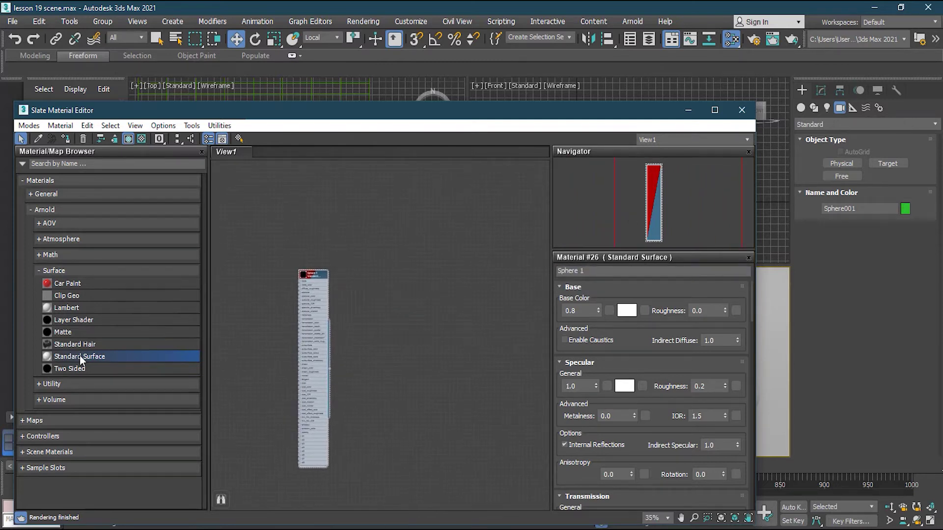
drag(376, 281, 376, 280)
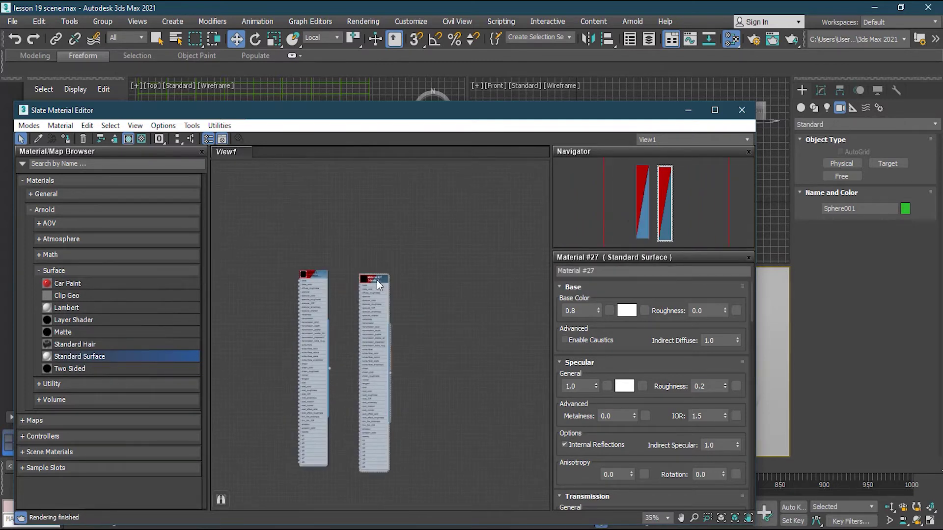
click(623, 269)
text(spehere 2)
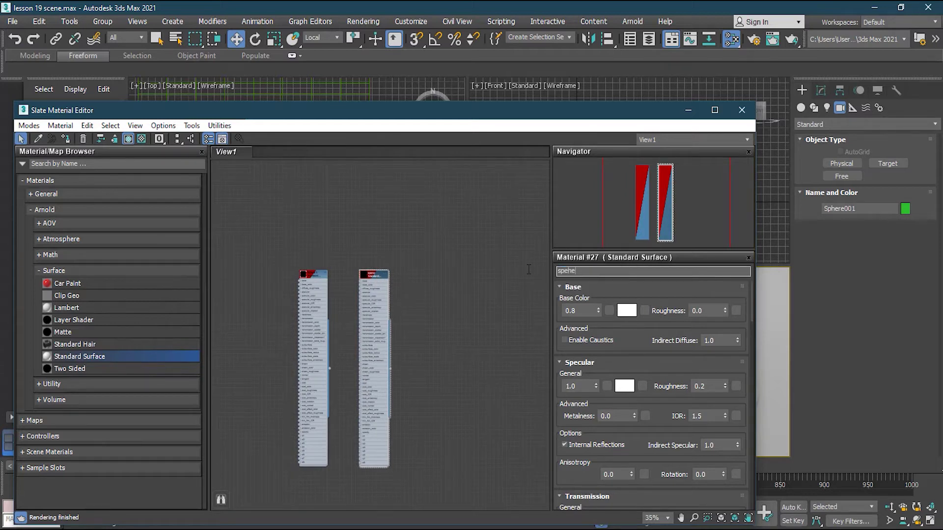
key(Return)
- Add a third Standard Surface material to the same row and name it "sphere 3"
drag(114, 356, 429, 277)
click(623, 271)
text(sphe)
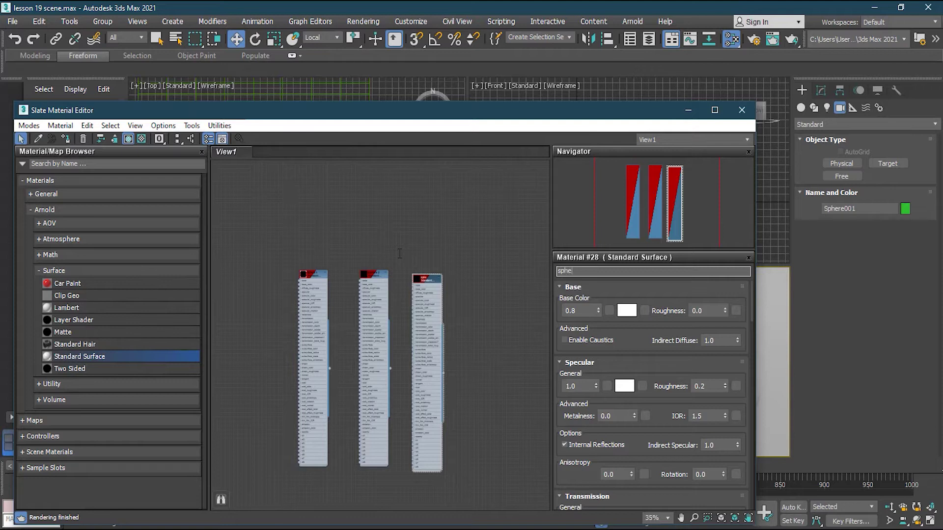
text(re 3)
key(Return)
- Start a second row below the sphere materials with a Standard Surface material named "cyl1"
drag(658, 180, 654, 235)
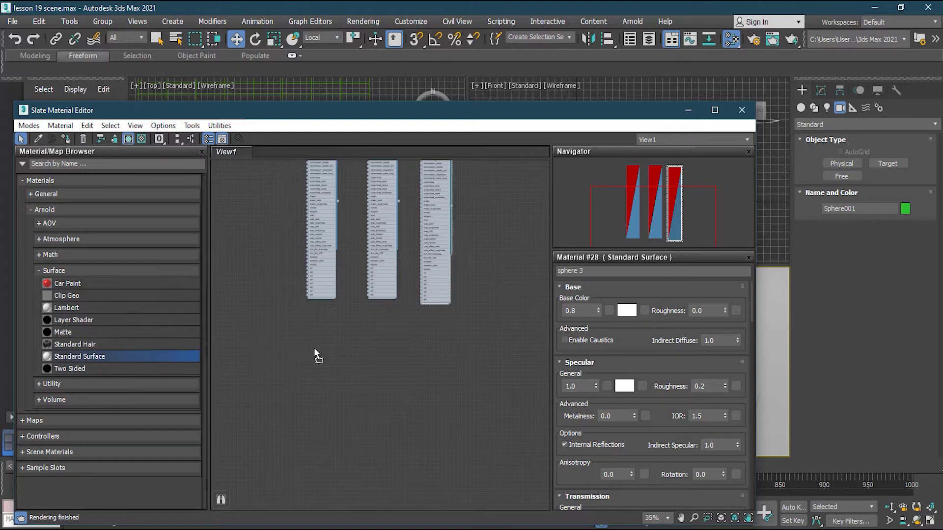
drag(314, 348, 314, 349)
text(cyl1)
key(Return)
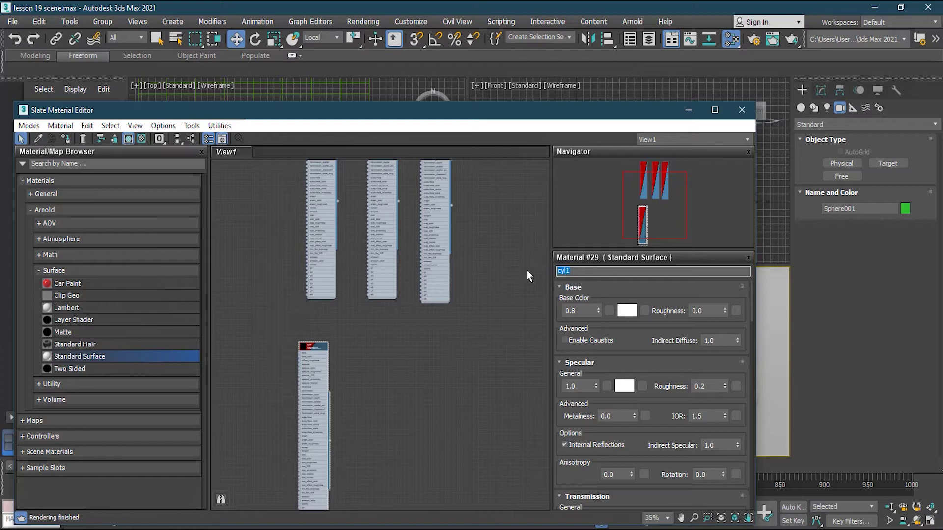
- Add two more Standard Surface materials beside cyl1 and name them "cyl2" and "cyl3"
drag(102, 349, 387, 344)
text(cyl2)
key(Return)
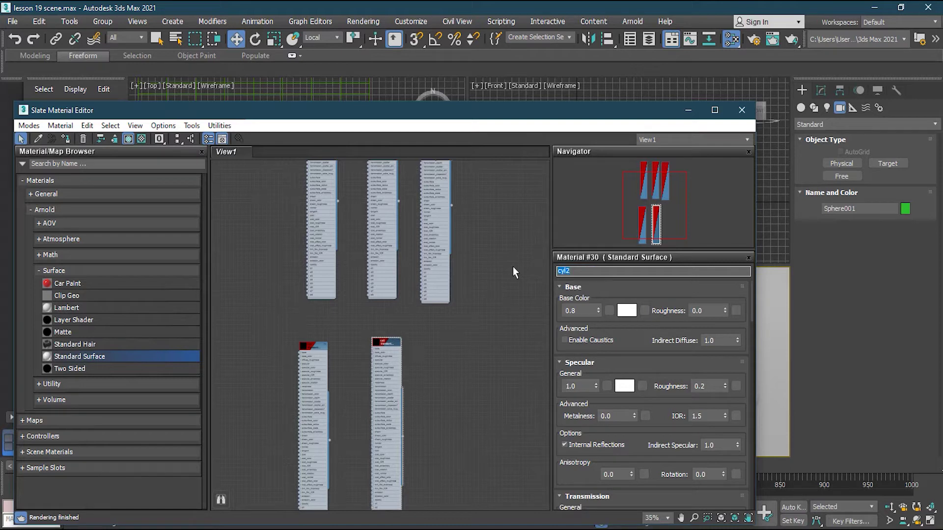
drag(98, 361, 444, 340)
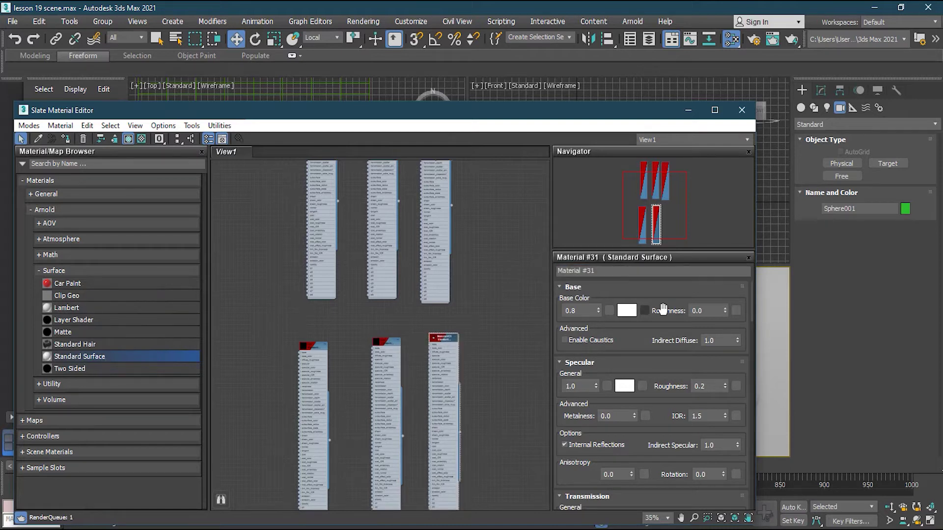
click(619, 273)
text(cyl3)
key(Return)
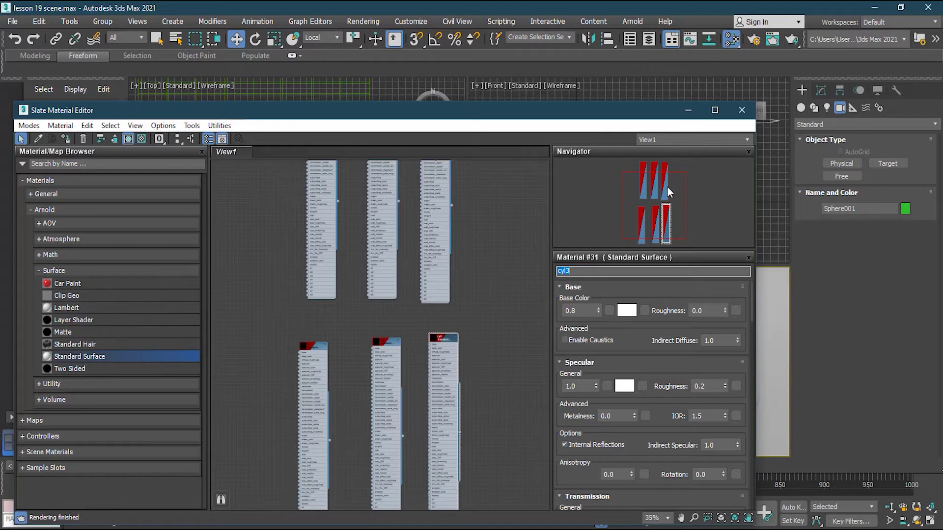
- Add a Standard Surface material below the cylinder materials and name it "backdrop"
drag(668, 182, 668, 219)
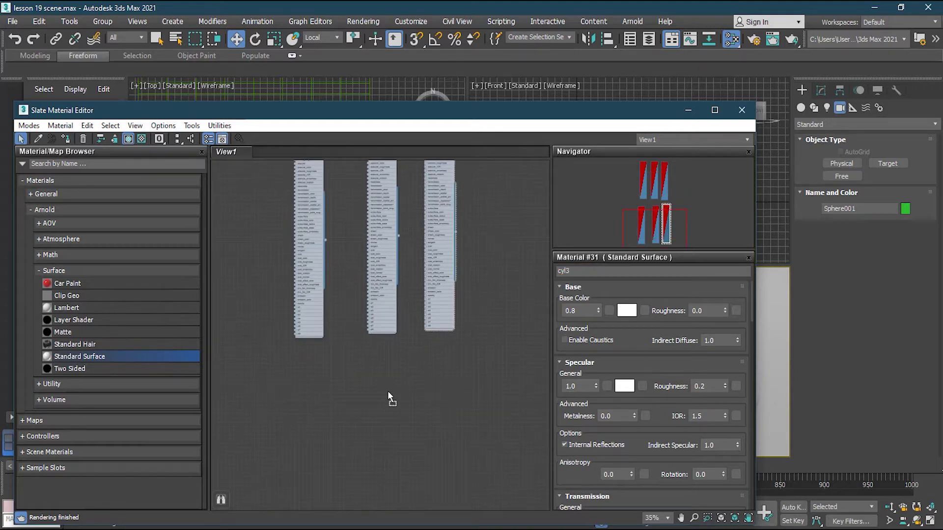
drag(387, 391, 388, 391)
click(625, 272)
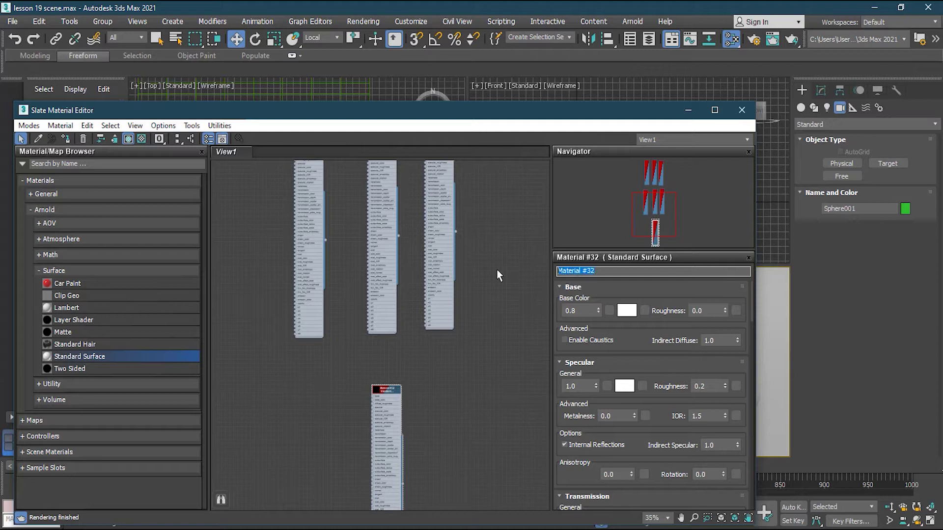
text(backdrop)
- Open the Sphere 1 material's parameters and move the material editor aside to uncover the Camera001 ActiveShade view
drag(657, 204, 656, 167)
click(322, 231)
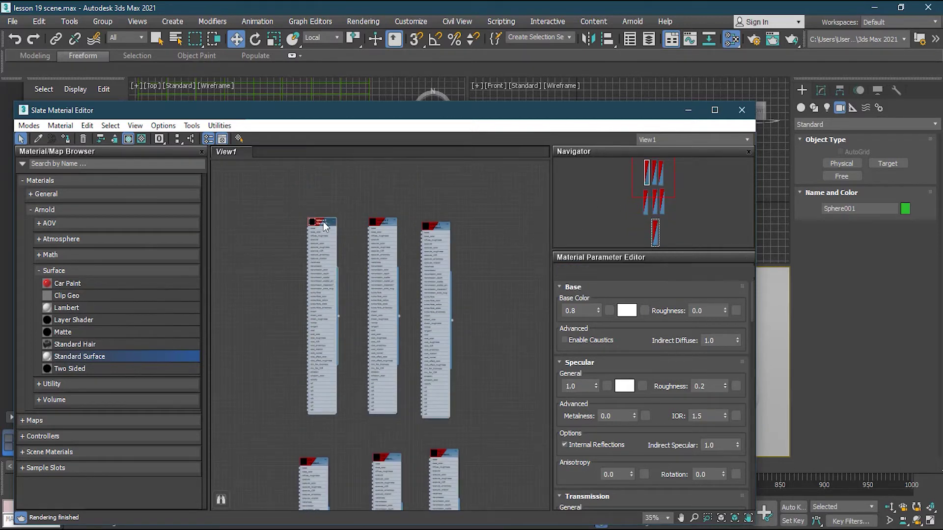
scroll(298, 207, up, 6)
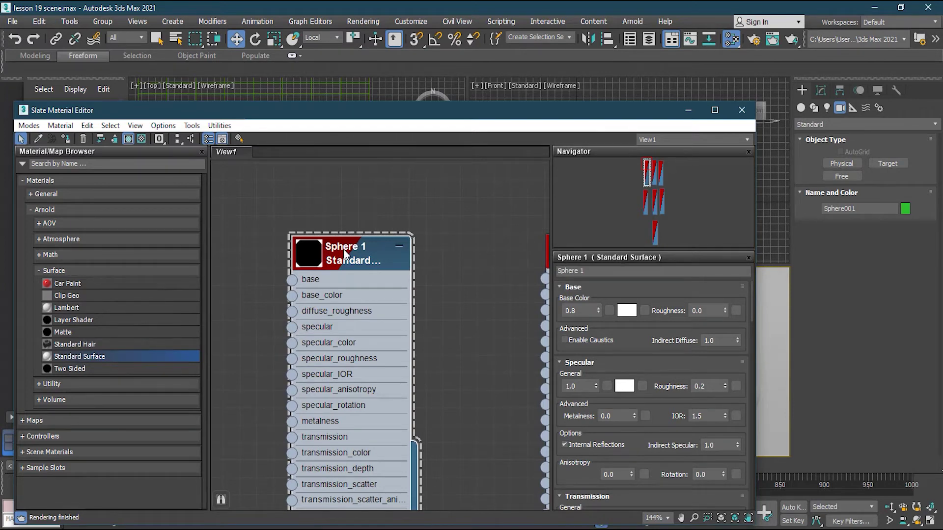
drag(607, 120, 370, 99)
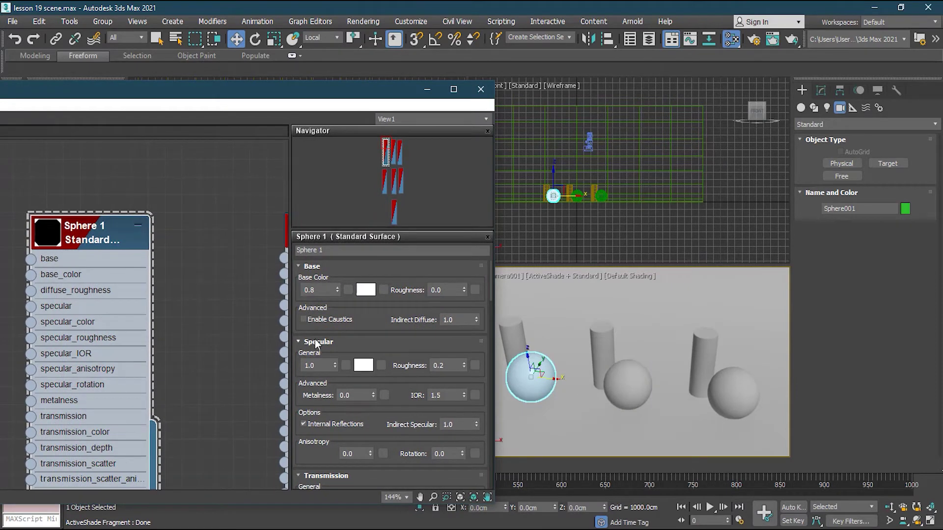
drag(385, 151, 389, 148)
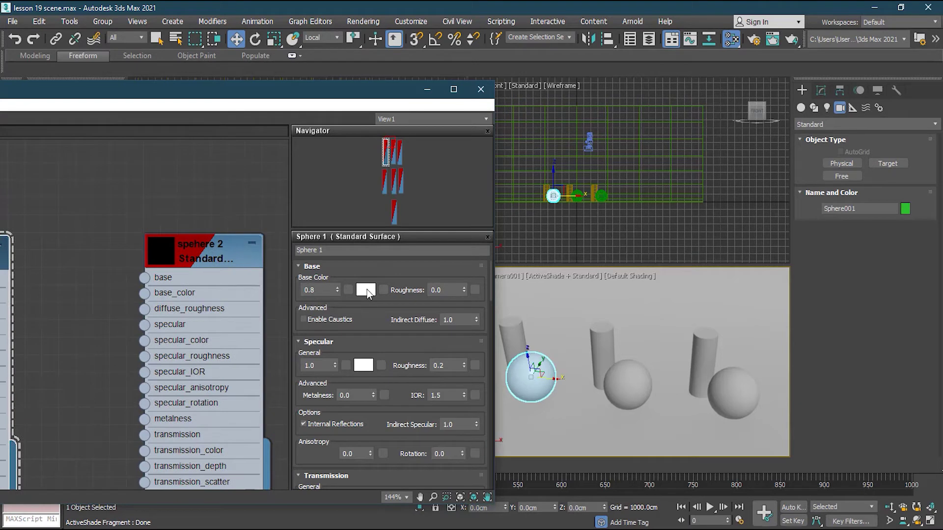
drag(391, 147, 387, 148)
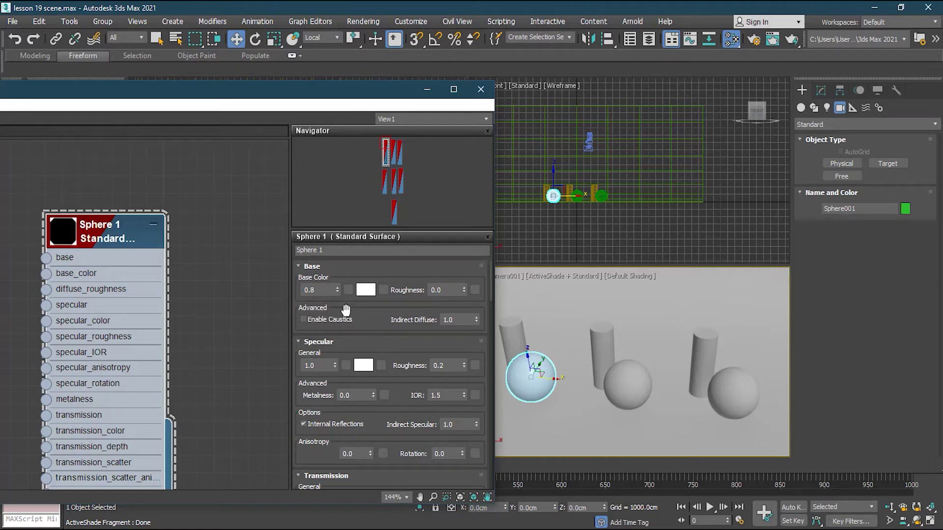
- Set the Sphere 1 material's base weight to 1.0 and its base color to a saturated blue with a value of 0.77
click(317, 290)
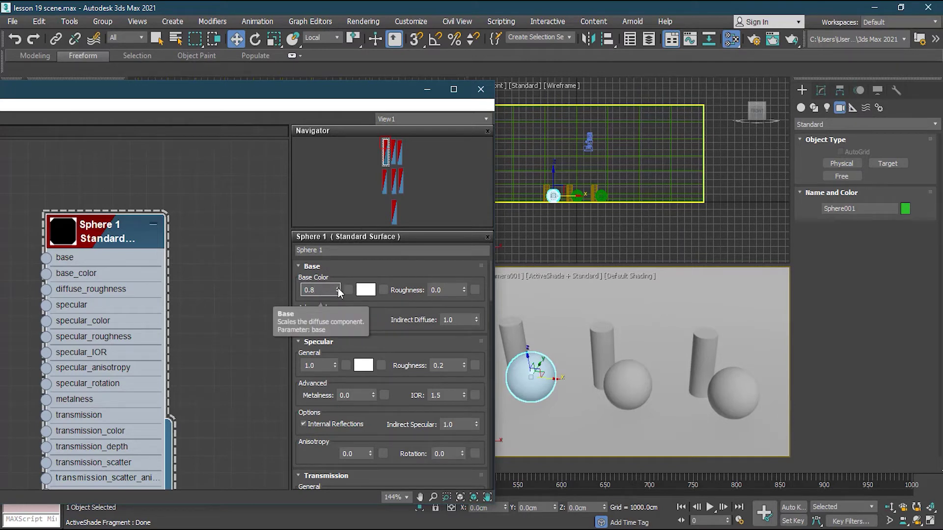
drag(338, 291, 338, 284)
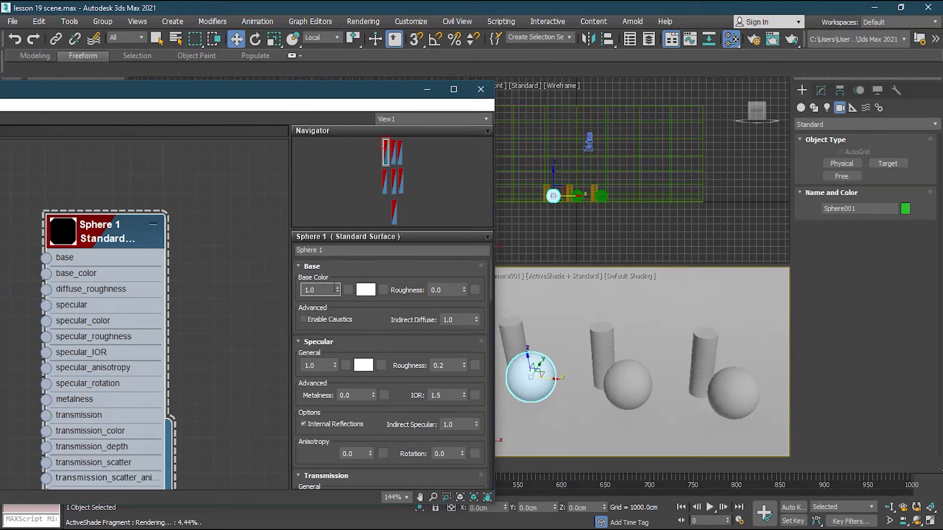
click(367, 290)
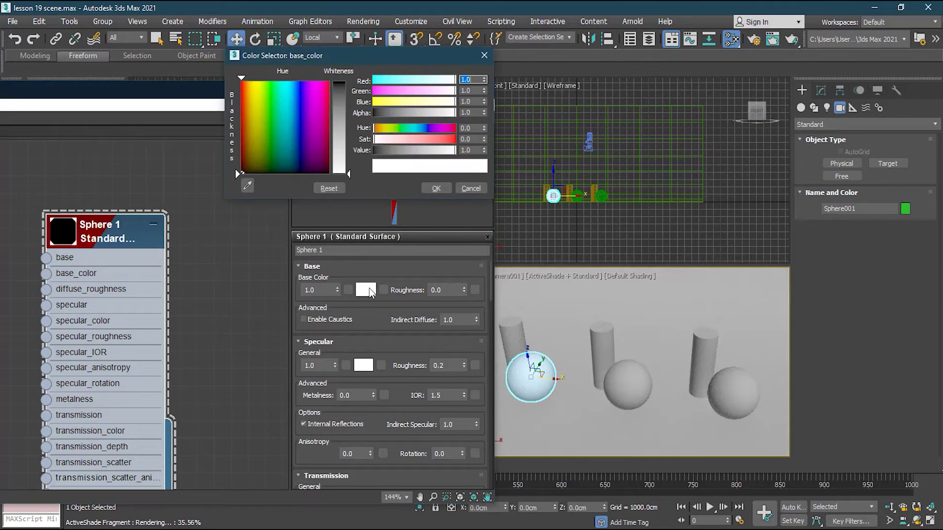
click(300, 144)
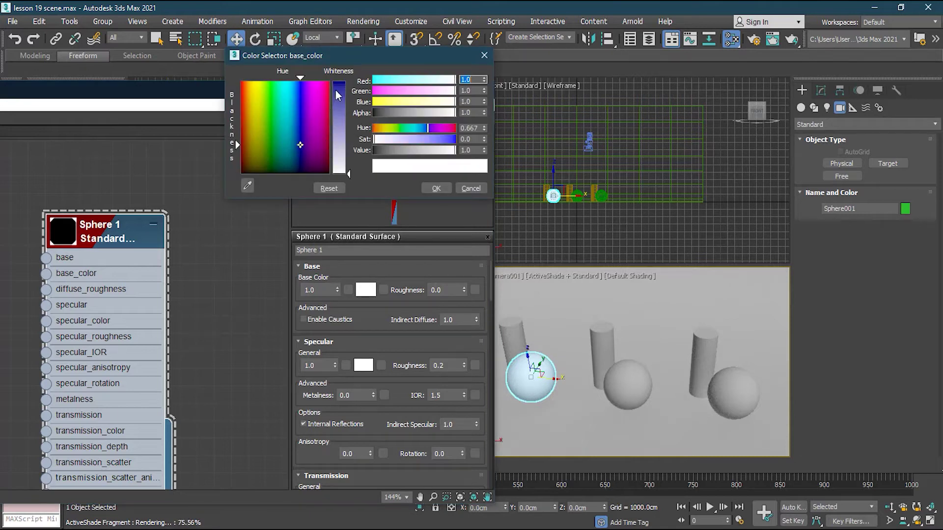
drag(418, 150, 439, 176)
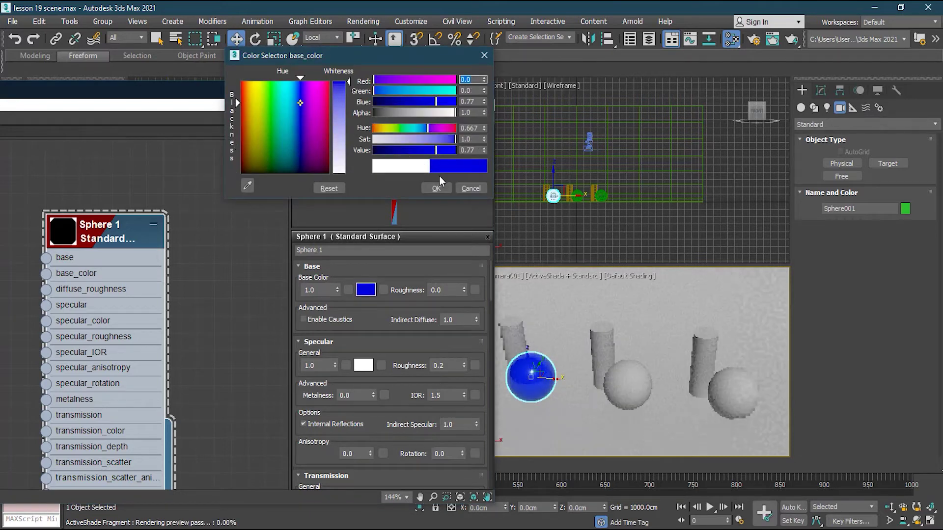
click(435, 189)
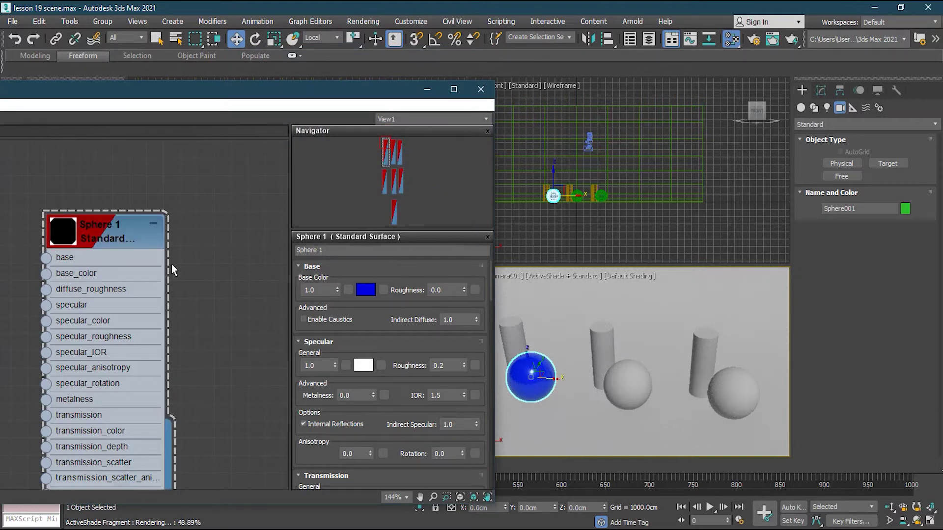
- Select the middle sphere and give the spehere 2 material a light red base color with a base weight of 1.0
scroll(172, 264, down, 3)
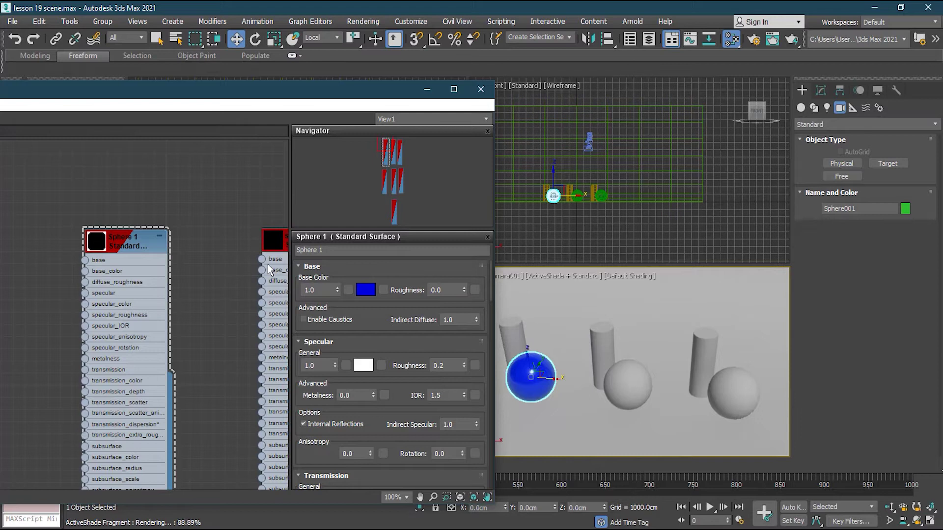
drag(385, 150, 393, 145)
double_click(139, 225)
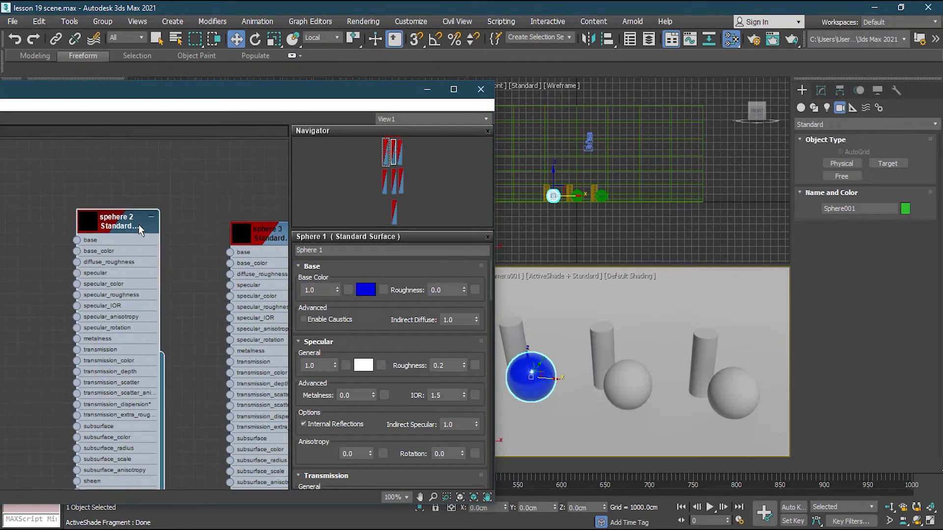
click(620, 390)
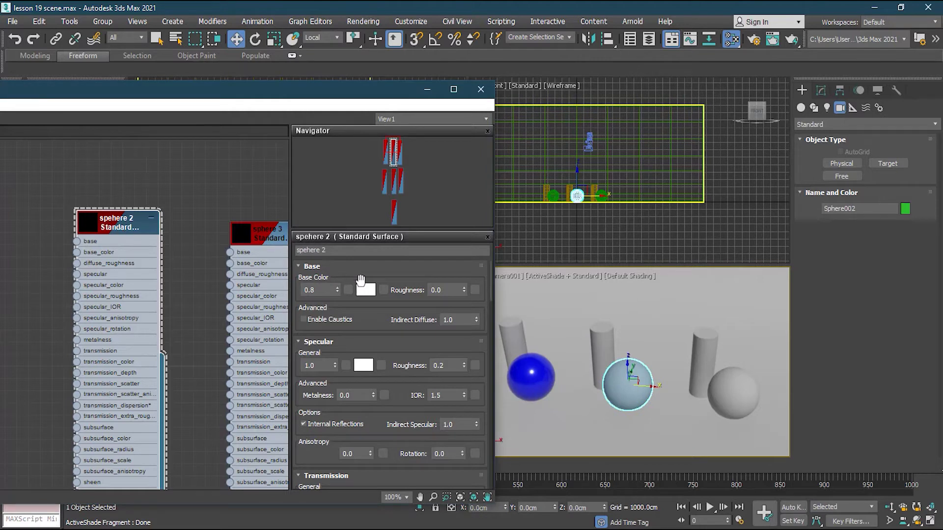
click(365, 290)
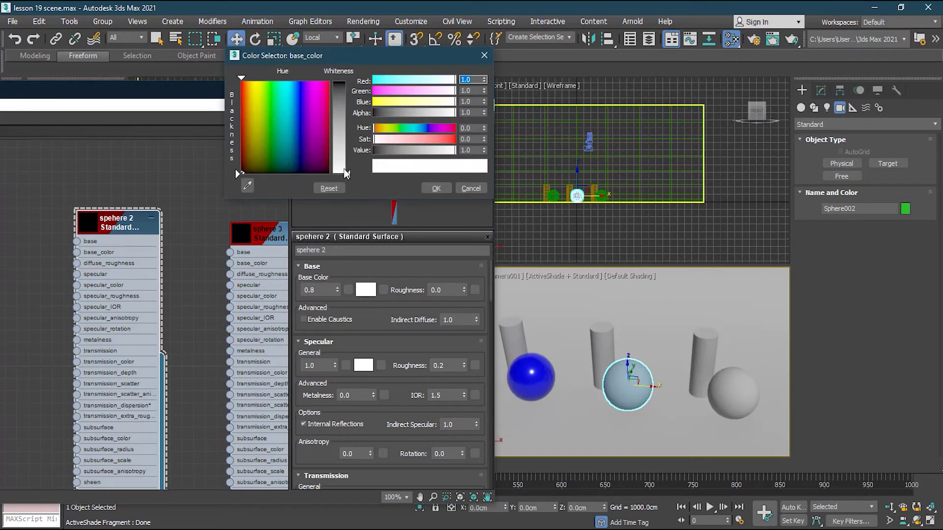
click(344, 84)
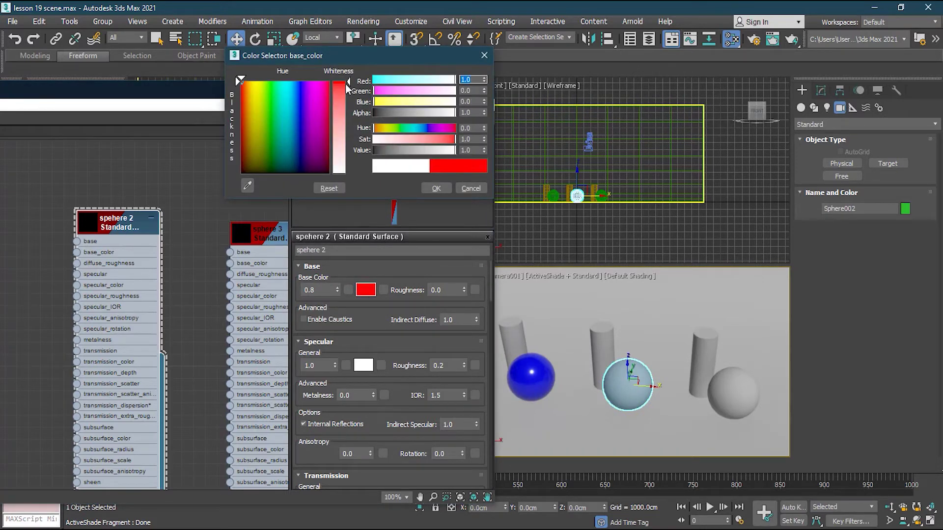
mouse_move(455, 139)
mouse_down()
mouse_move(439, 138)
mouse_move(450, 137)
mouse_up()
click(436, 189)
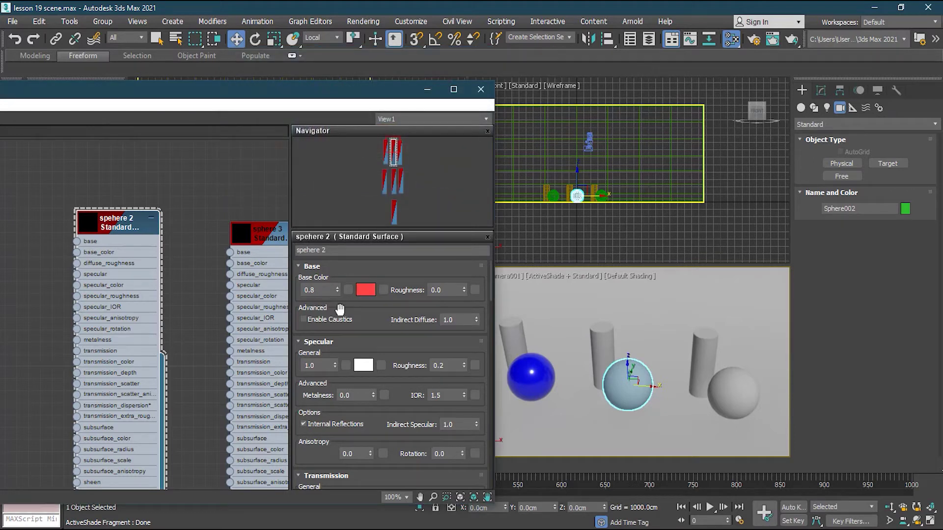
click(320, 290)
- Assign the spehere 2 material to the selected middle sphere
right_click(271, 235)
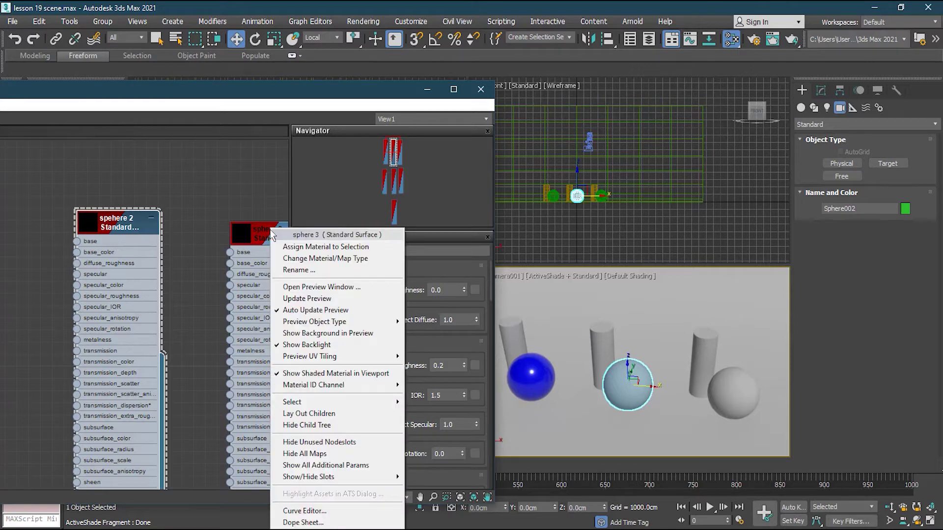
click(296, 247)
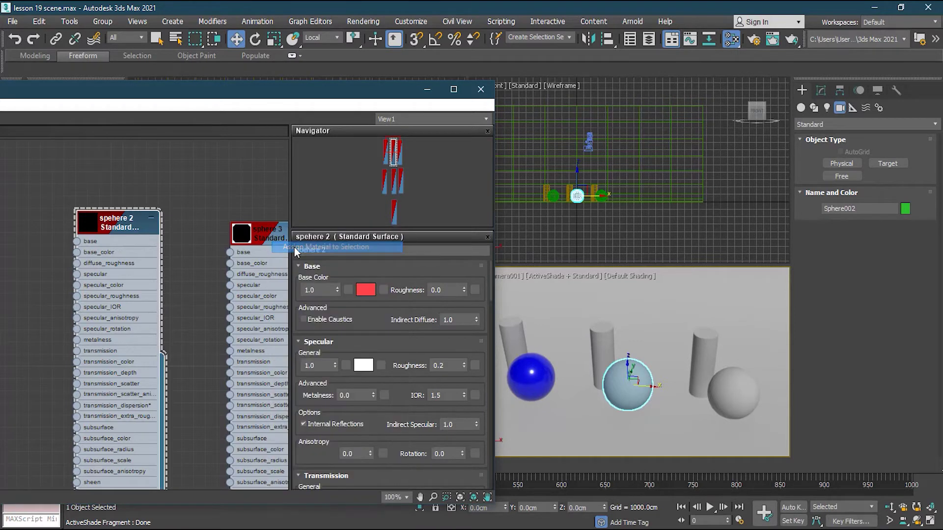
right_click(116, 225)
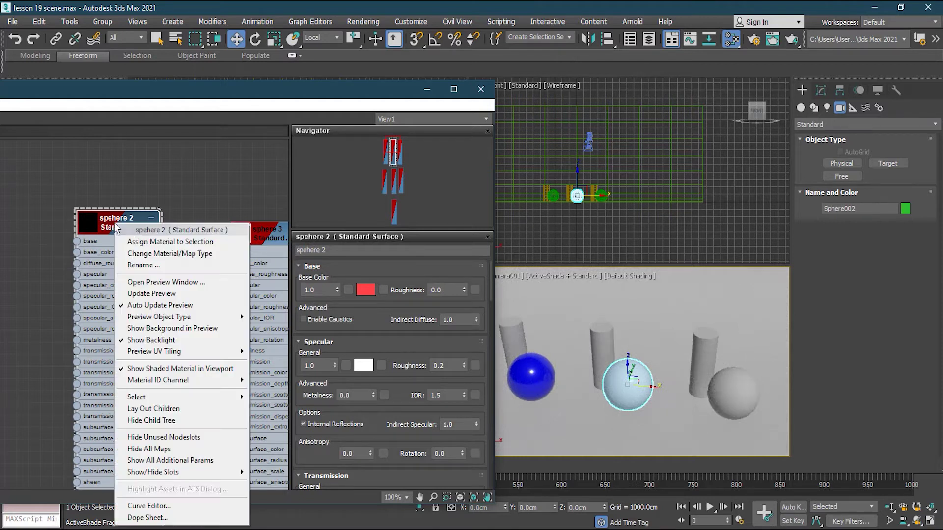
click(144, 242)
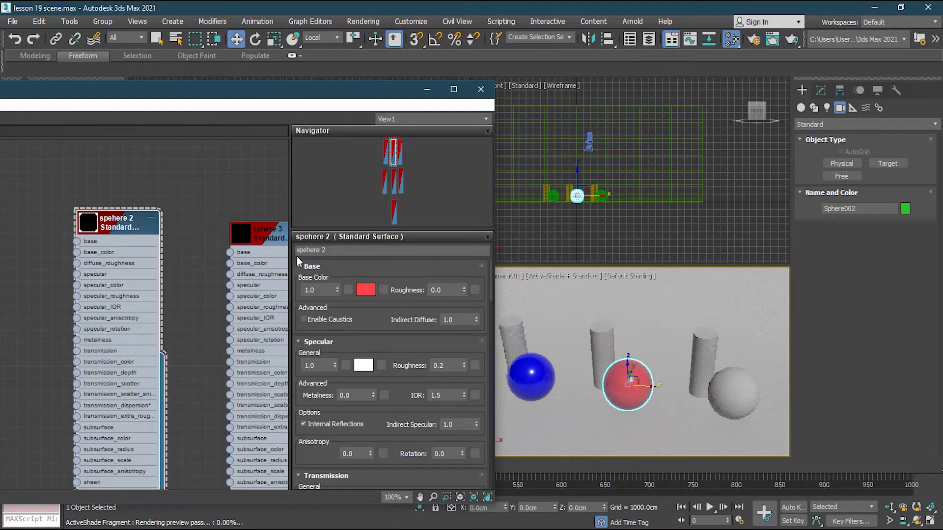
- Select the third sphere and set the sphere 3 material's base color to a fully saturated green
double_click(271, 233)
click(735, 399)
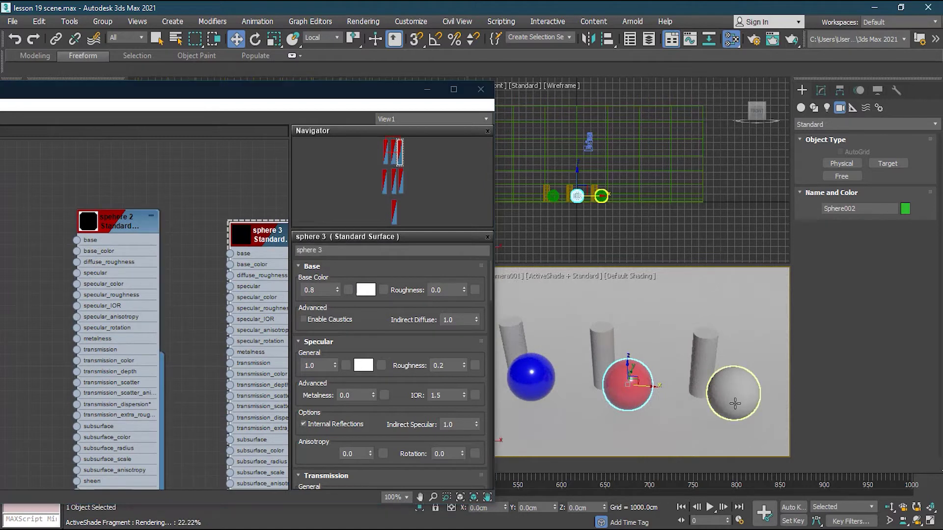
click(271, 233)
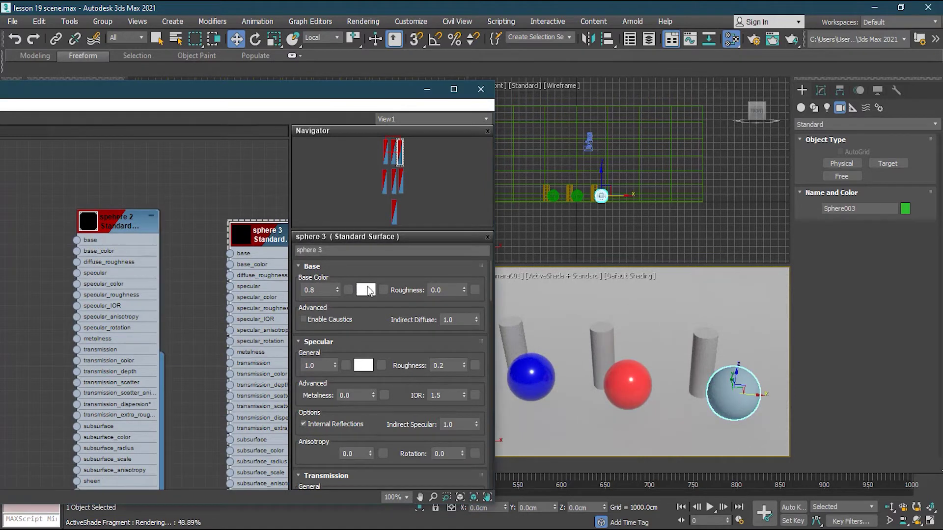
click(368, 290)
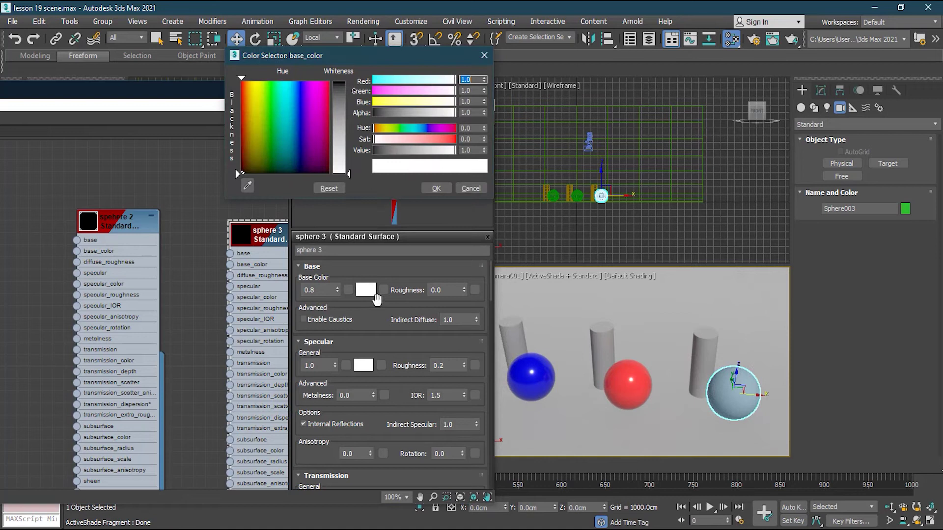
drag(253, 106, 269, 102)
drag(339, 169, 339, 82)
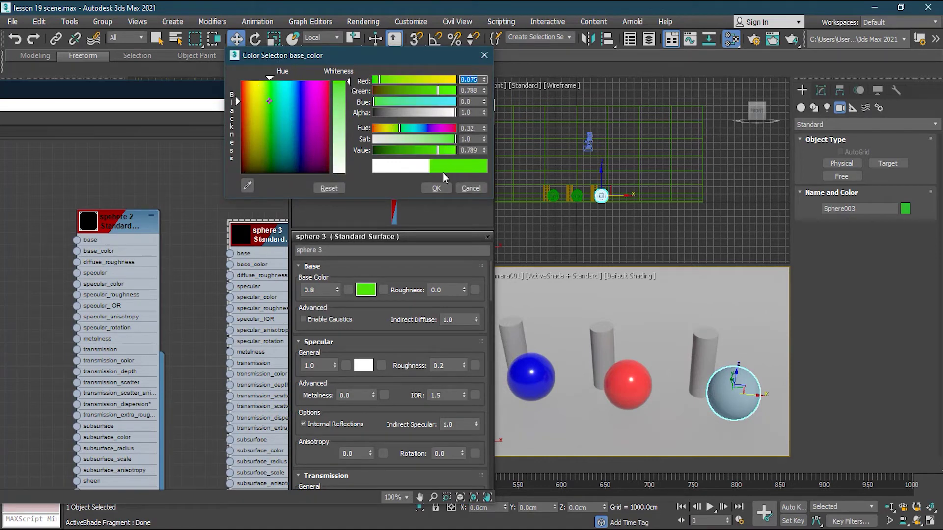
click(437, 189)
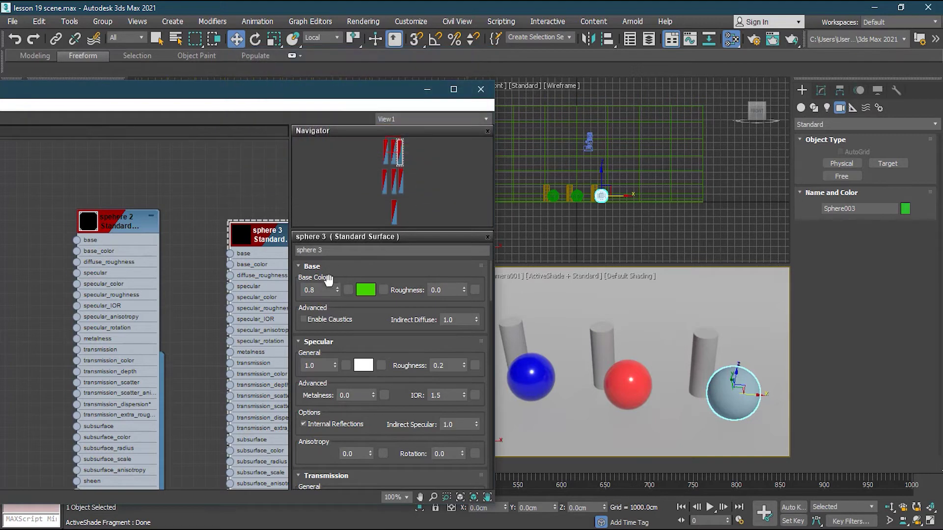
- Set the sphere 3 material's base weight to 1 and assign the material to the selected third sphere
text(1)
key(Return)
right_click(270, 241)
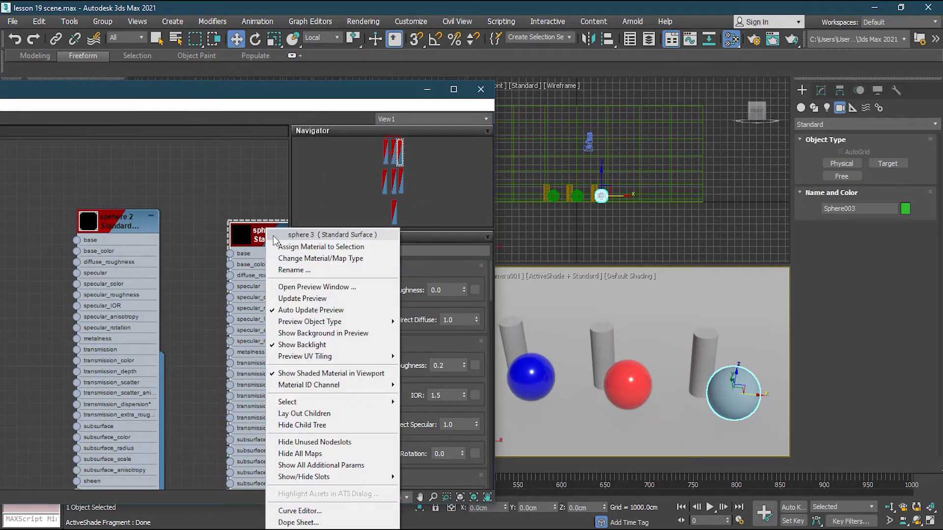
click(296, 247)
- Select the cylinder behind the blue sphere and set the cyl1 material's base color to yellow
click(519, 333)
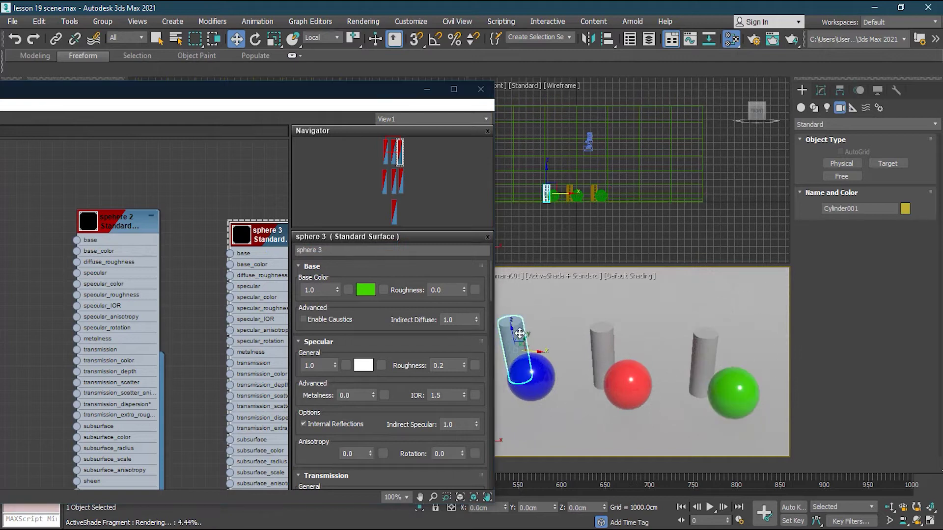
drag(342, 93, 357, 60)
drag(409, 118, 399, 150)
double_click(117, 165)
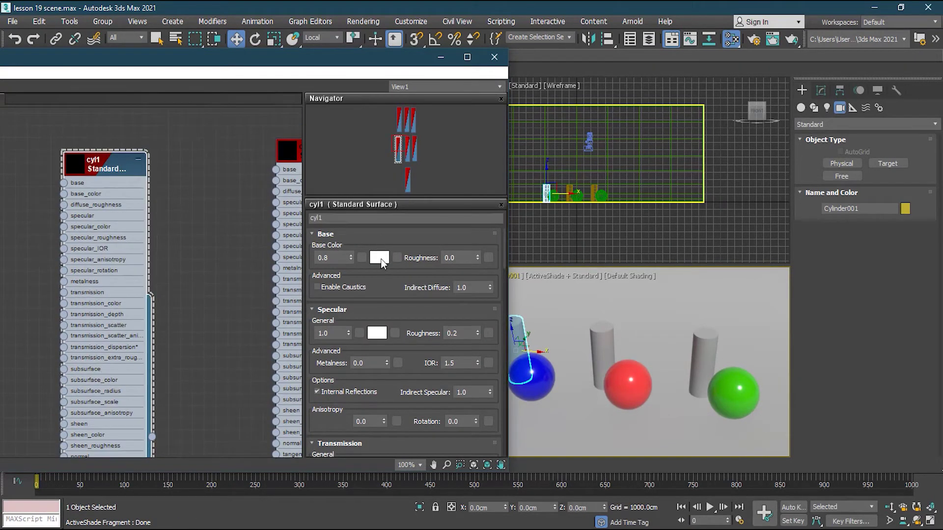
click(381, 257)
click(253, 93)
drag(349, 173, 348, 81)
click(437, 189)
- Raise the cyl1 material's base weight to 1.0 and assign the material to the selected first cylinder
drag(350, 257, 349, 167)
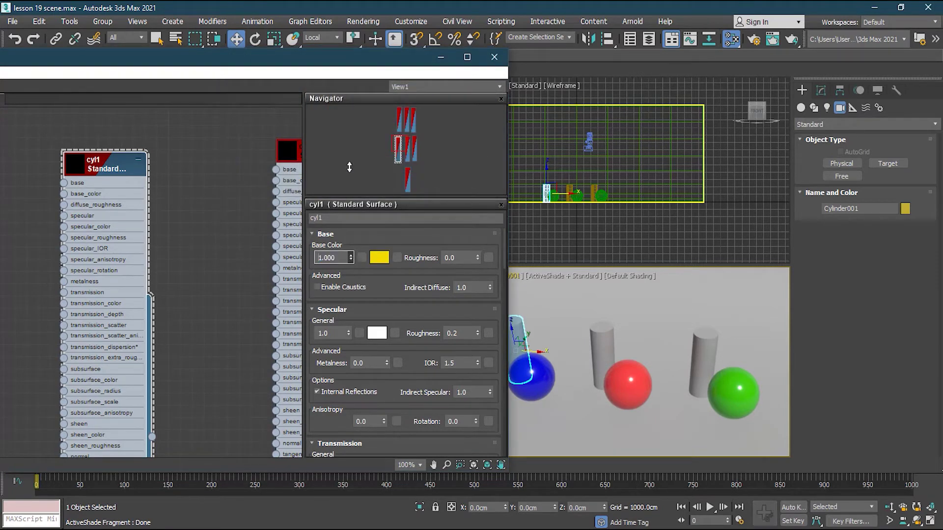
right_click(114, 169)
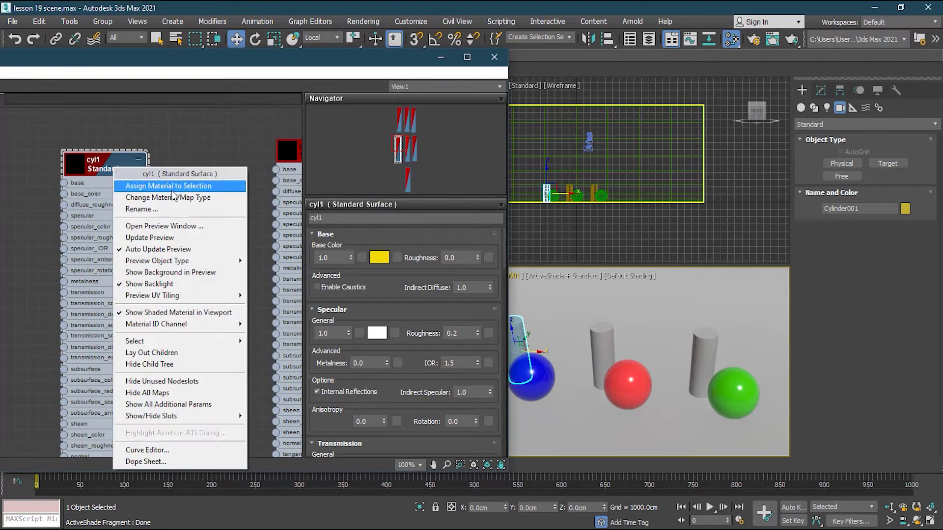
click(172, 188)
- Select the middle cylinder and set the cyl2 material's base color to purple with a hue of 0.807 and value of 0.671
click(601, 346)
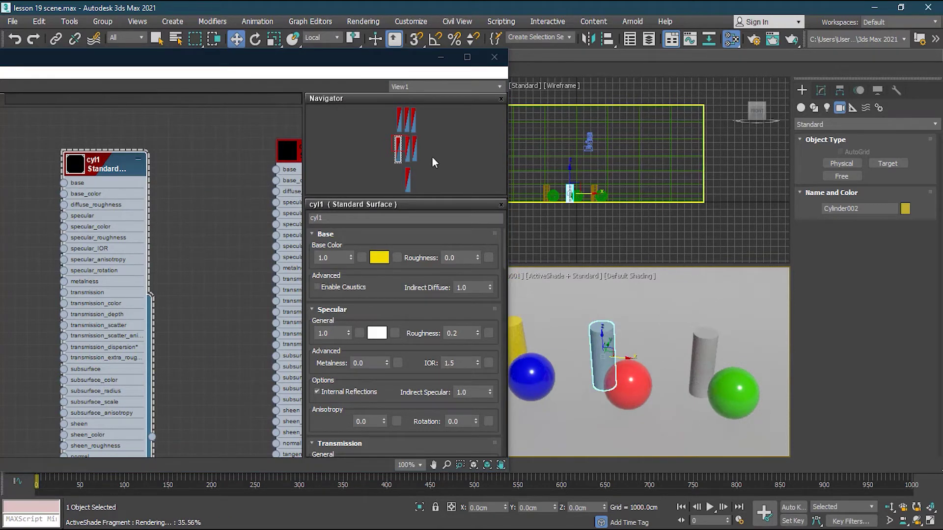
click(407, 149)
double_click(93, 167)
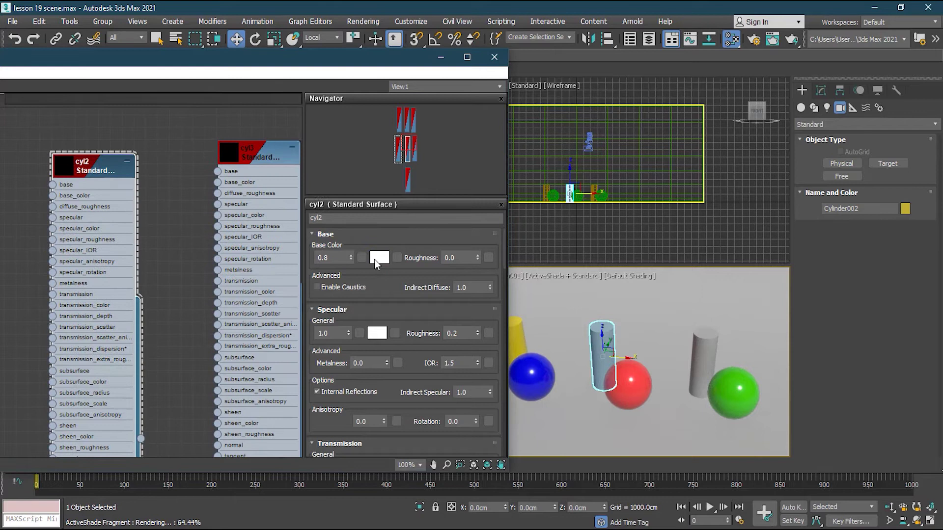
click(375, 259)
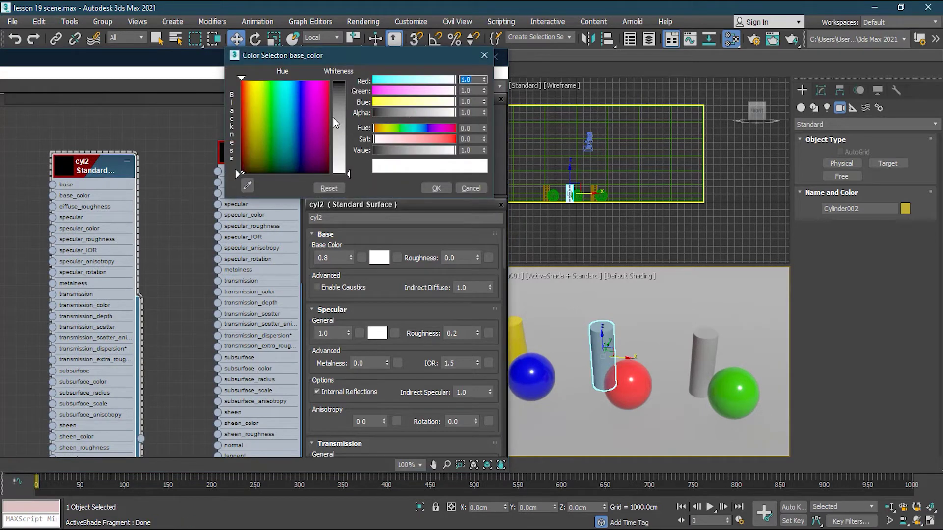
click(312, 112)
click(340, 81)
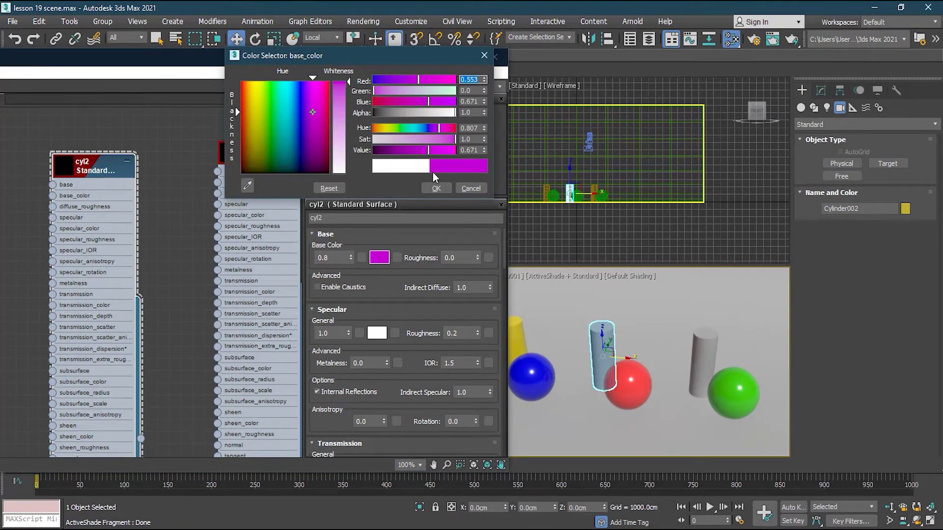
click(436, 189)
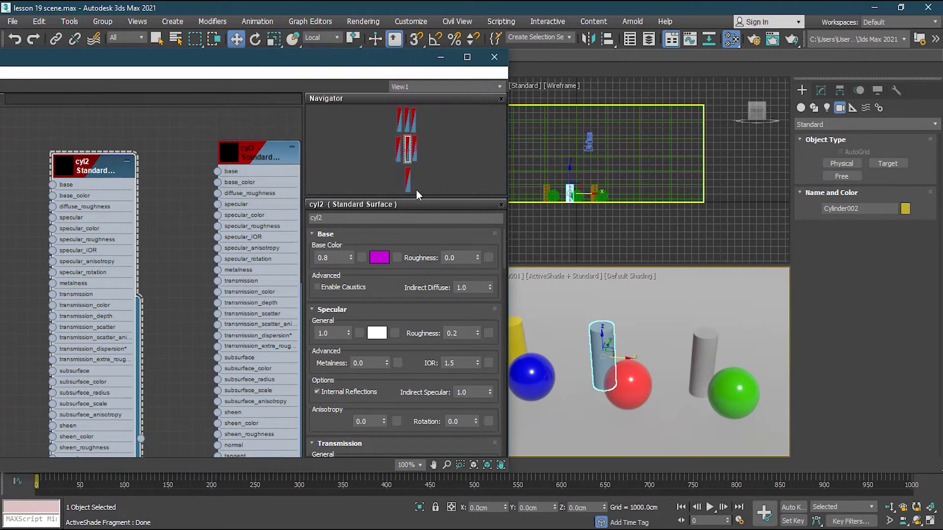
- Assign the cyl2 material to the selected middle cylinder and set its base weight to 1.0
right_click(101, 170)
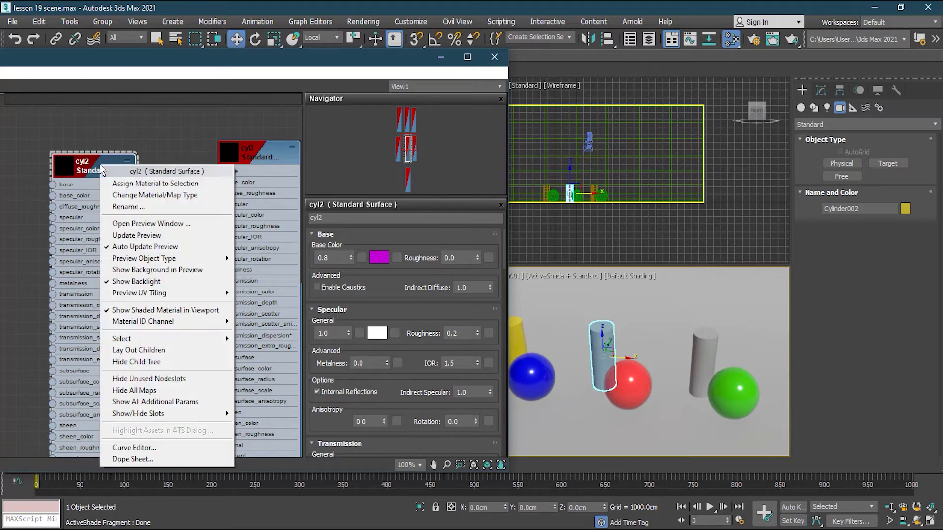
click(148, 184)
right_click(351, 255)
- Select the cylinder behind the green sphere and set the cyl3 material's base color to brown with hue 0.073, saturation 1.0 and value 0.273
click(416, 144)
drag(416, 144, 409, 145)
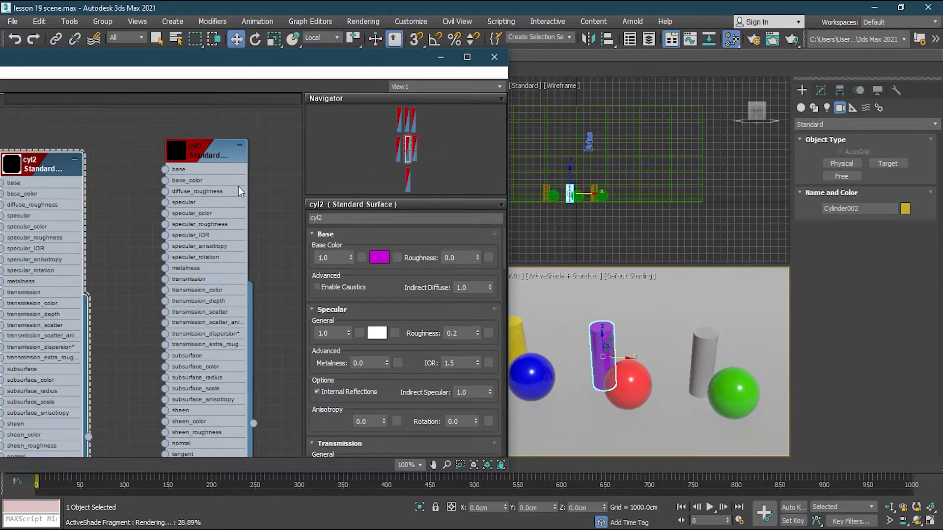
click(210, 155)
click(720, 352)
click(380, 258)
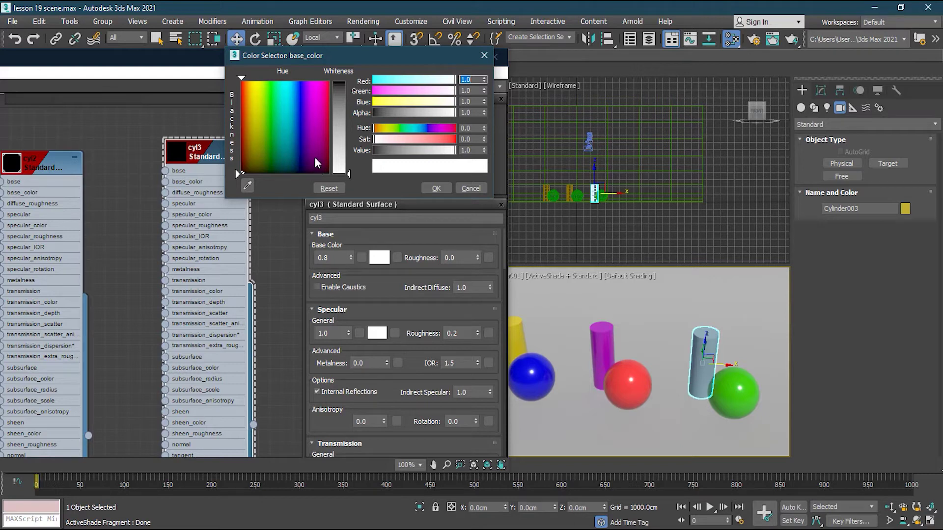
click(247, 165)
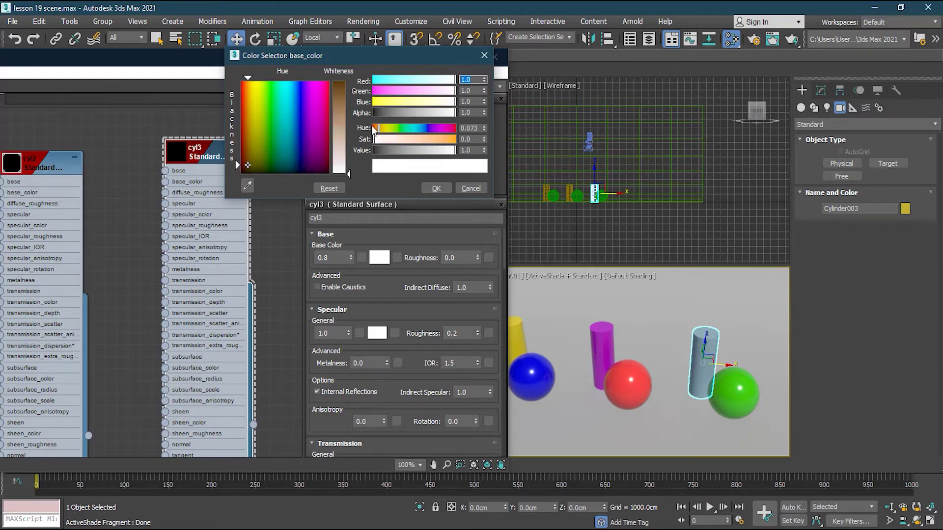
click(456, 140)
drag(455, 150, 396, 152)
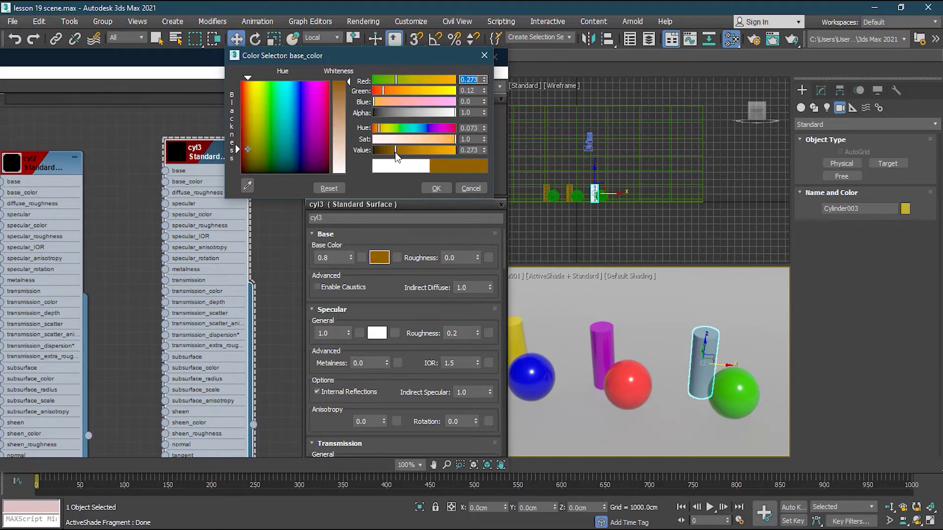
click(437, 188)
- Assign the cyl3 material to the selected third cylinder and set its base weight to 1.0
right_click(210, 156)
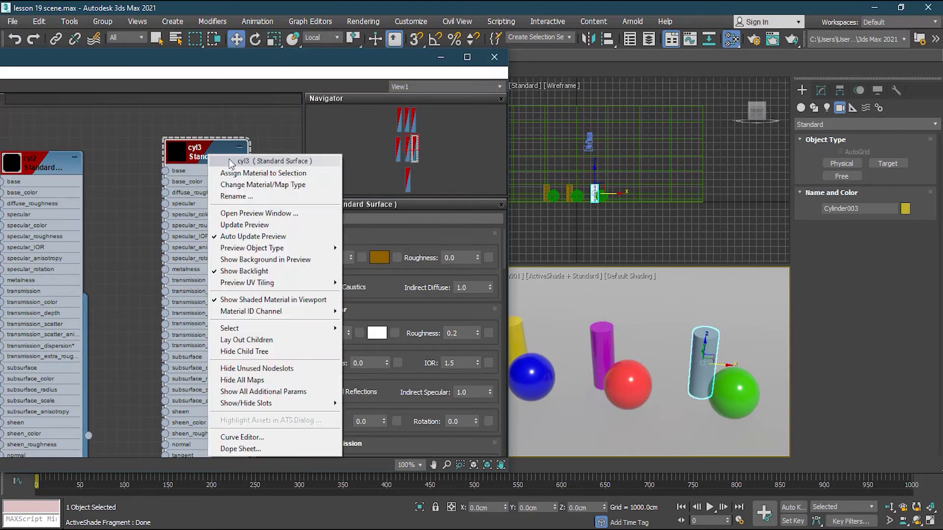
click(256, 173)
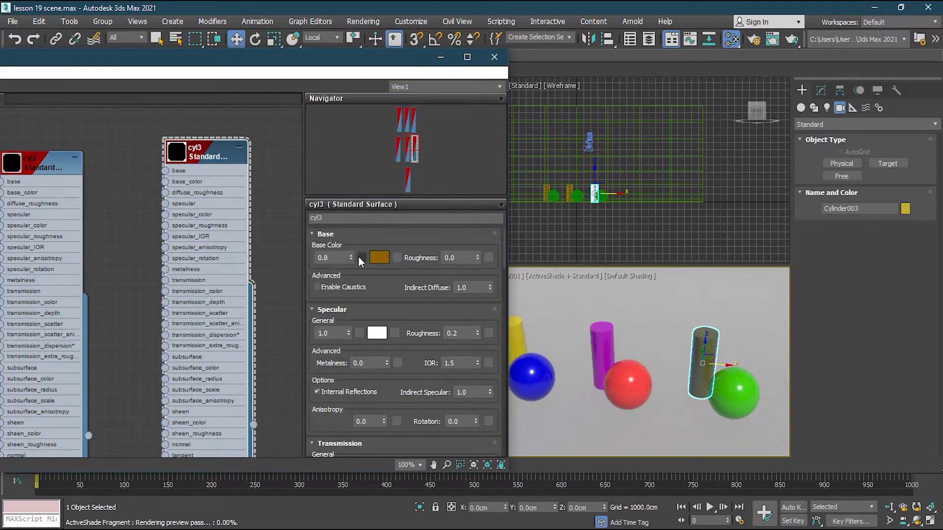
drag(351, 255, 351, 236)
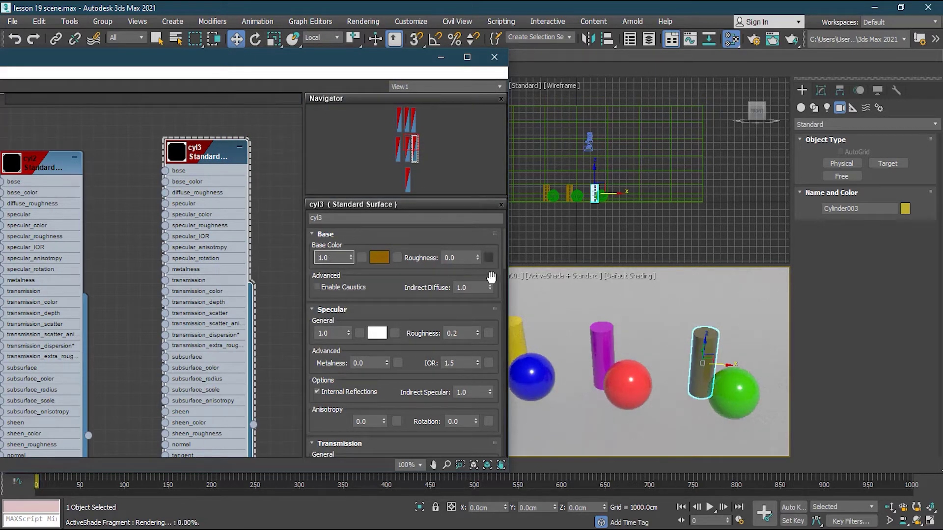
- Select the backdrop plane and set the backdrop material's base color to a dark teal
click(597, 300)
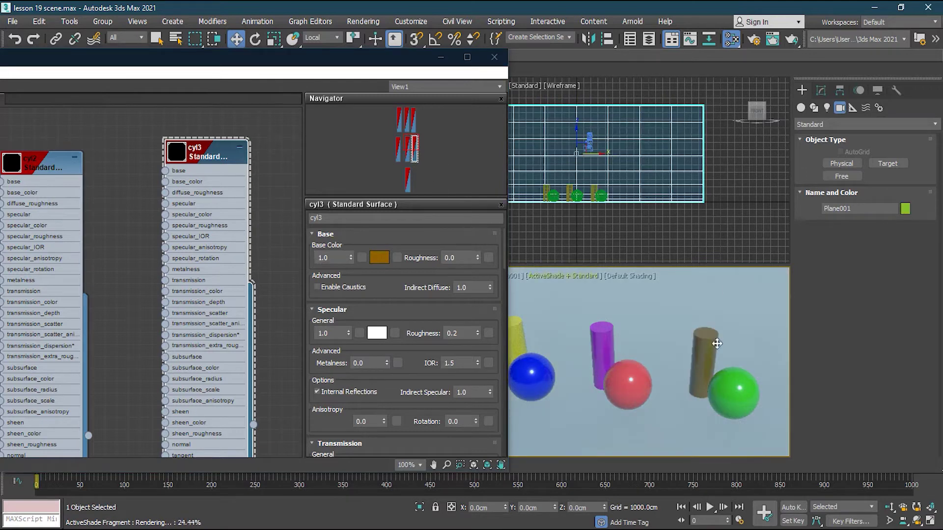
drag(416, 150, 408, 180)
double_click(137, 253)
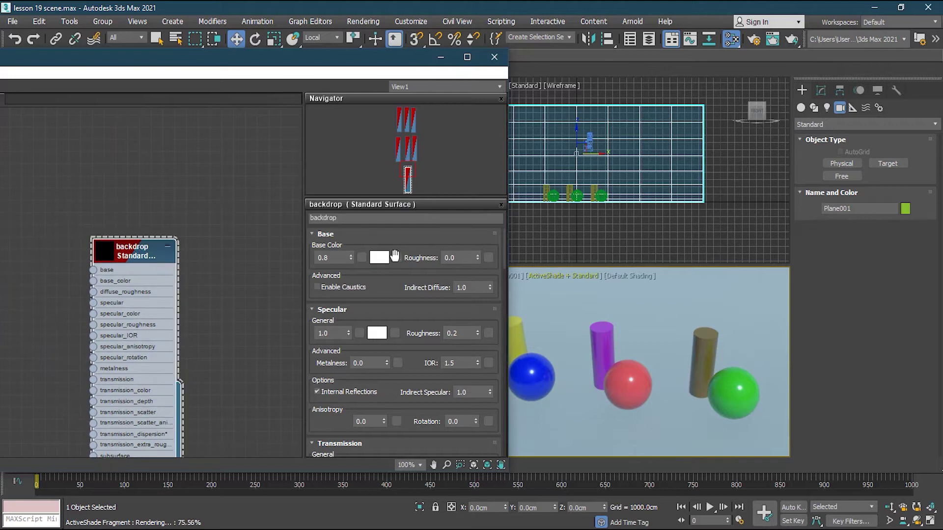
click(379, 257)
click(278, 155)
drag(349, 174, 348, 81)
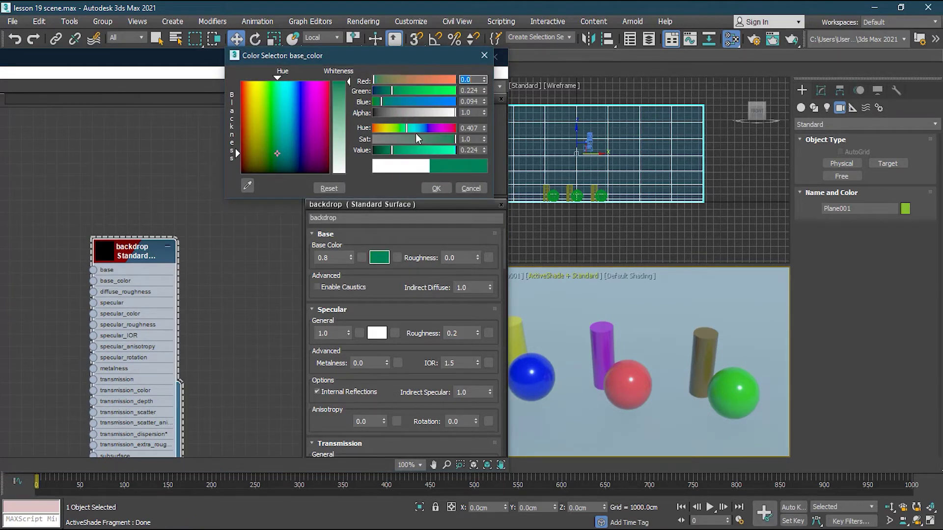
mouse_move(382, 102)
mouse_down()
mouse_move(400, 101)
mouse_move(386, 101)
mouse_up()
click(442, 188)
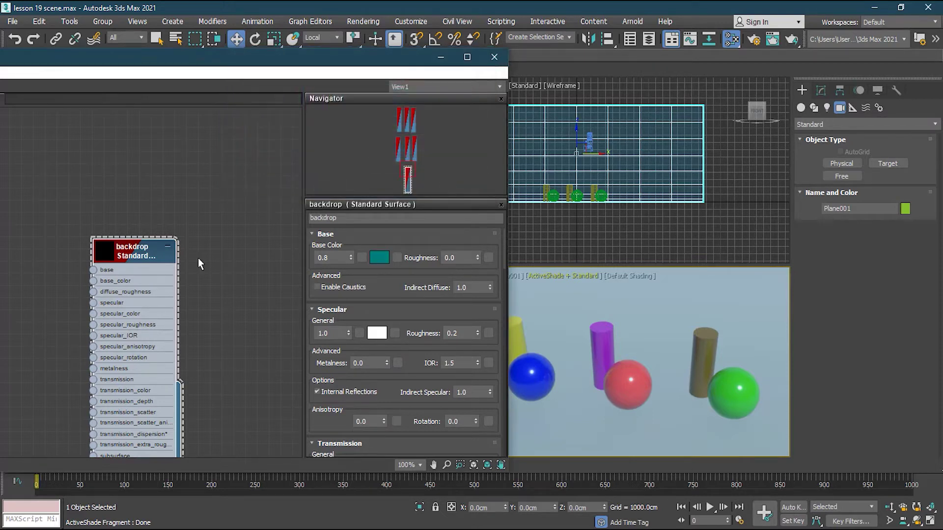
- Assign the backdrop material to the selected plane and clear the selection
right_click(136, 255)
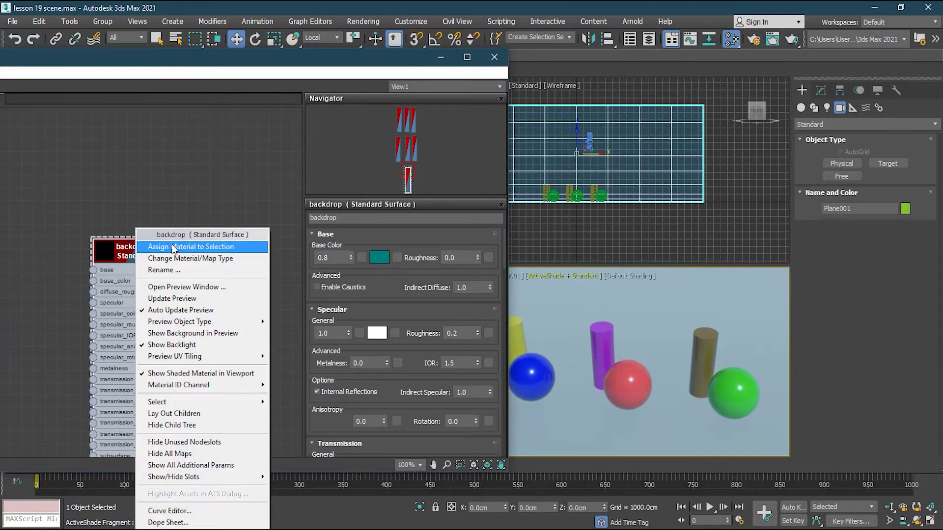
click(172, 248)
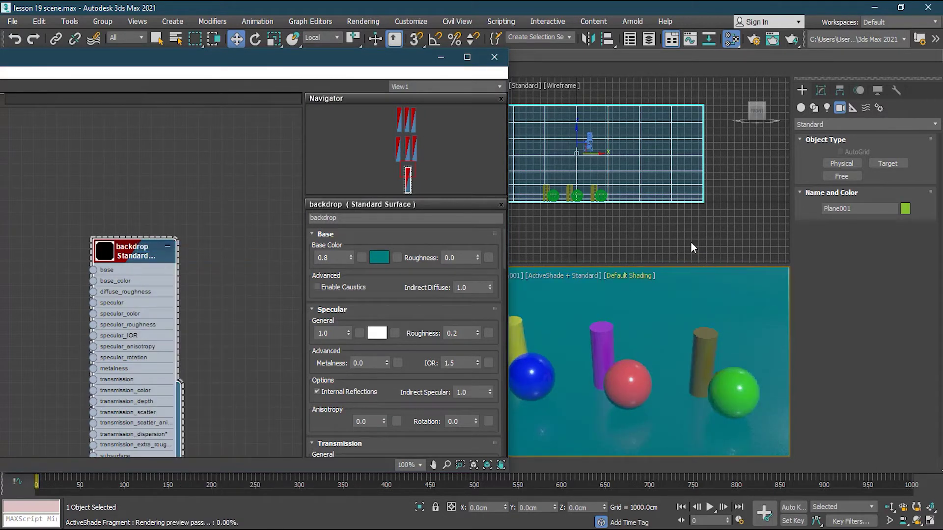
click(619, 231)
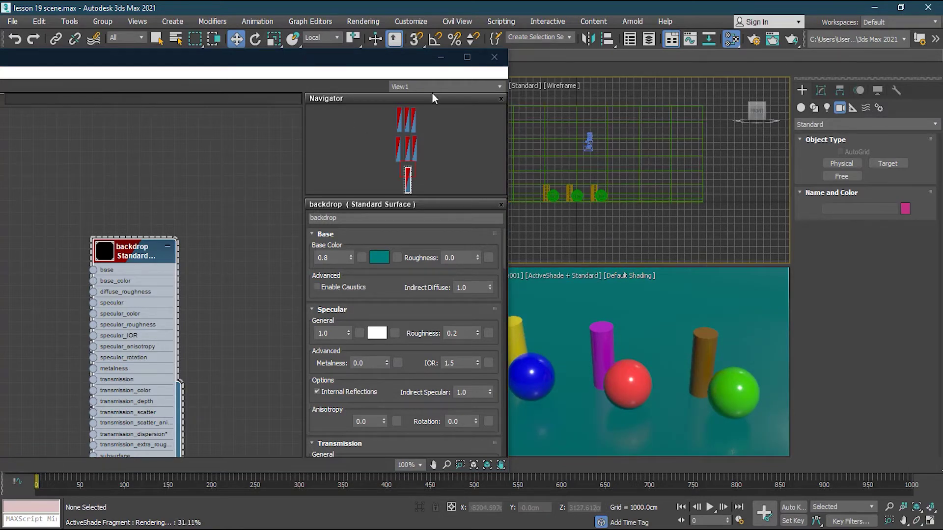
- Move the material editor clear of the camera view and shift the blue sphere slightly away from the yellow cylinder
drag(409, 169, 414, 128)
drag(388, 58, 325, 51)
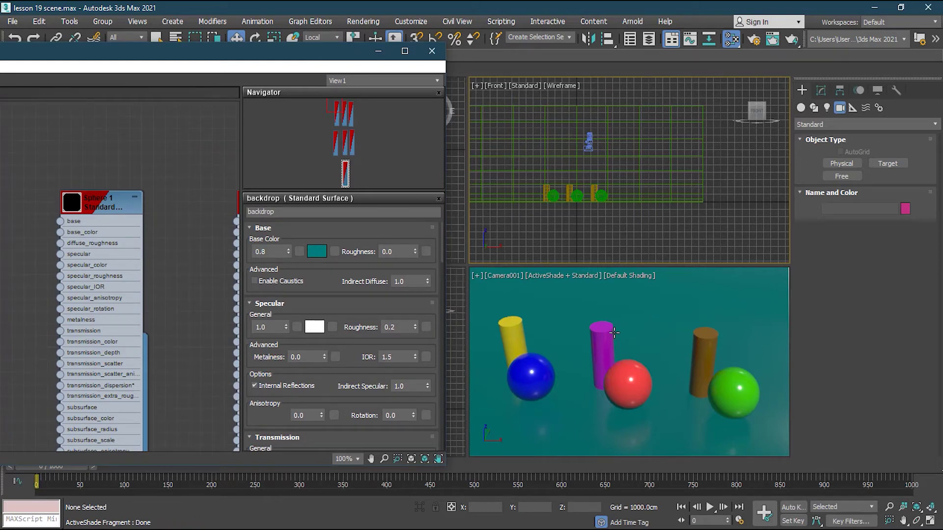
click(547, 371)
mouse_move(558, 381)
mouse_down()
mouse_move(574, 382)
mouse_move(562, 379)
mouse_up()
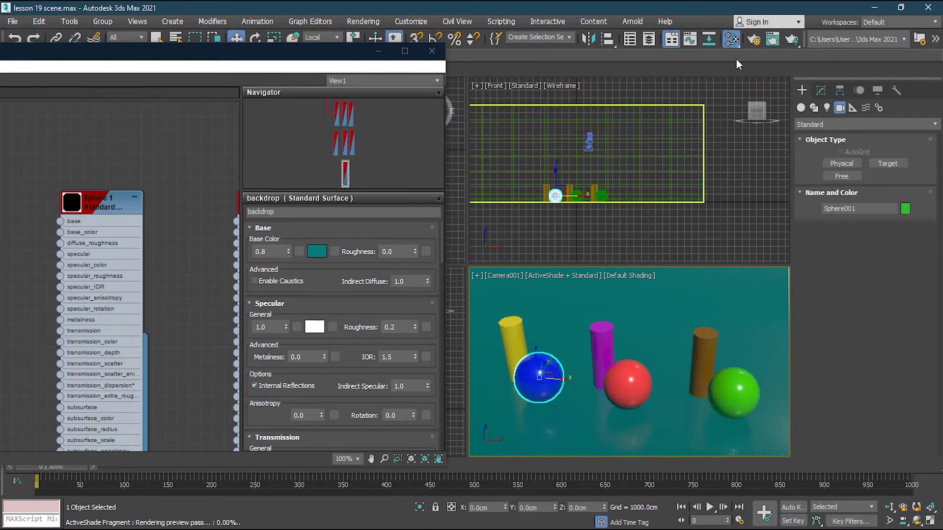
- Render the Camera001 view in the rendered frame window to check the assigned material colors
click(775, 44)
click(774, 42)
click(773, 43)
drag(653, 82, 515, 75)
click(630, 94)
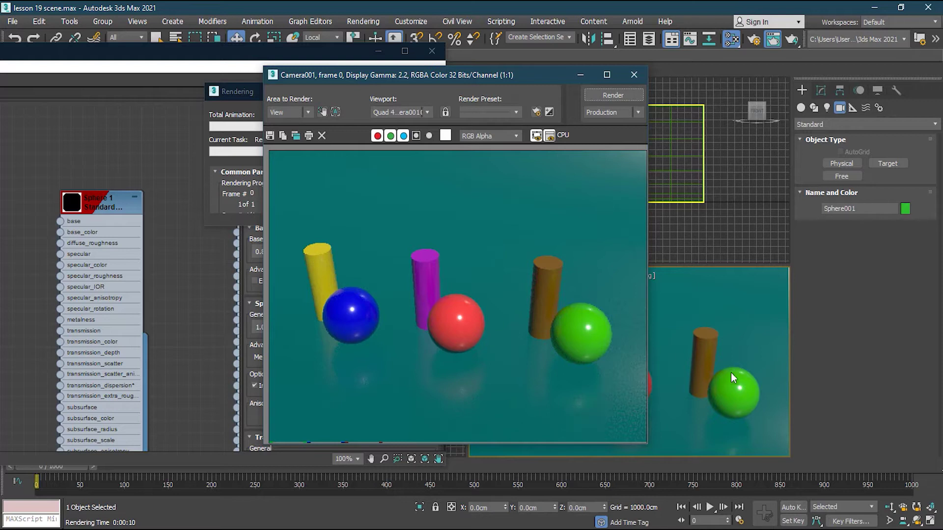
- Stop the running render and close the rendered frame window and the Slate Material Editor
click(635, 75)
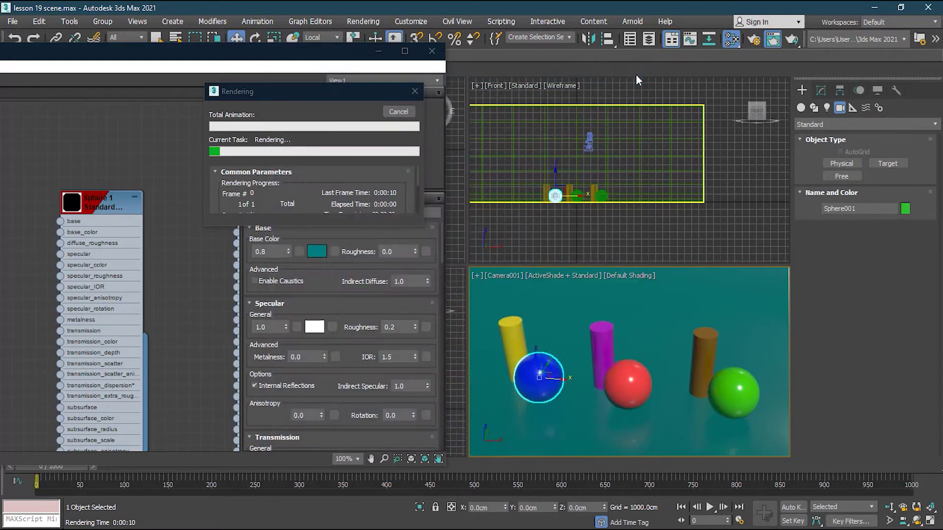
click(392, 113)
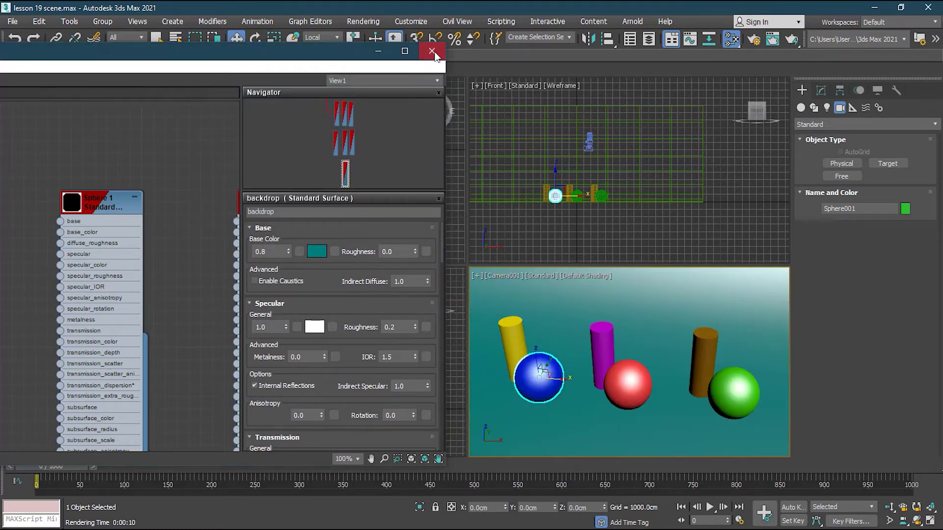
click(431, 50)
click(397, 179)
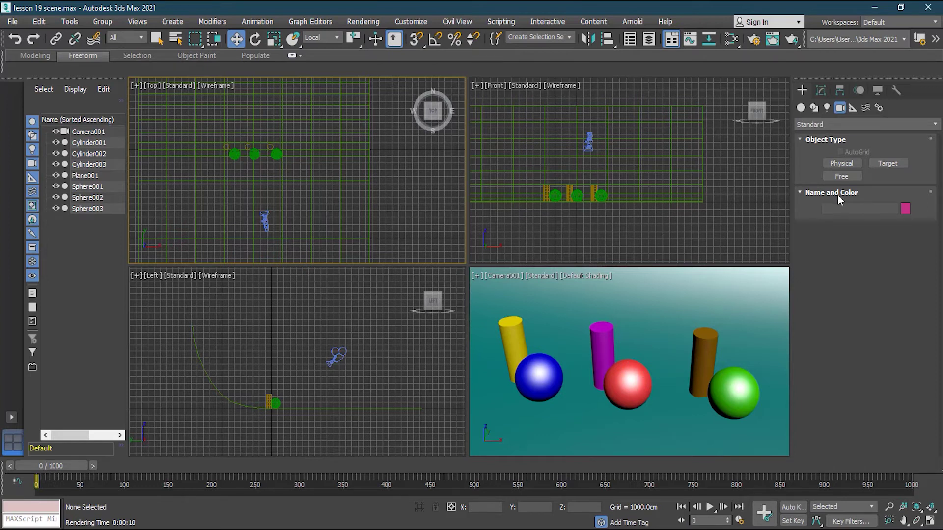
- Create a targeted Arnold quad light in the Front view, high beside the objects and aimed at the middle sphere about 19,553 cm away
click(827, 107)
click(825, 124)
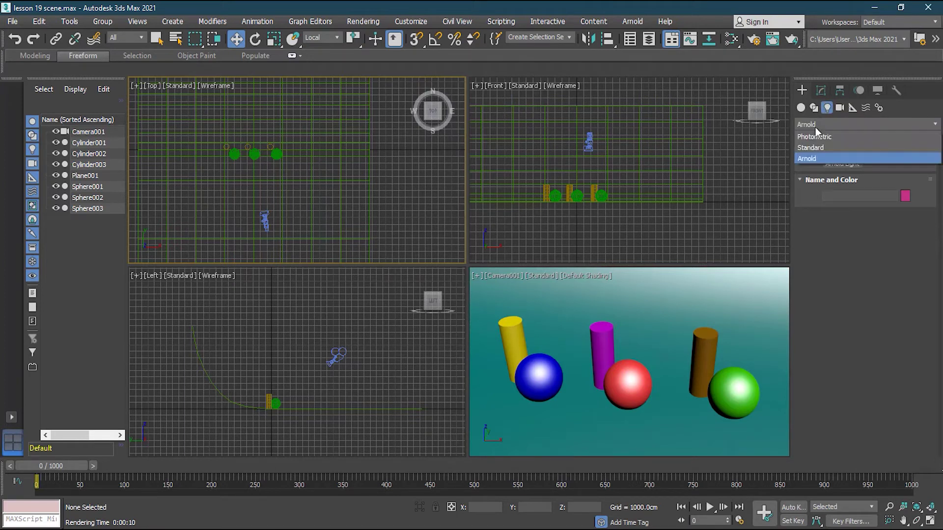
click(823, 158)
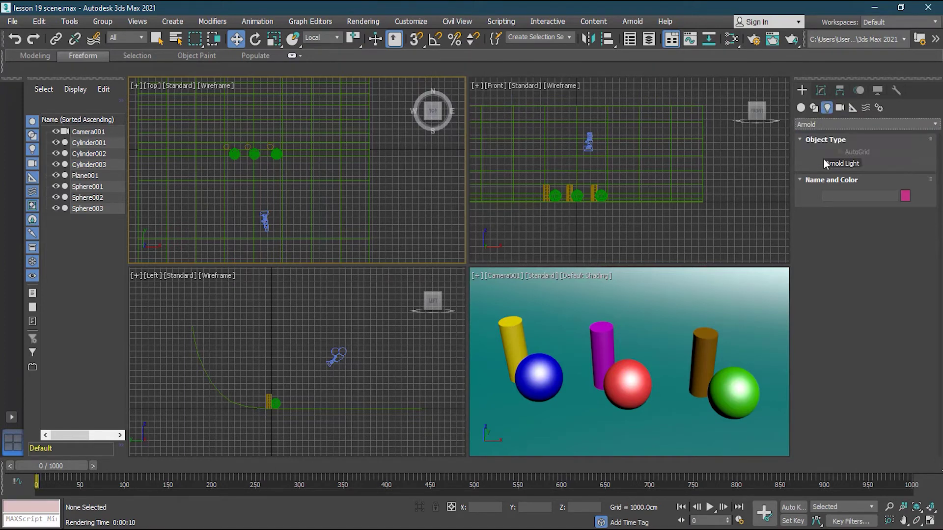
click(852, 164)
scroll(580, 189, down, 3)
scroll(619, 197, up, 3)
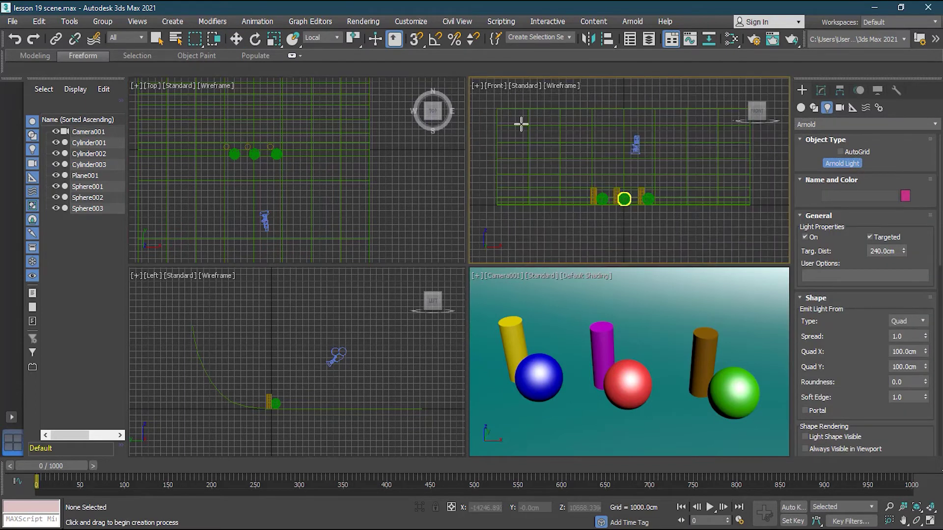
drag(507, 115, 623, 198)
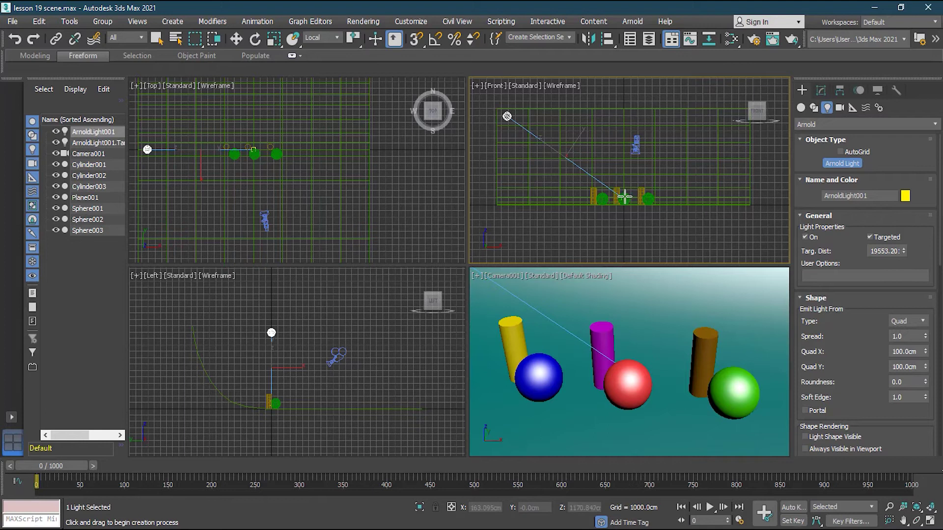
- Move the Arnold light's target onto the middle sphere in the Top view
scroll(299, 179, up, 2)
scroll(299, 179, up, 2)
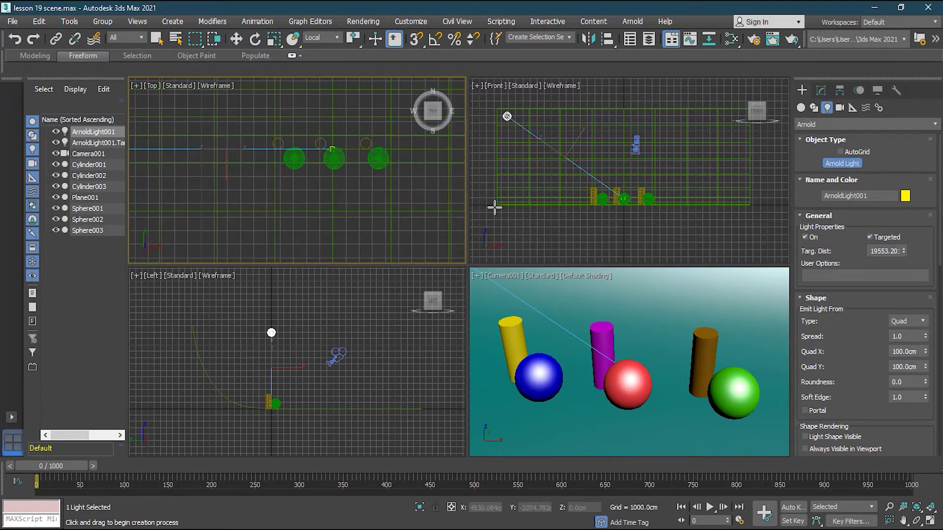
click(237, 39)
scroll(329, 108, up, 3)
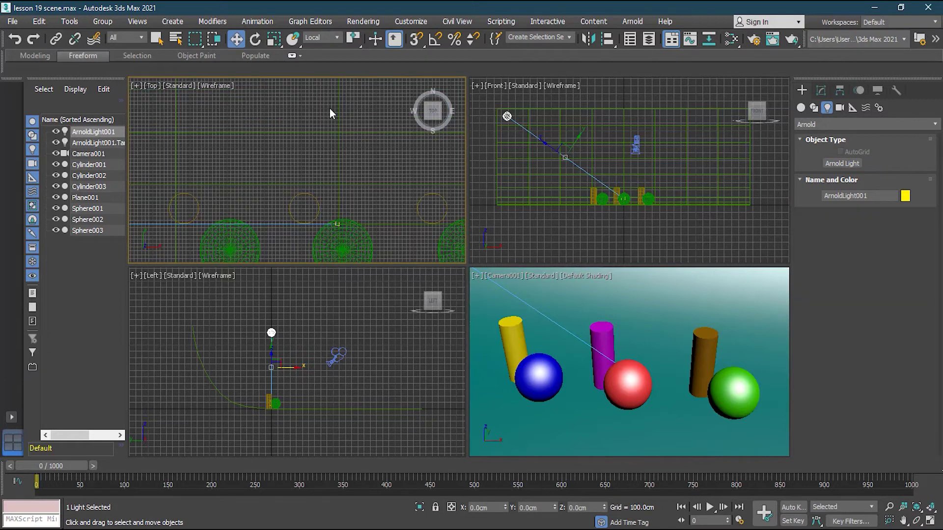
click(102, 142)
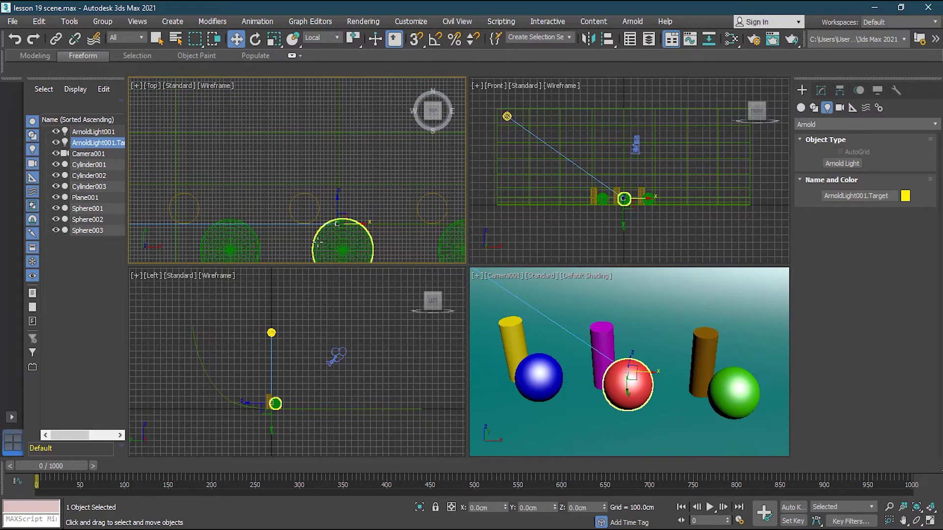
drag(337, 204, 339, 222)
key(ctrl+z)
scroll(338, 216, down, 5)
- Set the reference coordinate system to World and move the Arnold light in front of the objects to about X 13299, Y -9130, Z 11937 cm
click(231, 206)
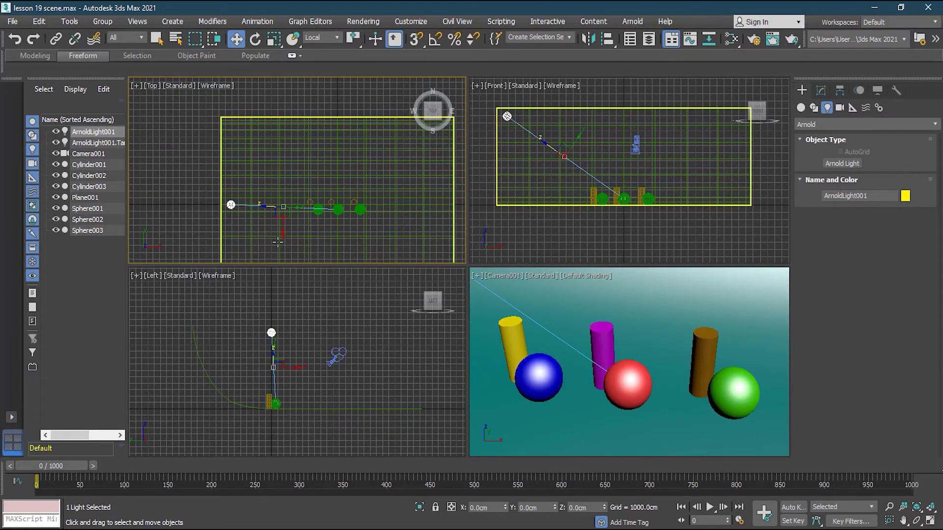
drag(286, 241, 339, 163)
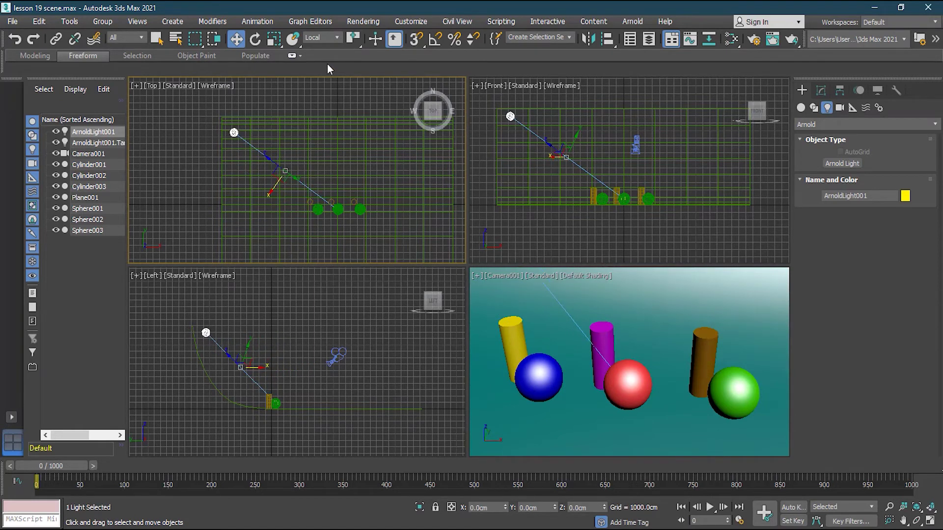
click(323, 38)
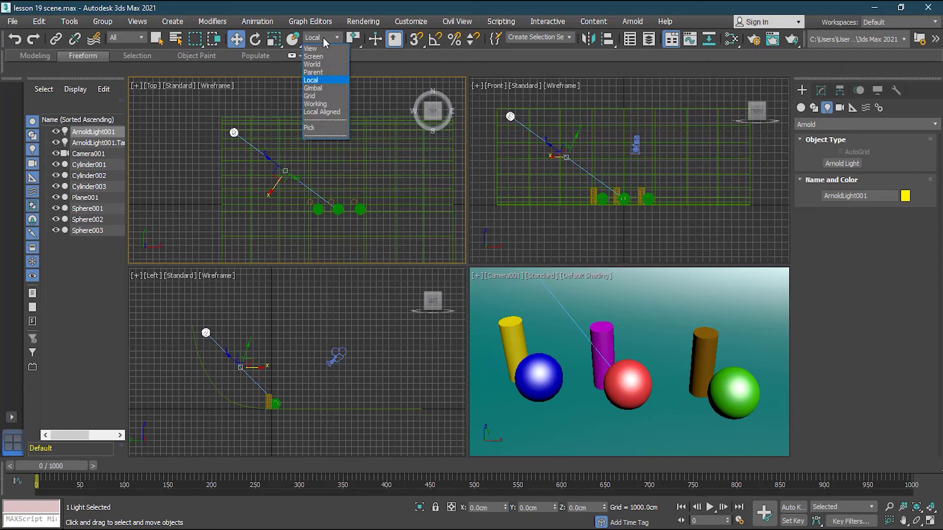
click(324, 64)
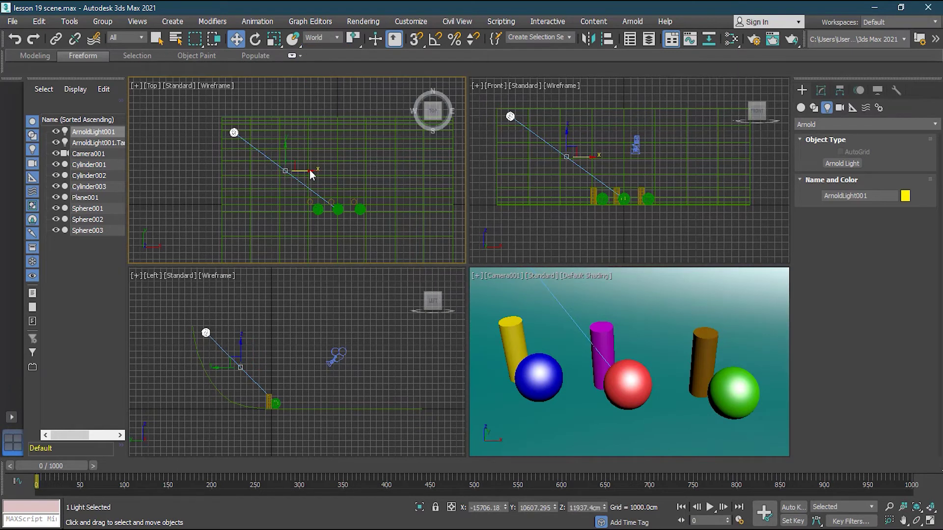
drag(294, 167, 344, 177)
drag(407, 192, 482, 323)
scroll(379, 200, down, 3)
drag(343, 183, 345, 167)
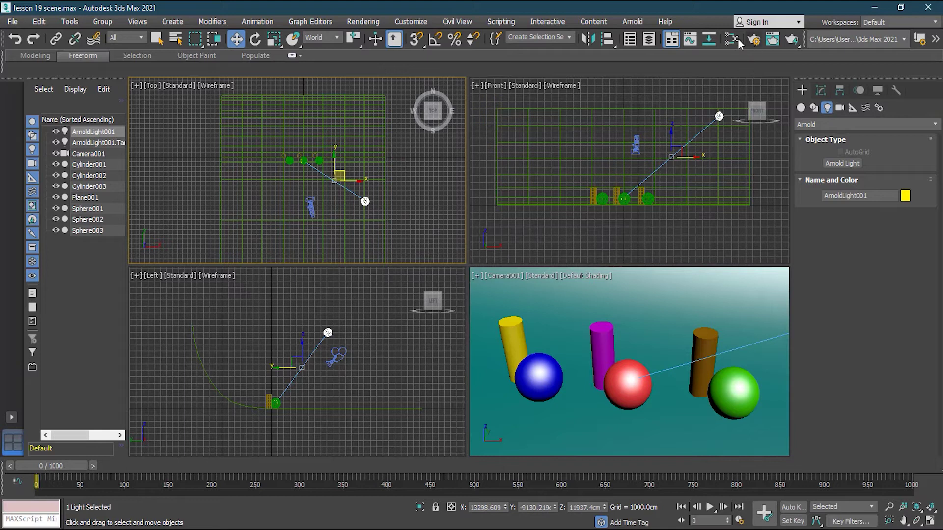
- Render the Camera001 view with the new Arnold light to examine its lighting and shadows
click(556, 299)
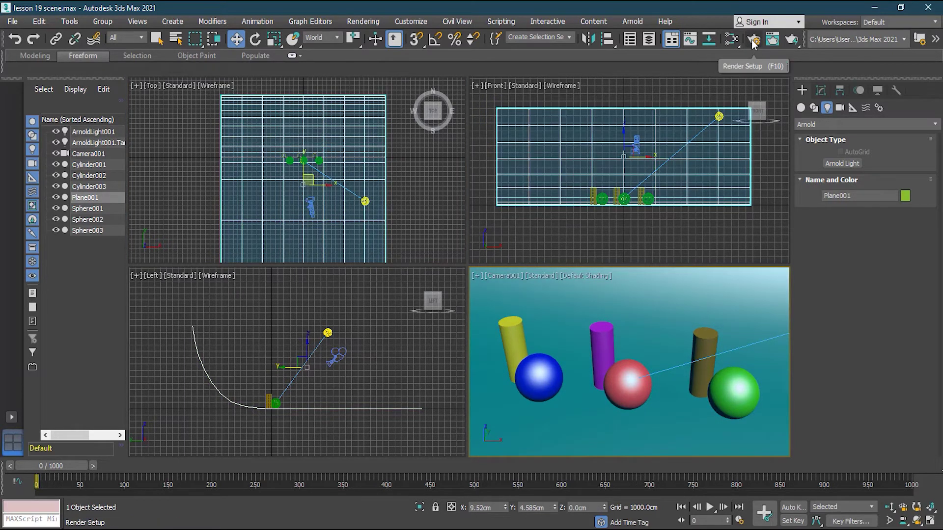
click(773, 39)
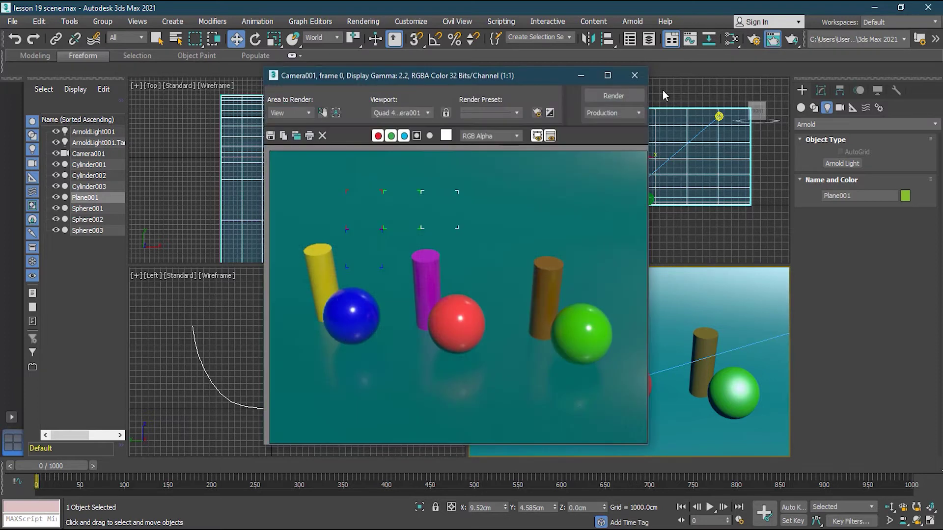
click(610, 97)
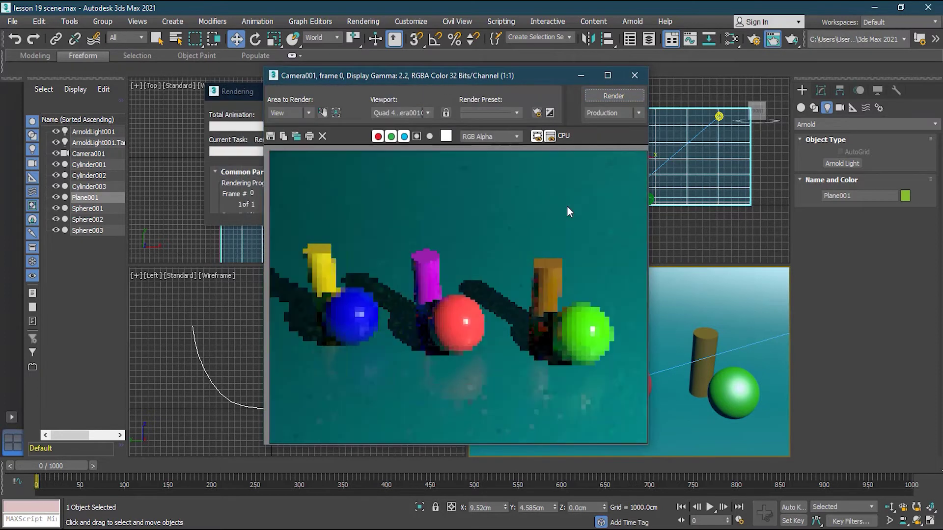
- Close the rendered frame and switch the Camera001 viewport to ActiveShade using Arnold
drag(514, 75, 341, 68)
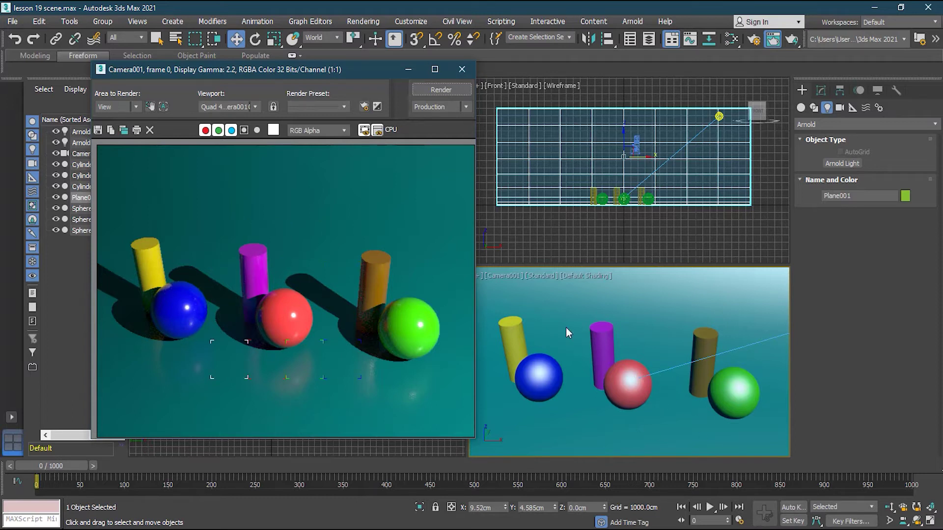
drag(360, 68, 337, 69)
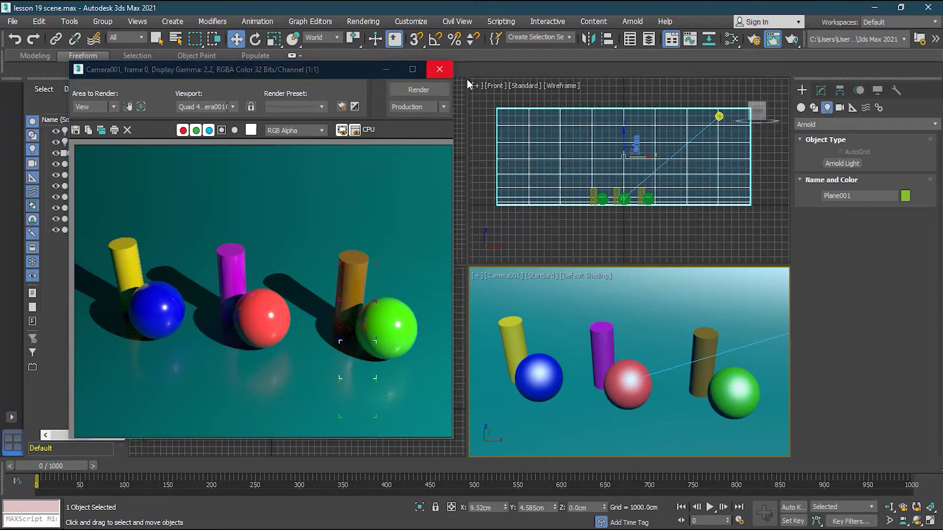
drag(364, 67, 373, 224)
click(414, 92)
click(448, 226)
click(549, 276)
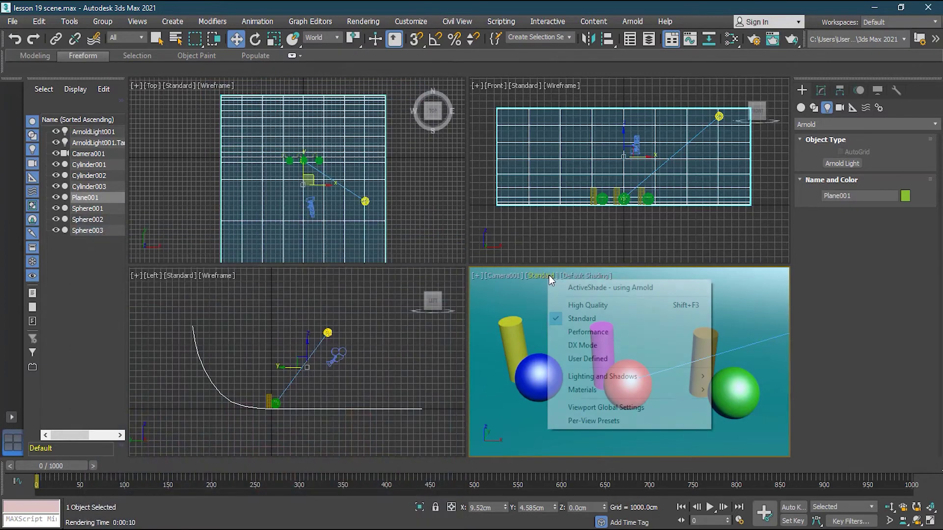
click(625, 288)
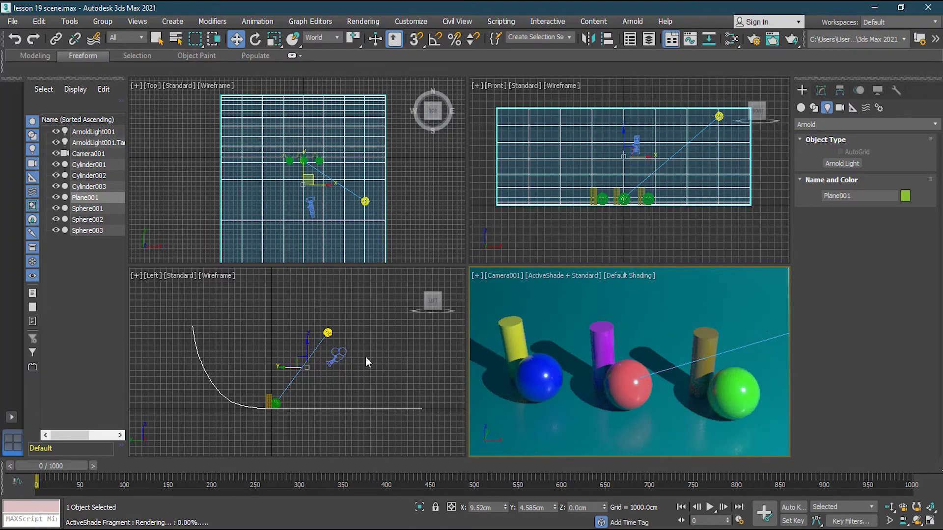
- Select the Arnold light in the Top view and display its editable parameters
scroll(373, 200, up, 3)
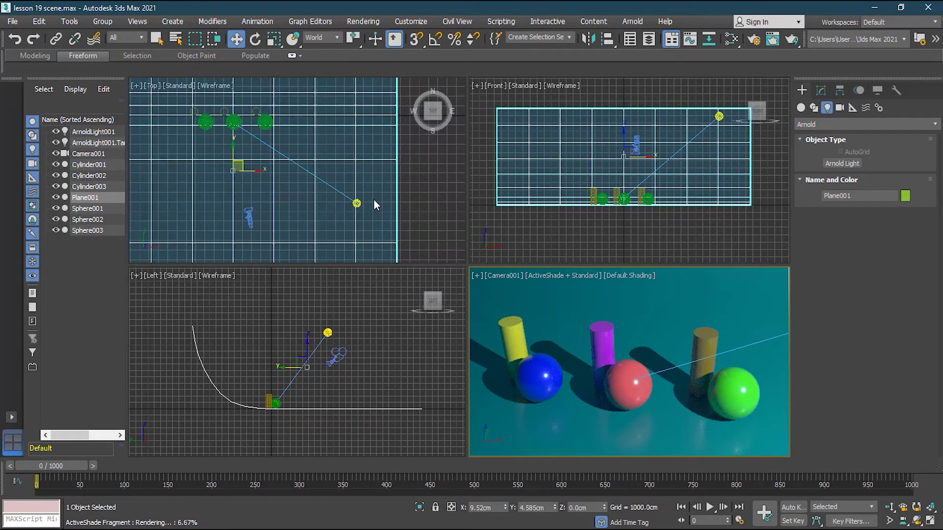
click(357, 204)
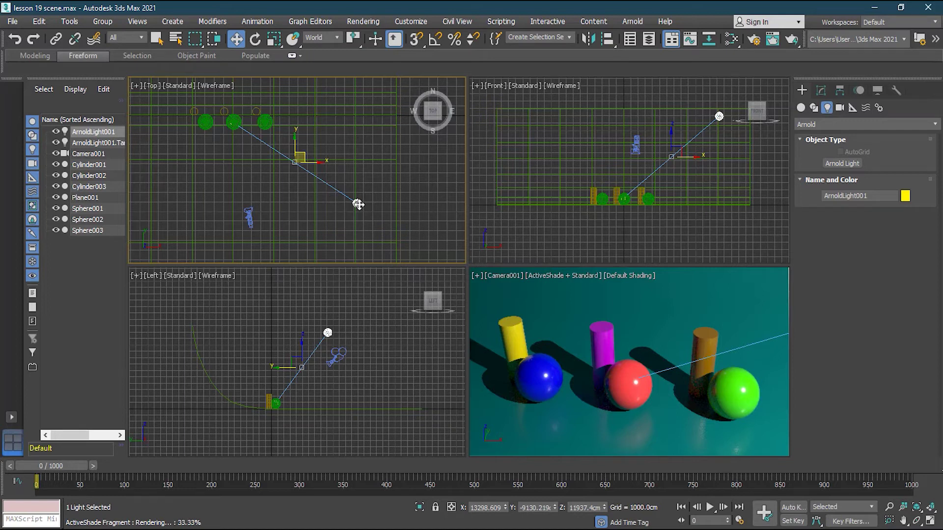
click(823, 90)
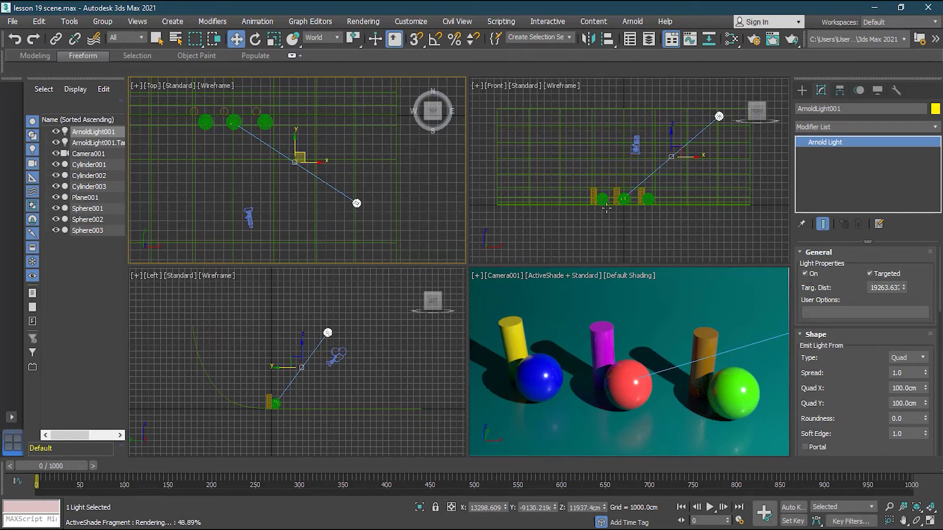
- Toggle the Arnold light's Targeted option off and on, and switch the light itself off and back on to compare the shading
click(868, 274)
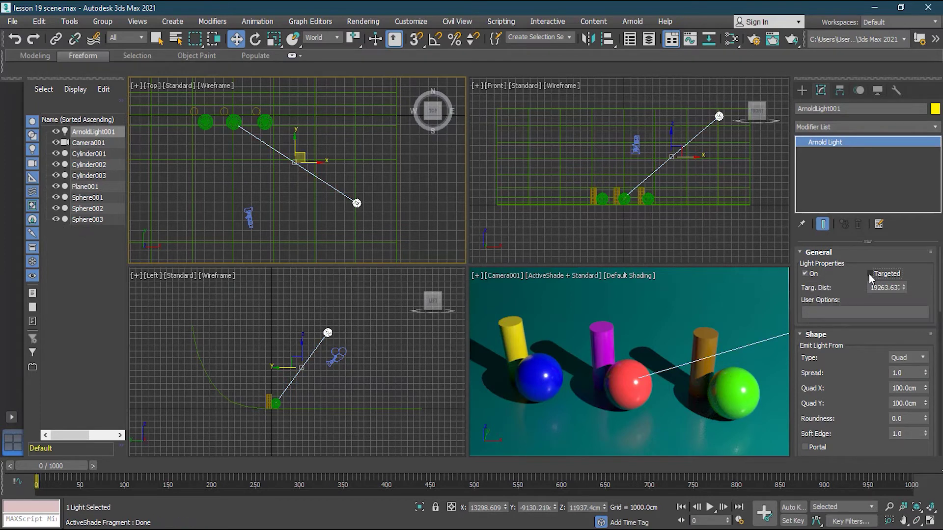
click(868, 274)
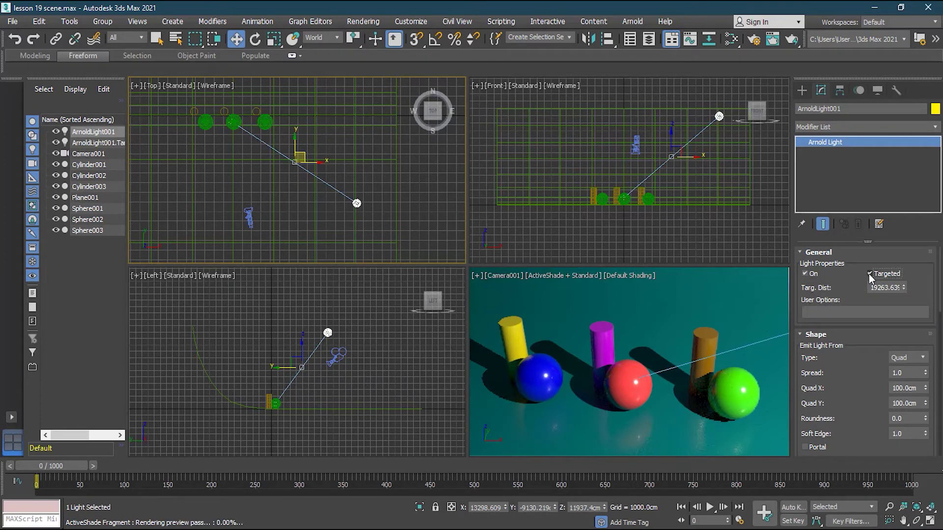
click(806, 275)
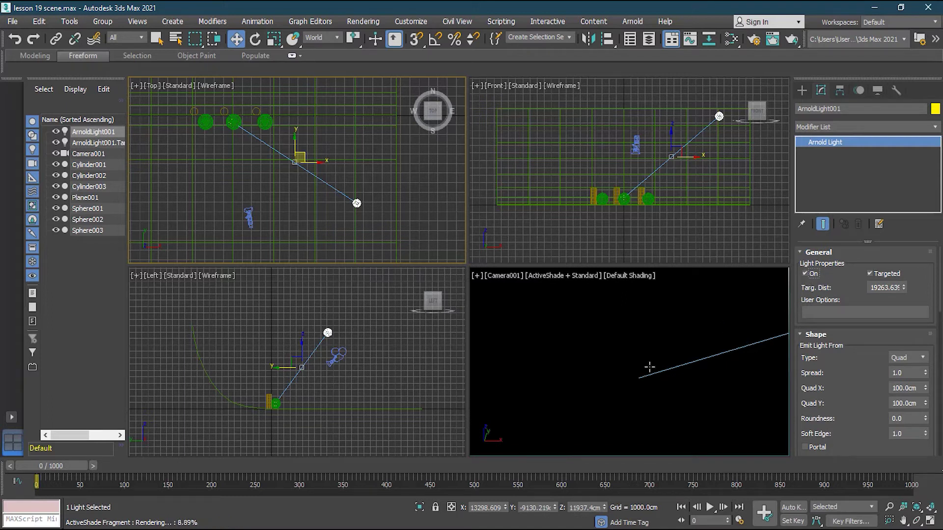
click(709, 236)
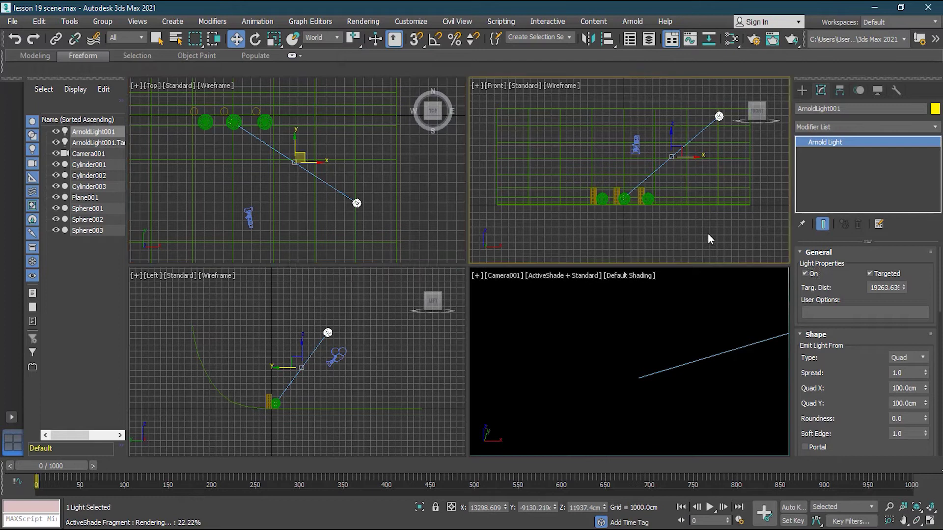
click(721, 117)
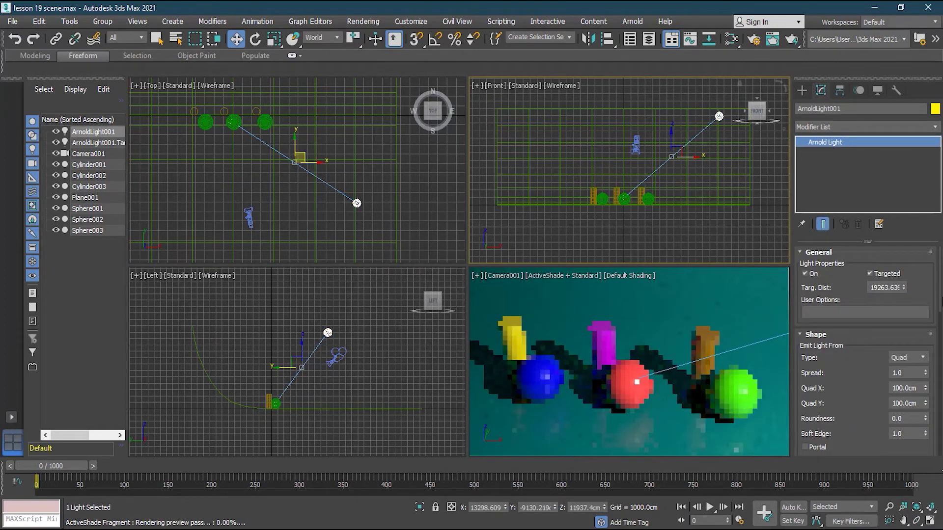
- Try the Distant and Spot shape types on the Arnold light and return it to Quad
drag(941, 305, 942, 333)
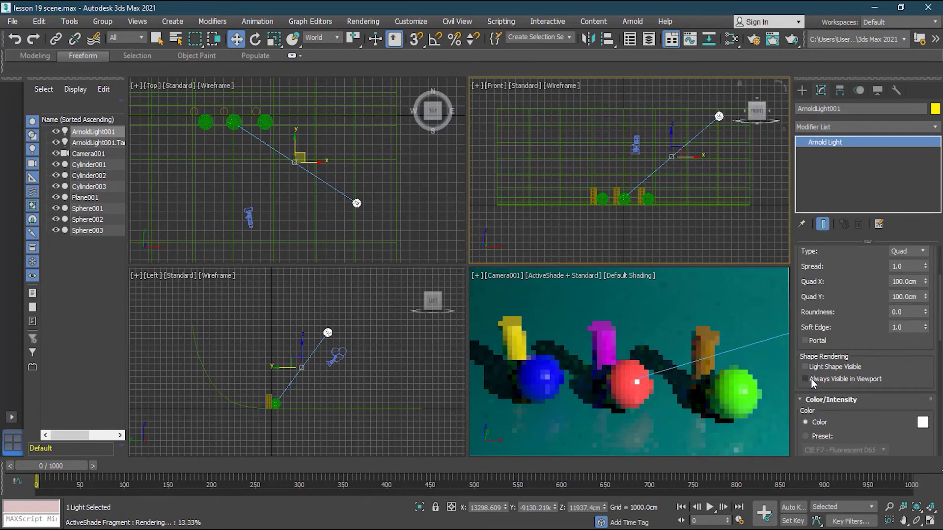
scroll(860, 306, up, 3)
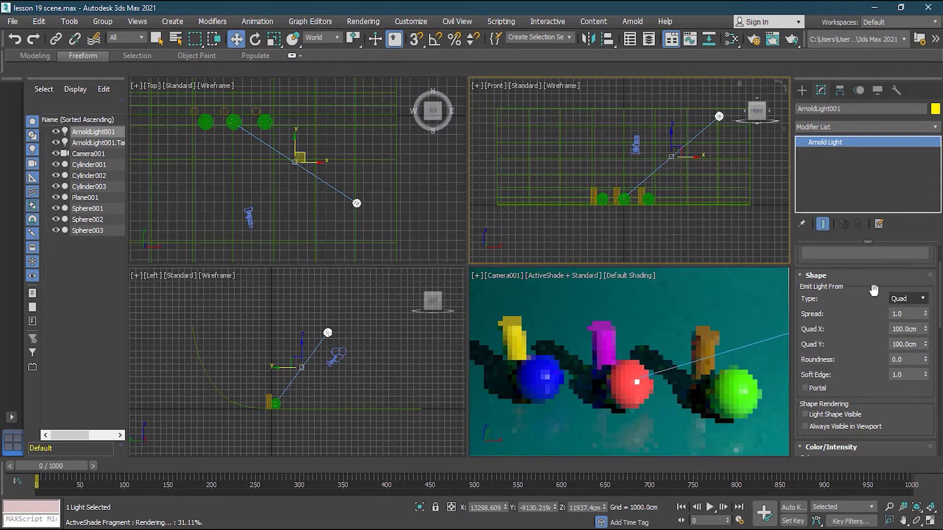
click(903, 299)
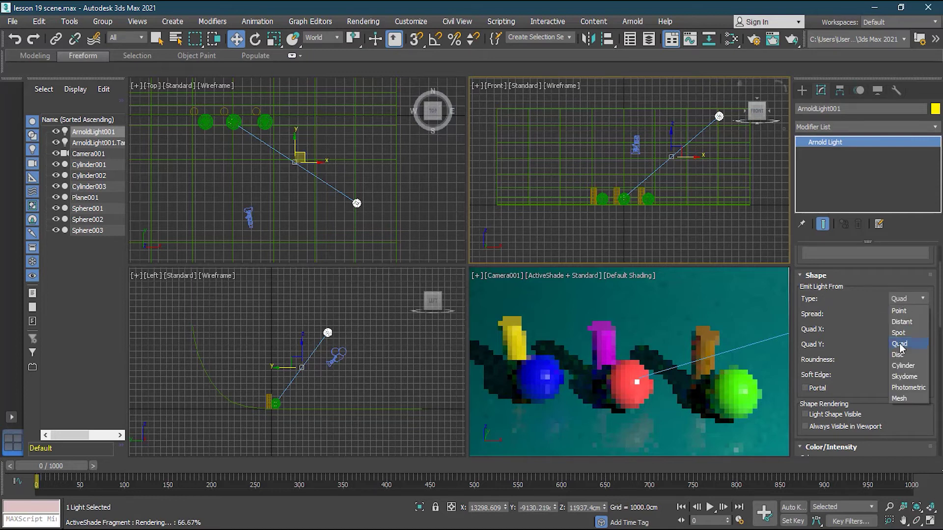
click(913, 321)
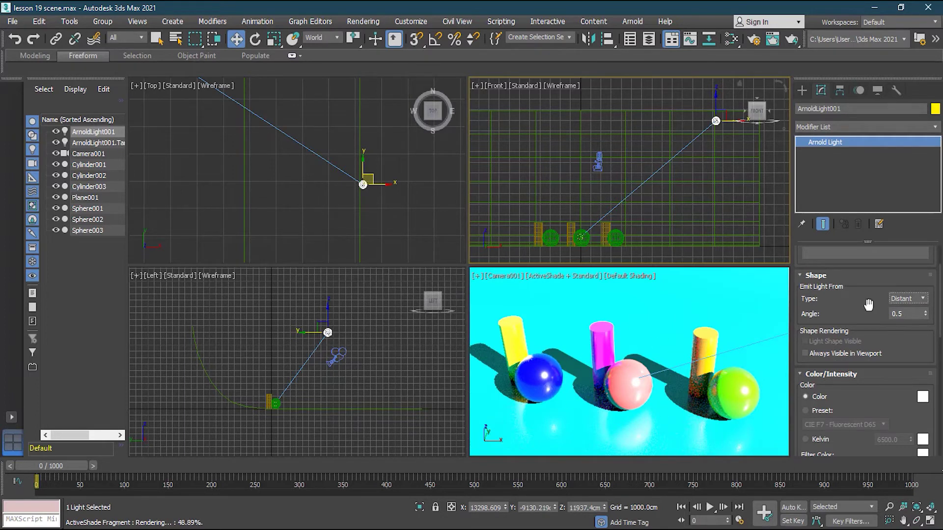
click(910, 303)
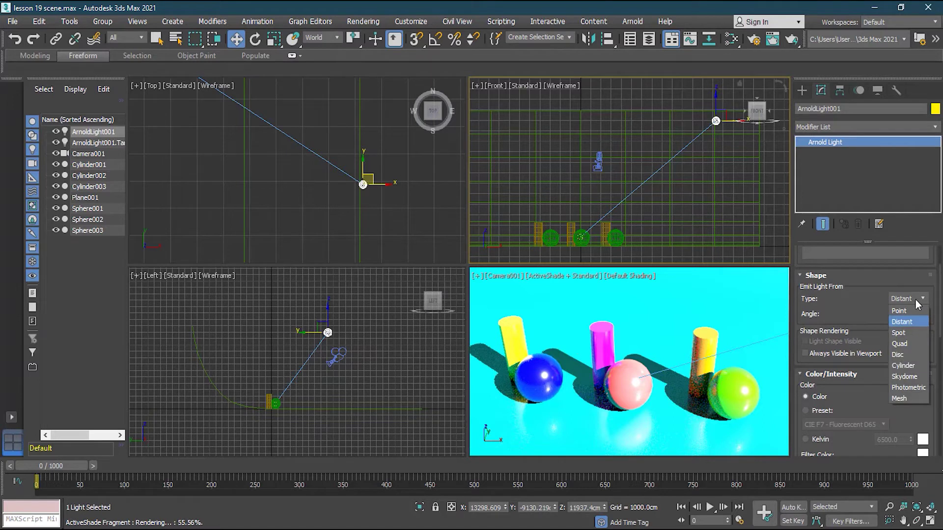
click(911, 334)
click(912, 358)
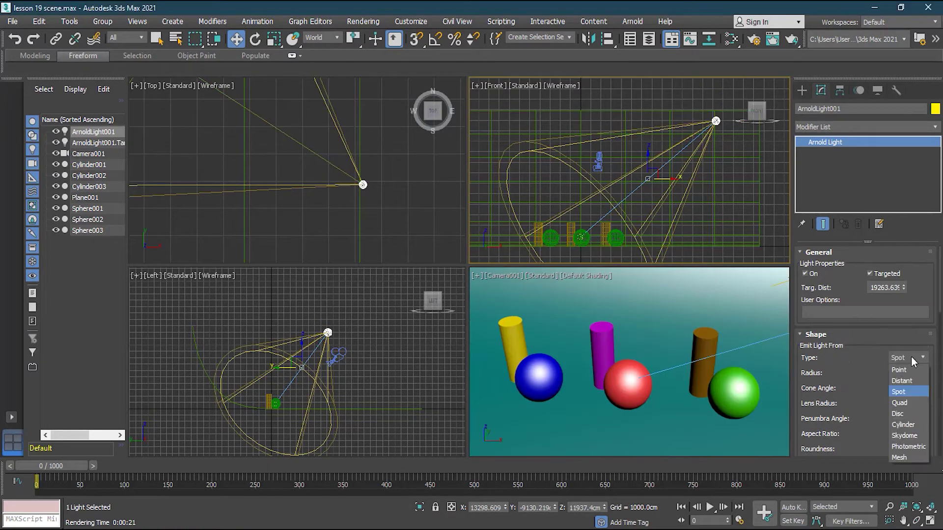
click(910, 403)
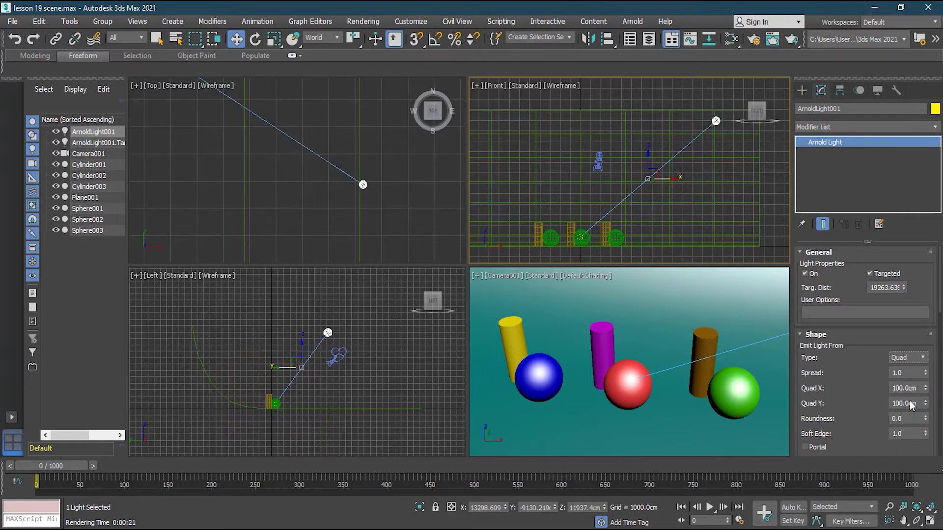
- Try the Photometric and Mesh shape types on the Arnold light and set its type back to Quad
click(911, 360)
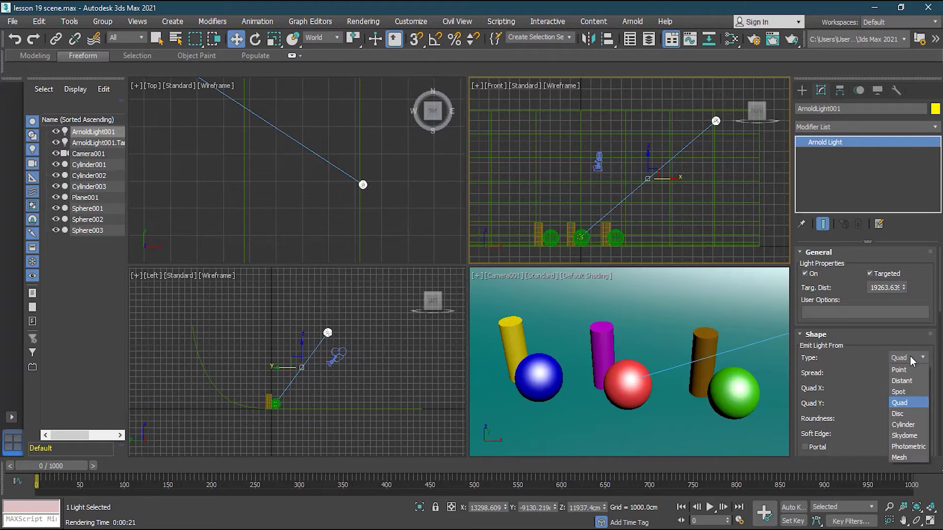
click(908, 447)
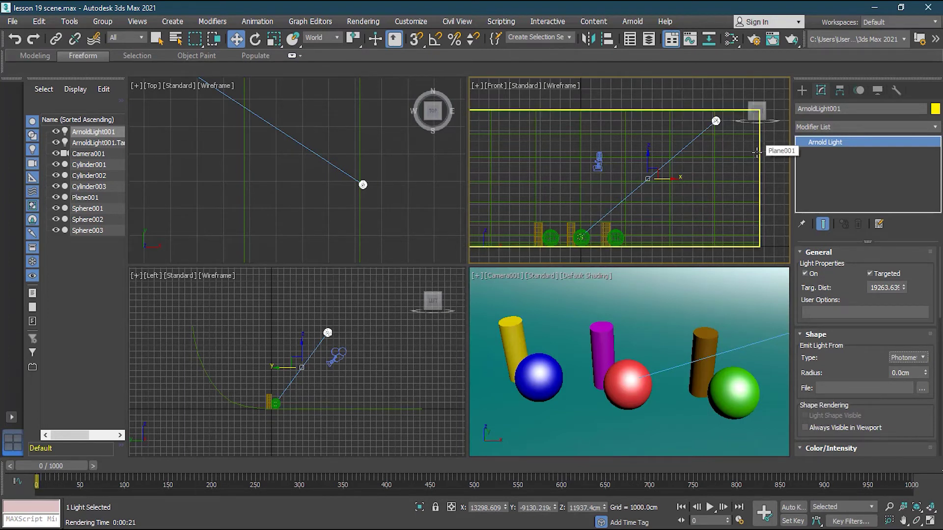
click(923, 358)
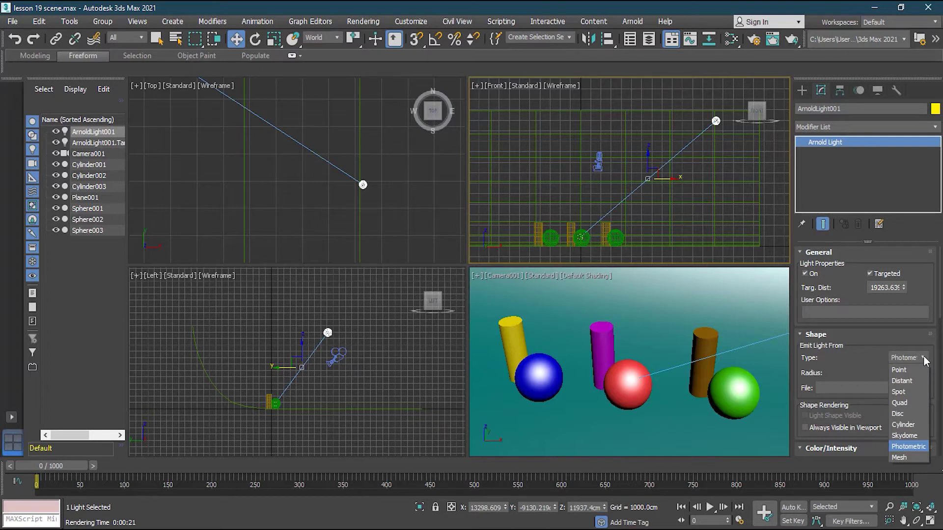
click(910, 457)
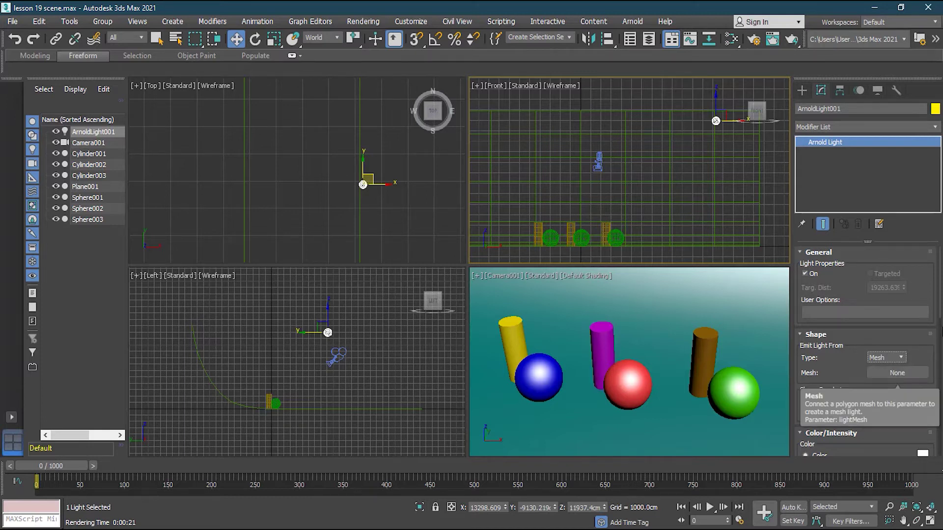
click(898, 357)
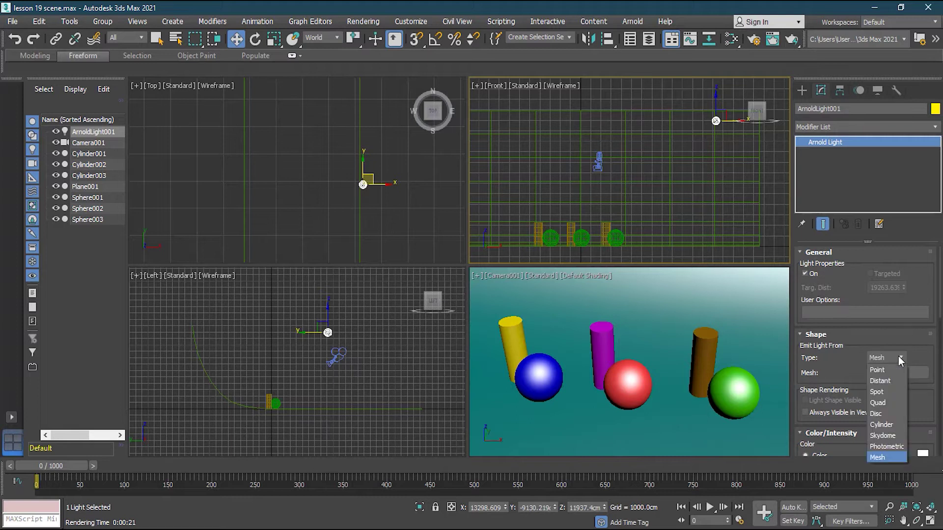
click(899, 403)
click(909, 357)
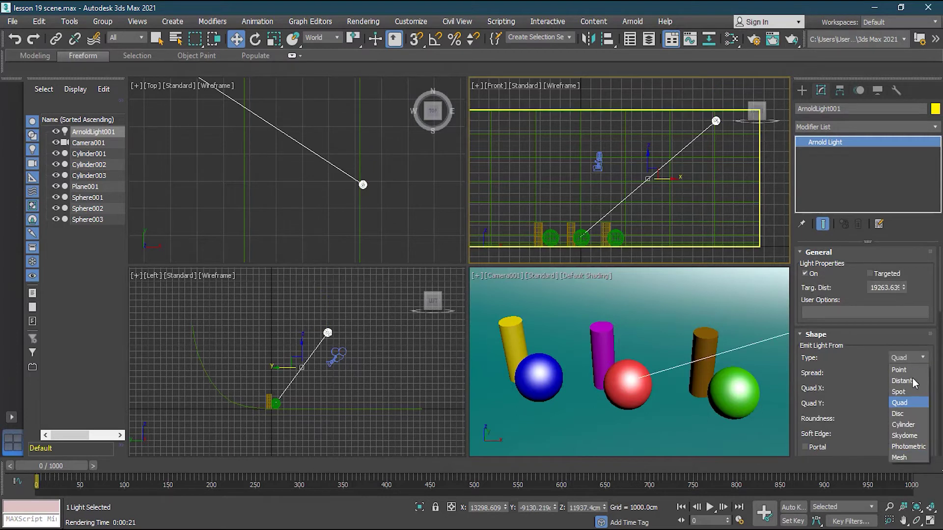
click(921, 404)
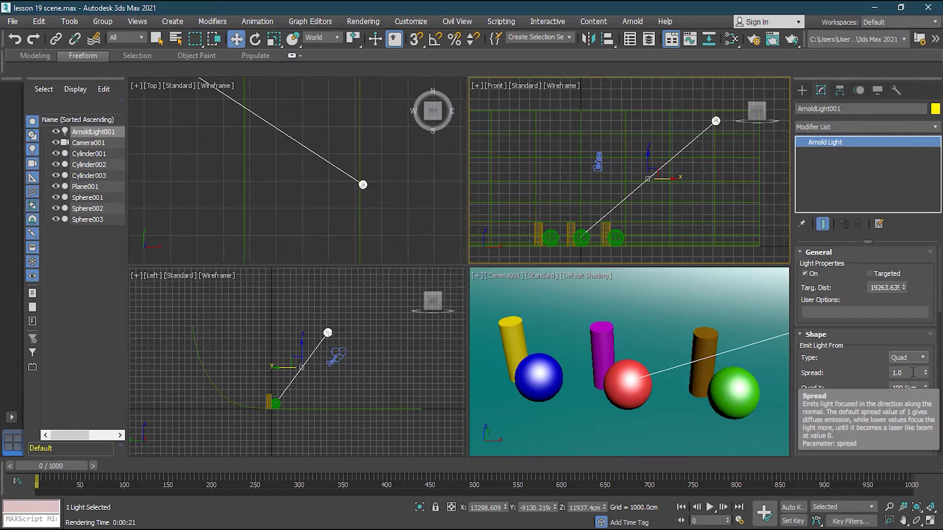
- Set the Arnold light's color to pure red (255, 0, 0)
scroll(314, 167, down, 2)
scroll(317, 168, down, 3)
middle_drag(282, 142, 301, 171)
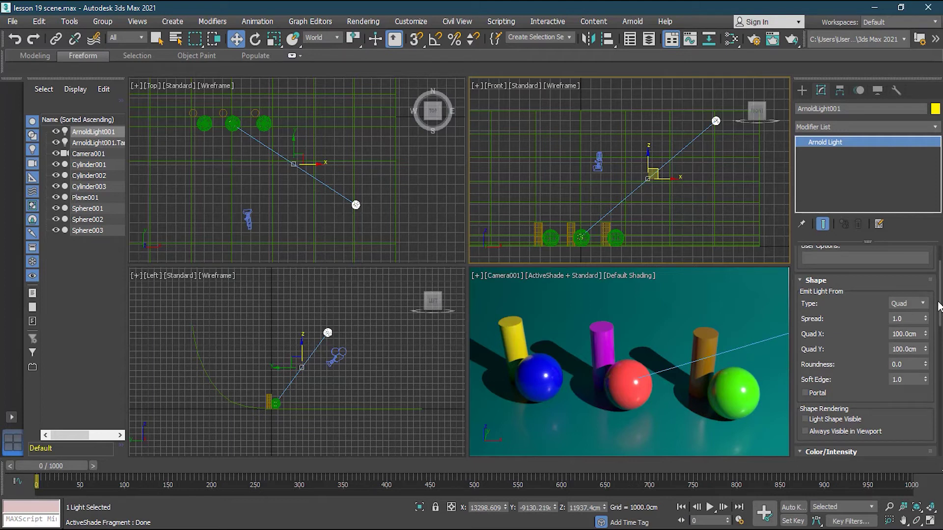
scroll(939, 304, down, 3)
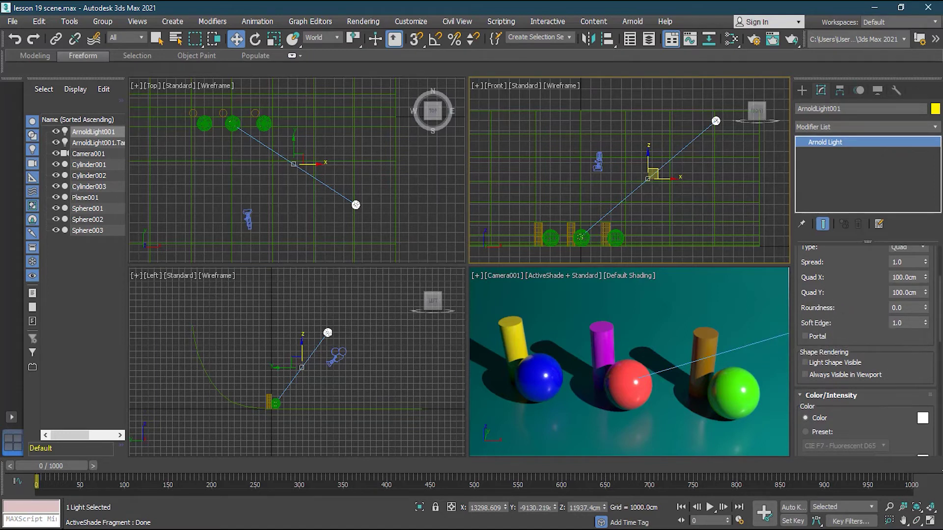
drag(942, 333, 942, 365)
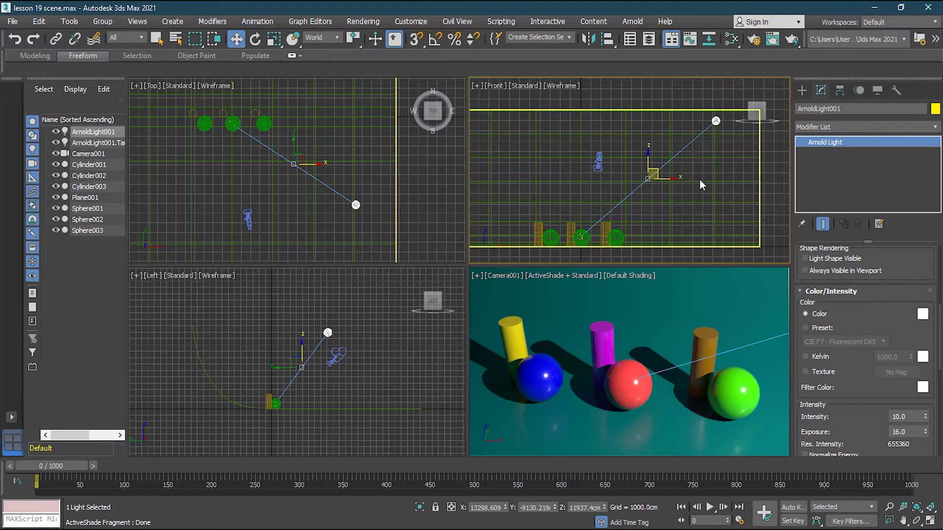
click(924, 315)
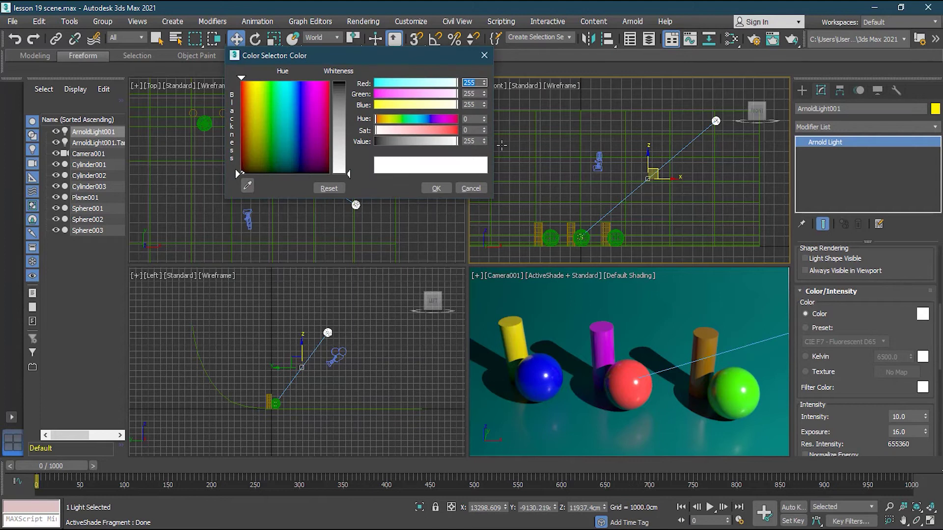
drag(249, 87, 240, 80)
click(346, 92)
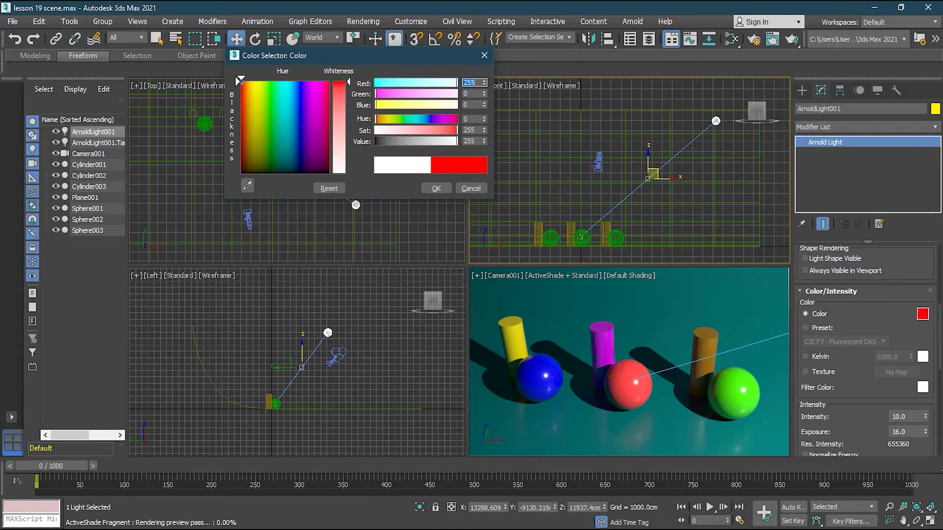
click(436, 189)
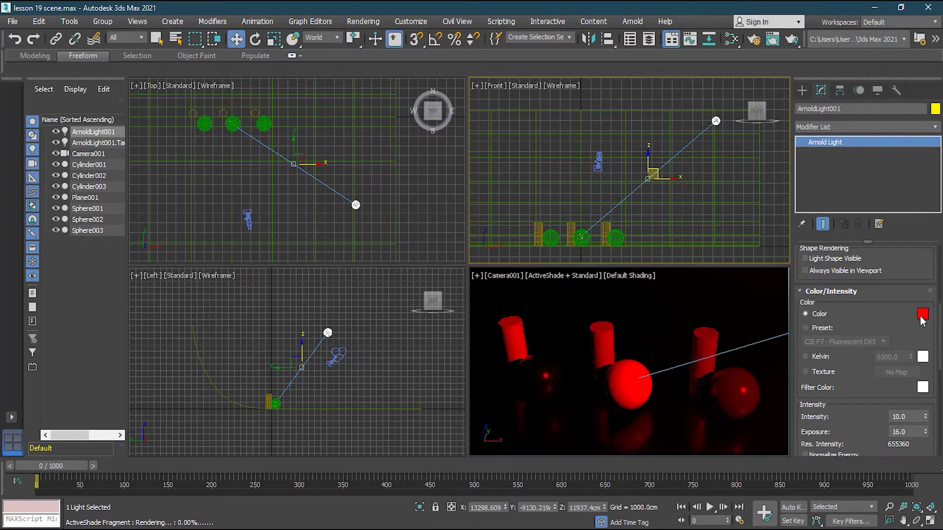
- Lighten the Arnold light's color to pink with red 255, green 122 and blue 122
click(922, 316)
click(346, 126)
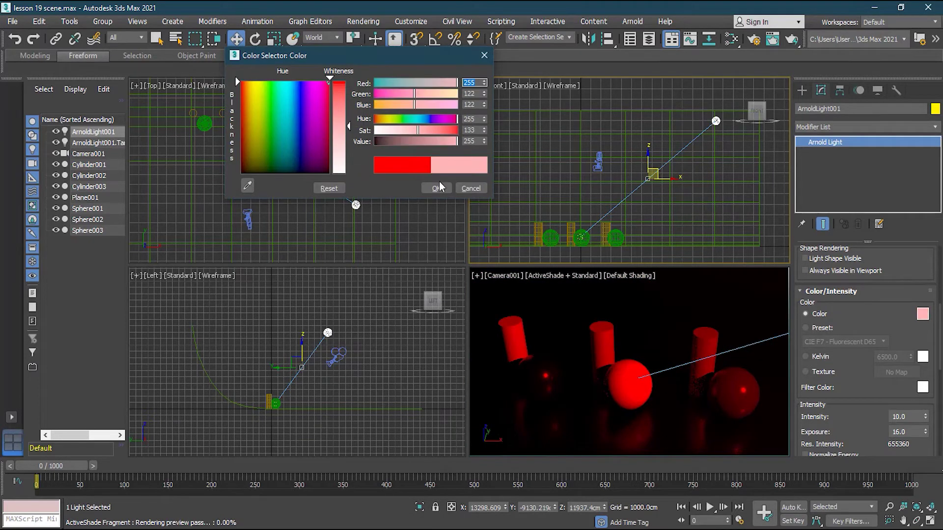
click(438, 187)
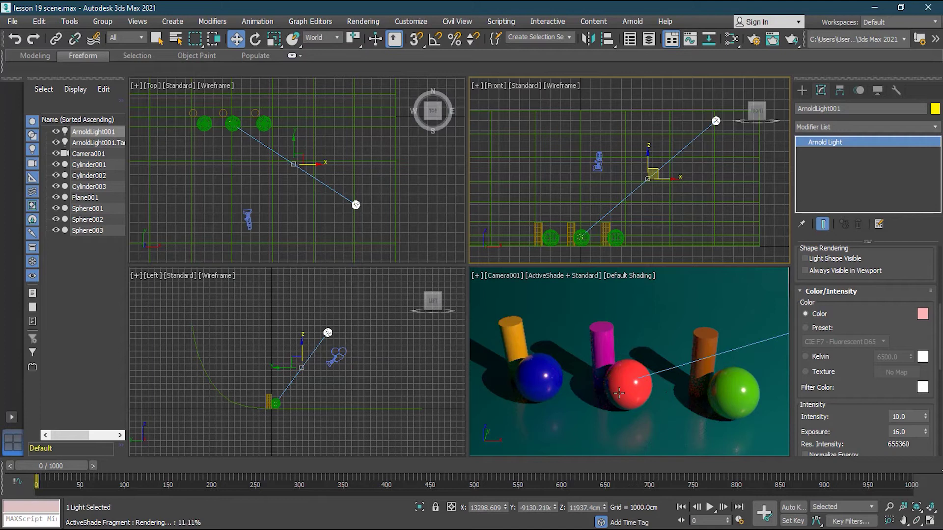
- Set the Arnold light's color to pure white by raising its whiteness to the maximum
click(924, 315)
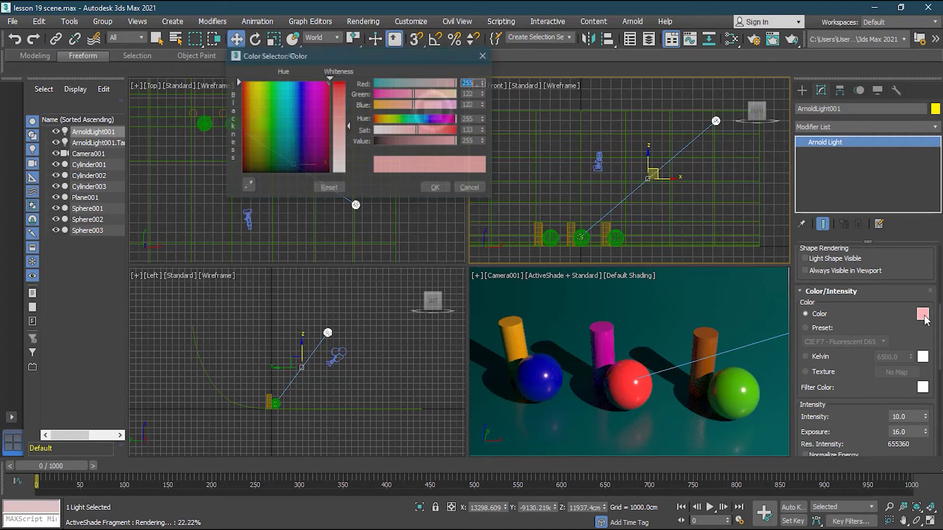
click(349, 172)
click(427, 189)
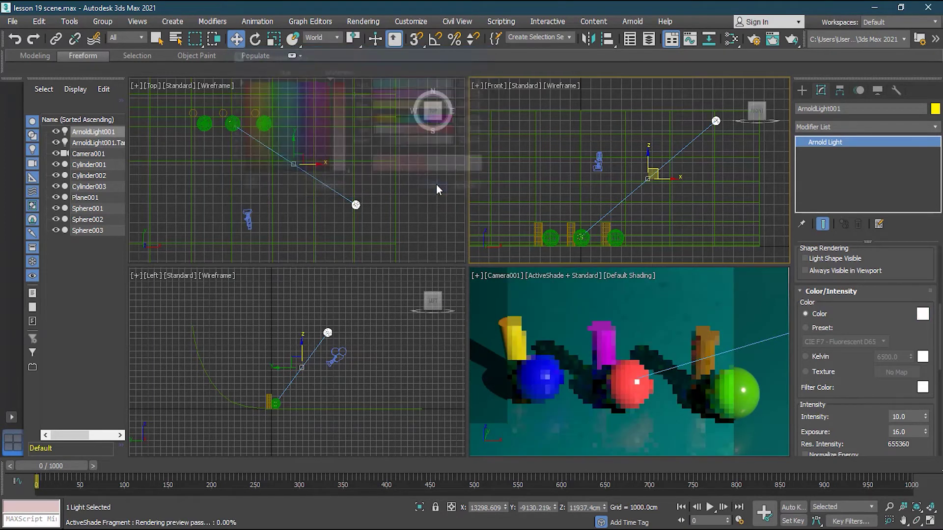
- Switch the Arnold light's color source to Preset and try the Incandescent(3200k) and Fluorescent(4000k) presets
scroll(866, 304, down, 1)
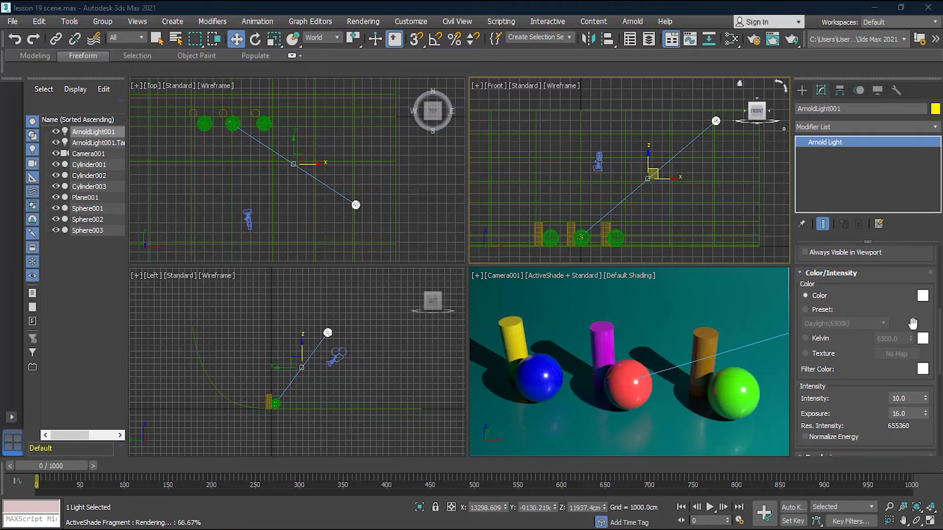
click(840, 308)
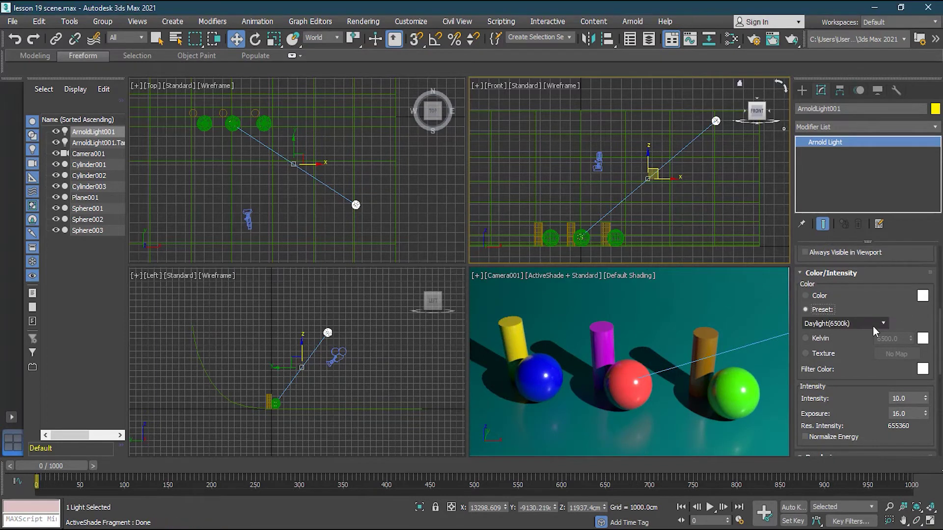
click(837, 323)
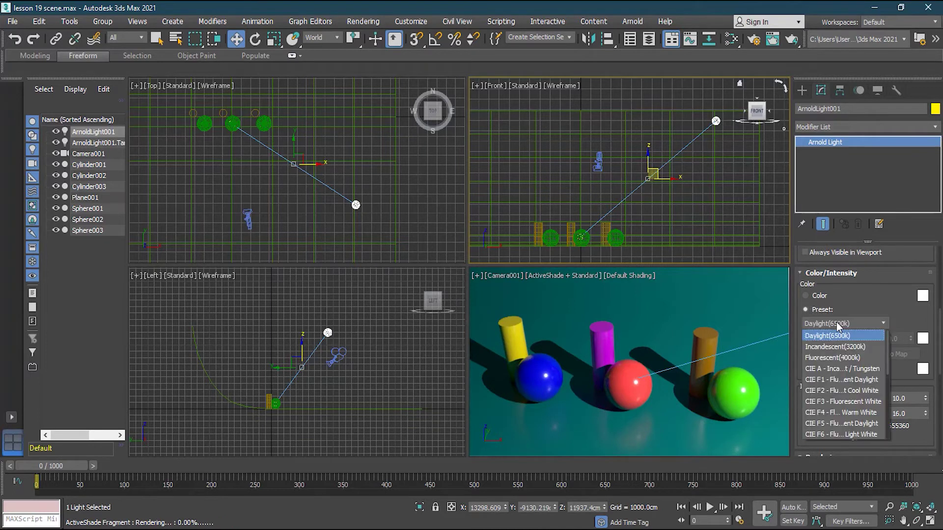
click(844, 347)
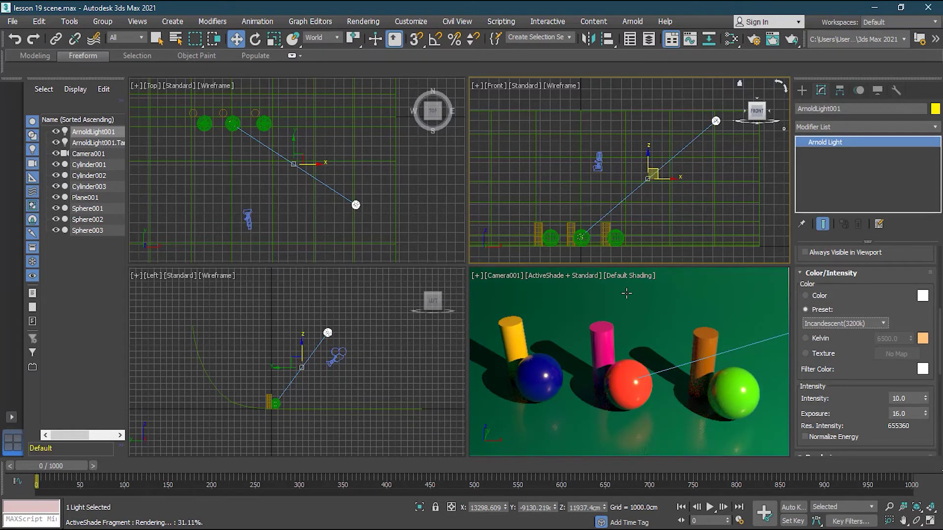
click(846, 322)
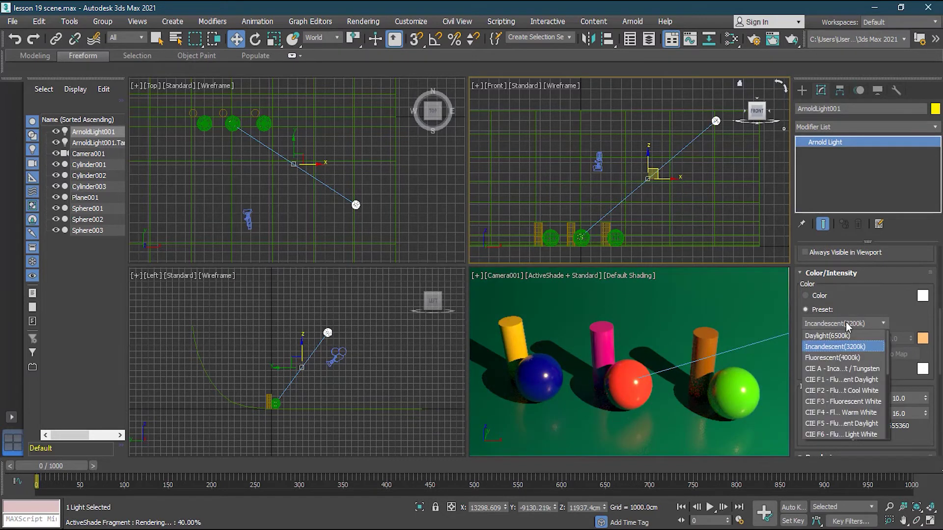
click(858, 358)
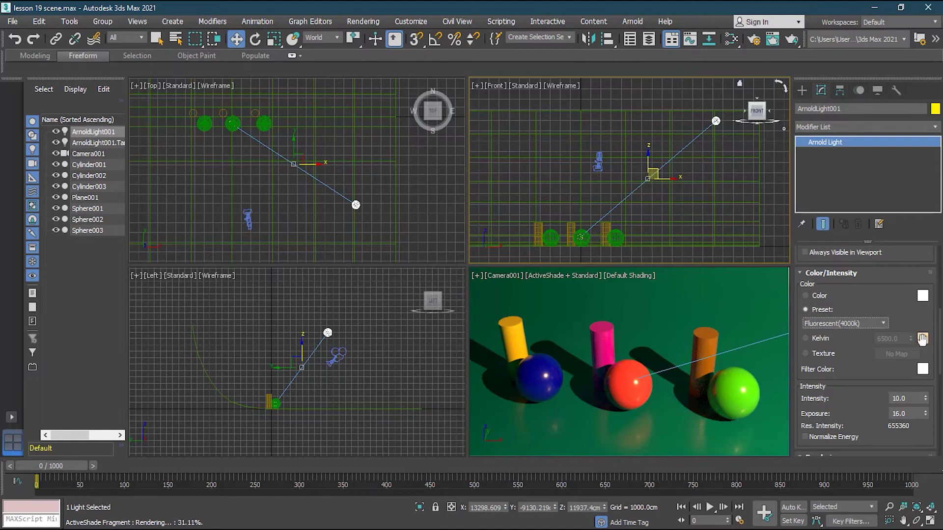
- Try the CIE F5 fluorescent daylight color preset on the Arnold light, and change the preset to HID Mercury(3900k)
click(842, 323)
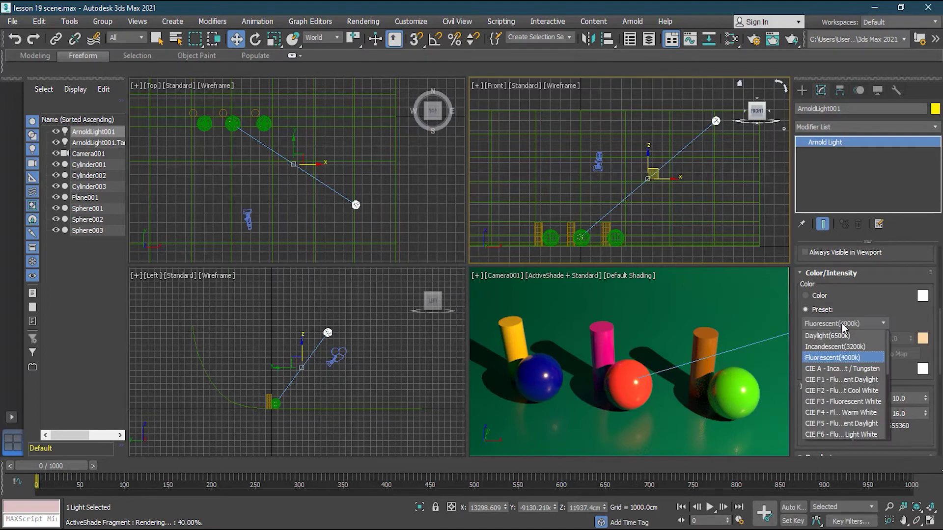
scroll(849, 369, down, 1)
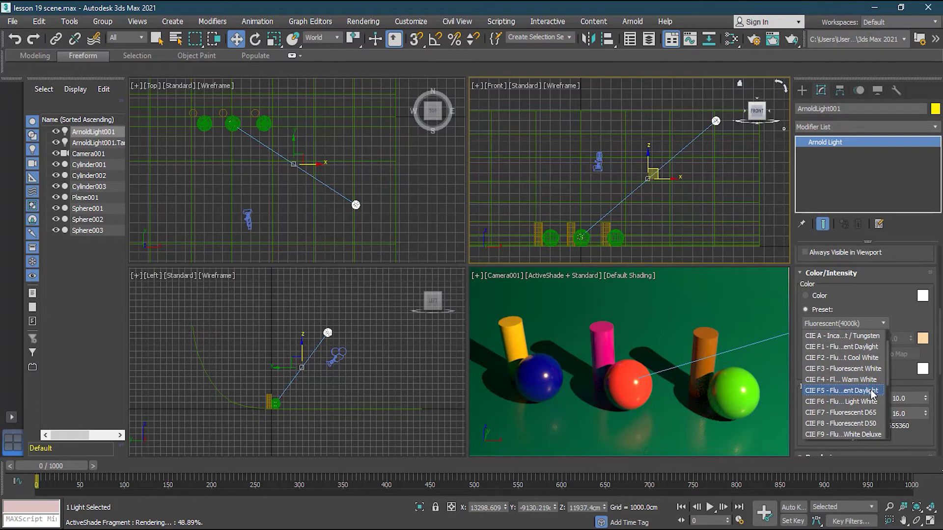
click(871, 389)
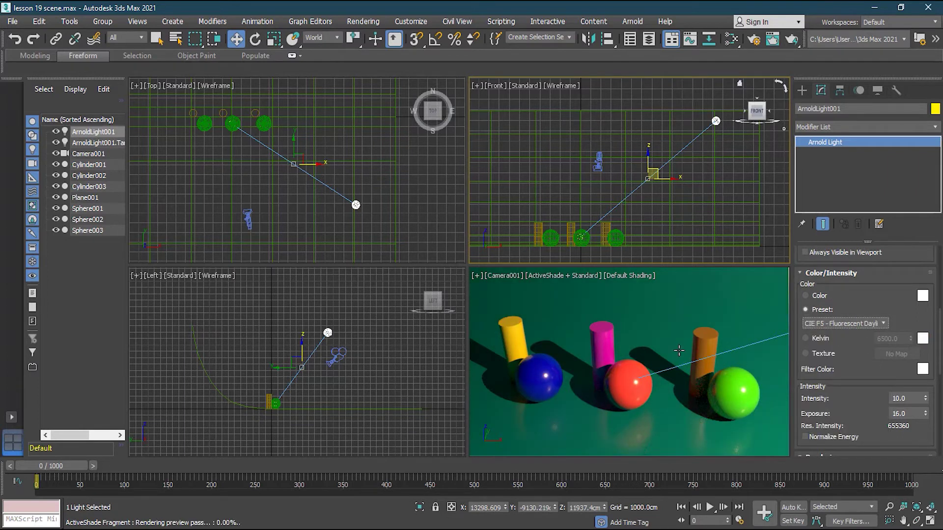
click(843, 324)
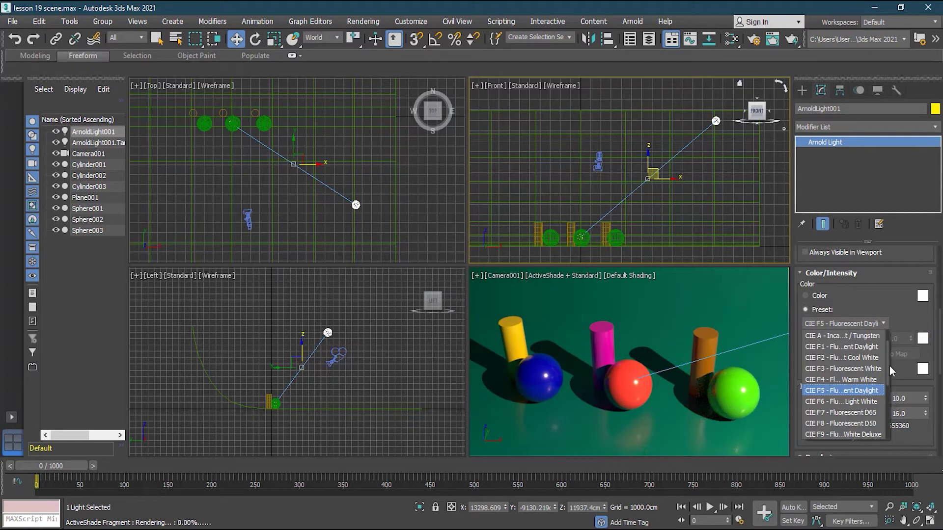
click(889, 366)
click(875, 326)
drag(886, 365, 893, 425)
scroll(893, 426, down, 1)
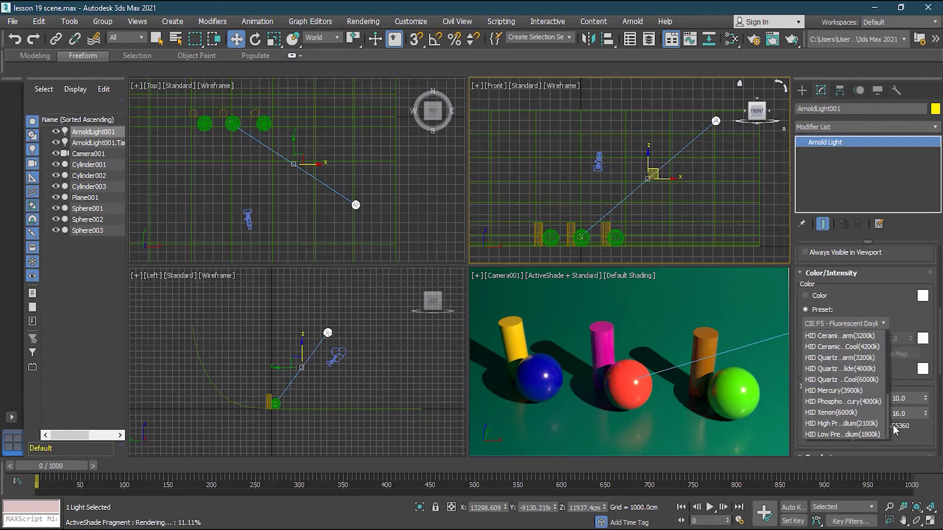
click(852, 391)
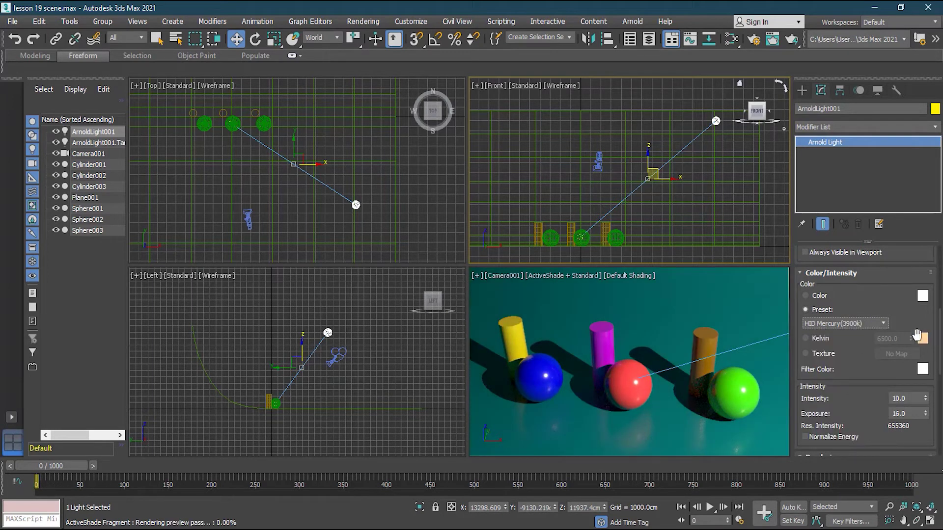
- Switch the Arnold light's color source to Kelvin and adjust the temperature to 7754.1
click(822, 296)
click(807, 339)
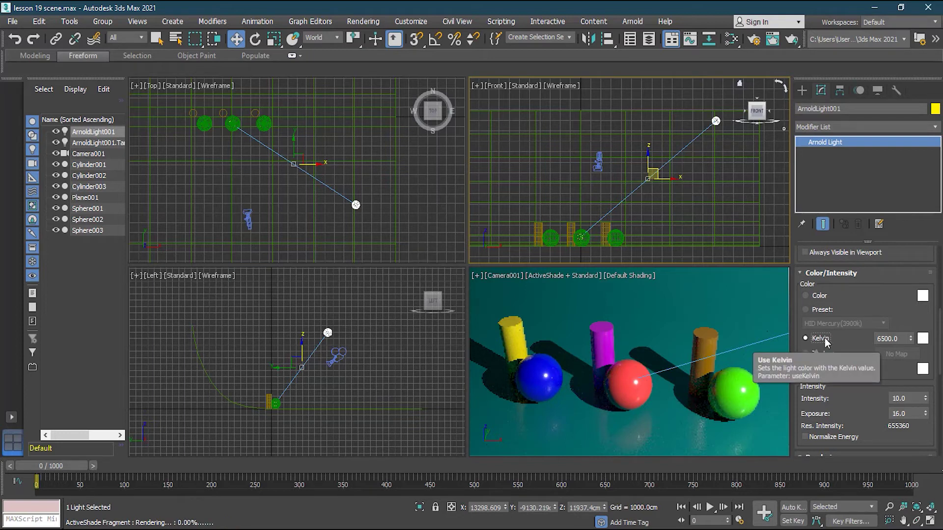
drag(911, 341, 911, 383)
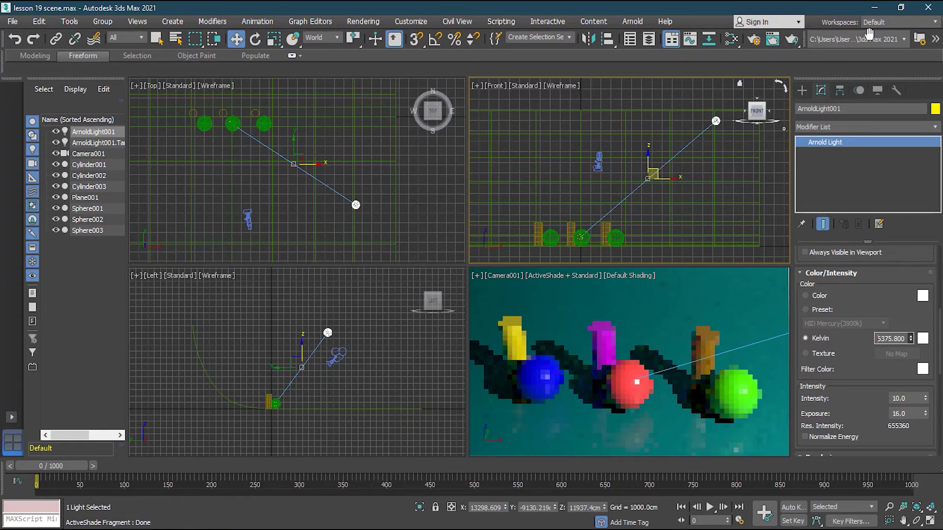
drag(863, 57, 906, 113)
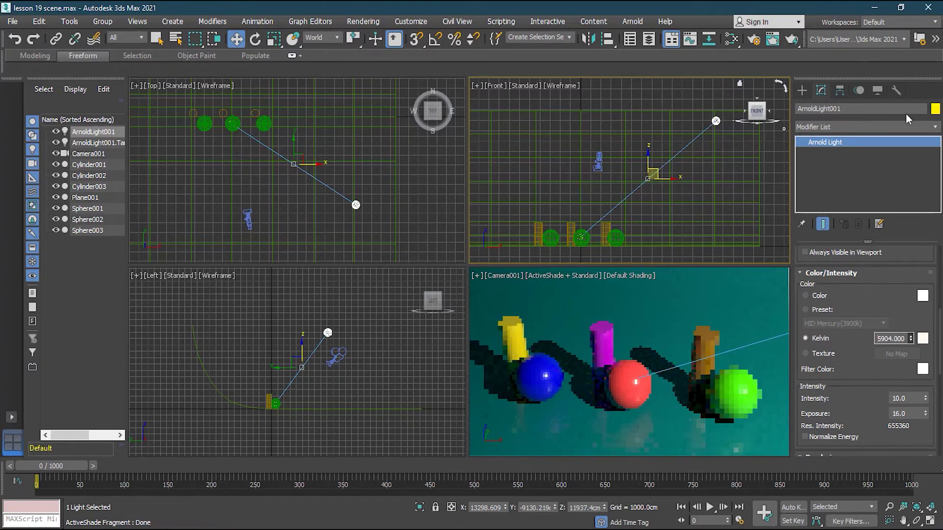
drag(911, 339, 800, 344)
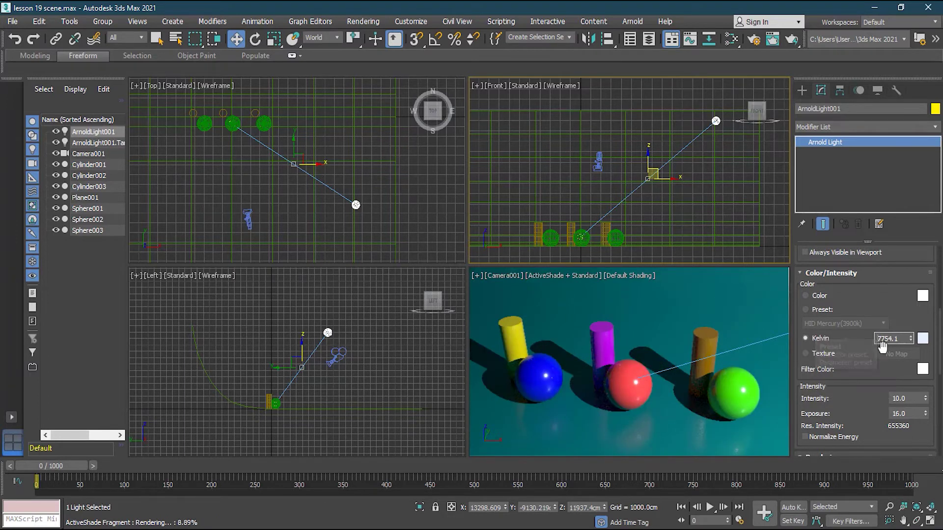
- Switch the Arnold light's color source to Texture and look through the OSL, General, Environment and Arnold map categories for it
click(829, 355)
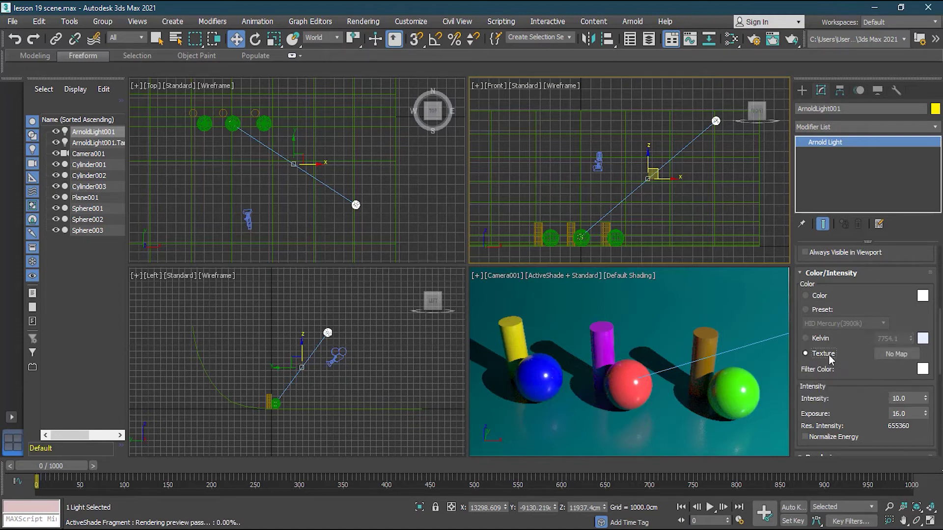
click(903, 353)
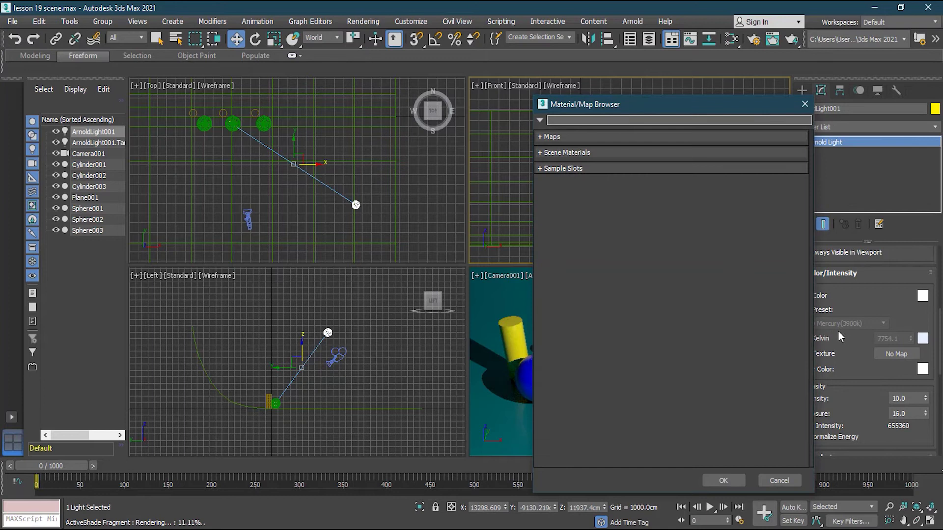
click(573, 153)
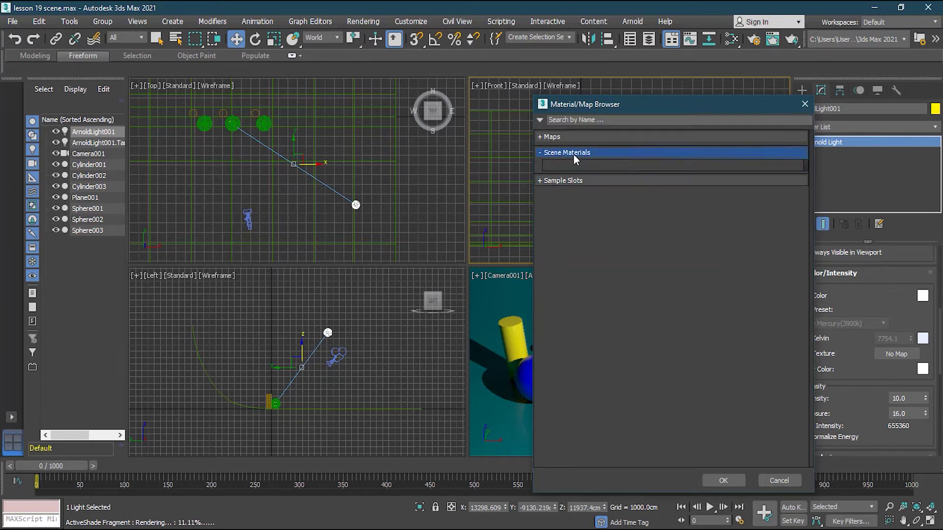
click(564, 137)
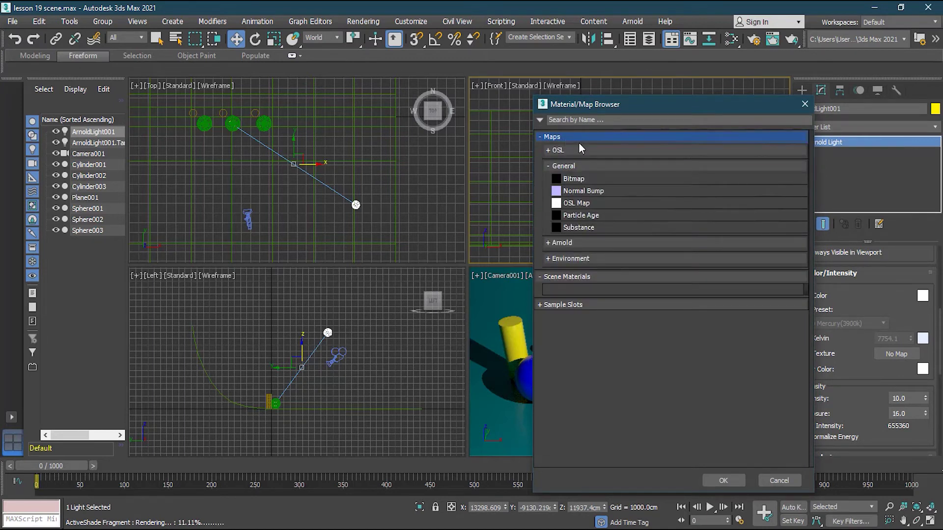
click(577, 152)
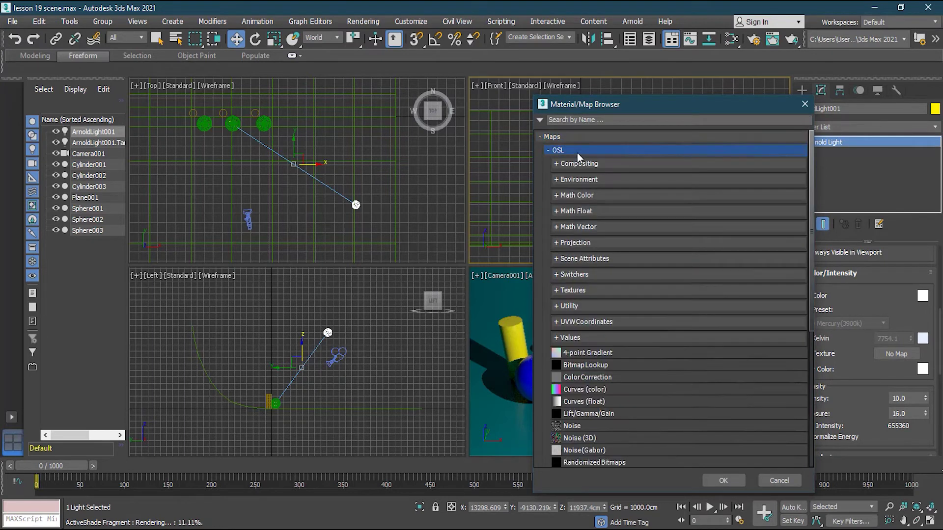
click(548, 150)
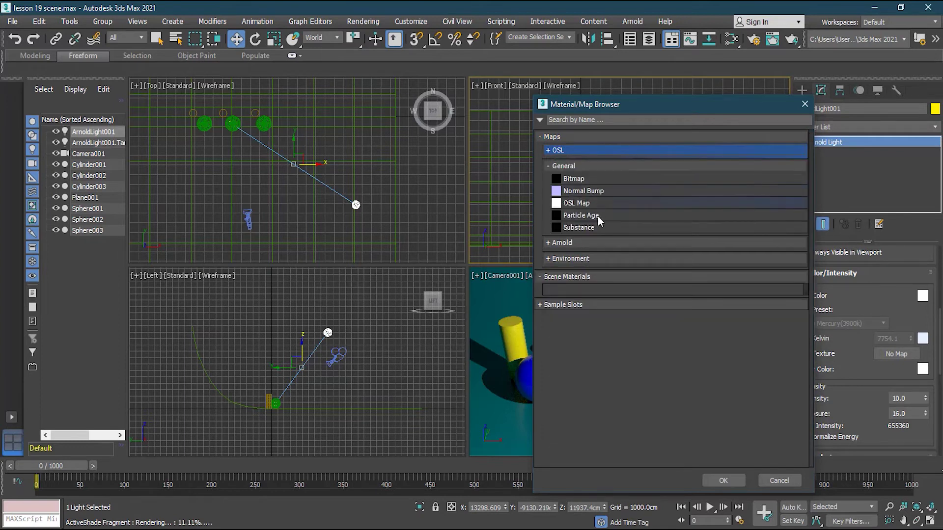
click(581, 260)
click(580, 261)
click(576, 242)
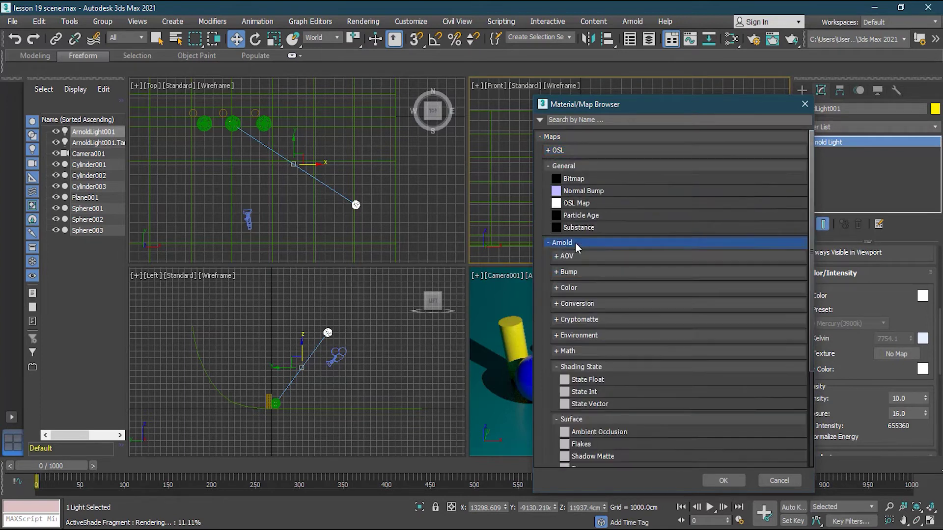
click(587, 367)
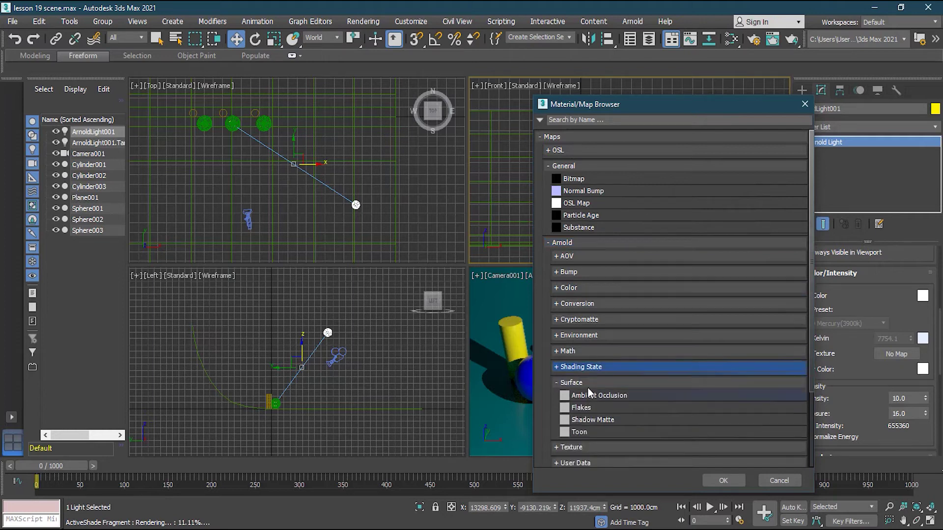
click(587, 384)
scroll(599, 344, down, 2)
click(582, 435)
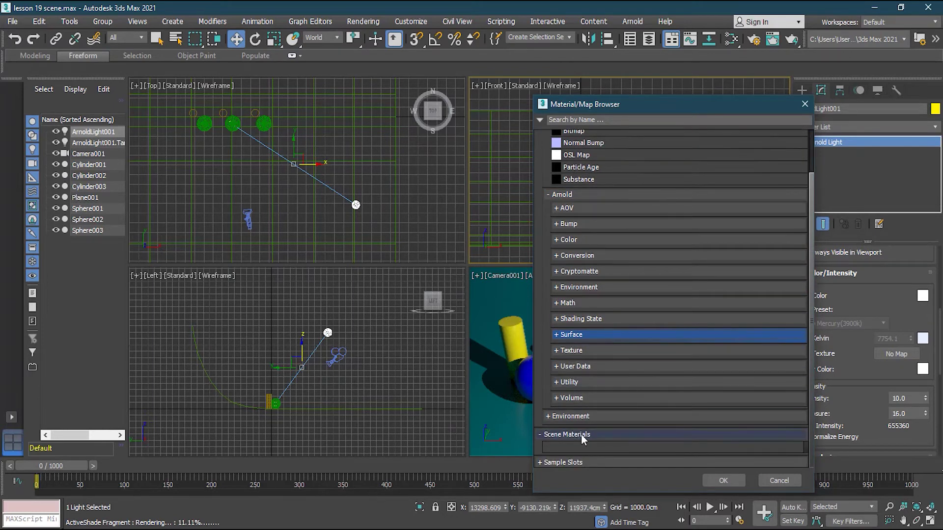
scroll(647, 196, up, 1)
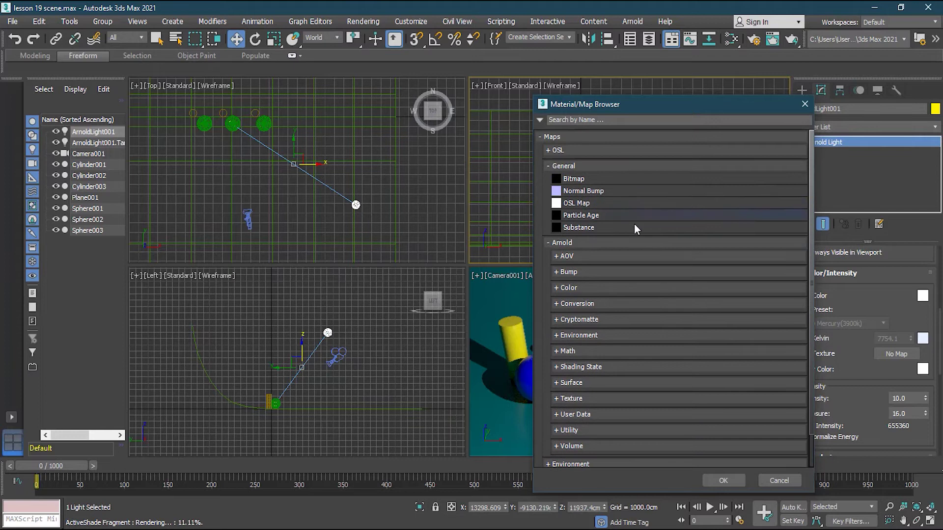
click(577, 166)
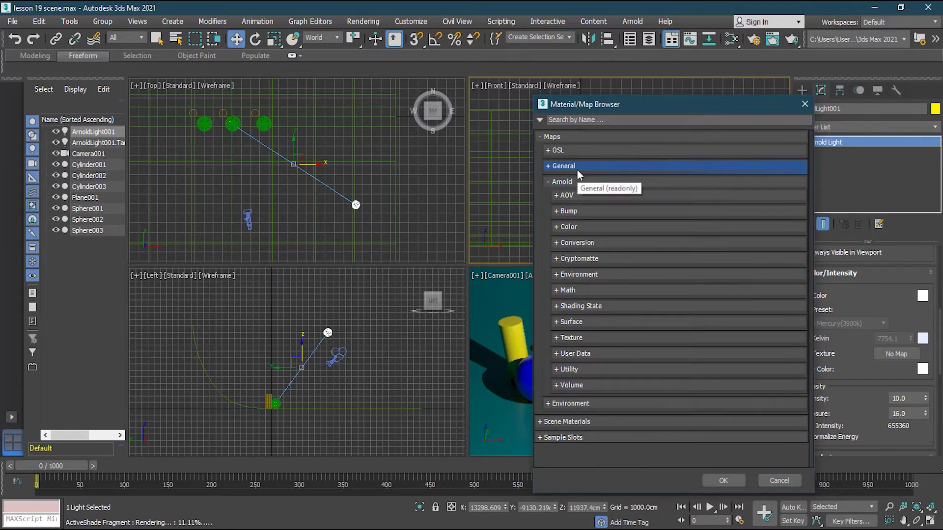
click(588, 227)
click(588, 227)
- Assign the Checkerboard map from the Arnold Texture category as the light's color texture
click(609, 337)
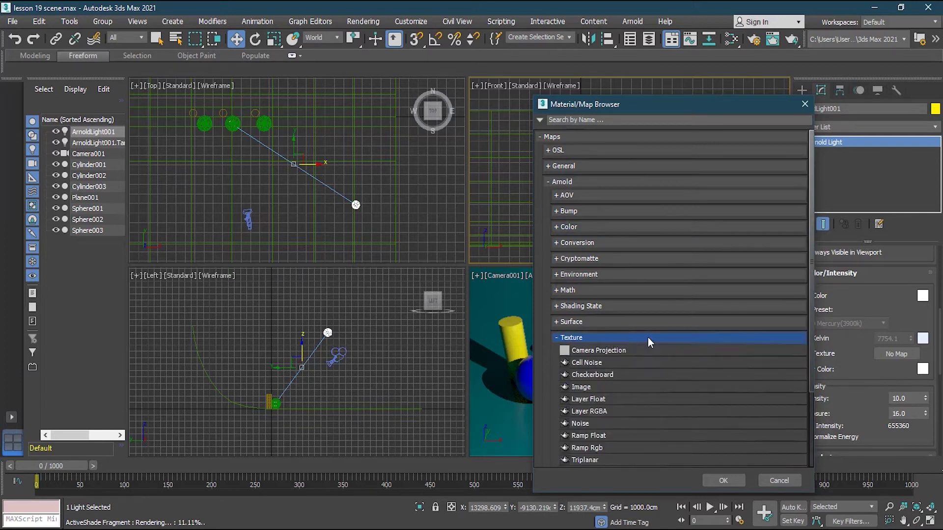
scroll(675, 336, down, 1)
scroll(674, 331, down, 1)
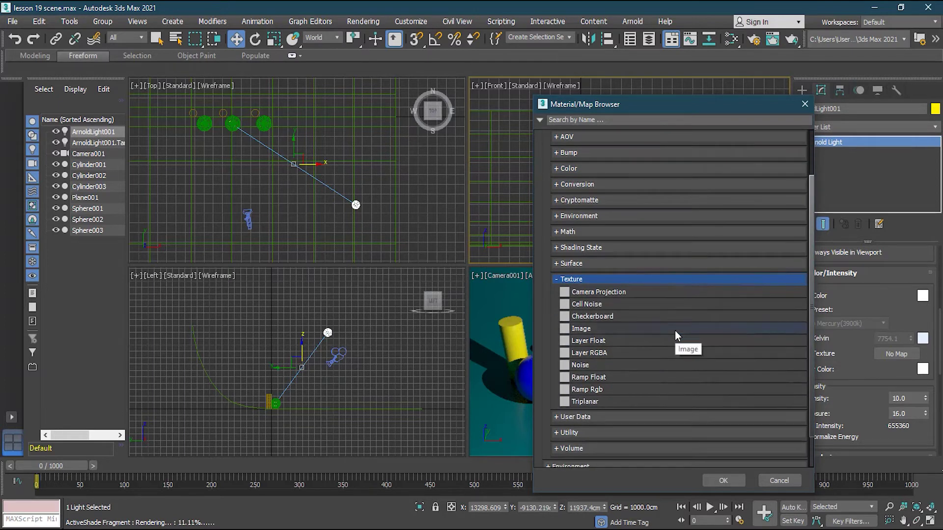
click(606, 317)
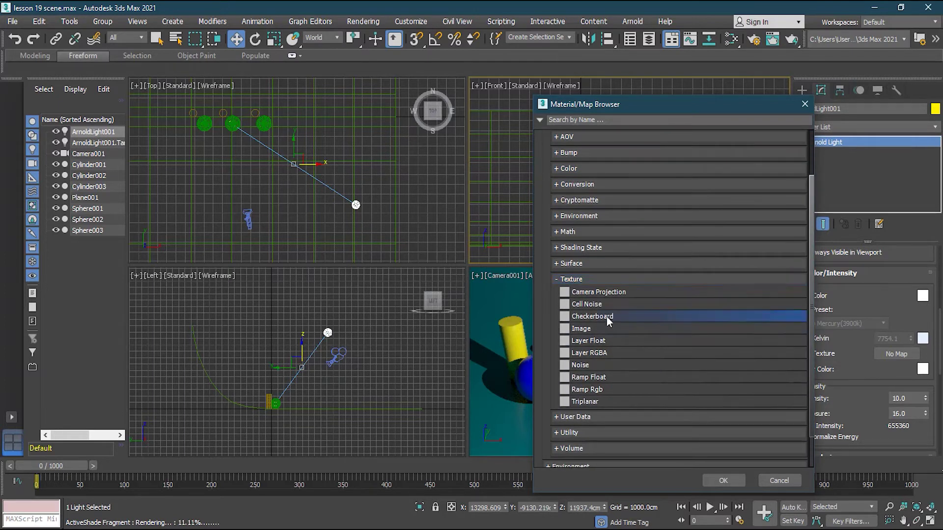
click(724, 481)
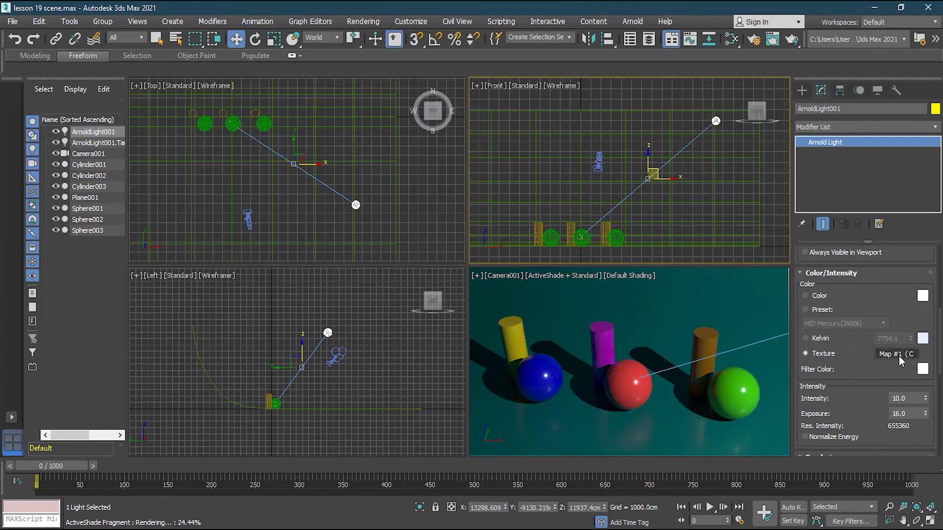
- Return the Arnold light's color source to the plain Color option
click(818, 297)
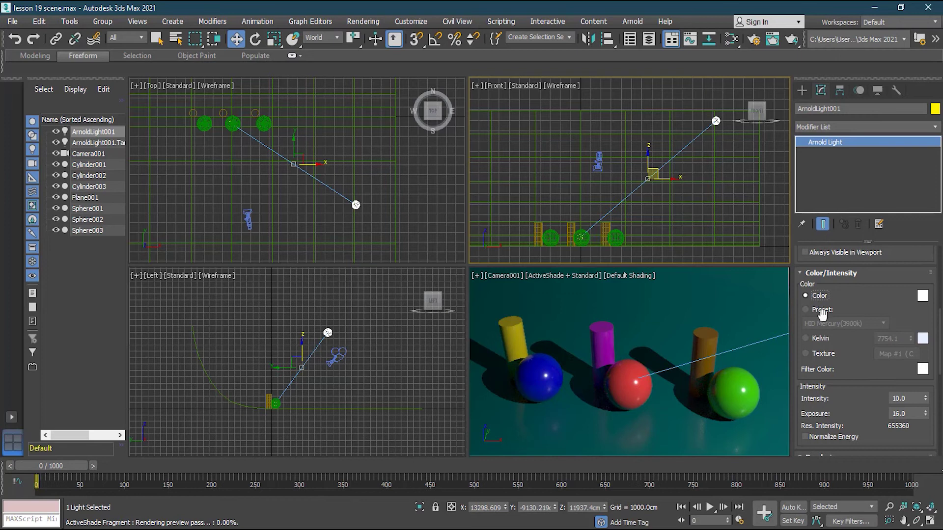
scroll(863, 328, down, 2)
scroll(862, 327, down, 1)
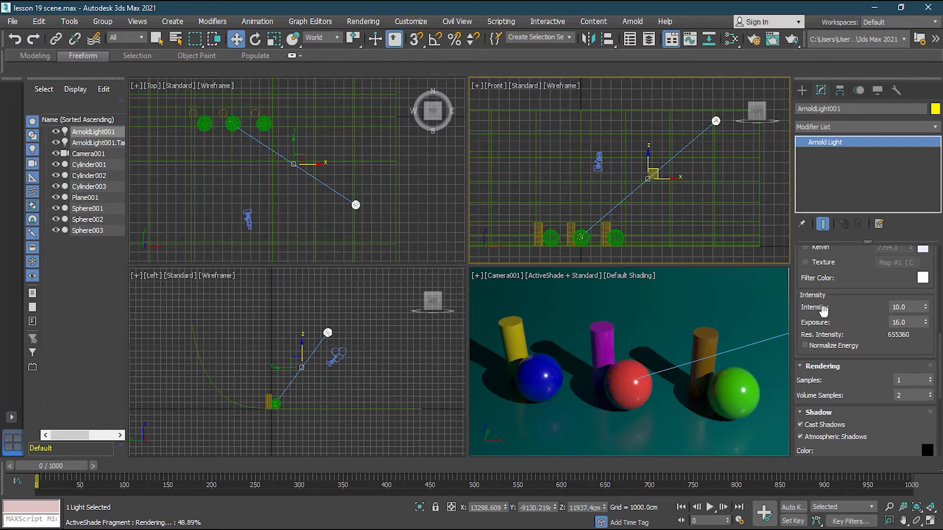
- Lower the Arnold light's intensity to 5 and finally 3, and set its exposure to 12
mouse_move(818, 322)
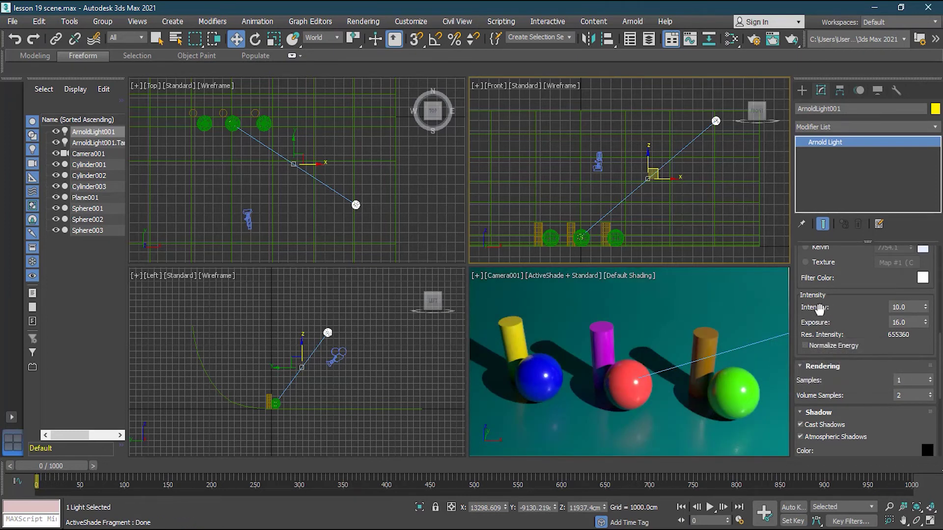
drag(913, 307, 855, 309)
key(Return)
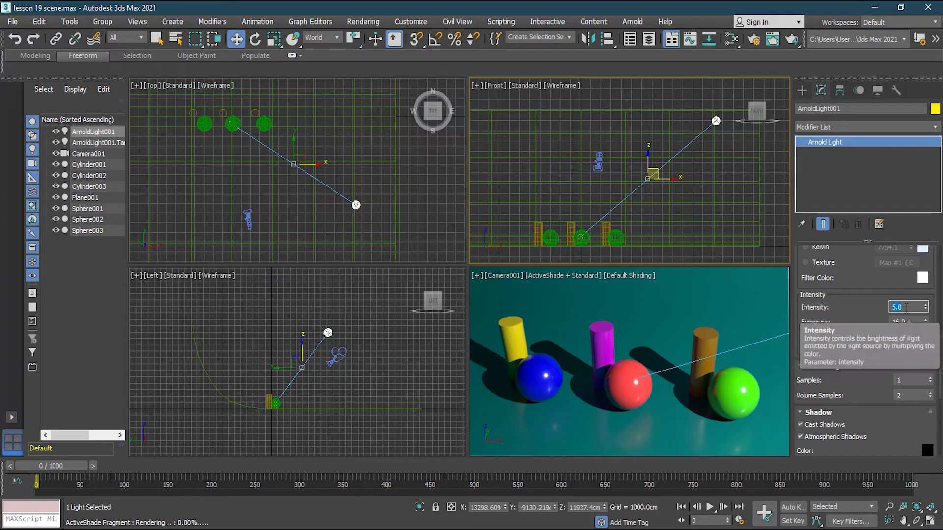
text(3)
key(Return)
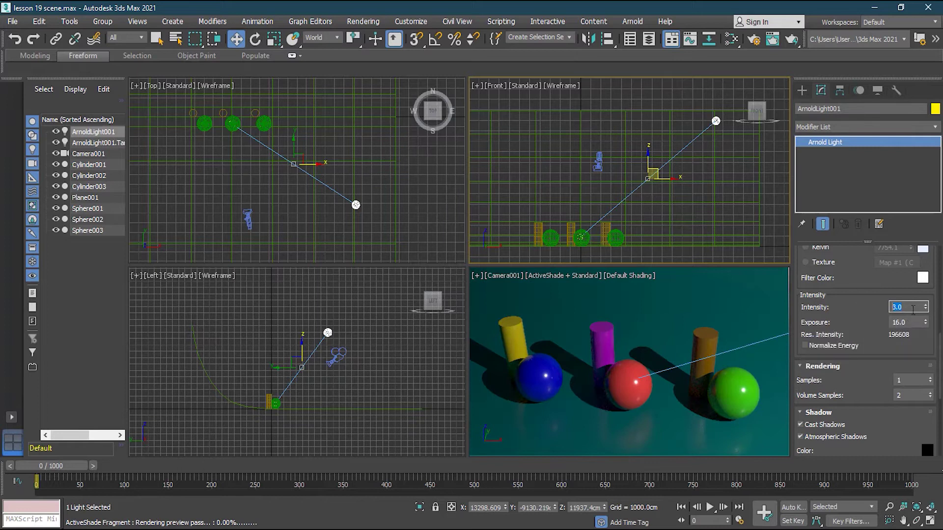
key(Tab)
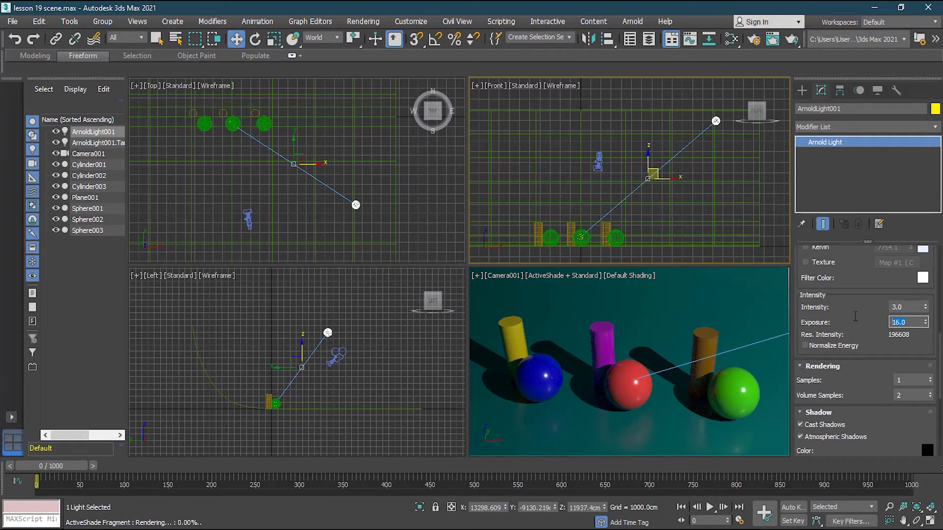
text(12)
key(Return)
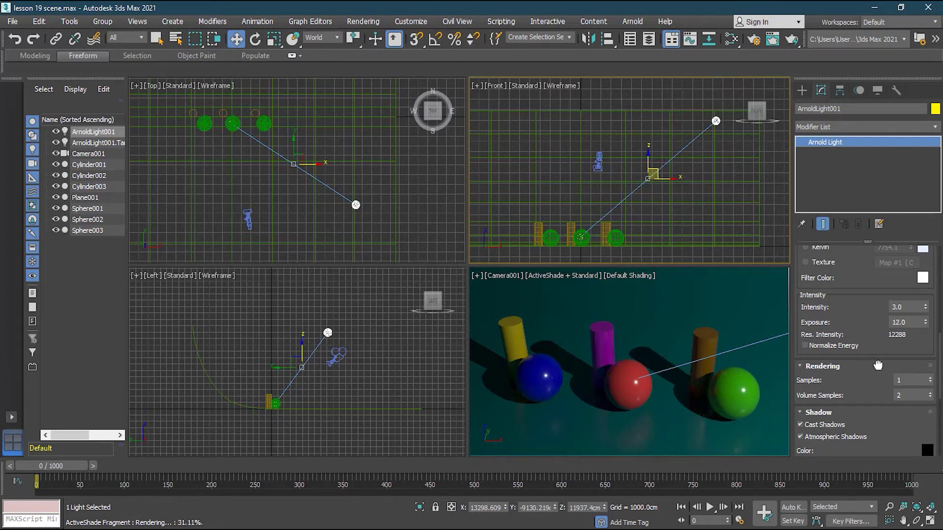
- Turn on Normalize Energy for the Arnold light to compare the render, and turn it off again
drag(881, 384, 866, 301)
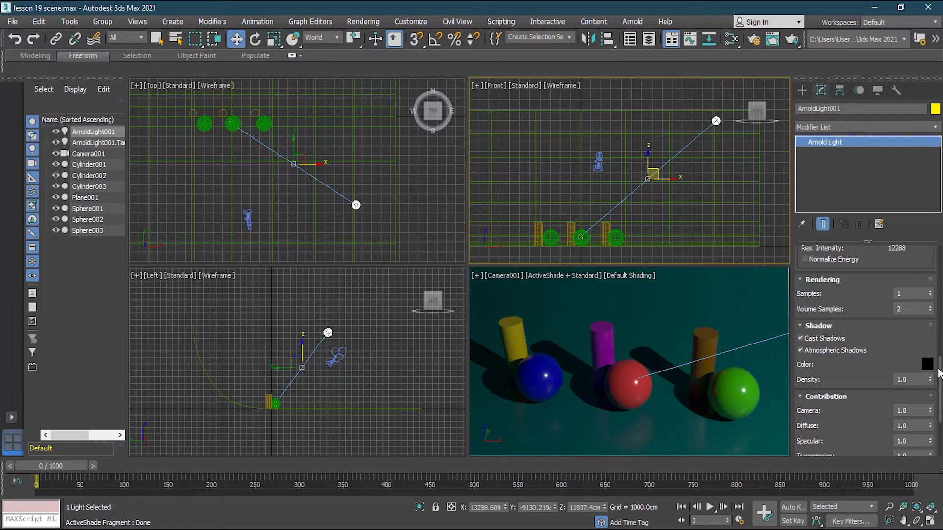
scroll(940, 373, up, 3)
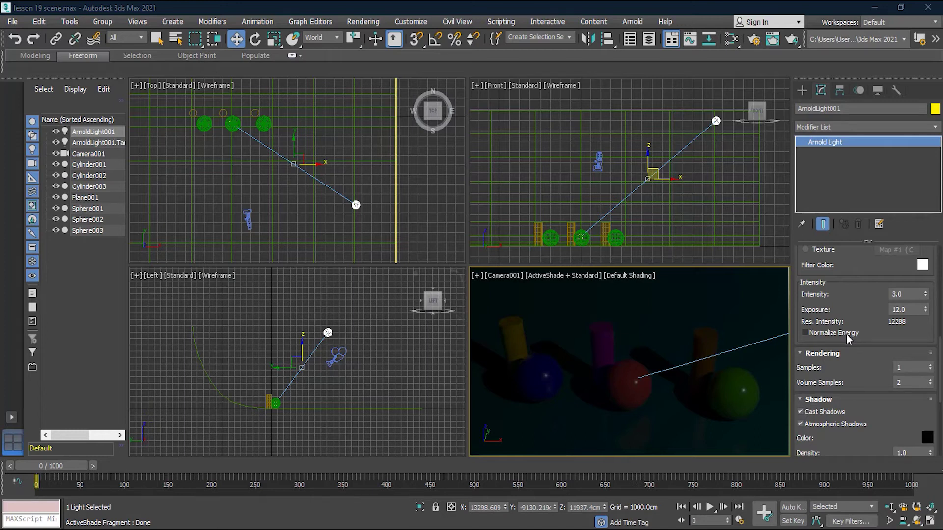
click(846, 334)
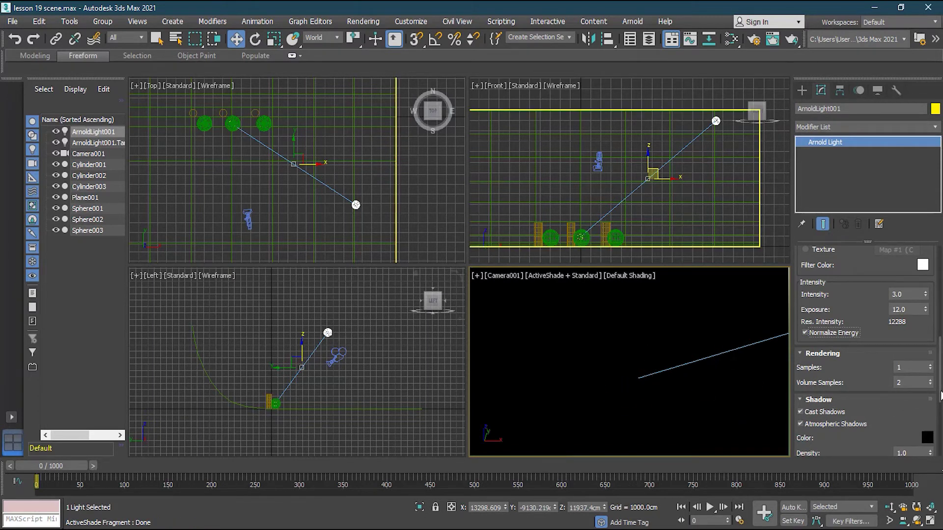
scroll(857, 361, up, 1)
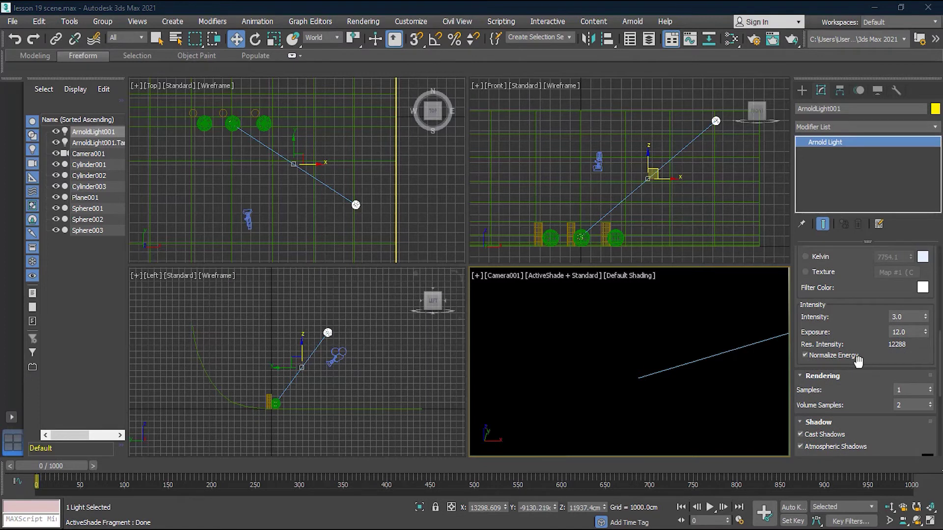
click(806, 355)
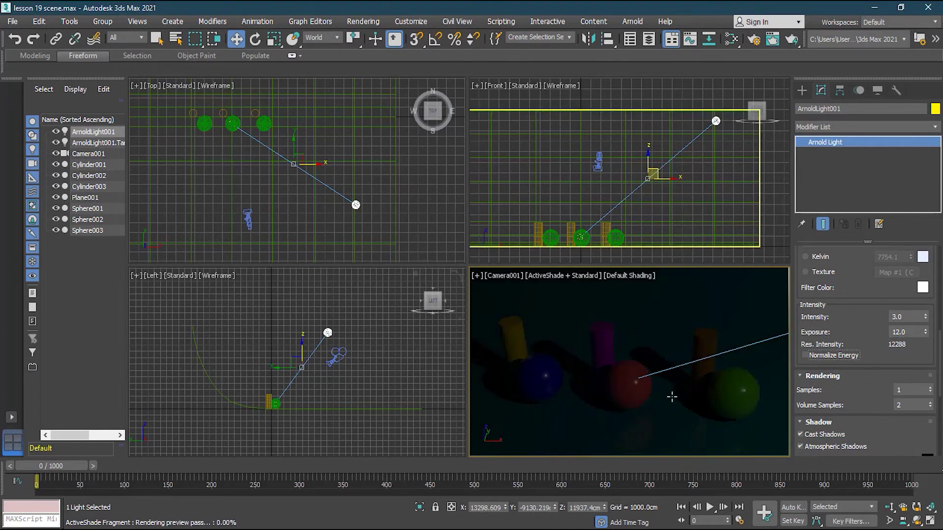
- Set the quad light's X and Y dimensions to 500 cm each
scroll(919, 332, up, 6)
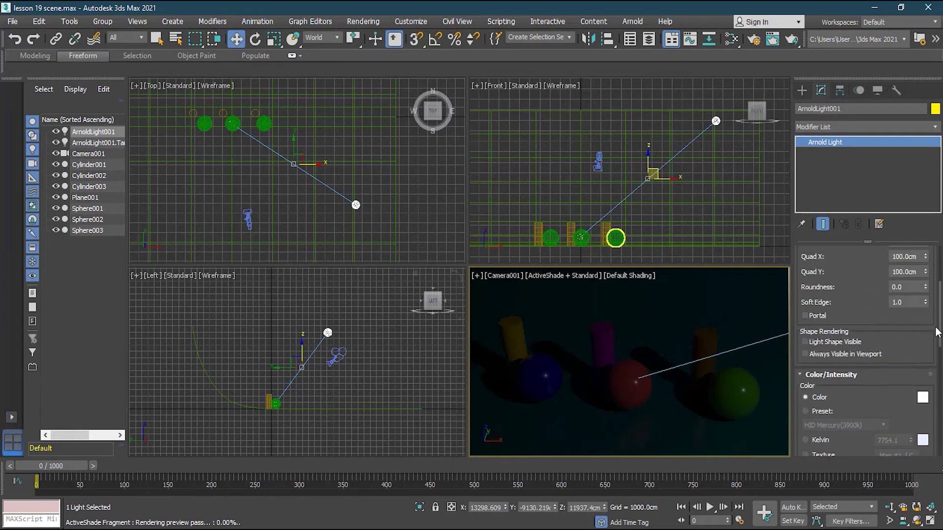
drag(919, 332, 883, 334)
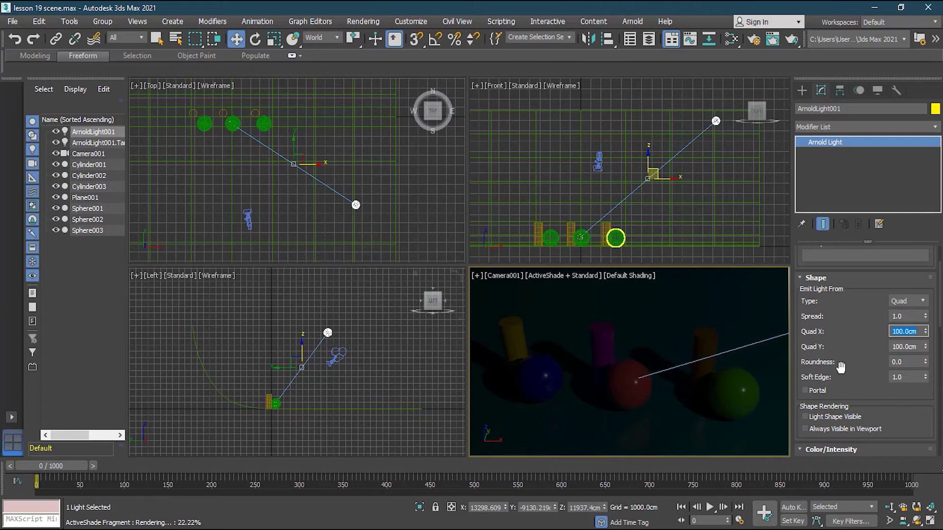
text(500)
key(Tab)
text(500)
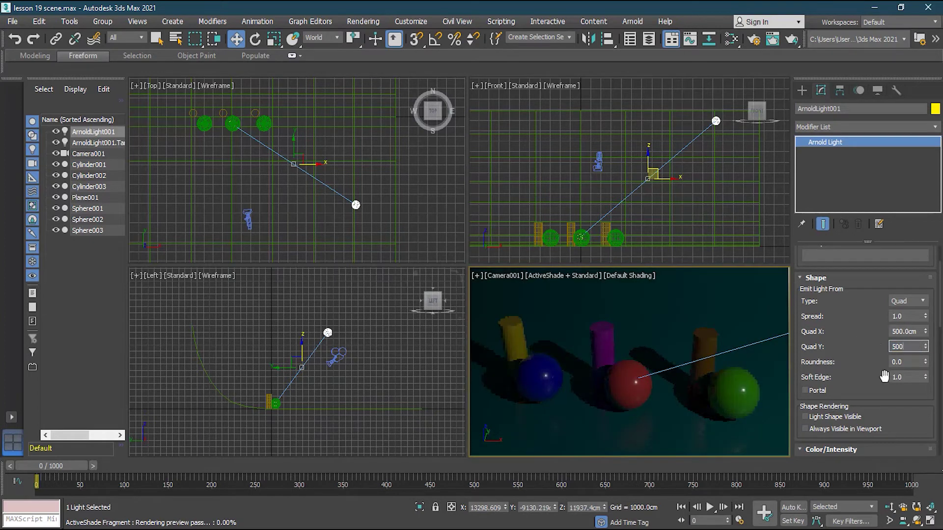
key(Return)
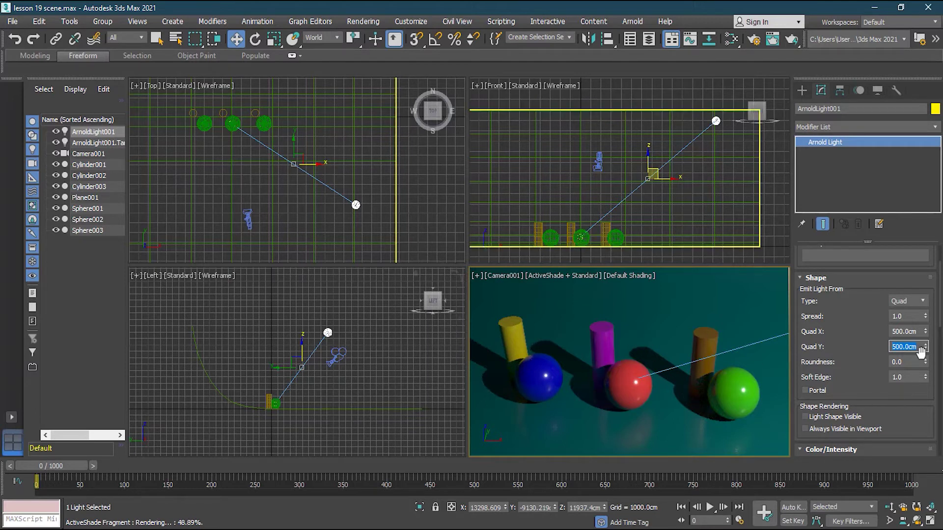
- Increase the light's Quad X and Quad Y sizes to 1000 cm
text(1000)
key(shift+Tab)
text(1000)
key(Tab)
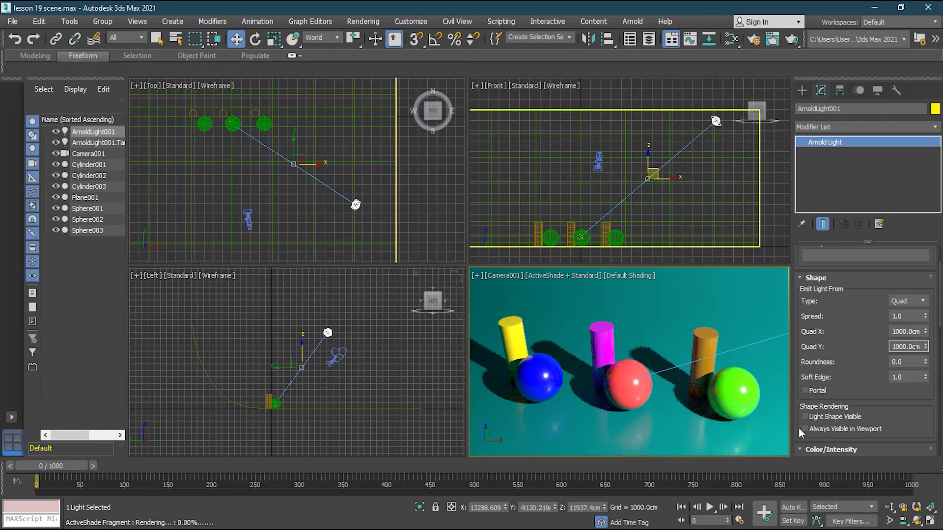
- Enlarge the light's emitting shape to 5000 cm in both Quad X and Quad Y
click(916, 332)
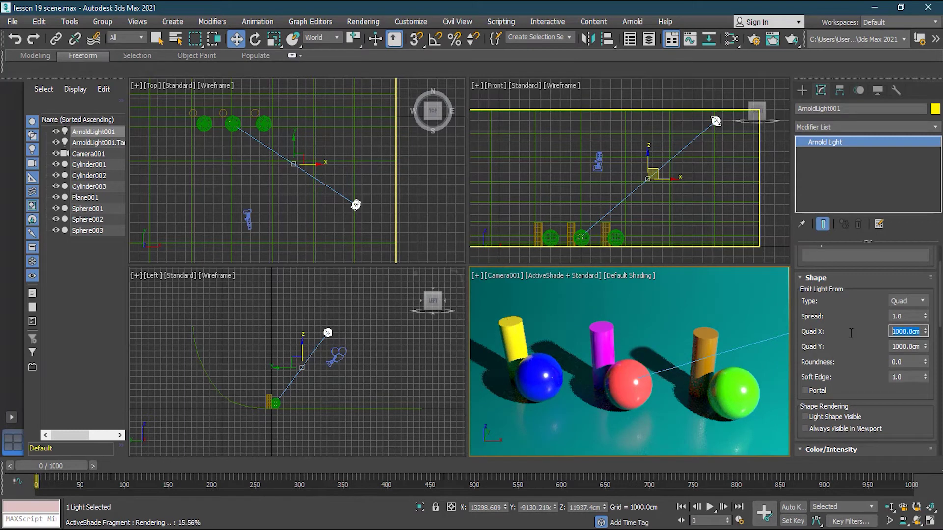
text(5000)
click(913, 346)
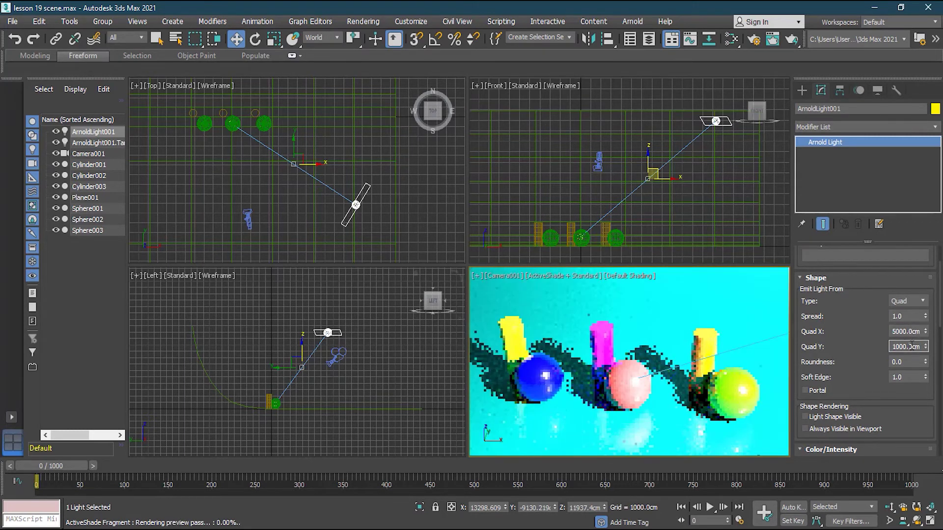
text(5)
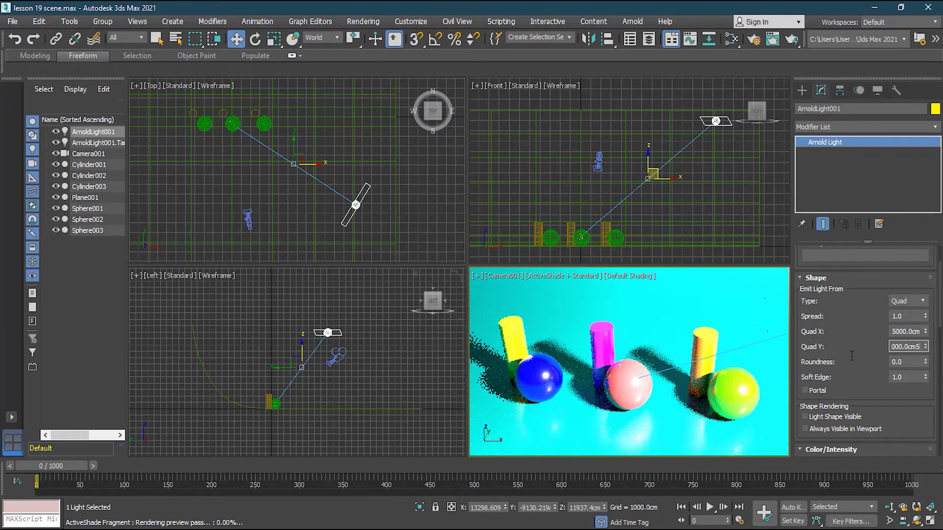
text(000.0)
click(917, 332)
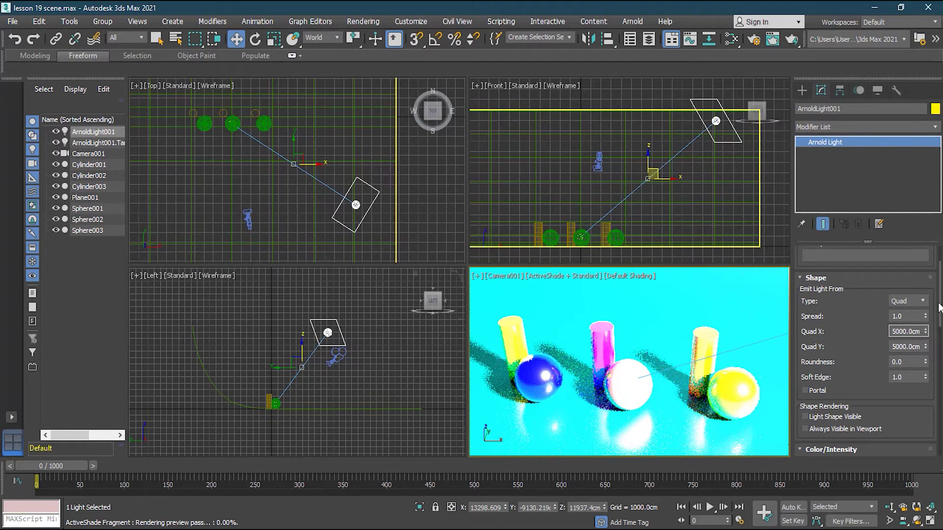
- Reduce the enlarged light's brightness by setting intensity to 1 and exposure to 8
drag(940, 308, 936, 352)
scroll(936, 361, down, 4)
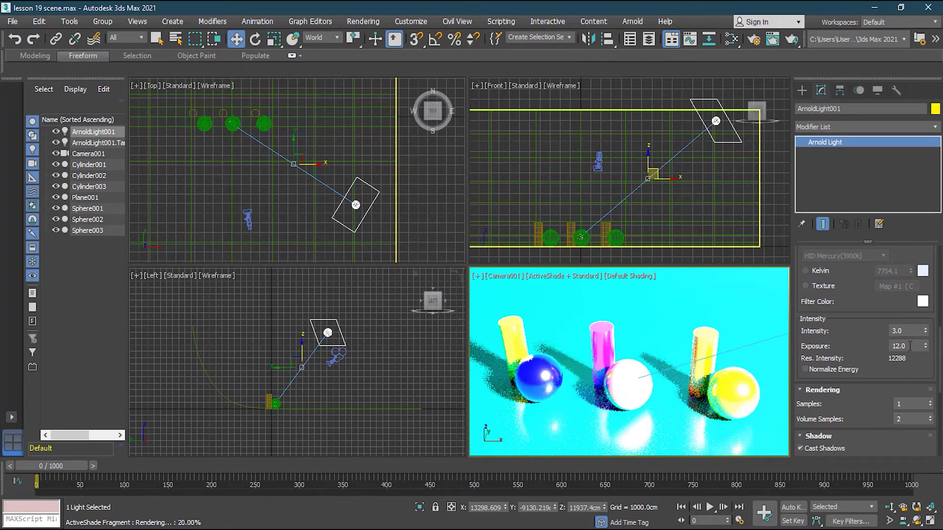
click(906, 331)
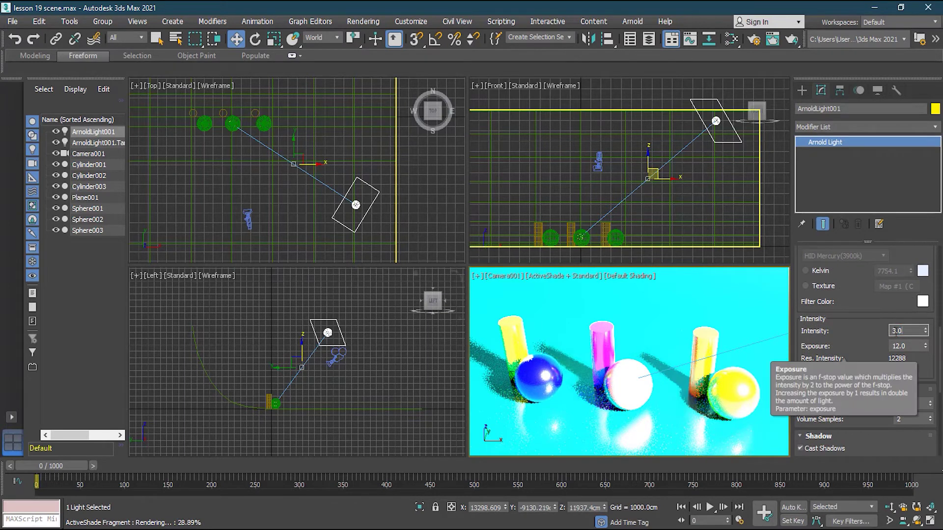
text(1)
key(Return)
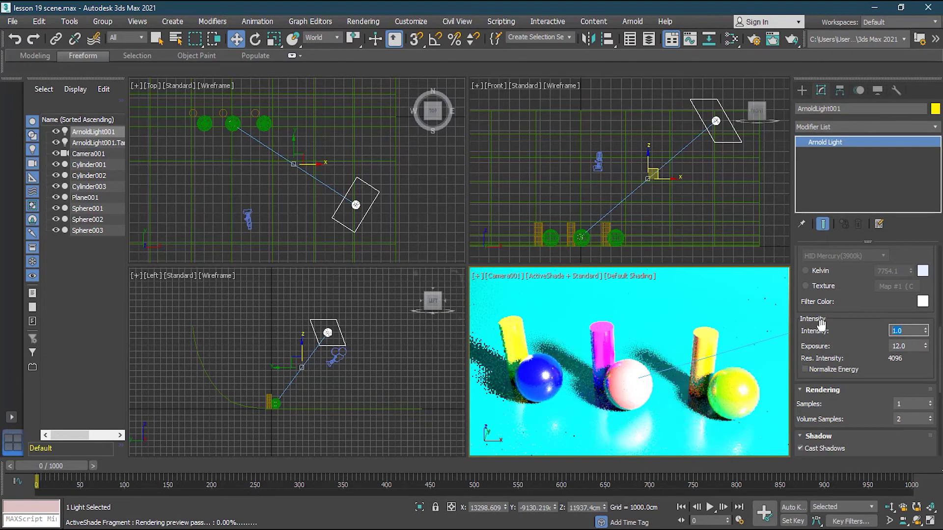
click(915, 346)
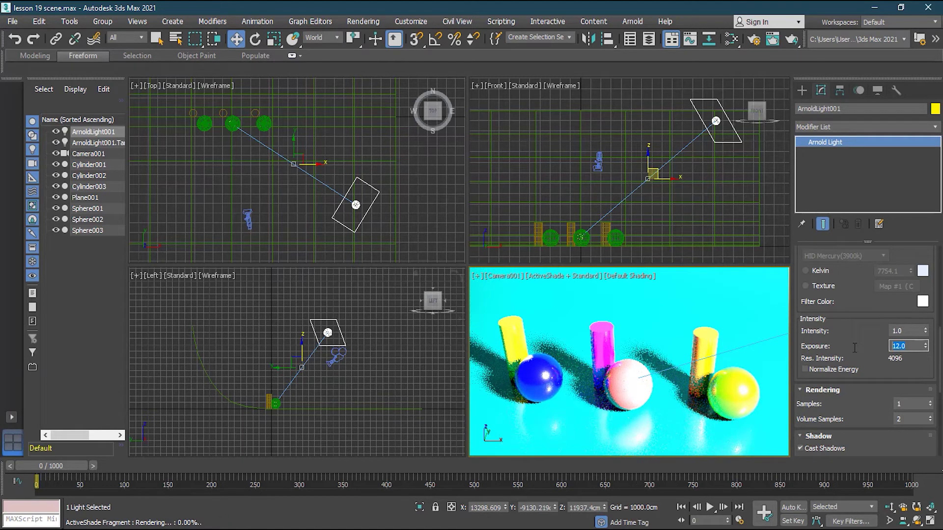
text(3)
key(Return)
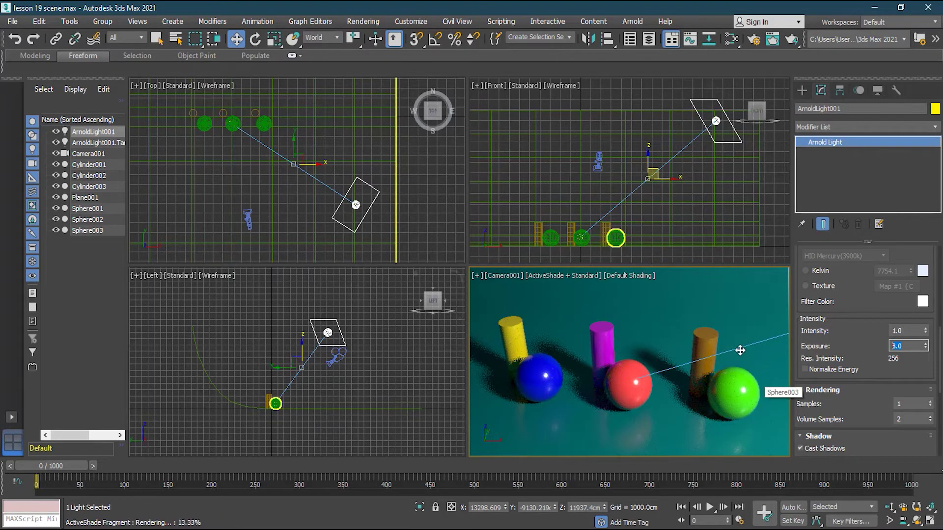
text(8)
key(Return)
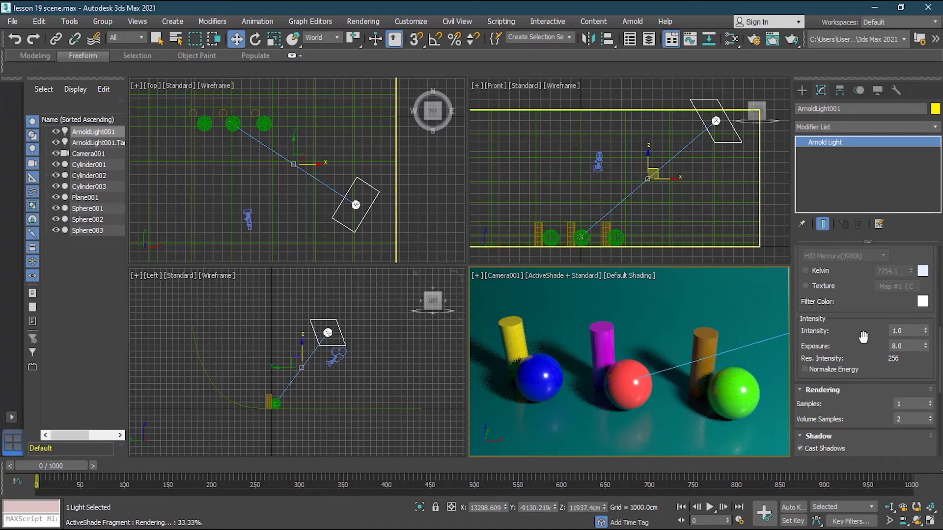
- Review the quad shape settings, and switch Normalize Energy on and back off to compare the 5000 cm light's output
drag(941, 358, 941, 334)
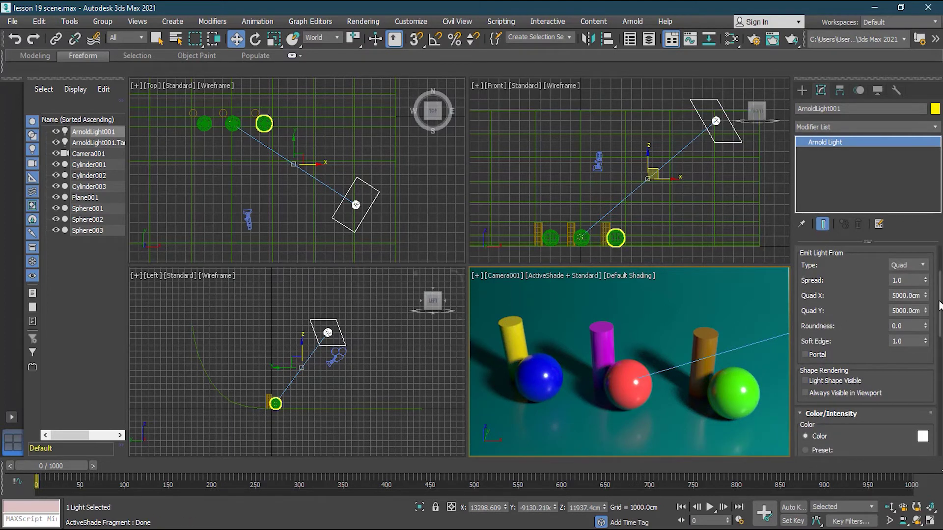
drag(939, 310, 939, 367)
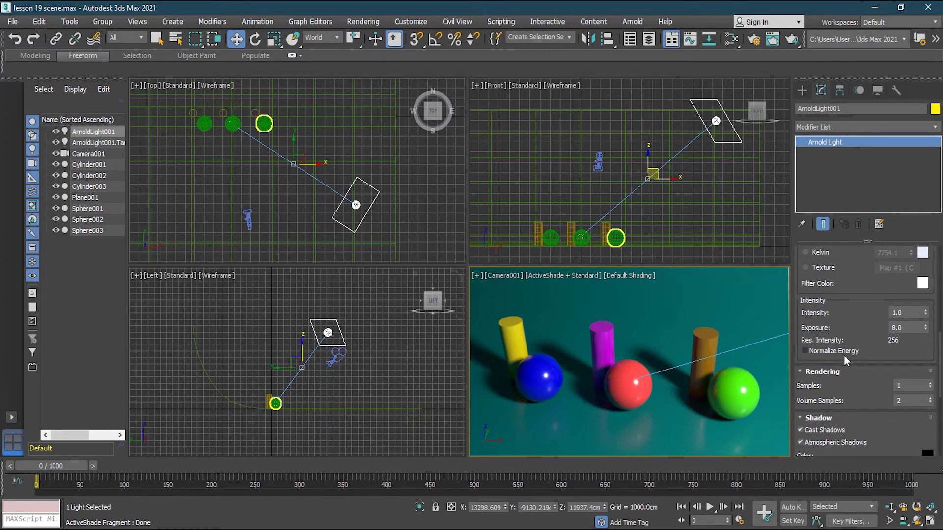
mouse_move(846, 355)
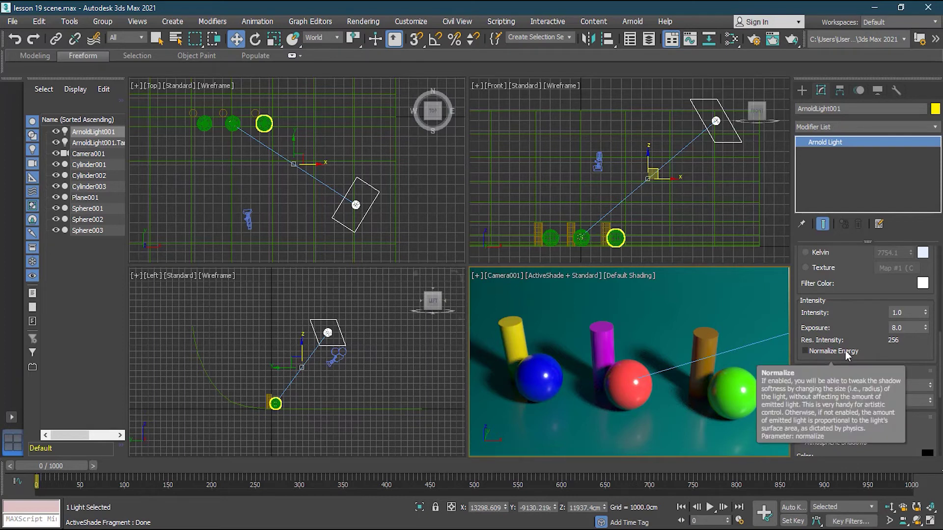
click(847, 353)
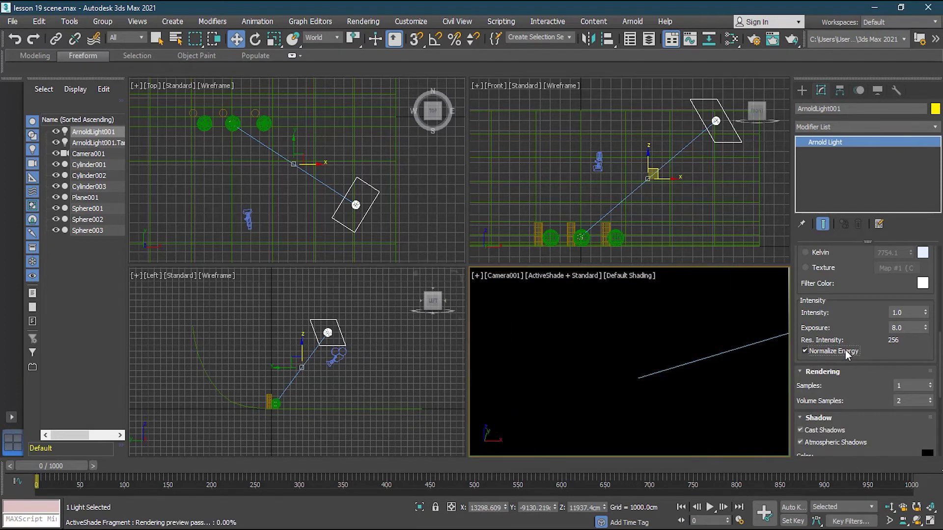
click(847, 352)
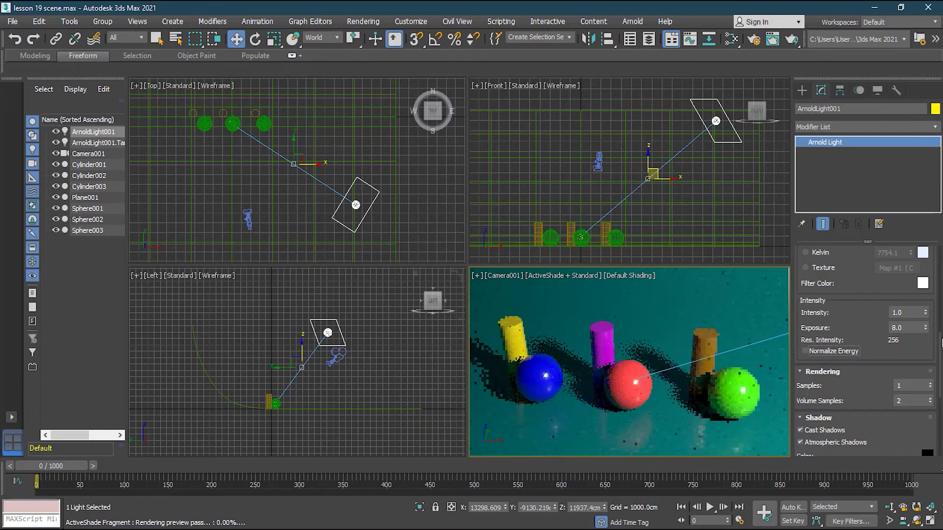
- Set the Arnold light's shadow density to 0.5
drag(941, 353, 940, 393)
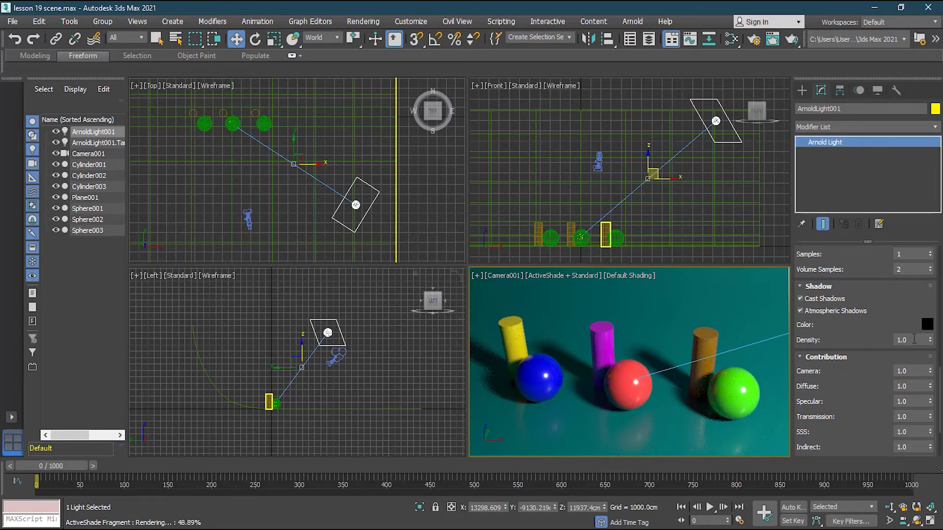
click(906, 340)
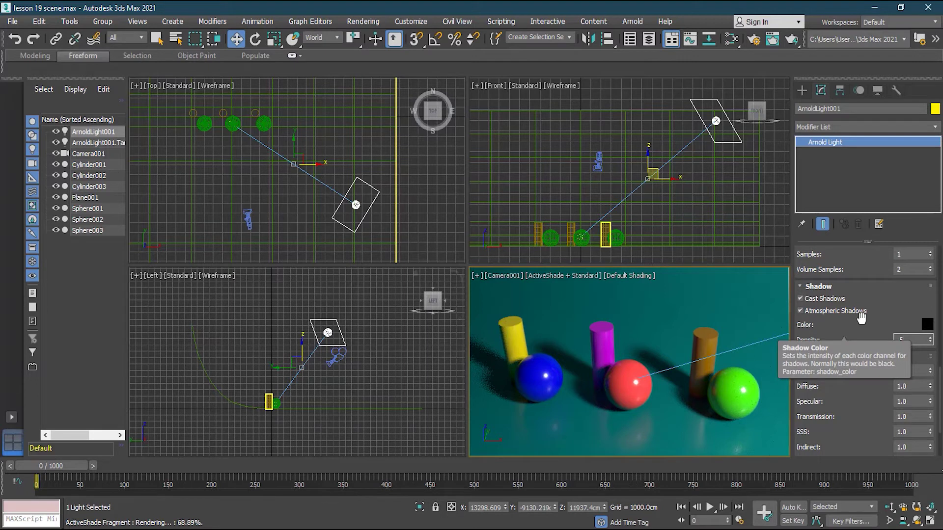
text(.5)
key(Return)
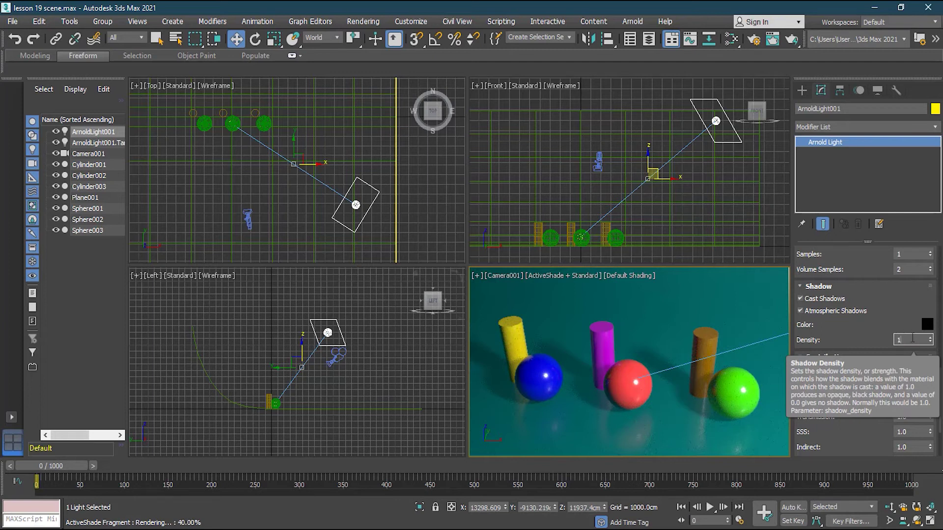
- Set the Arnold light's shadow density to 1
key(Return)
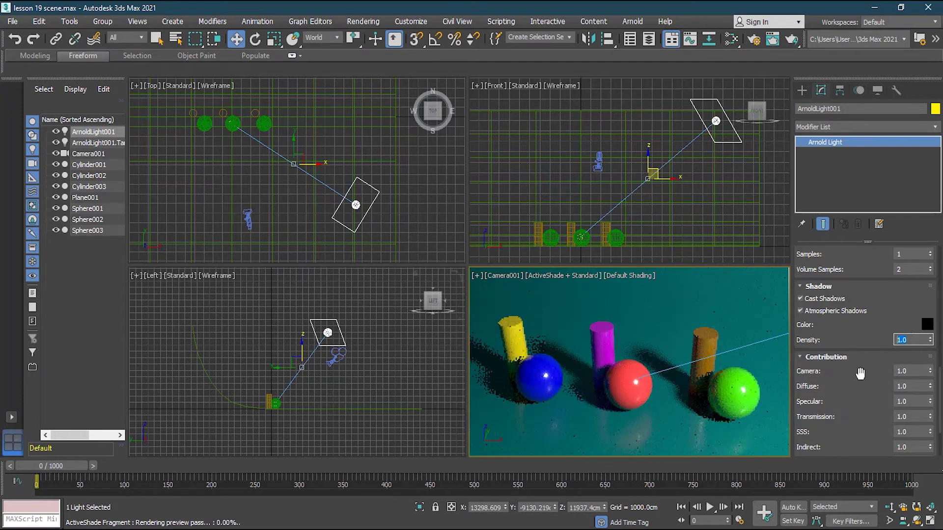
- Try a specular contribution of 0 on the Arnold light and restore it to 1
scroll(861, 374, down, 3)
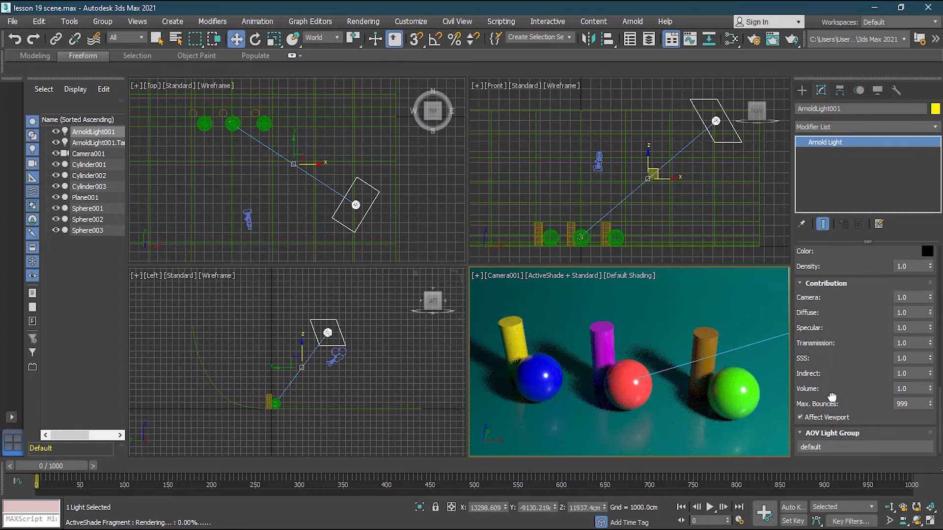
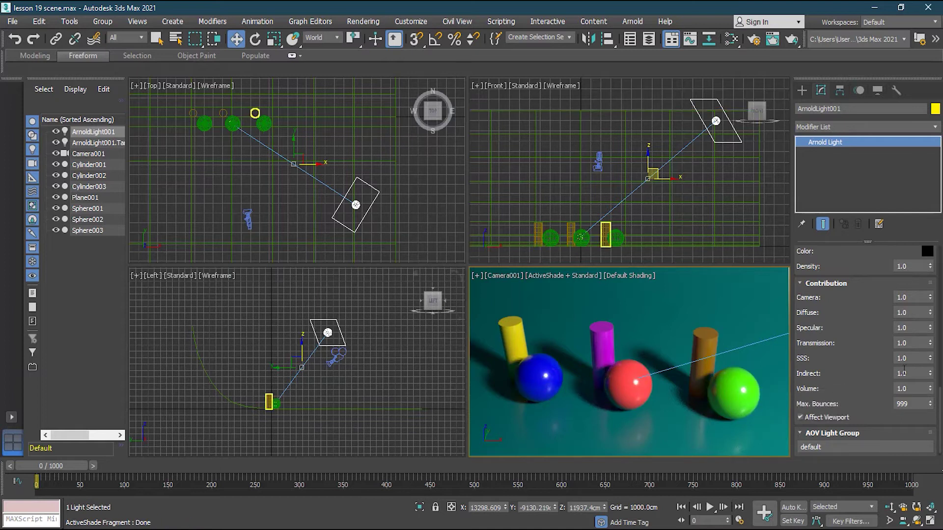
click(917, 327)
key(Return)
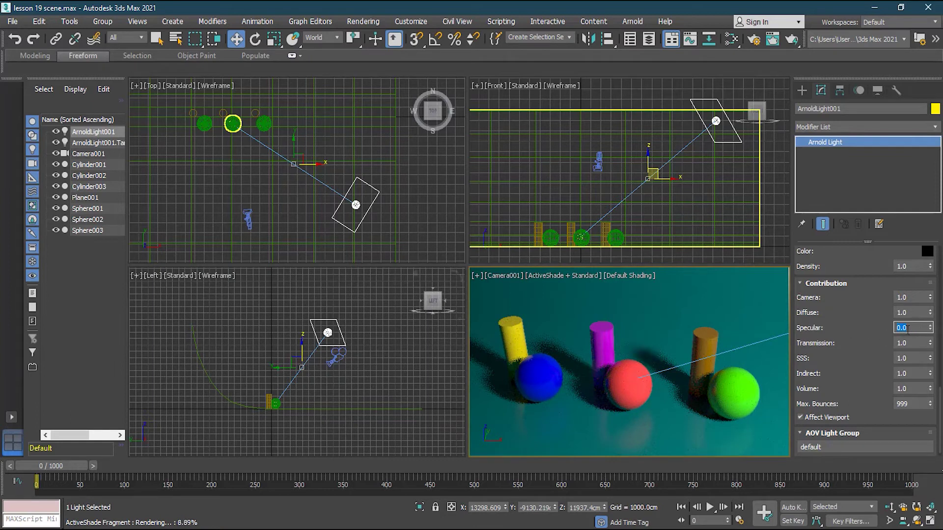
text(1)
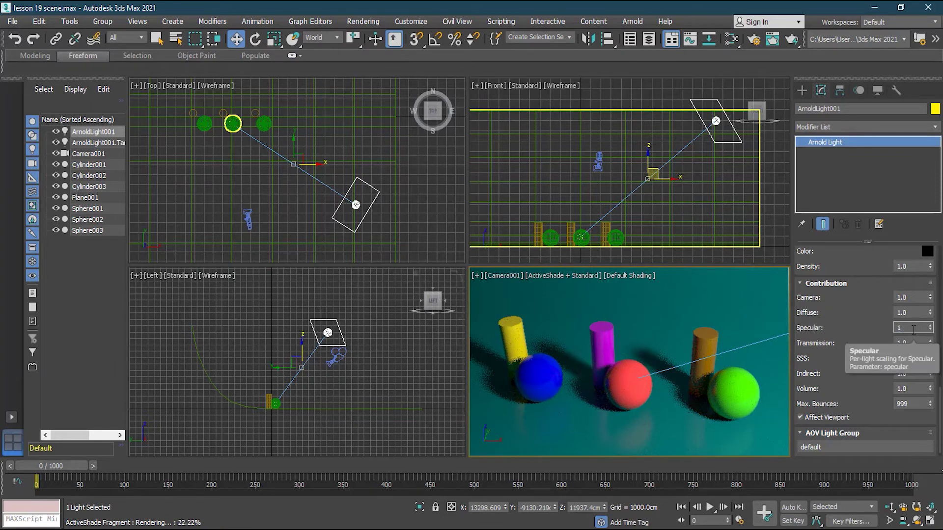
key(Return)
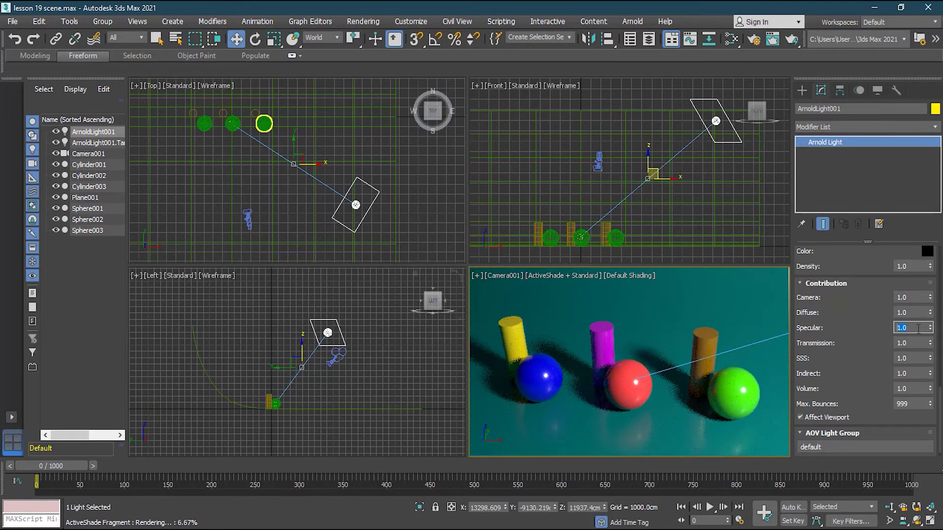
- Try specular contributions of 0.5 and 0.1 on the Arnold light and return the value to 1
text(.5)
key(Return)
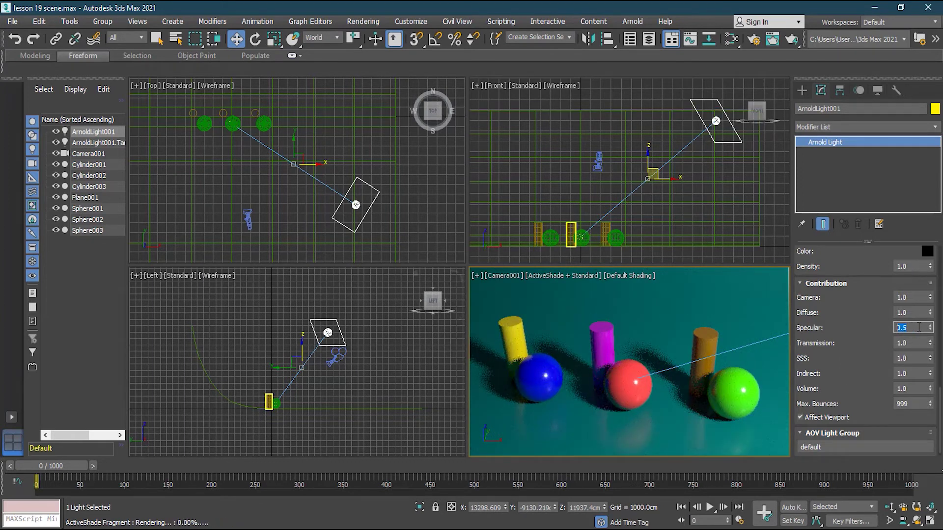
text(.1)
key(Return)
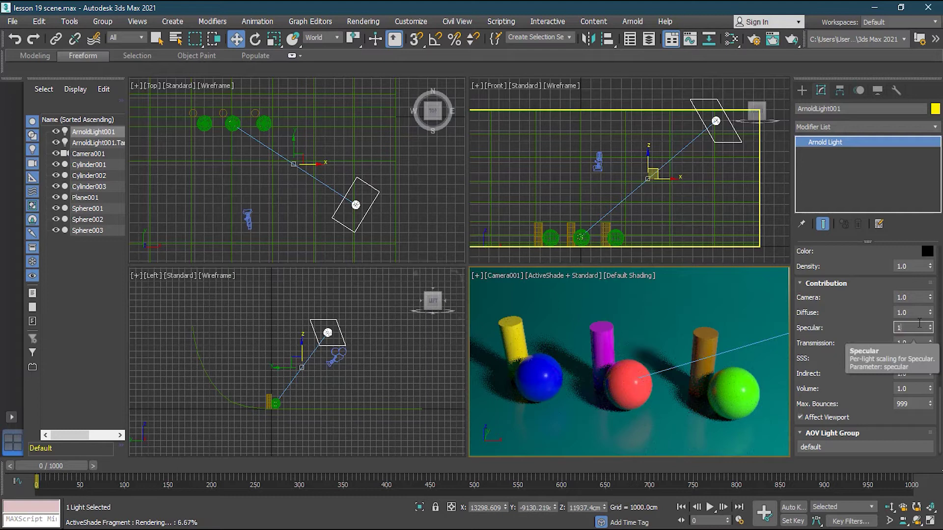
key(shift+Tab)
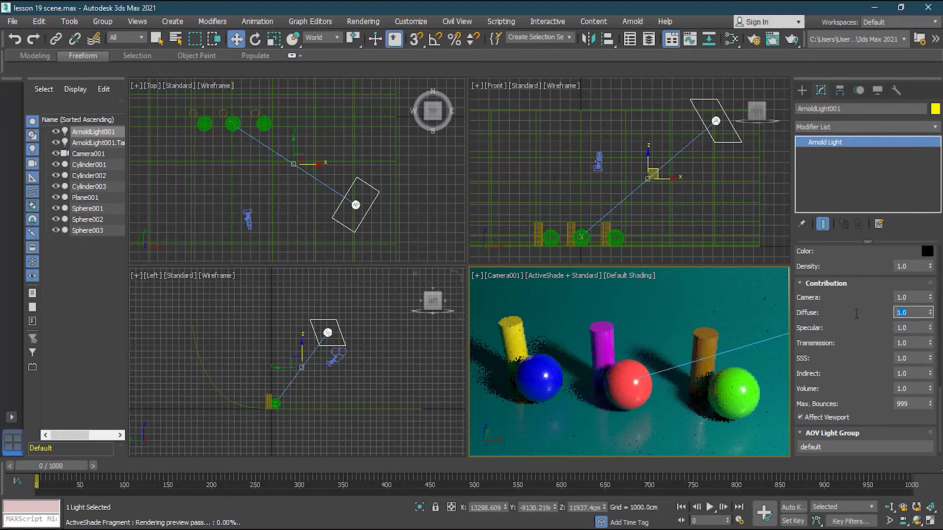
- Try a diffuse contribution of 0 on the Arnold light and restore it to 1
text(0)
key(Return)
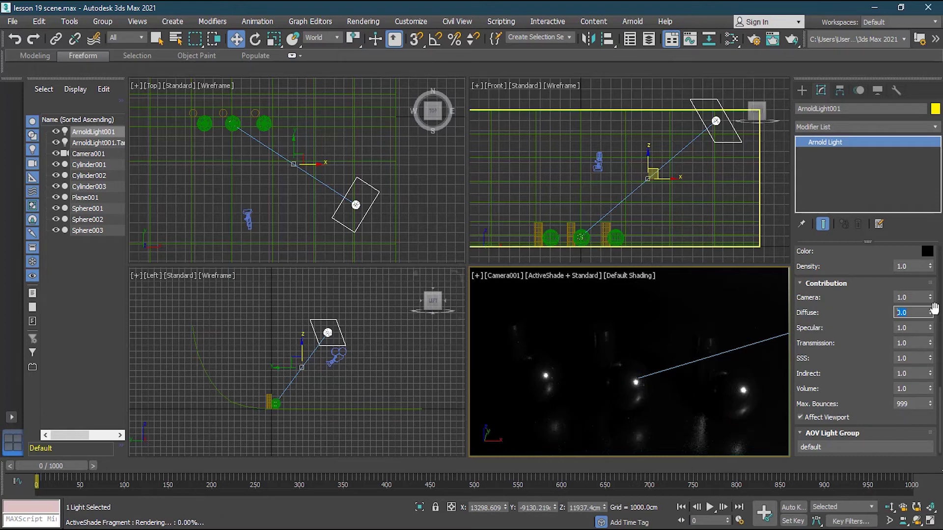
text(1)
key(Return)
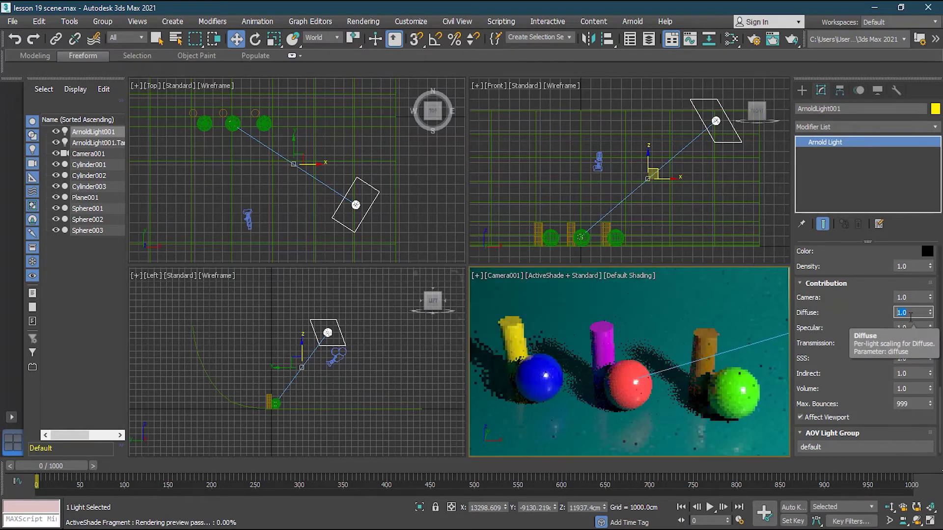
- Try a diffuse contribution of 0.1 and a camera contribution of 0 on the light, restoring each to 1
text(0.1)
key(Return)
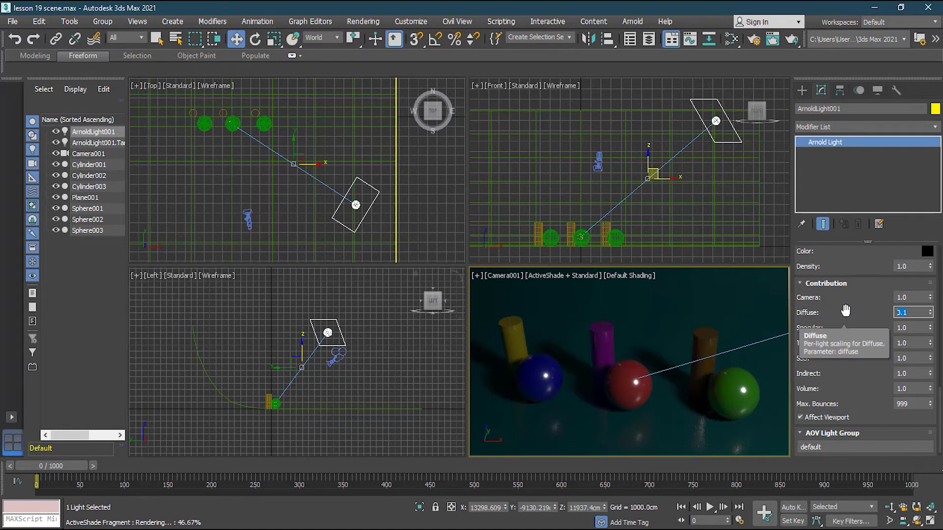
key(shift+Tab)
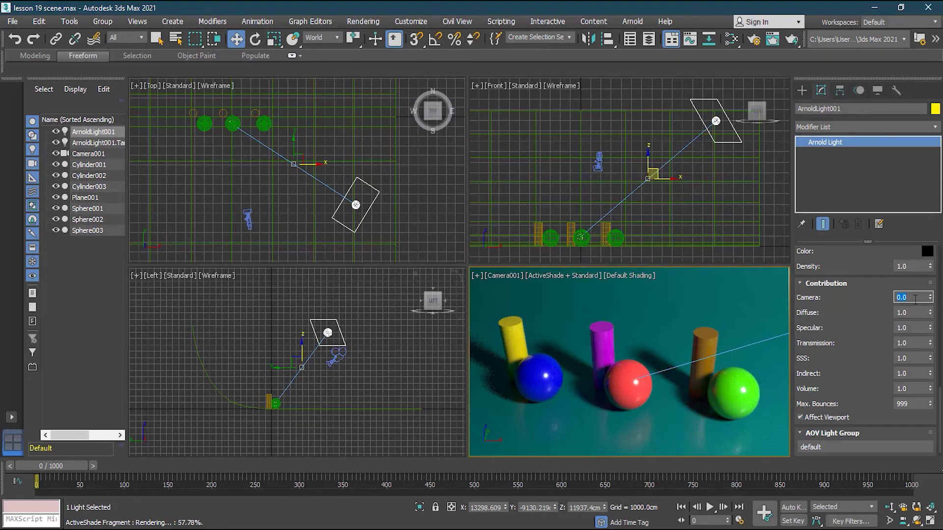
key(Return)
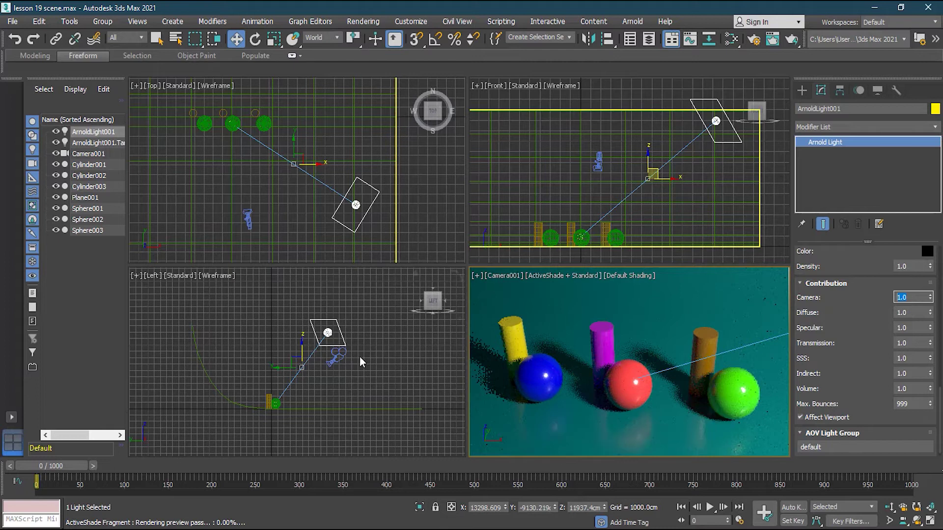
- Replace the existing free camera with a targeted Physical camera in the Left view, aimed at the spheres from about 25714 cm away
click(337, 357)
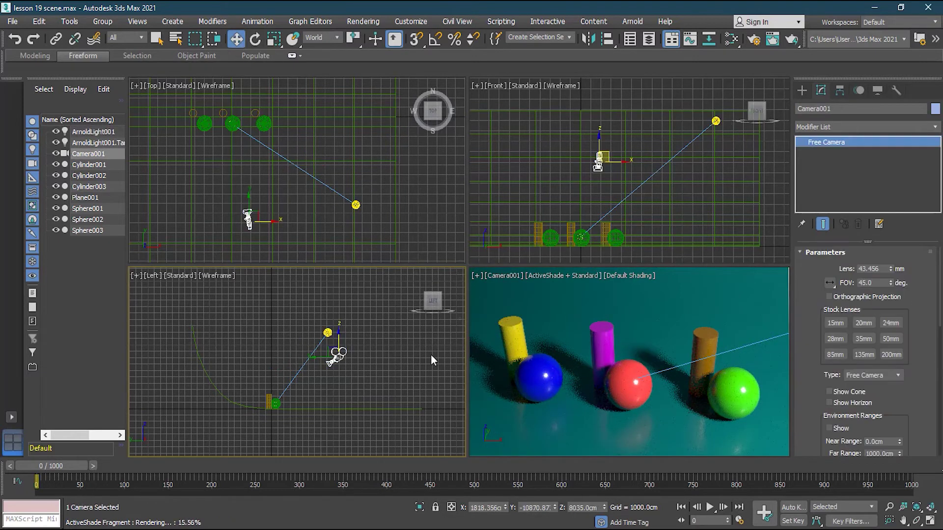
key(Delete)
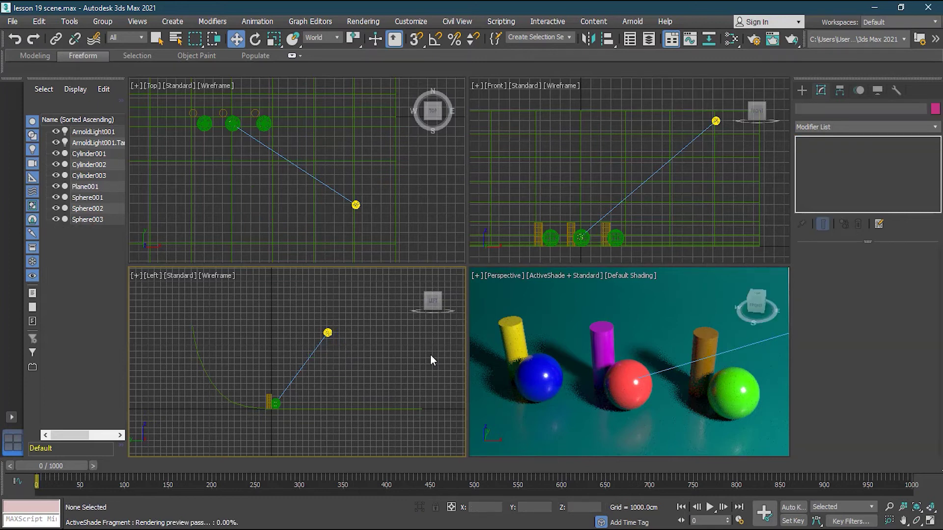
click(806, 91)
click(840, 107)
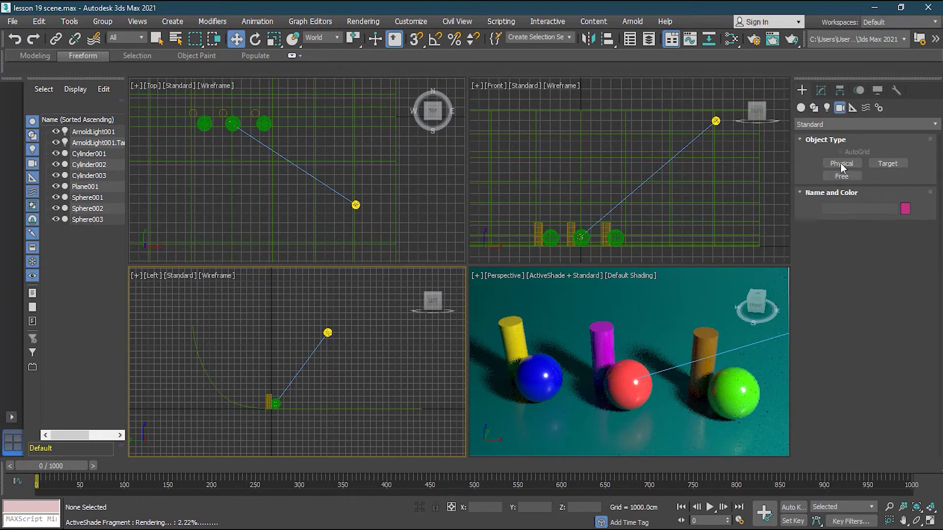
click(581, 170)
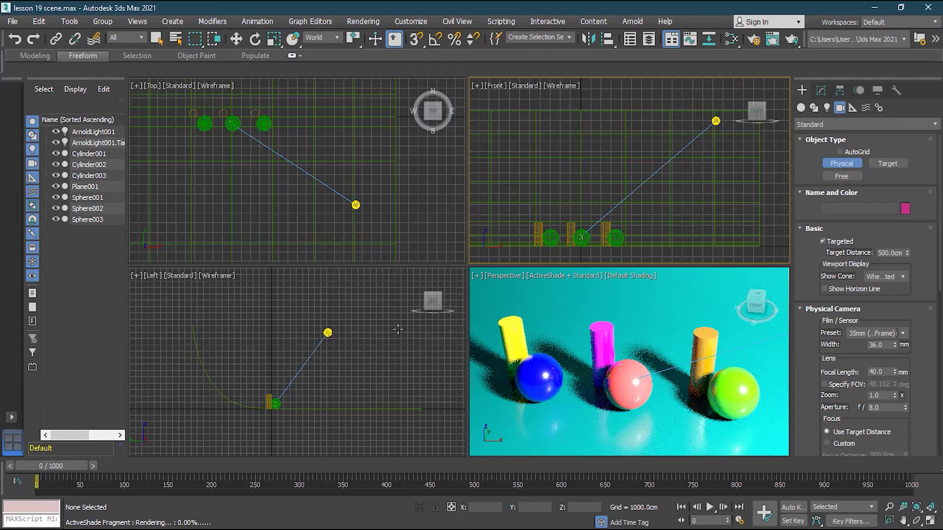
drag(397, 306, 276, 402)
drag(276, 402, 276, 403)
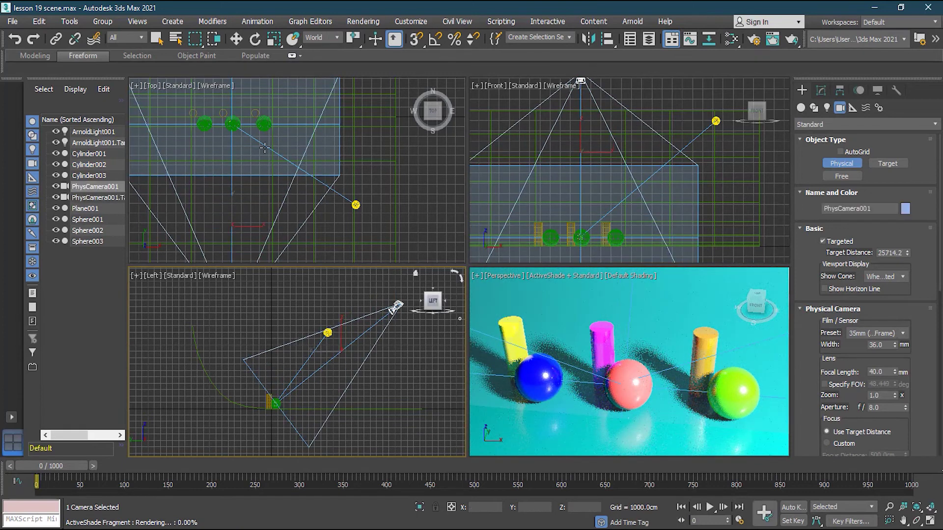
- Switch the Perspective viewport to the PhysCamera001 view
click(236, 38)
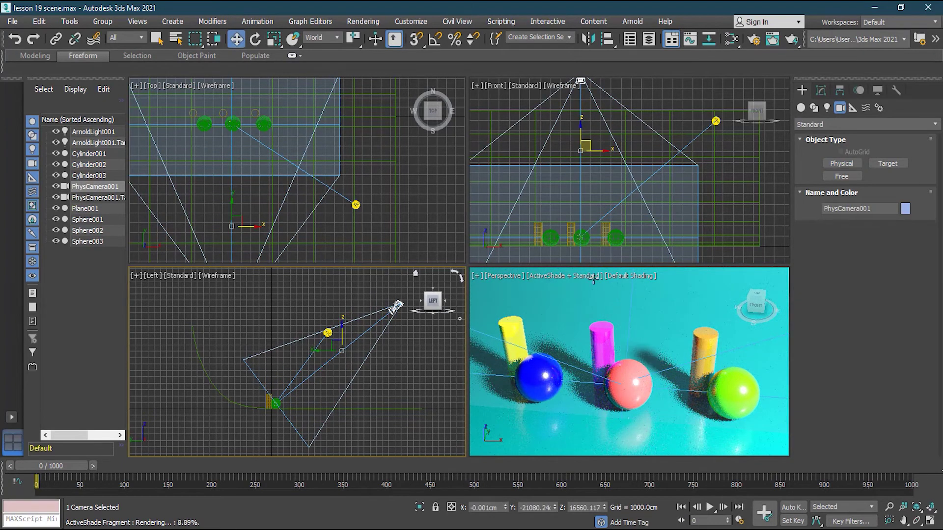
click(506, 276)
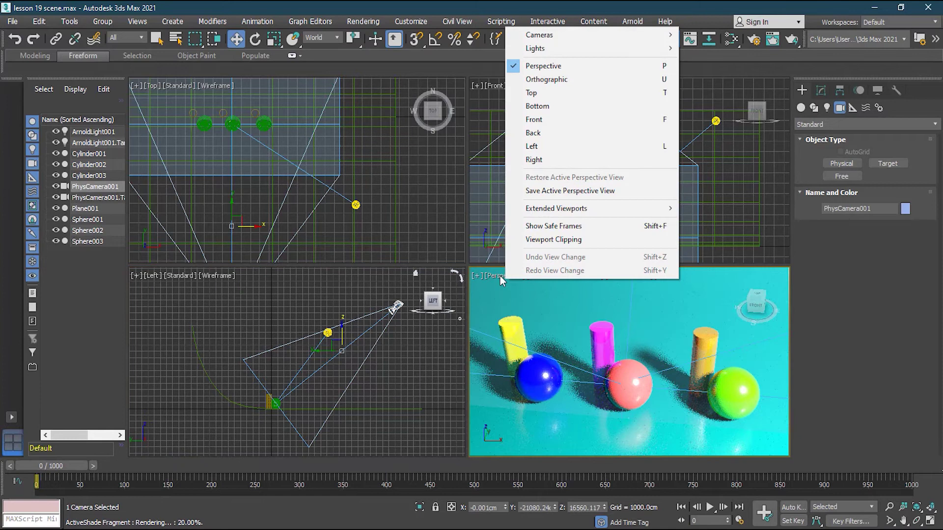
mouse_move(584, 36)
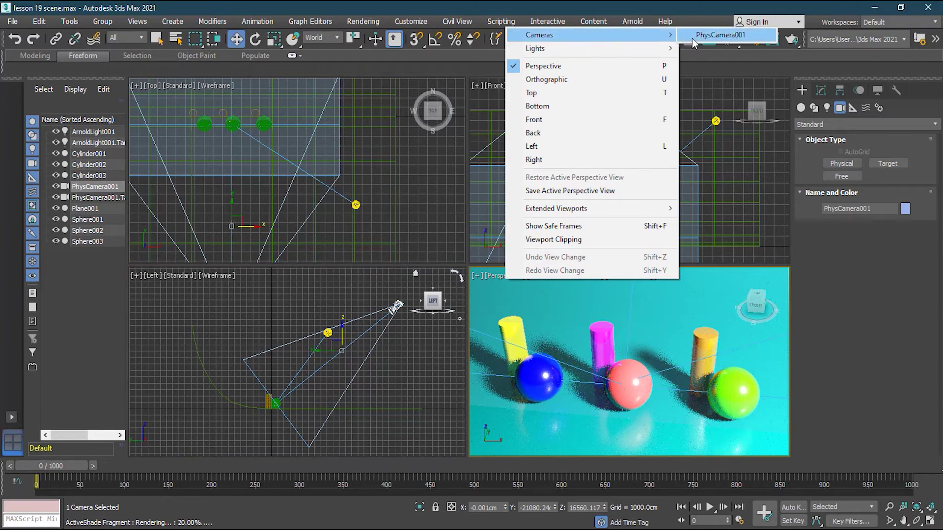
click(696, 38)
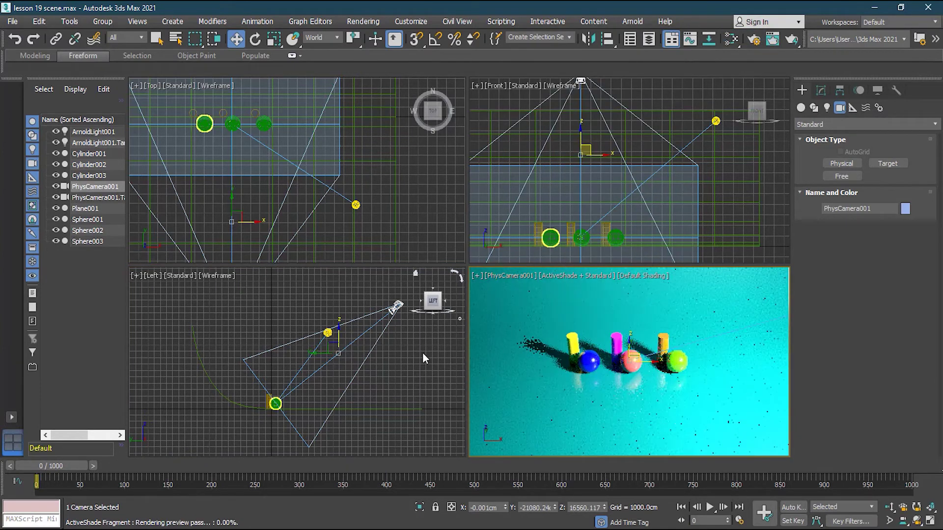
scroll(254, 220, down, 3)
middle_drag(253, 248, 255, 199)
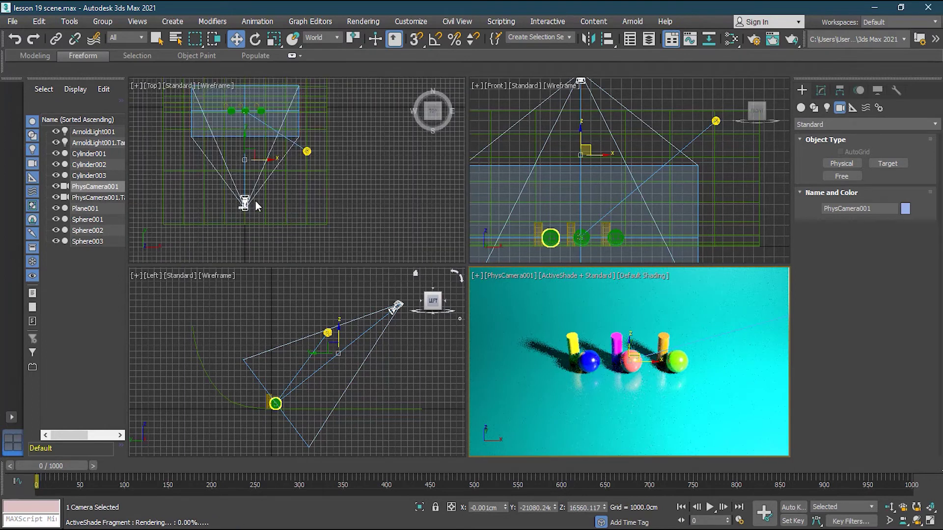
click(245, 202)
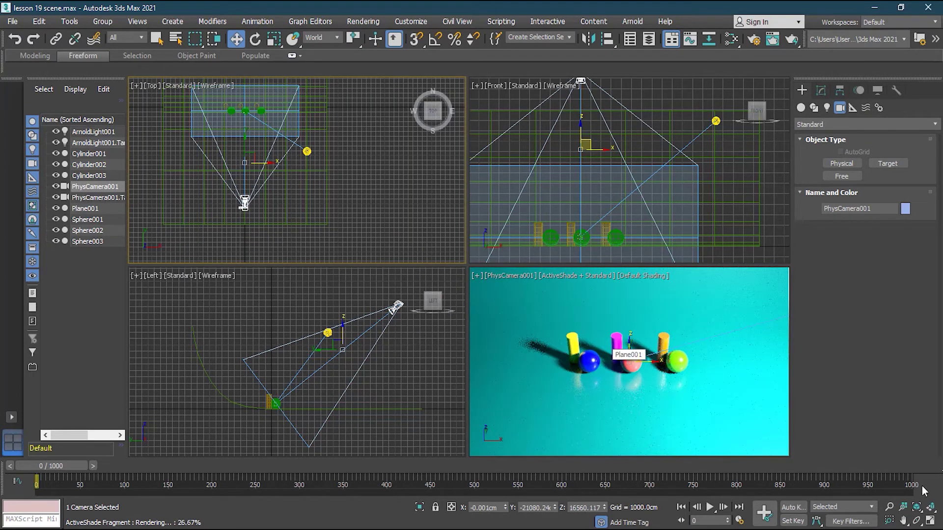
click(889, 507)
click(788, 440)
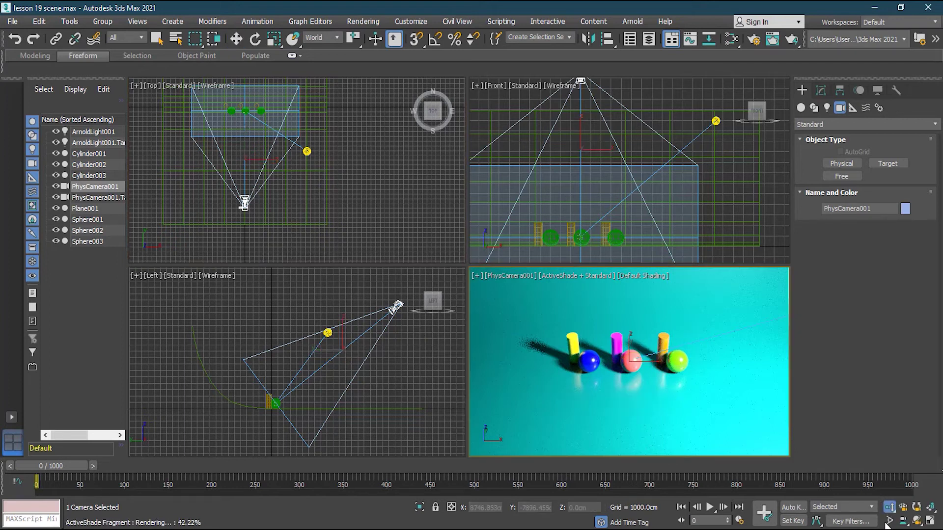
click(890, 520)
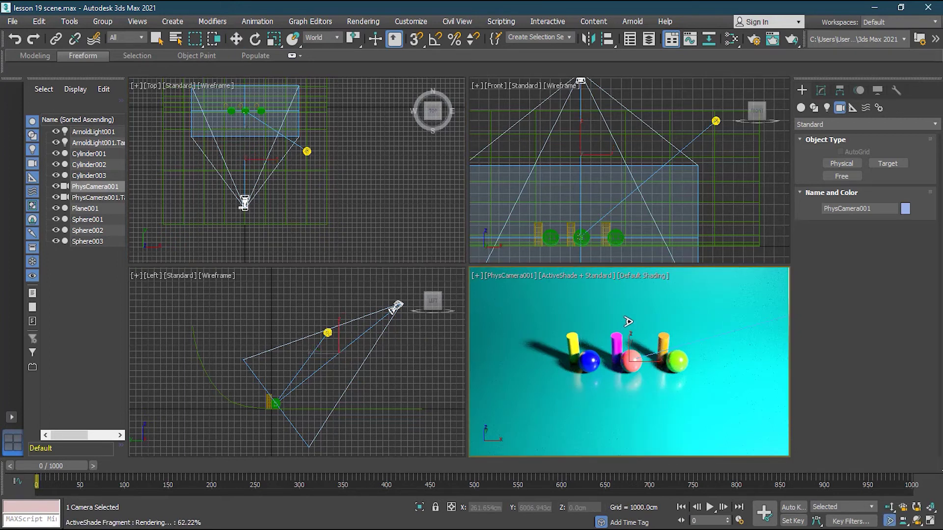
- Move the physical camera closer to the objects and lower it in the Left view
click(236, 39)
drag(375, 315, 374, 341)
drag(326, 373, 267, 397)
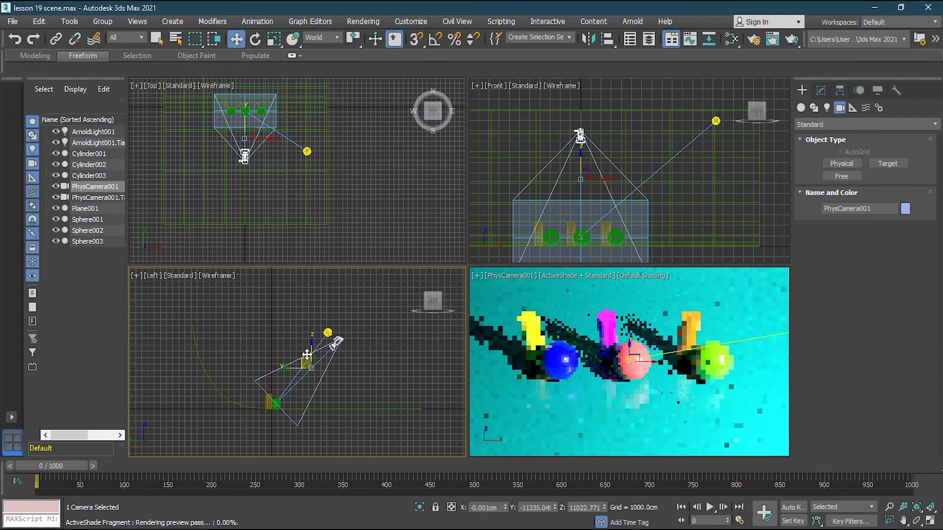
drag(312, 343, 315, 388)
- Reposition the physical camera for an angled close view of the objects, at about X 3817, Y -10047, Z 3517 cm
scroll(242, 125, up, 2)
scroll(242, 126, up, 3)
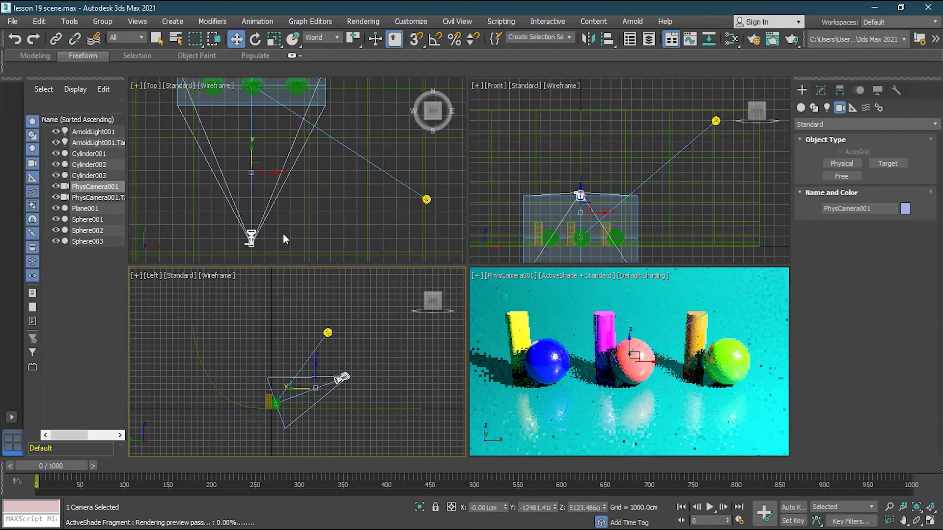
drag(266, 173, 324, 155)
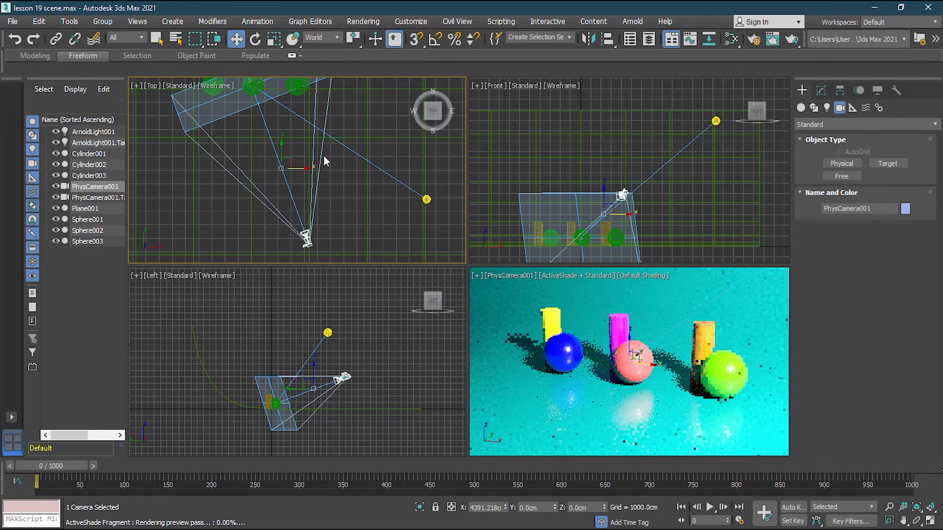
drag(313, 387, 281, 392)
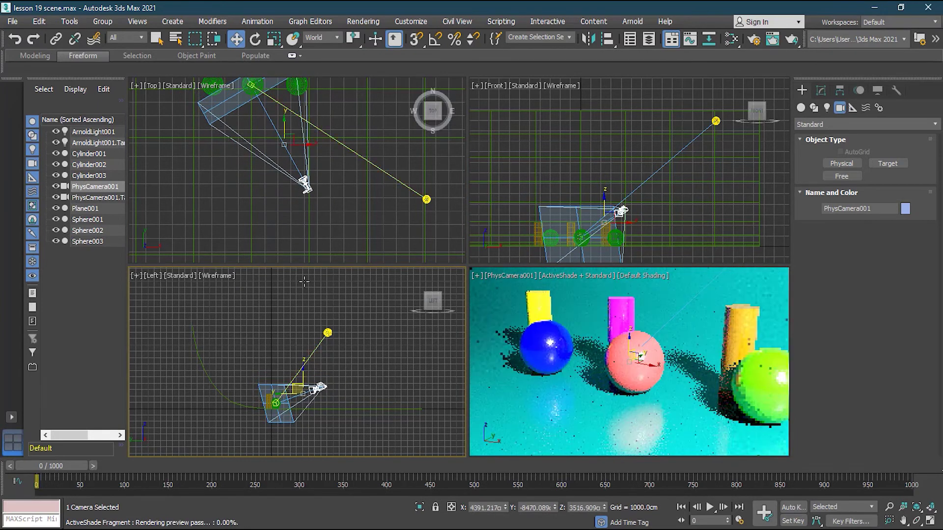
mouse_move(292, 135)
mouse_down()
mouse_move(277, 144)
mouse_move(292, 151)
mouse_up()
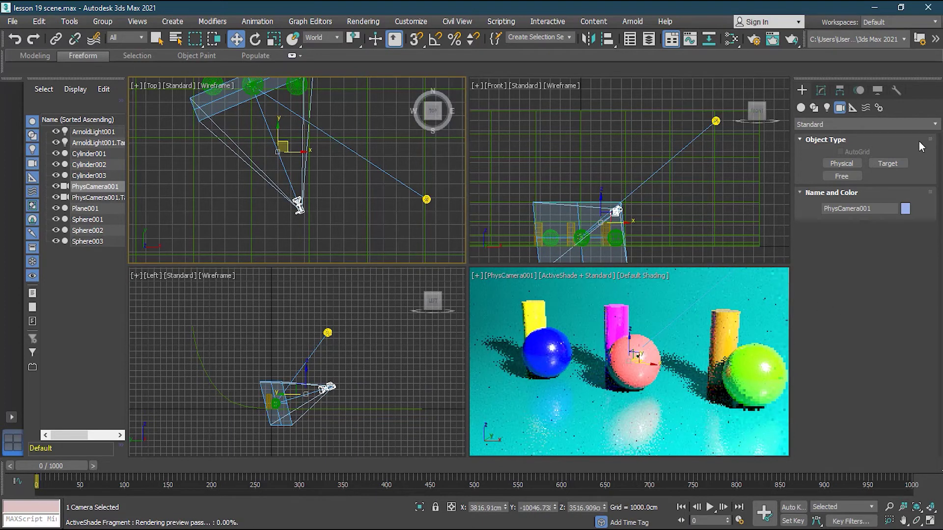
- Try the APS-H (Canon) film sensor preset on the physical camera and restore 35mm (Full Frame)
click(821, 90)
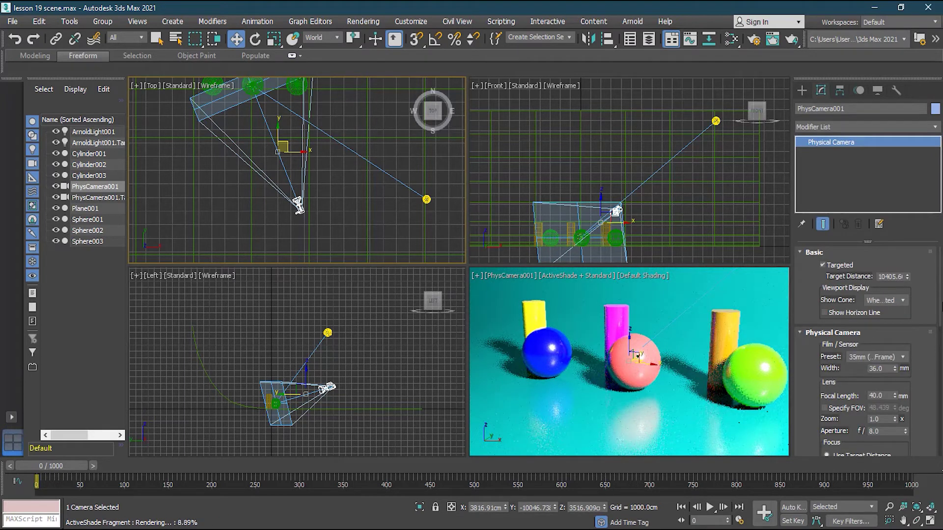
drag(941, 304, 940, 324)
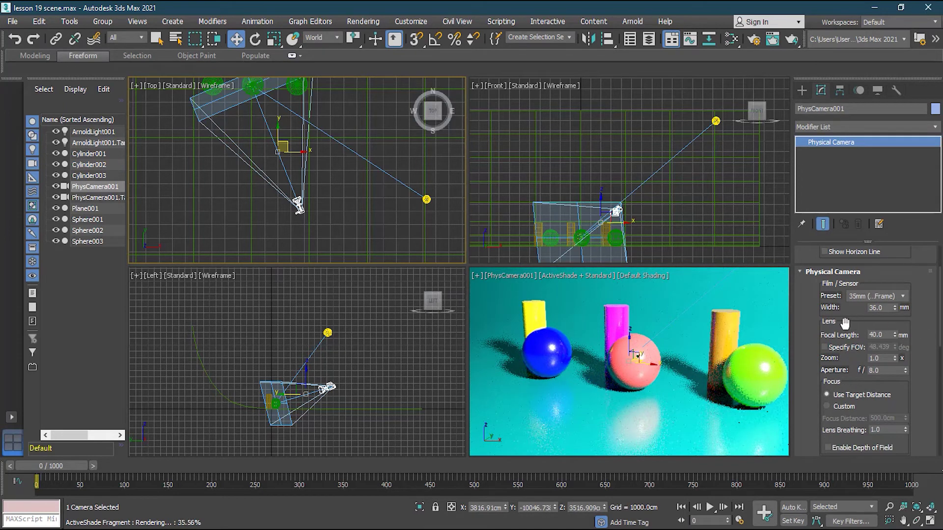
click(881, 296)
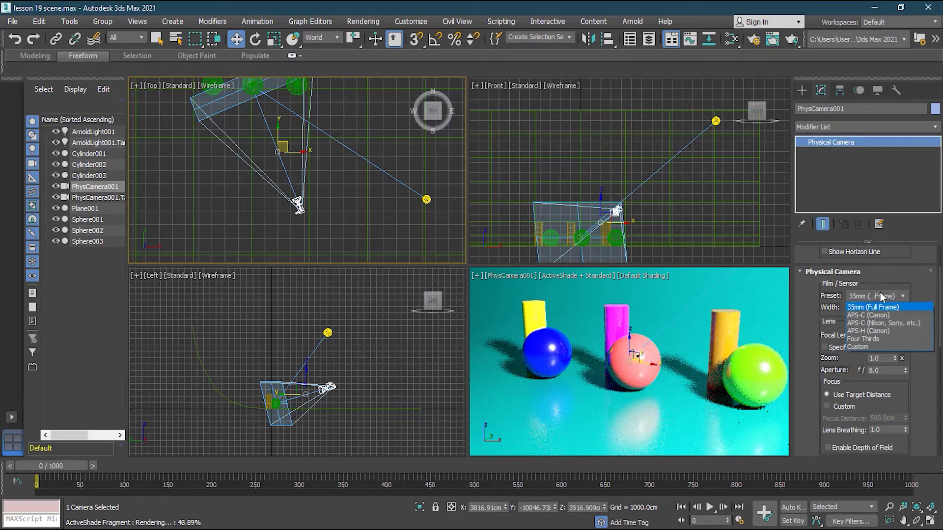
click(888, 330)
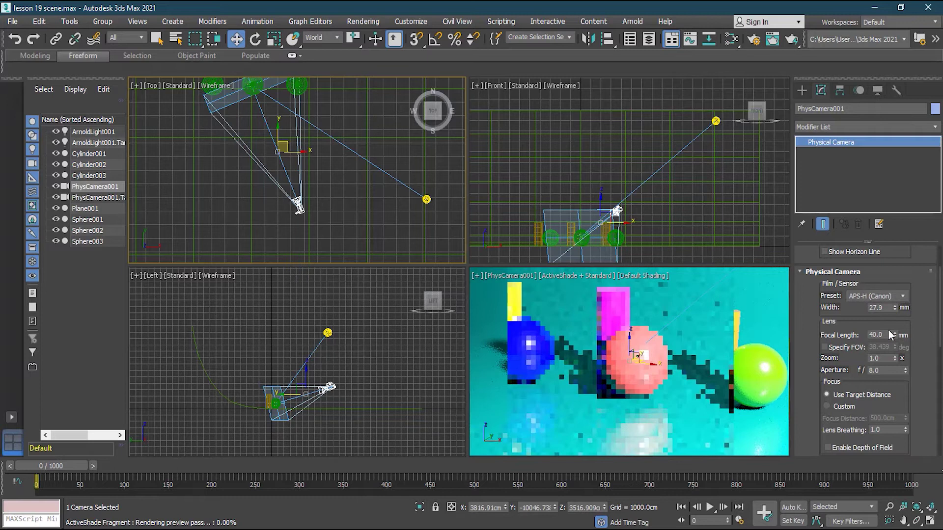
click(887, 299)
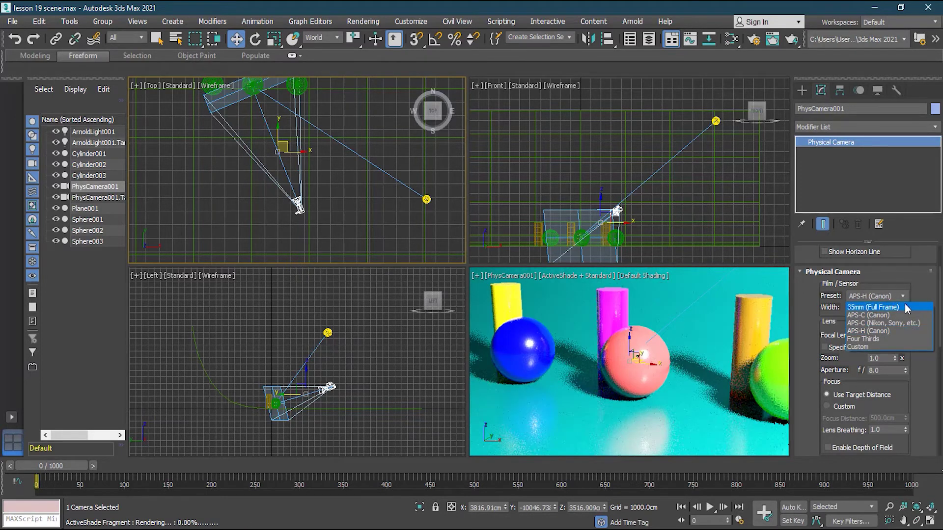
click(905, 307)
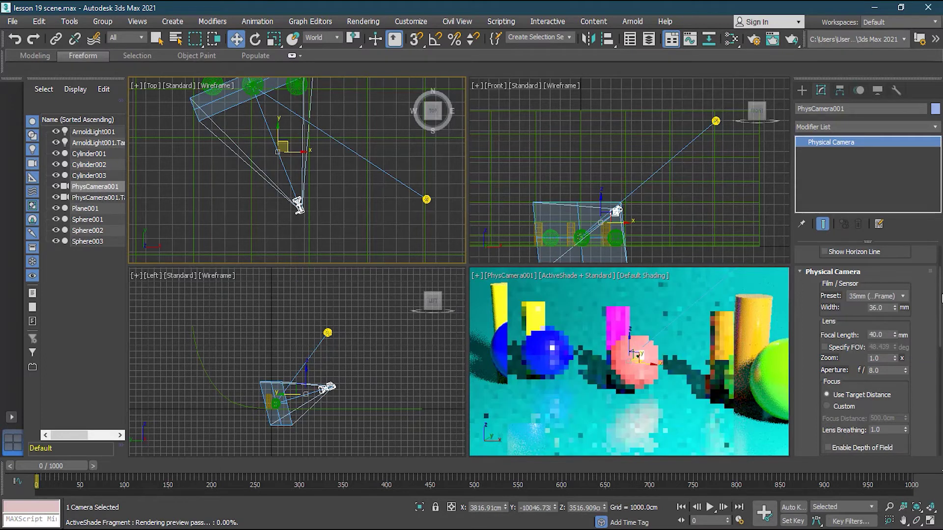
- Switch the physical camera's exposure gain to Manual and set it to 100 ISO
drag(941, 298, 941, 368)
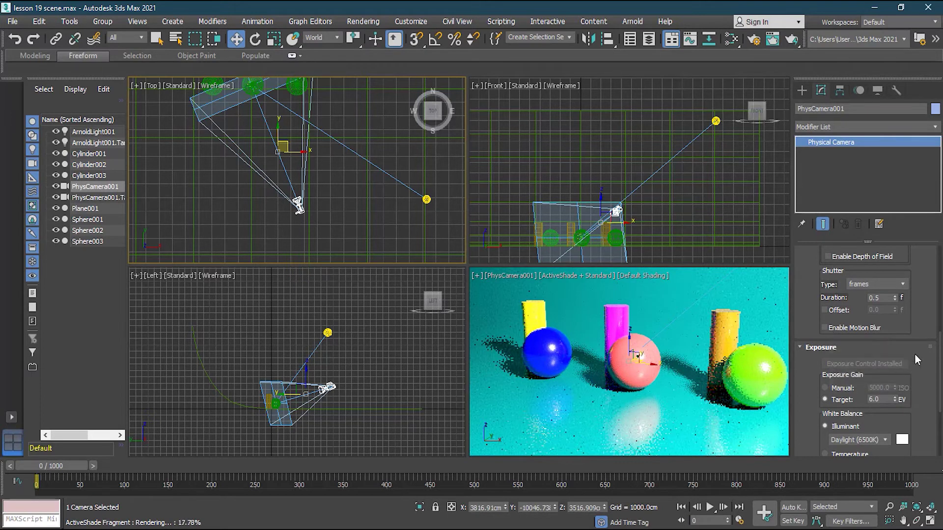
drag(940, 373, 940, 400)
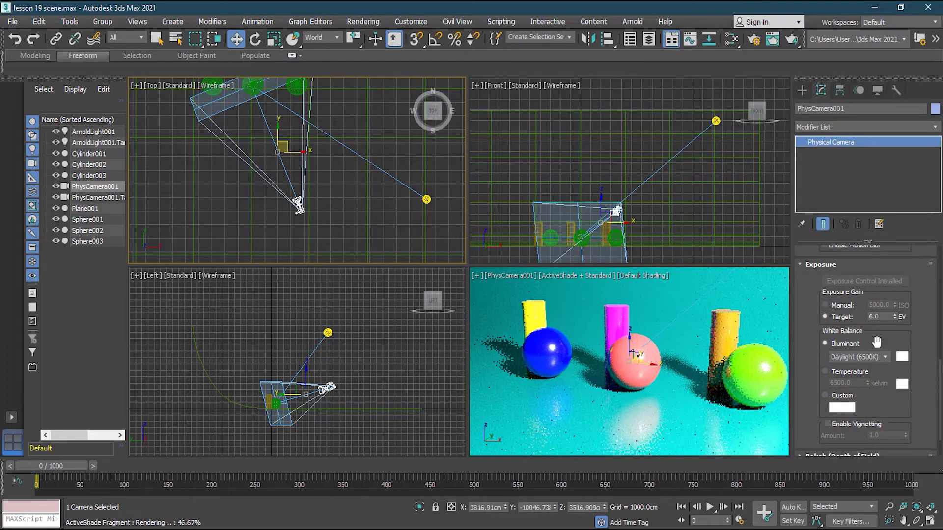
scroll(893, 381, up, 2)
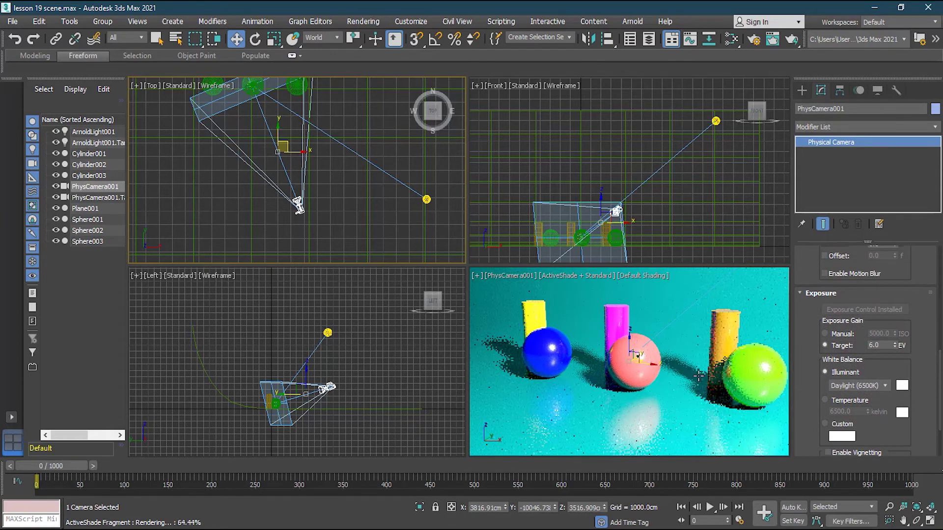
double_click(870, 346)
text(5)
key(Return)
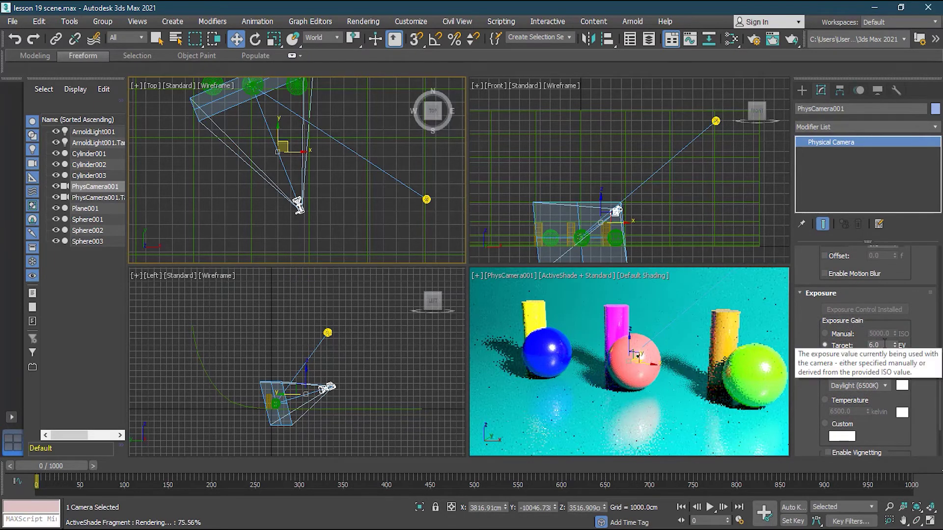
scroll(882, 327, down, 2)
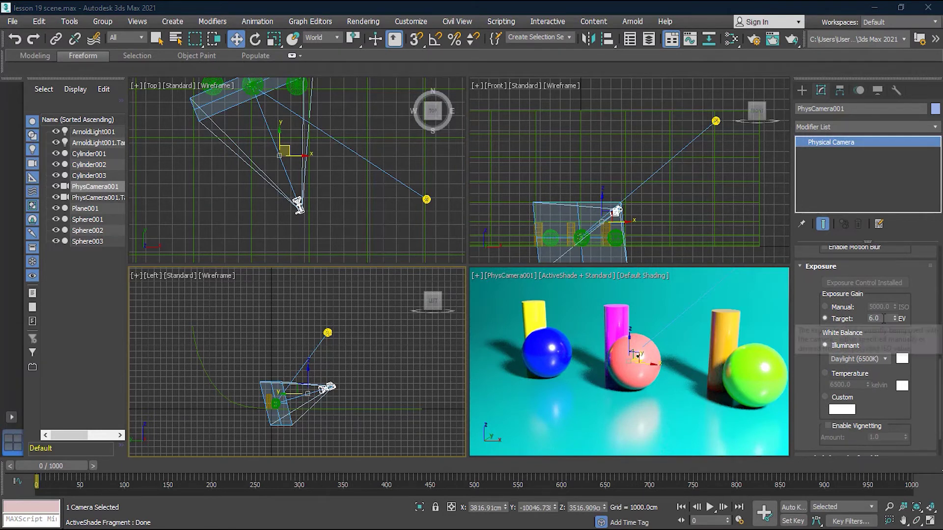
click(841, 312)
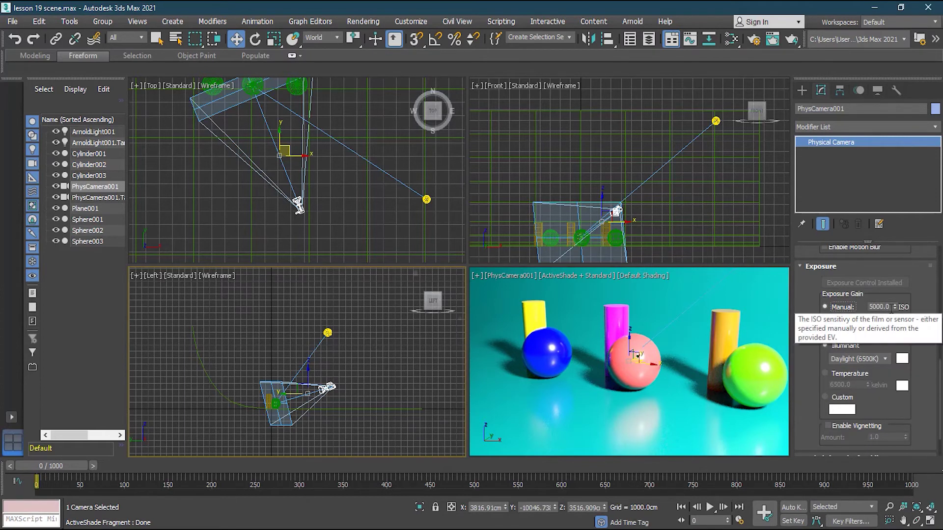
click(889, 307)
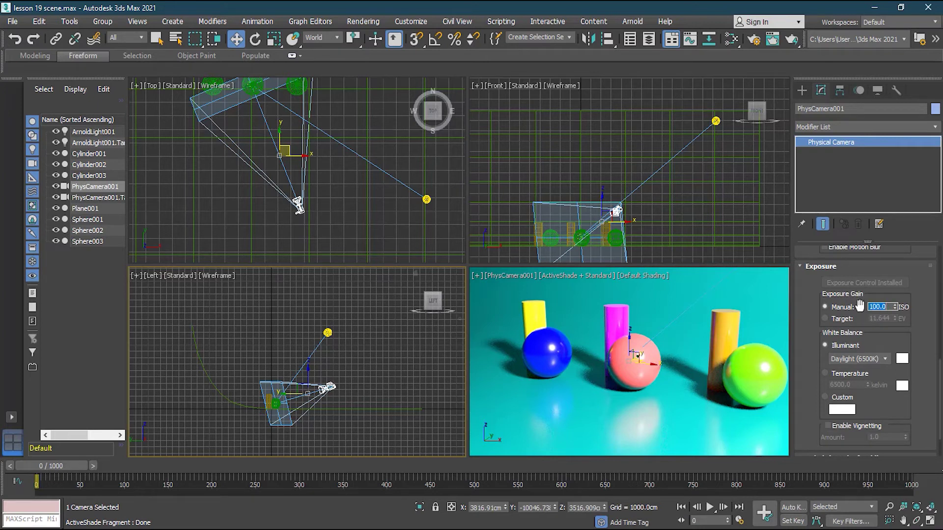
- Restart the Arnold ActiveShade render in the PhysCamera001 viewport to apply the 100 ISO exposure
click(589, 276)
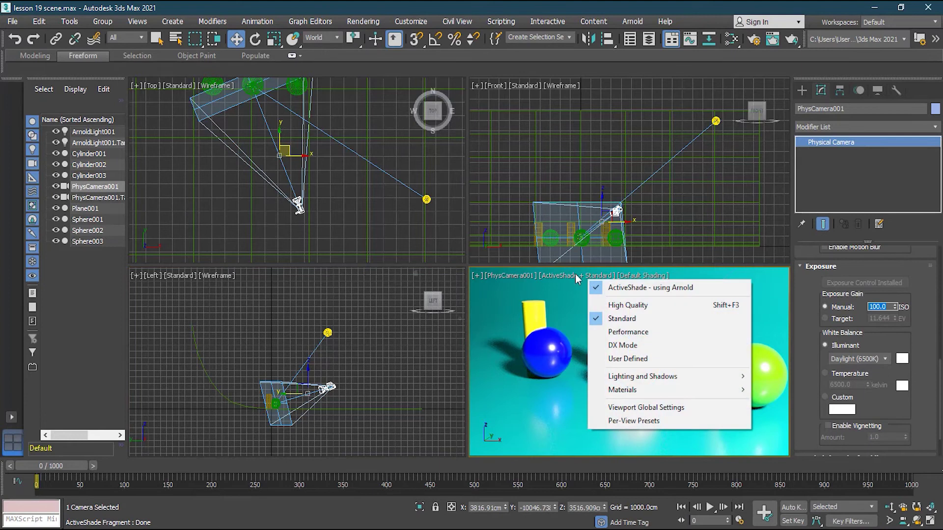
click(669, 289)
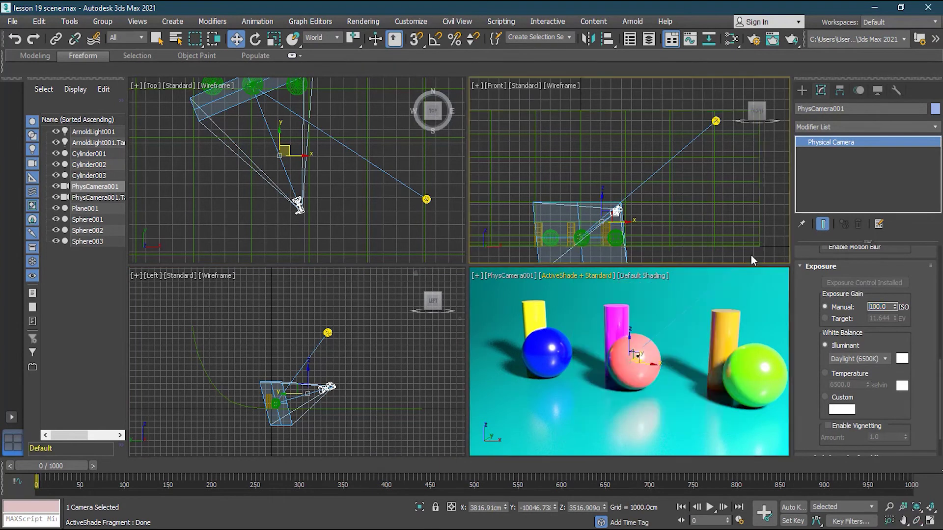
click(638, 292)
click(590, 278)
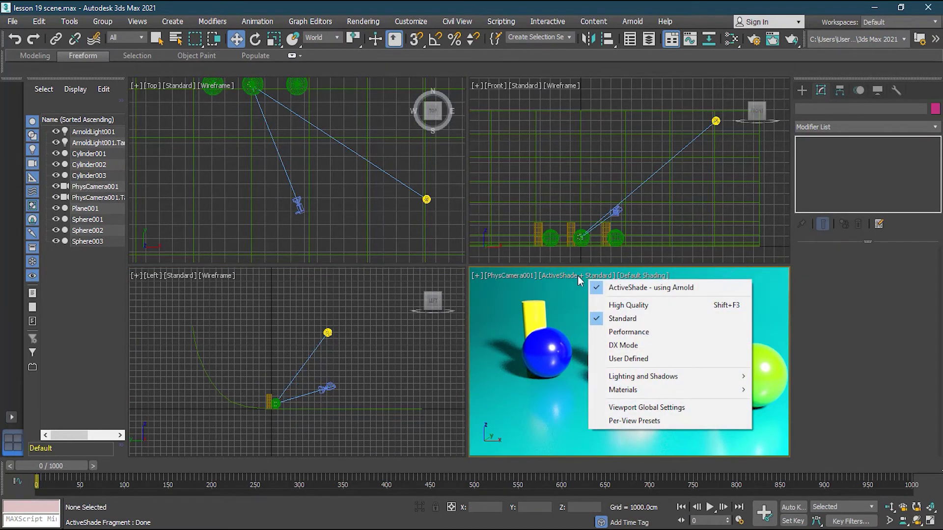
click(585, 286)
click(583, 283)
click(585, 286)
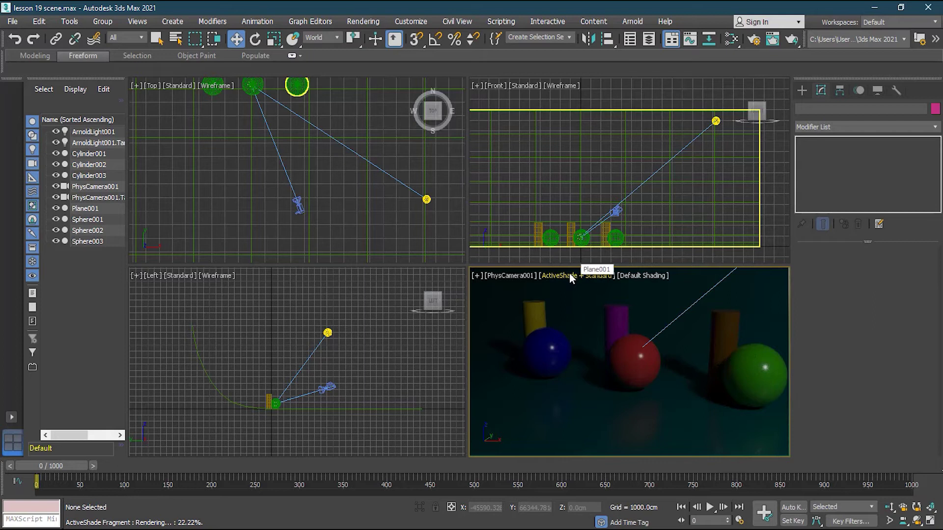
- Reselect the physical camera and set its manual exposure gain to 500 ISO
click(332, 387)
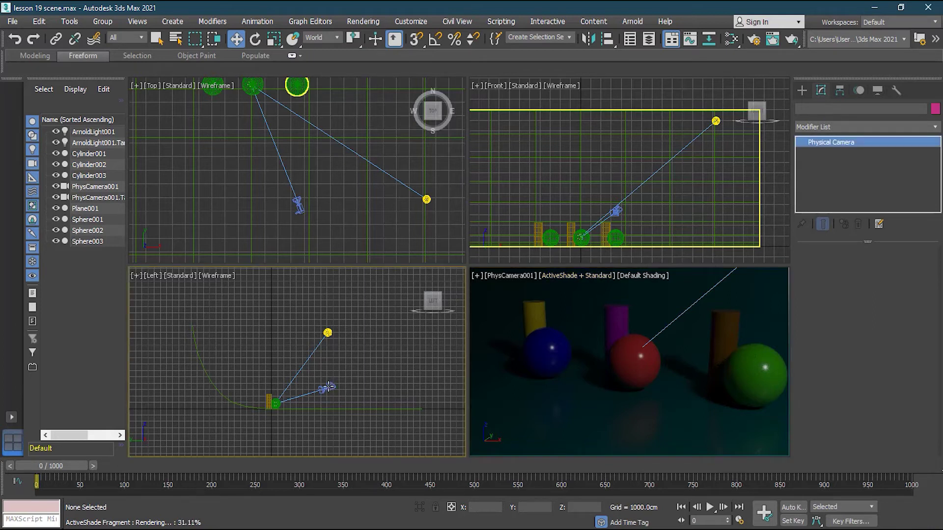
key(ctrl+z)
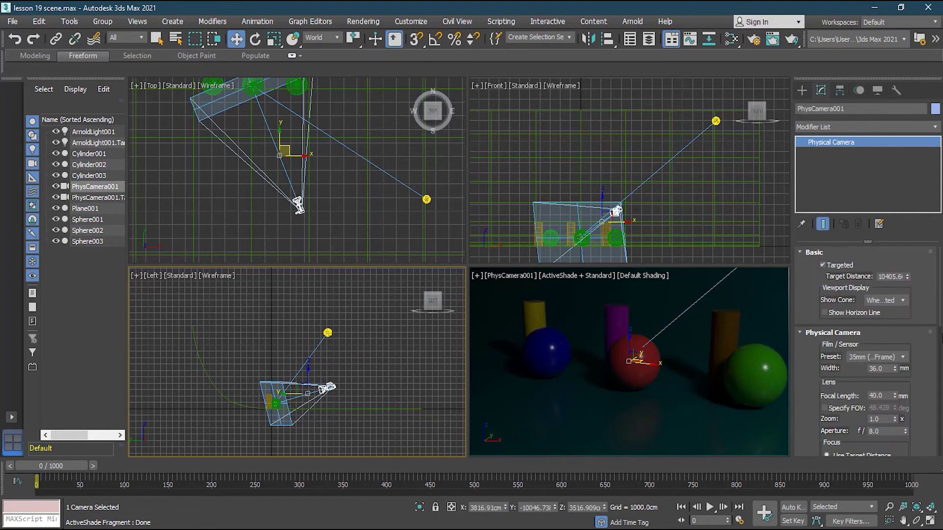
scroll(894, 344, down, 10)
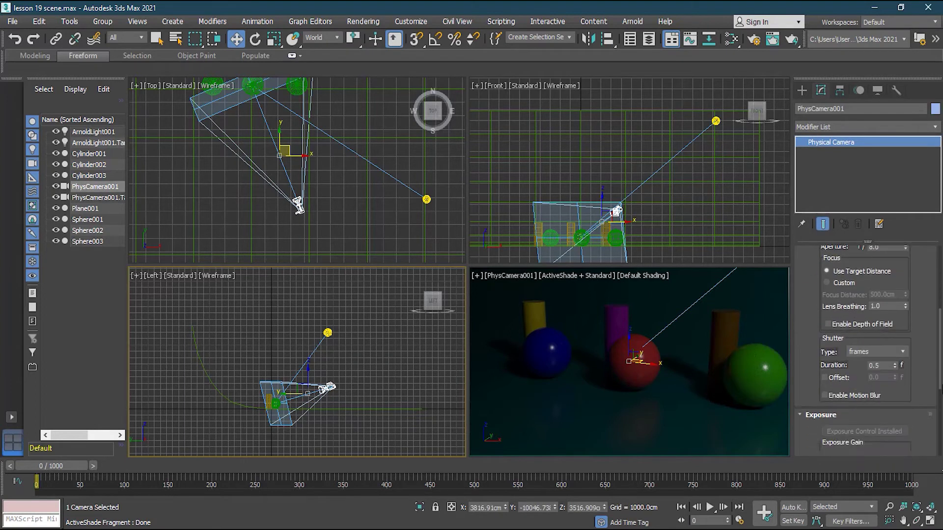
drag(889, 328, 860, 328)
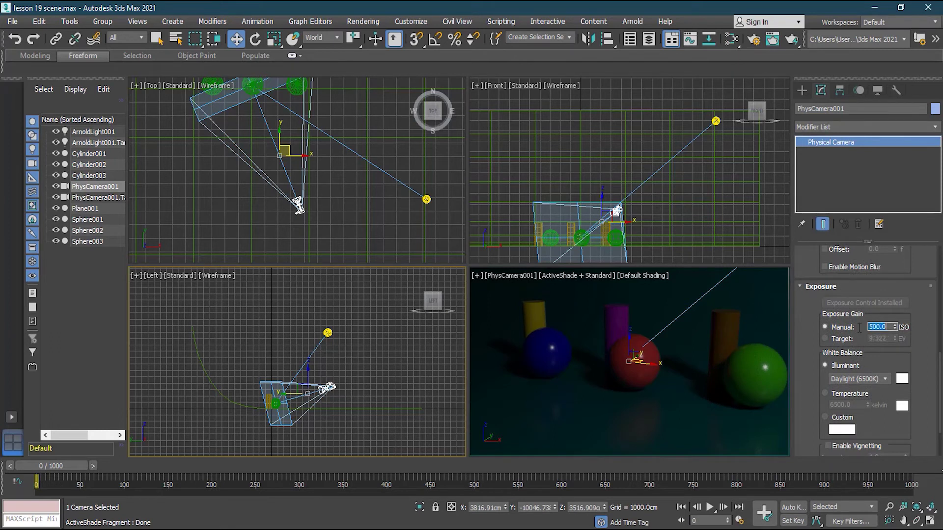
- Restart ActiveShade in the camera viewport to render with the 500 ISO exposure, and clear the selection
click(587, 277)
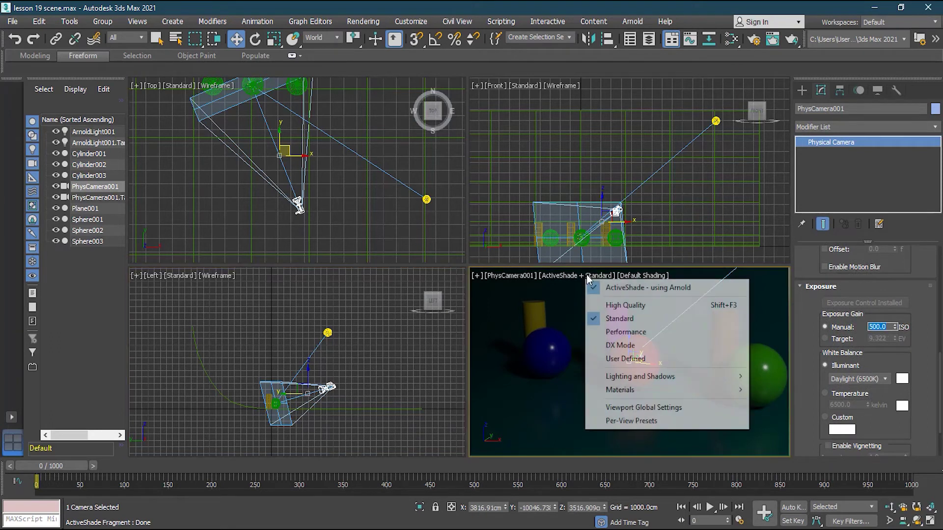
click(619, 282)
click(573, 273)
click(558, 274)
click(591, 284)
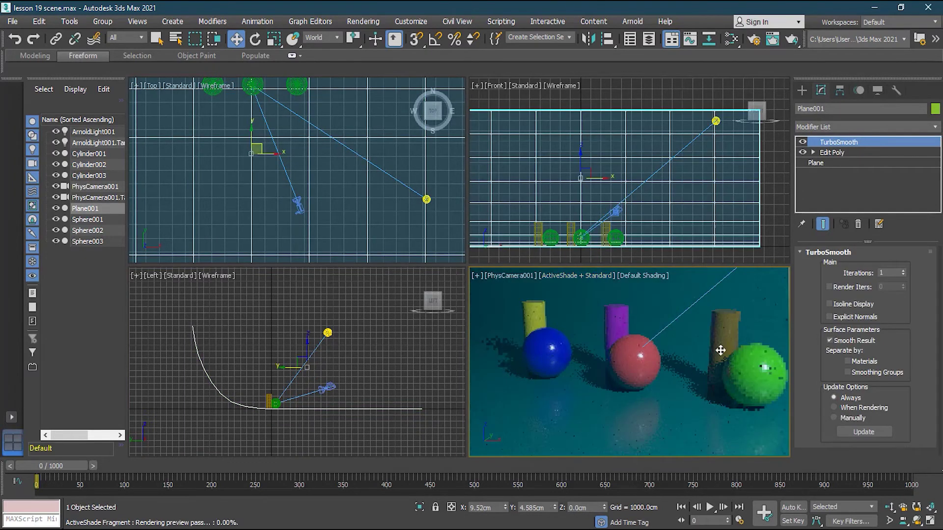
click(435, 372)
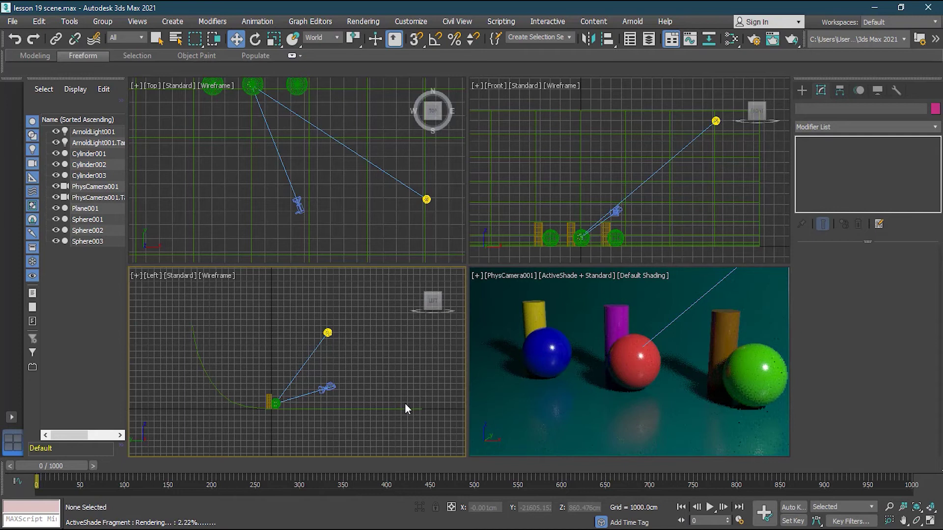
- Examine the physical camera's Bokeh (Depth of Field), Lens Distortion and Miscellaneous settings
click(333, 388)
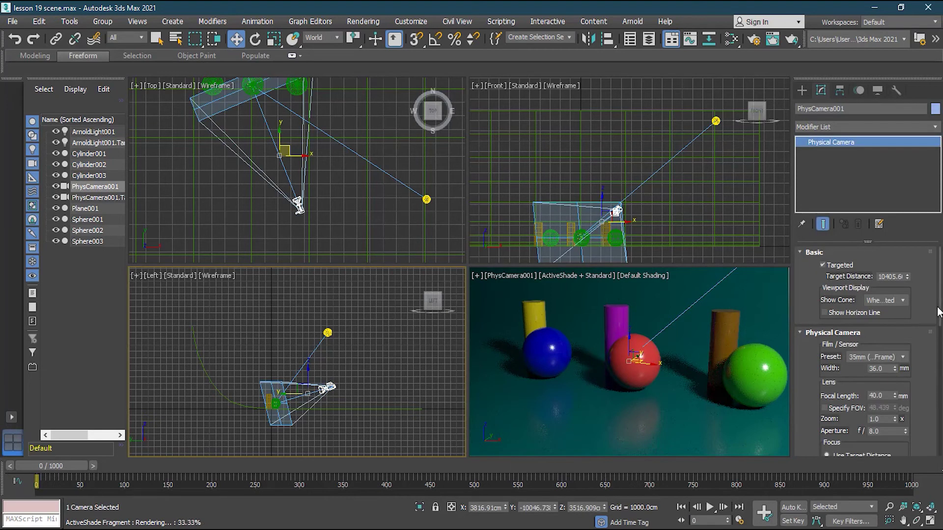
scroll(939, 313, down, 10)
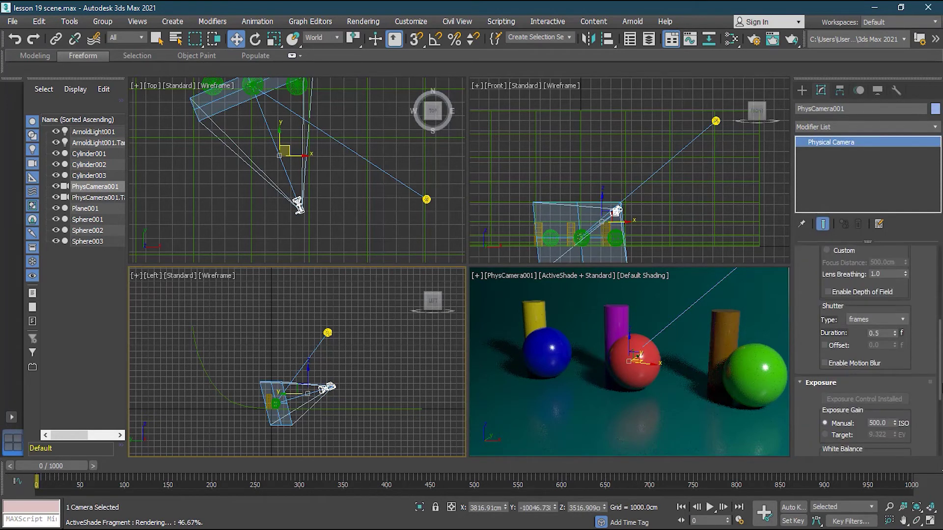
scroll(941, 397, down, 5)
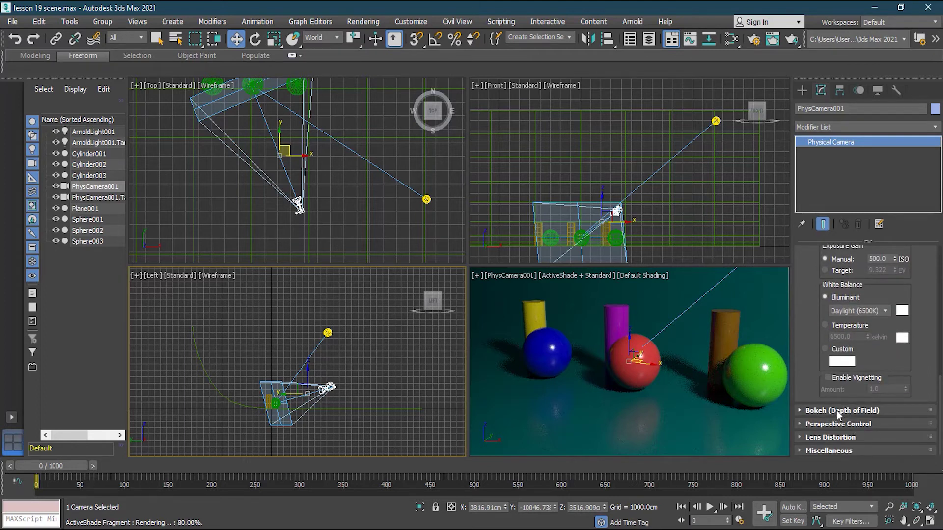
click(865, 411)
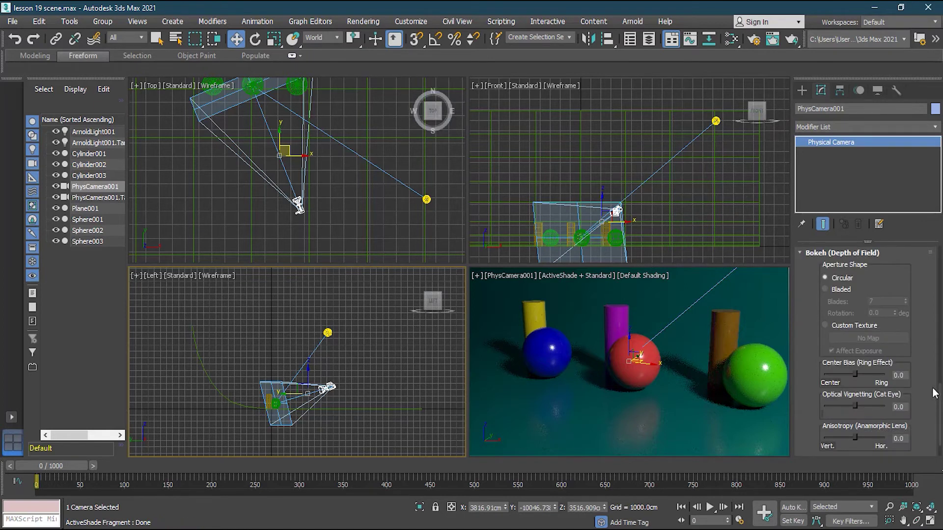
mouse_move(940, 399)
mouse_down()
mouse_move(941, 417)
mouse_move(941, 385)
mouse_move(941, 416)
mouse_up()
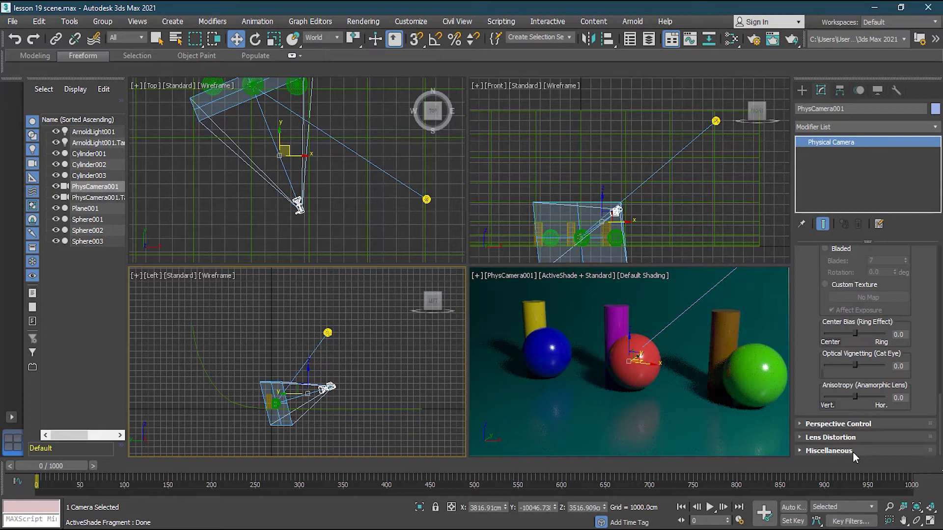
click(850, 437)
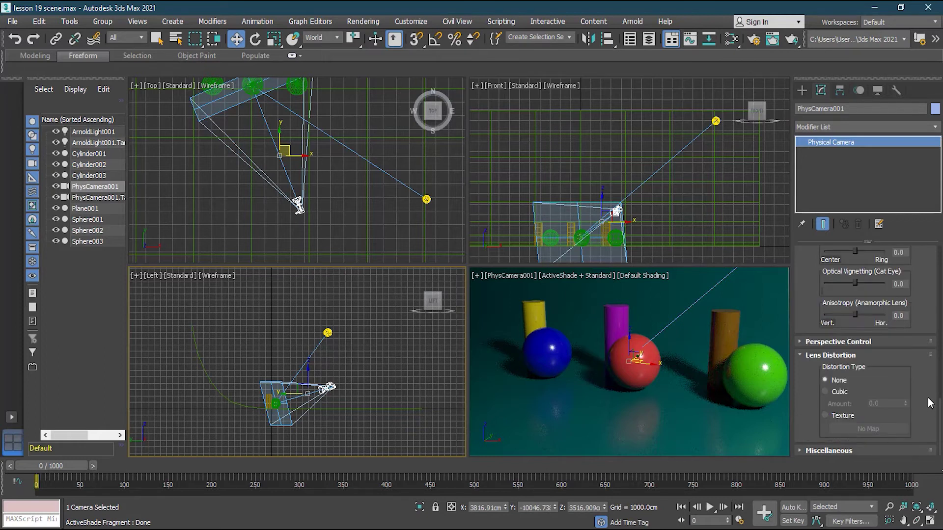
click(835, 357)
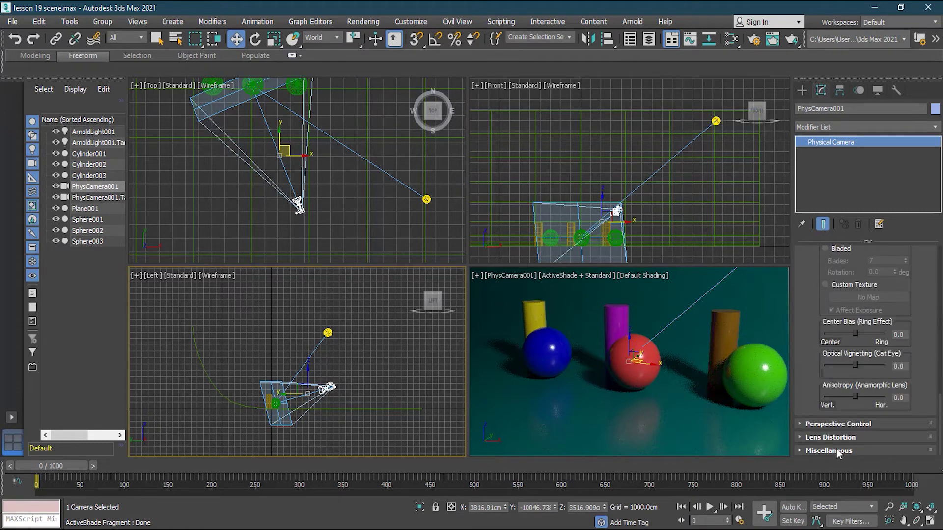
click(836, 449)
click(843, 355)
drag(940, 426, 940, 277)
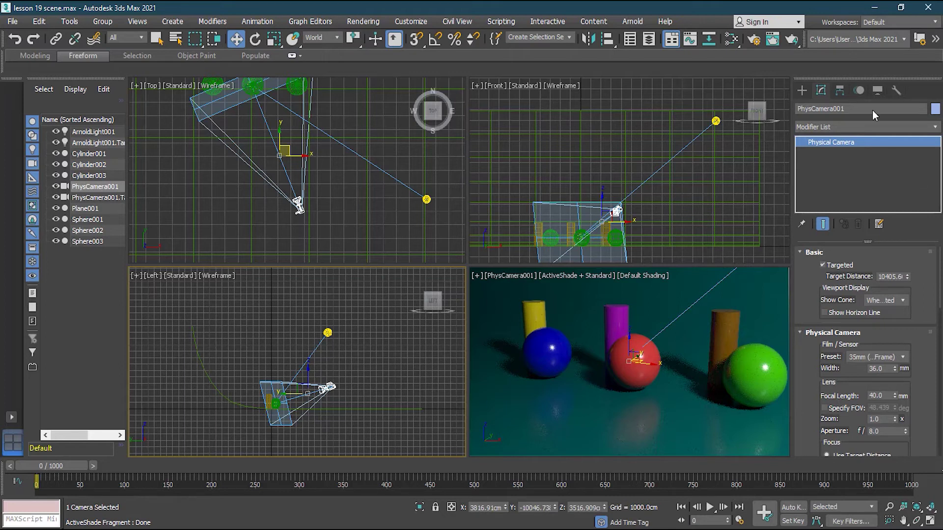
- Add an Arnold Properties modifier to the physical camera and show its Camera settings
click(935, 127)
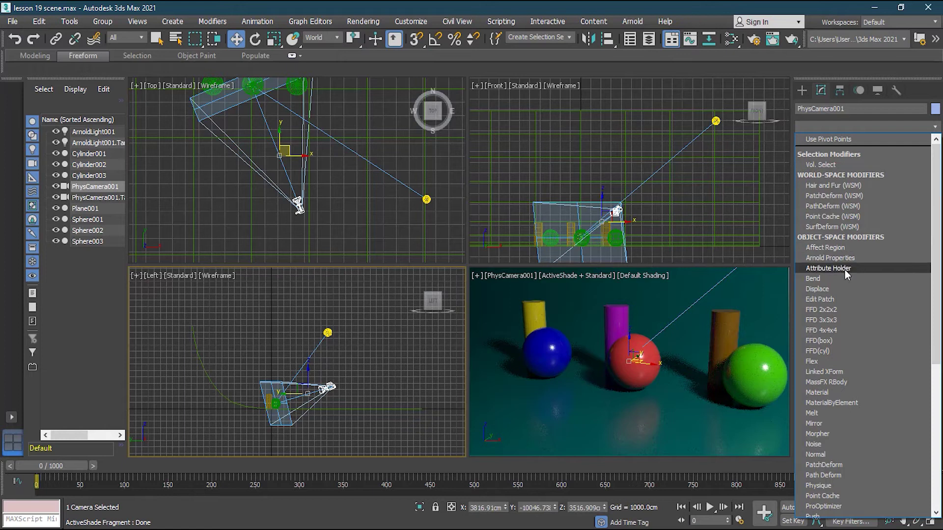
click(827, 258)
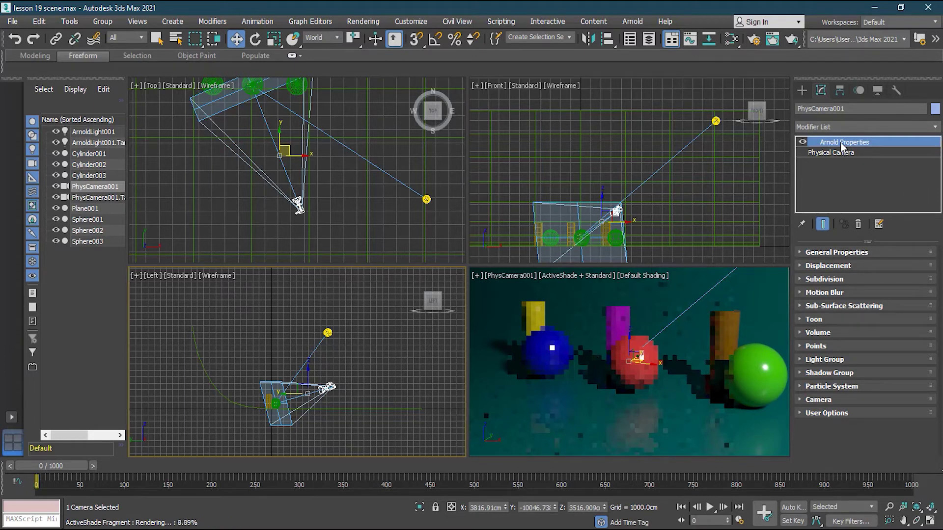
click(798, 399)
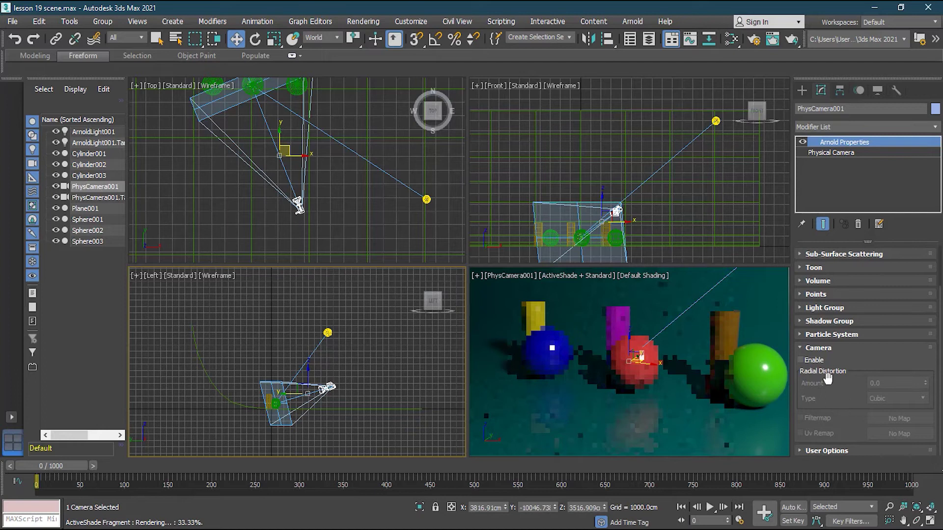
- Try enabling the Camera override in the Arnold Properties modifier, turn it back off and collapse its settings
click(801, 360)
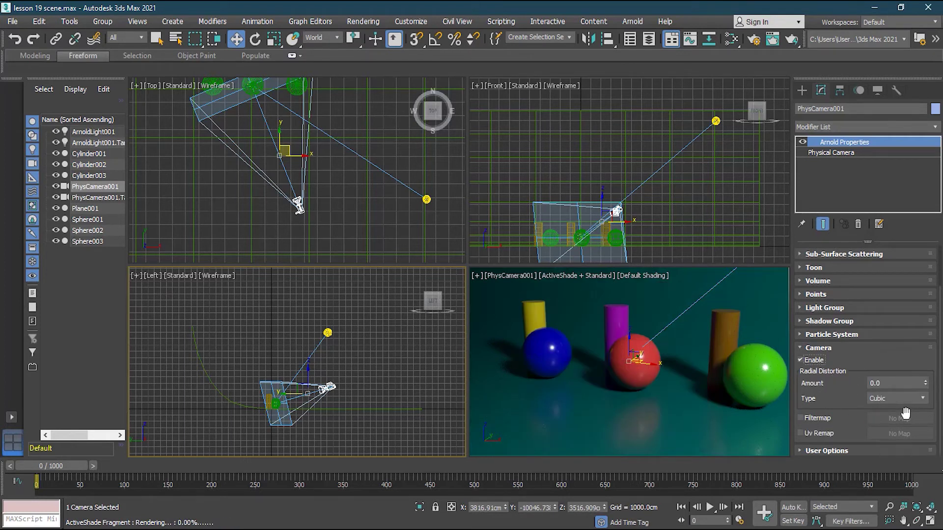
click(802, 360)
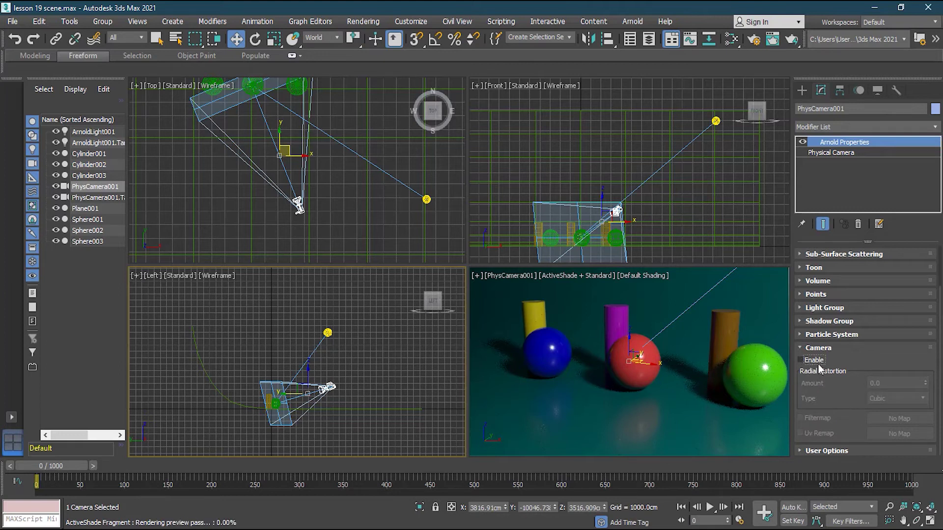
click(802, 348)
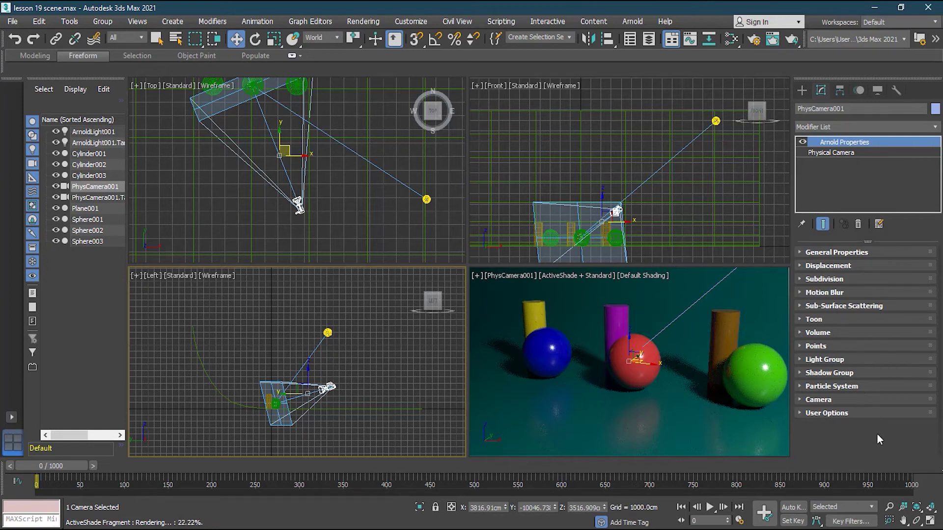
- Select the Arnold light, open the material editor and set the backdrop material's base color weight to 1.0
click(716, 120)
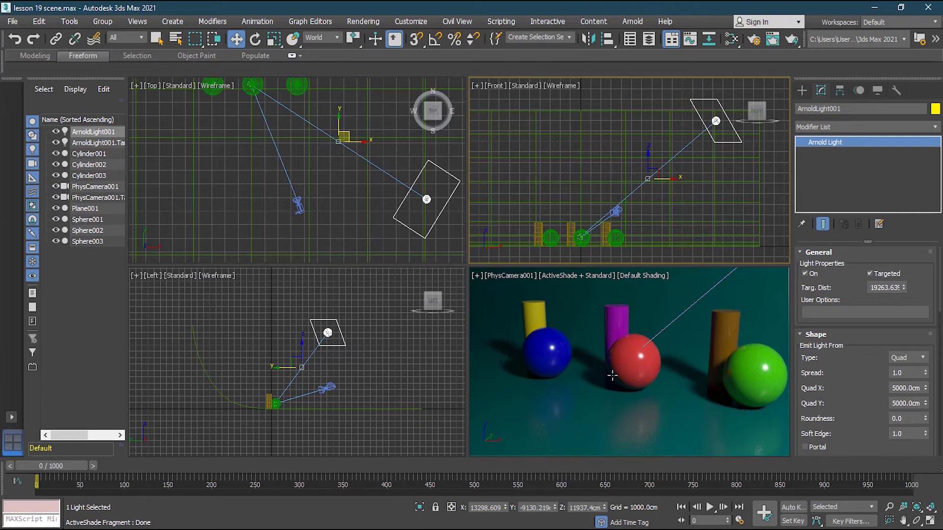
click(732, 39)
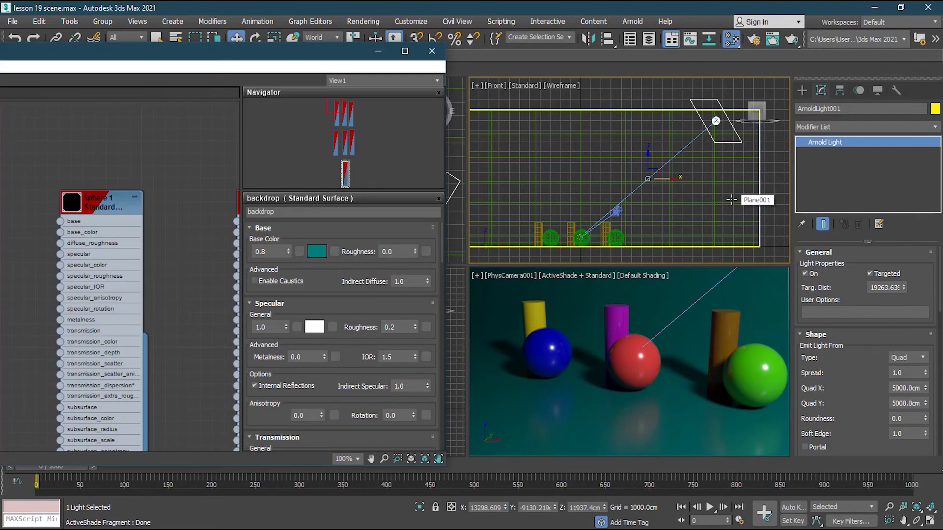
drag(340, 113, 345, 170)
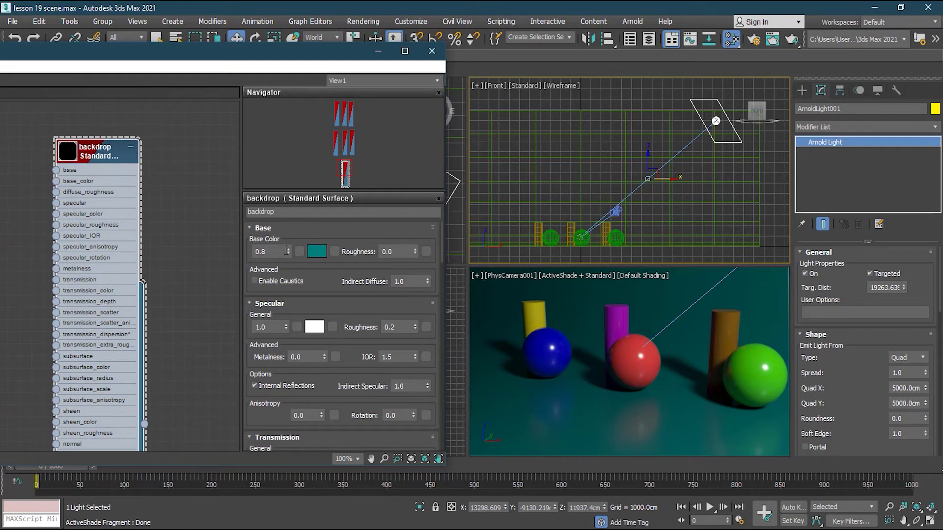
drag(289, 252, 289, 247)
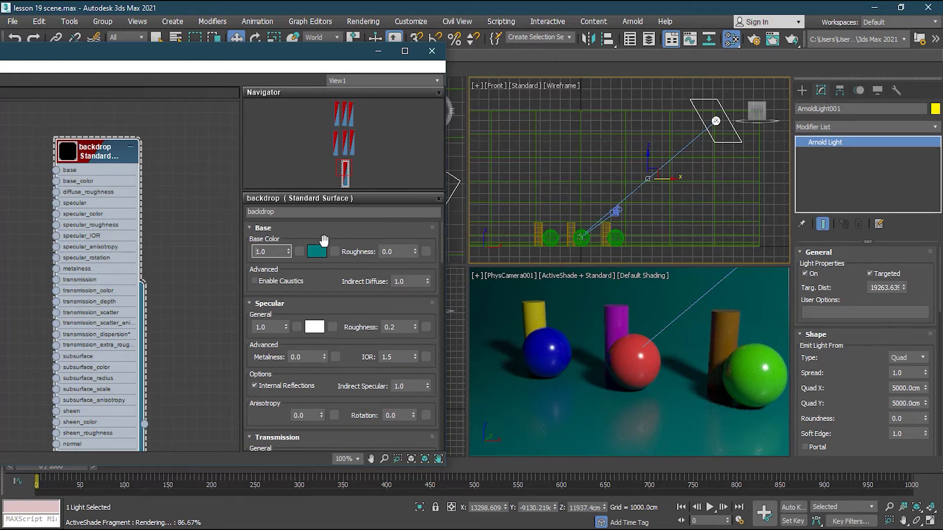
- Compare the backdrop material's specular weight at 0 and 1.0 in the render, finishing at 0
click(250, 229)
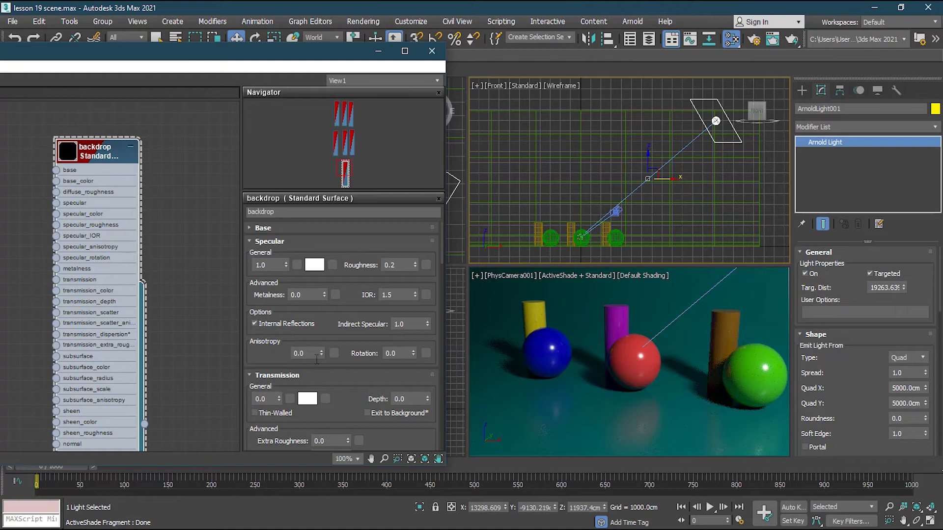
click(276, 267)
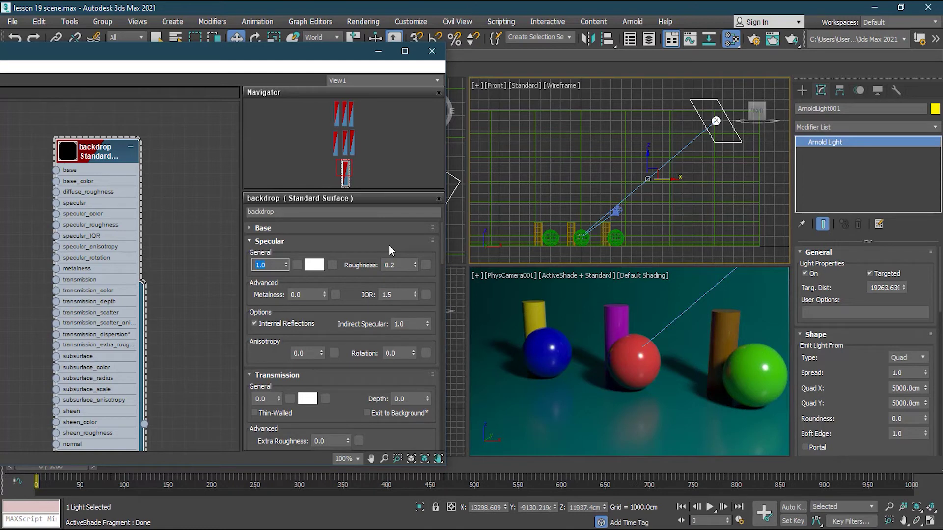
text(0)
key(Return)
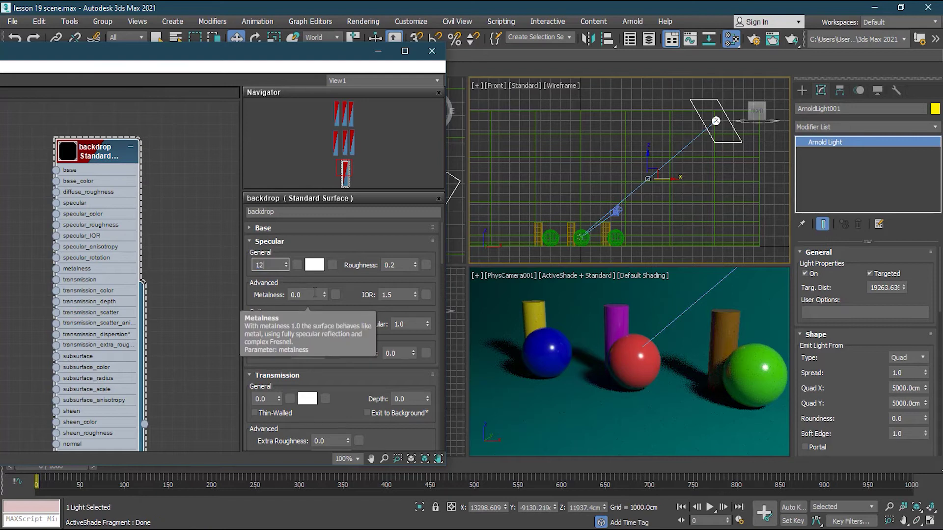
key(Return)
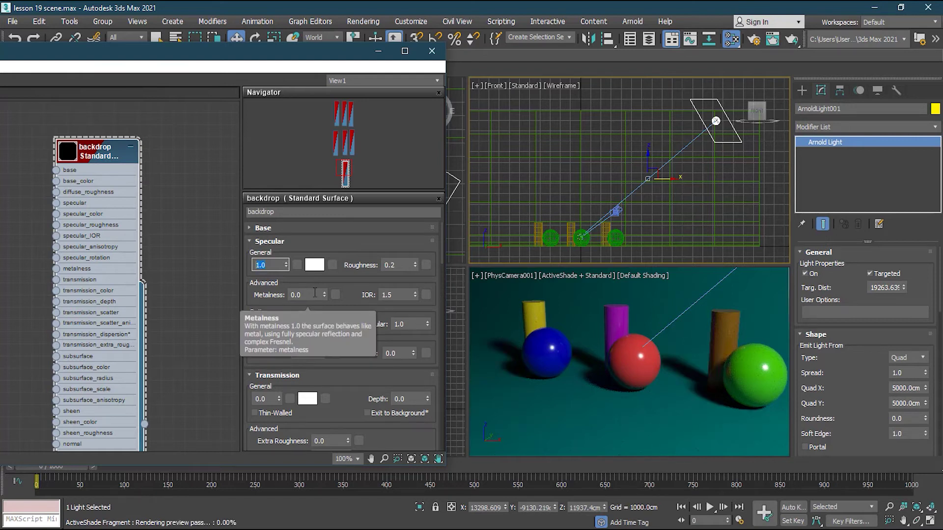
text(0)
key(Return)
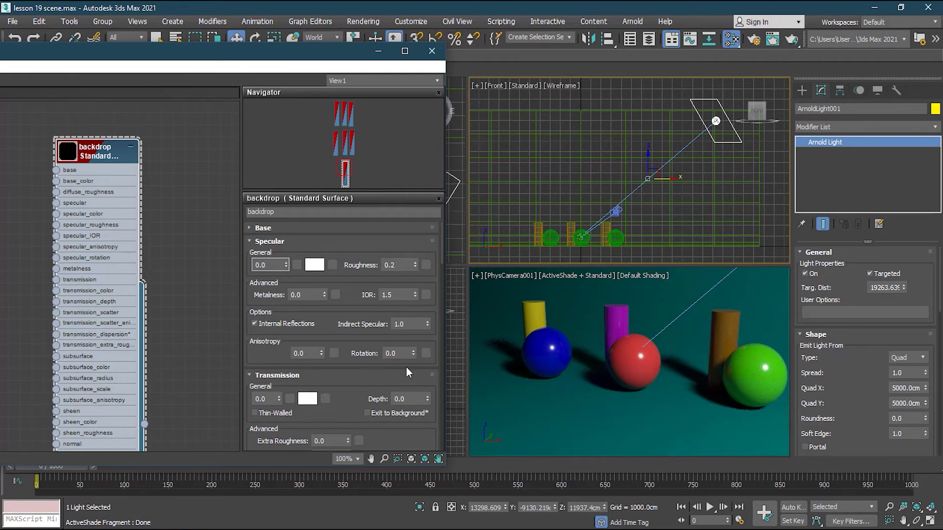
- Show the blue sphere's Sphere 1 material, set its specular weight to 0.5 and clear the object selection
mouse_move(441, 246)
mouse_down()
mouse_move(443, 278)
mouse_move(443, 235)
mouse_up()
click(551, 352)
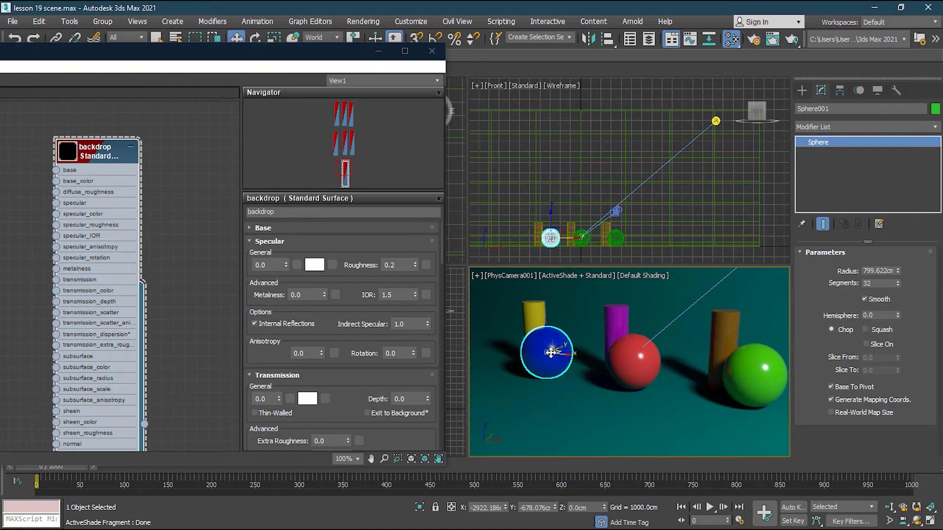
drag(349, 169, 339, 105)
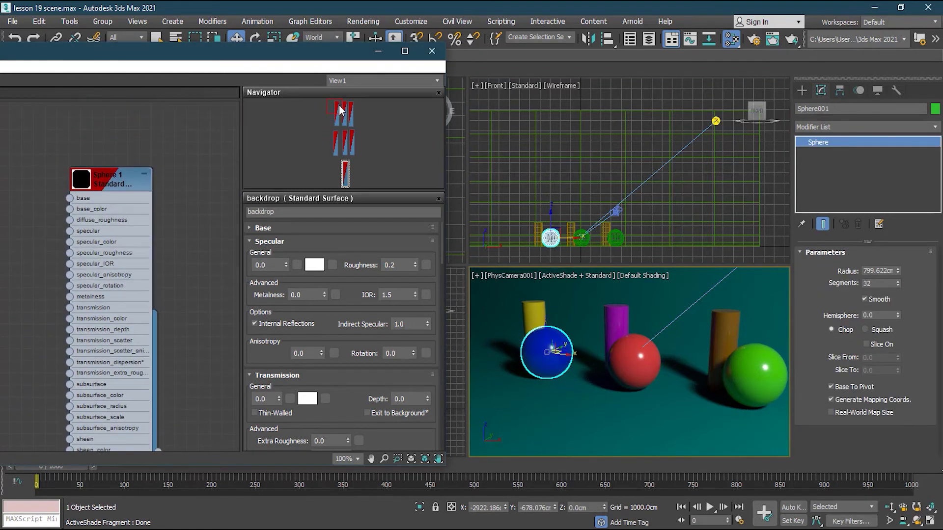
click(112, 180)
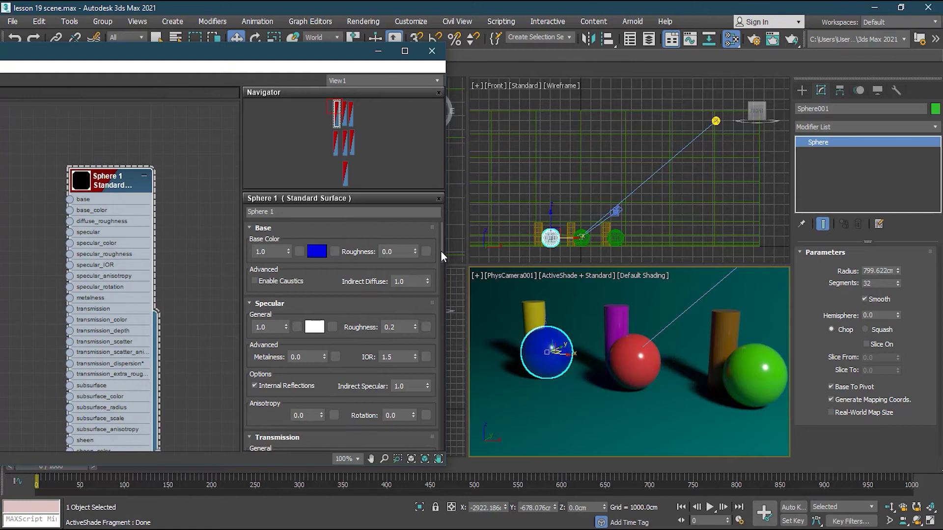
scroll(441, 250, down, 3)
click(275, 281)
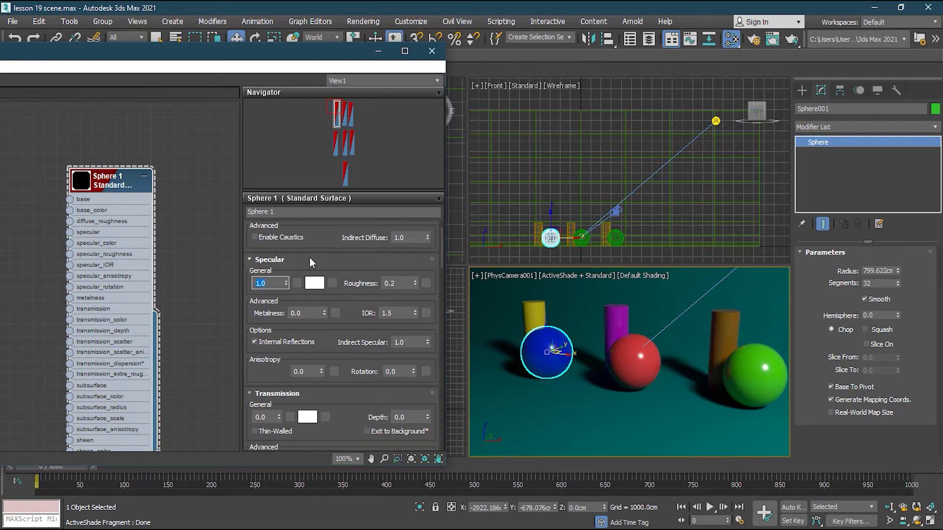
text(0.5)
key(Return)
click(555, 254)
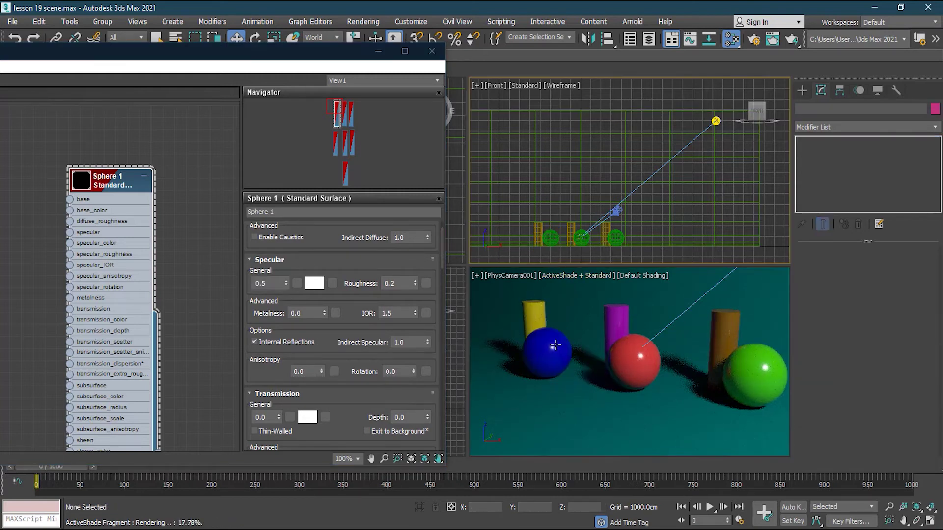
- Try Sphere 1's specular weight at 0 and 0.1, and set it back to 1.0
click(280, 283)
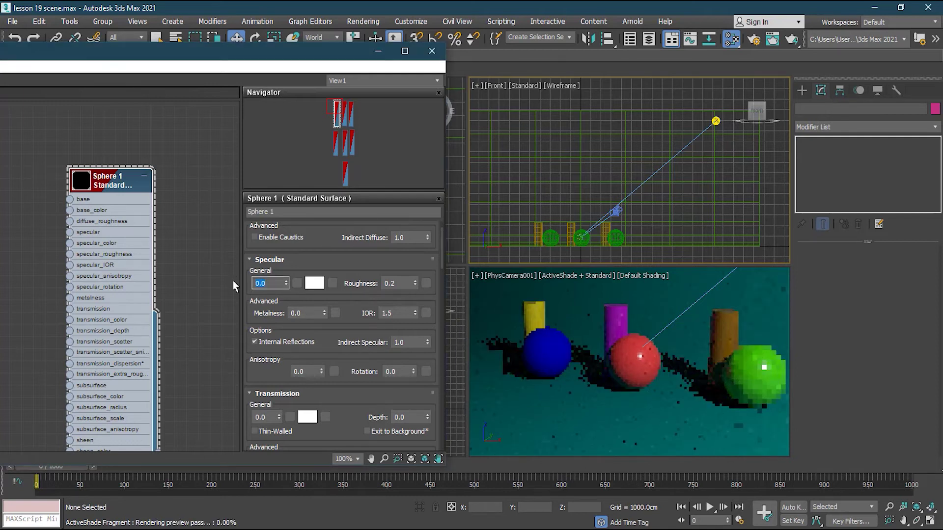
key(Return)
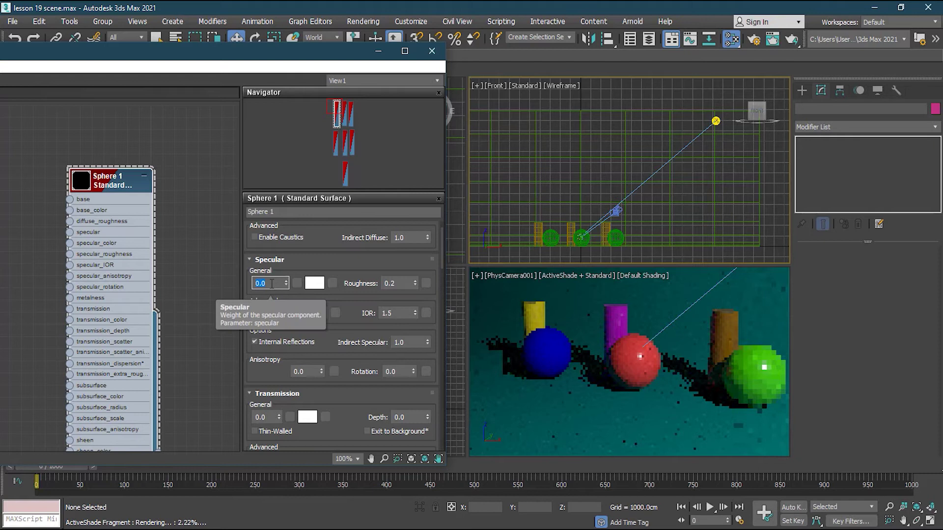
text(.1)
key(Return)
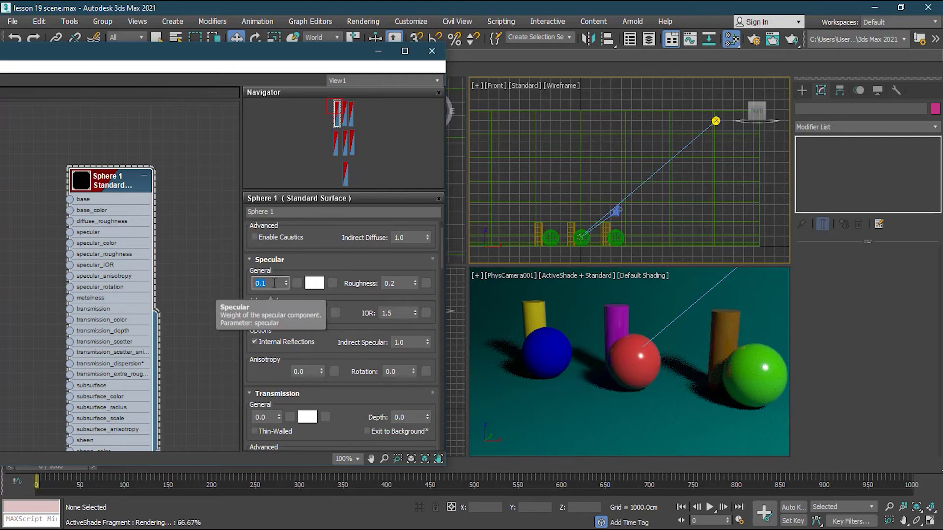
text(1)
key(Return)
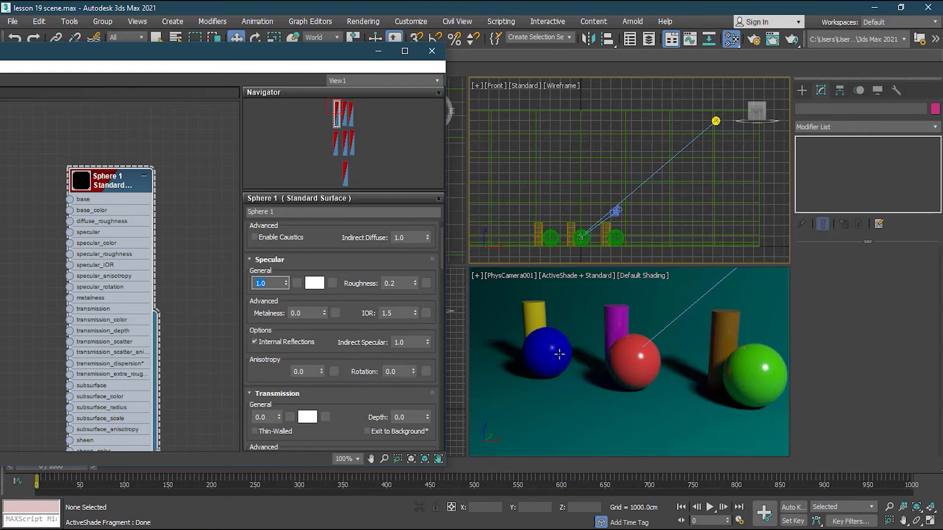
- Restart the ActiveShade render in the physical camera viewport
click(577, 276)
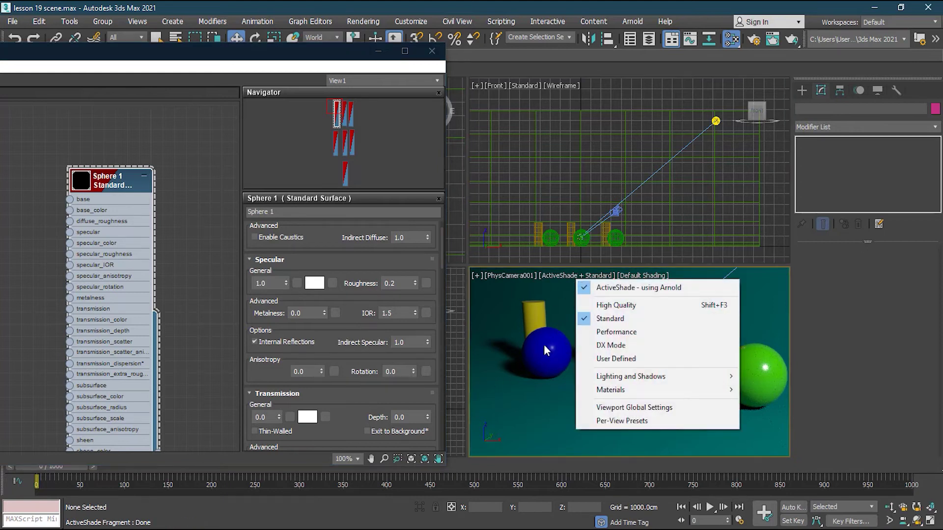
click(626, 287)
click(561, 275)
click(582, 283)
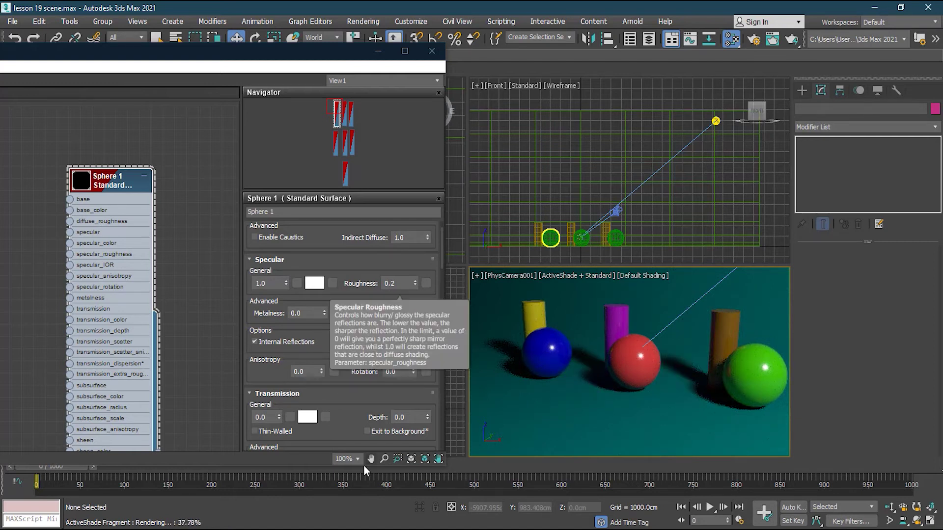
- Try Sphere 1's specular roughness at 1.0 and 0.8 to compare the sphere's highlights in the render
click(403, 283)
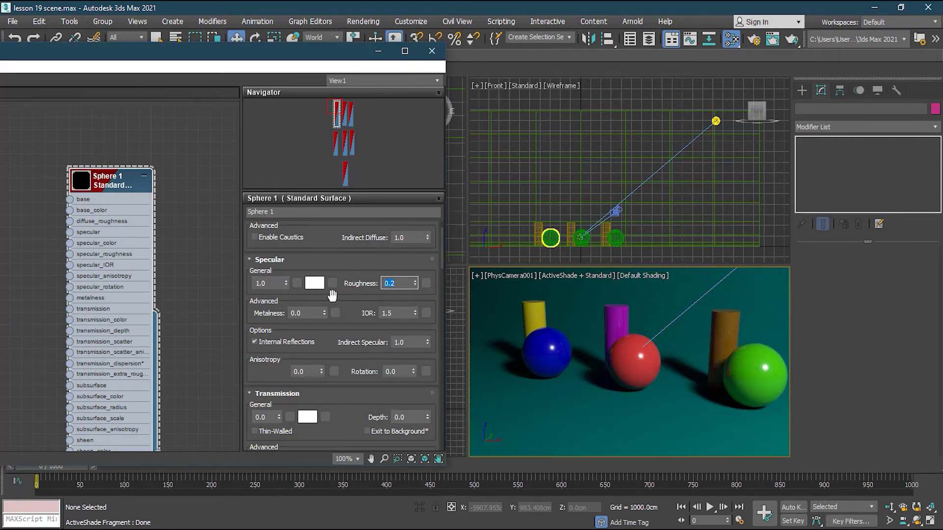
text(1)
key(Return)
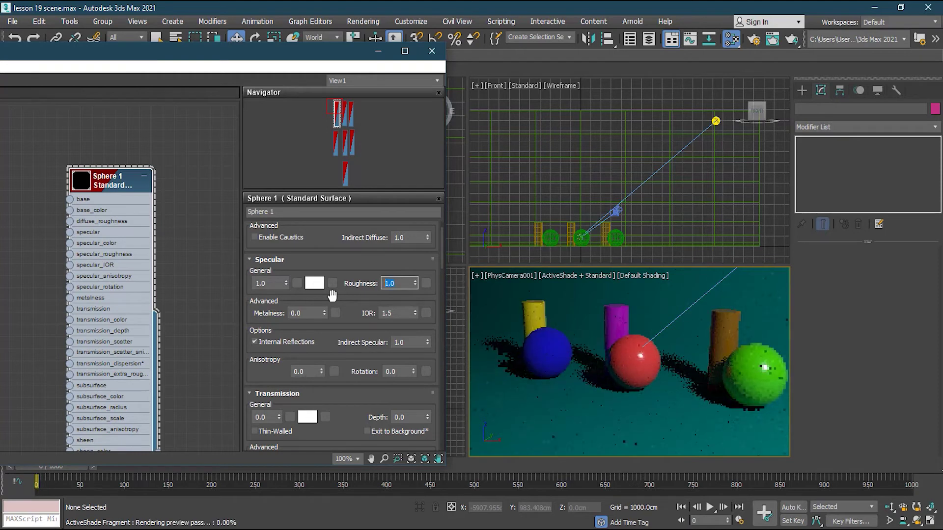
click(556, 337)
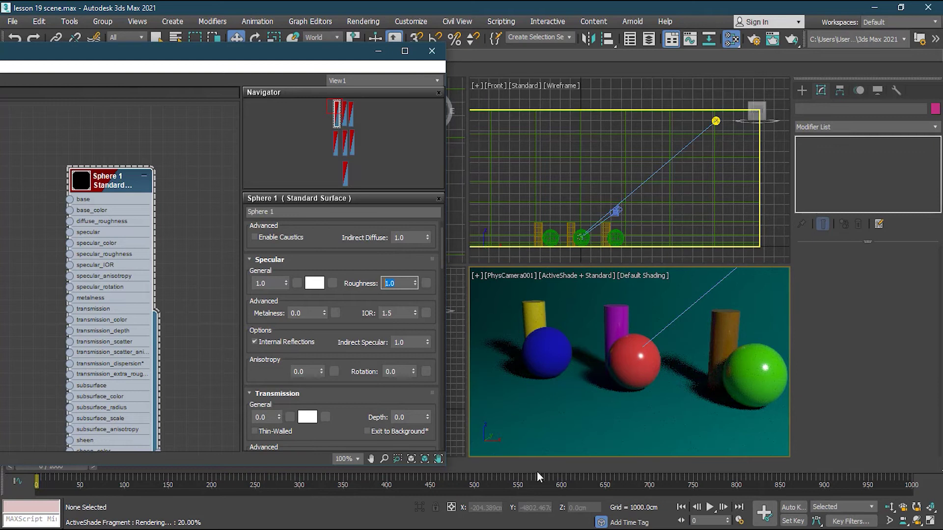
click(642, 356)
click(556, 352)
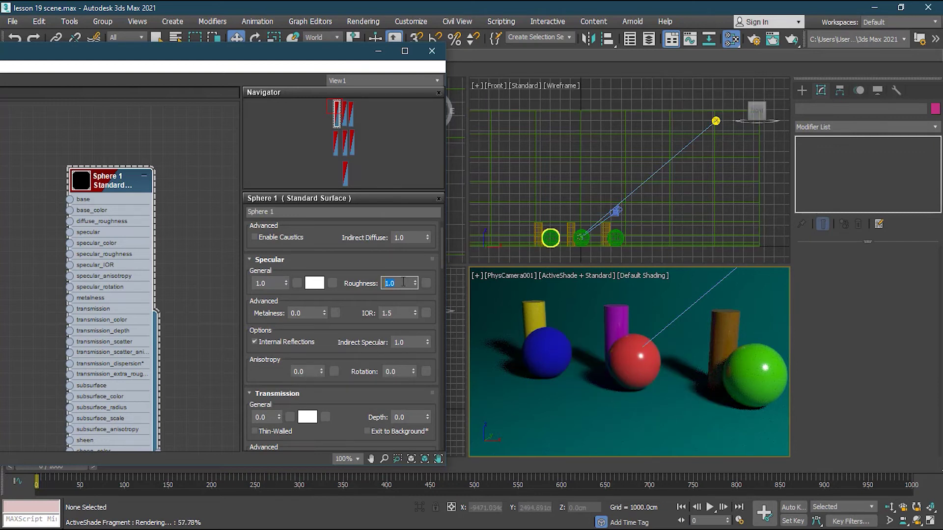
key(Return)
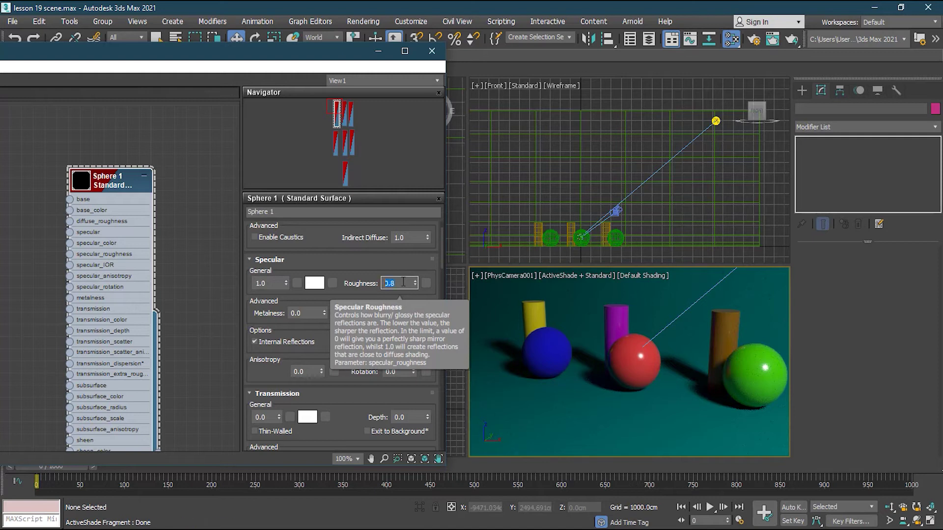
click(501, 393)
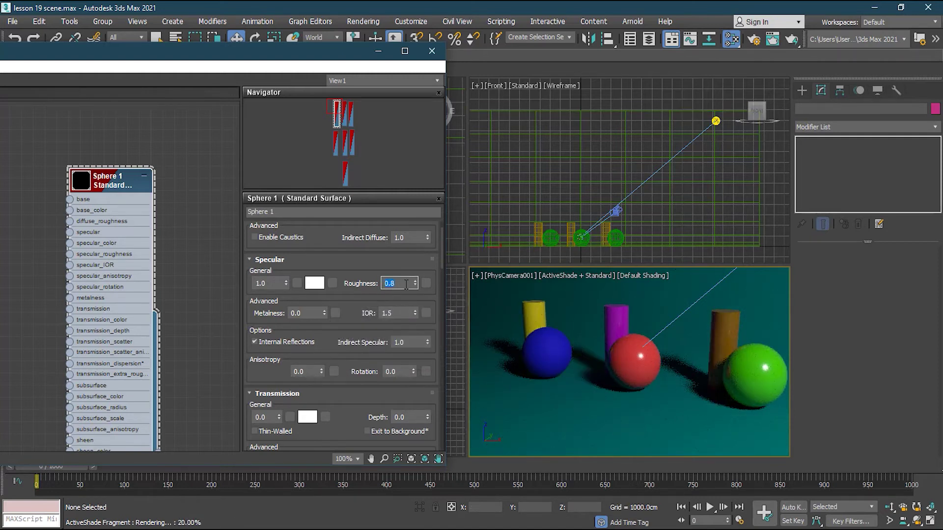
- Test Sphere 1's specular roughness at 0.5 and 0.7, and settle on 0.1
text(.5)
key(Return)
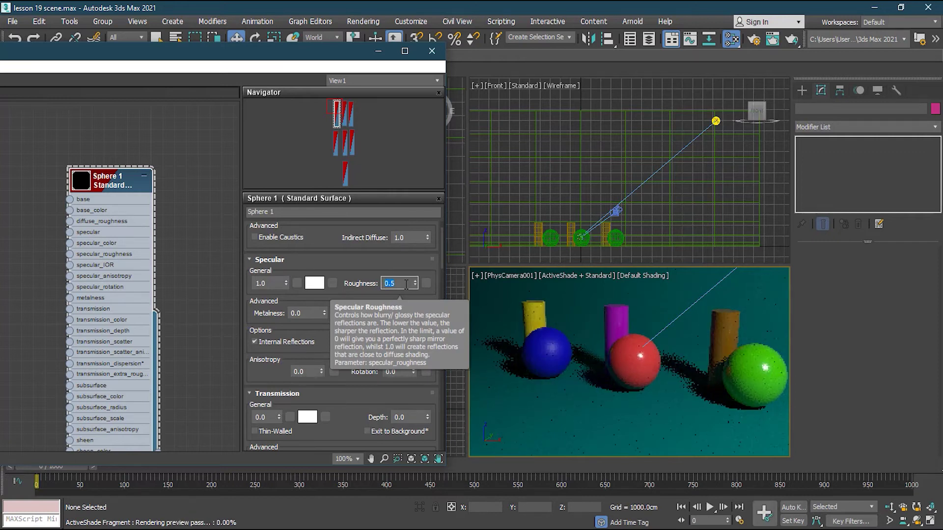
click(544, 347)
click(504, 373)
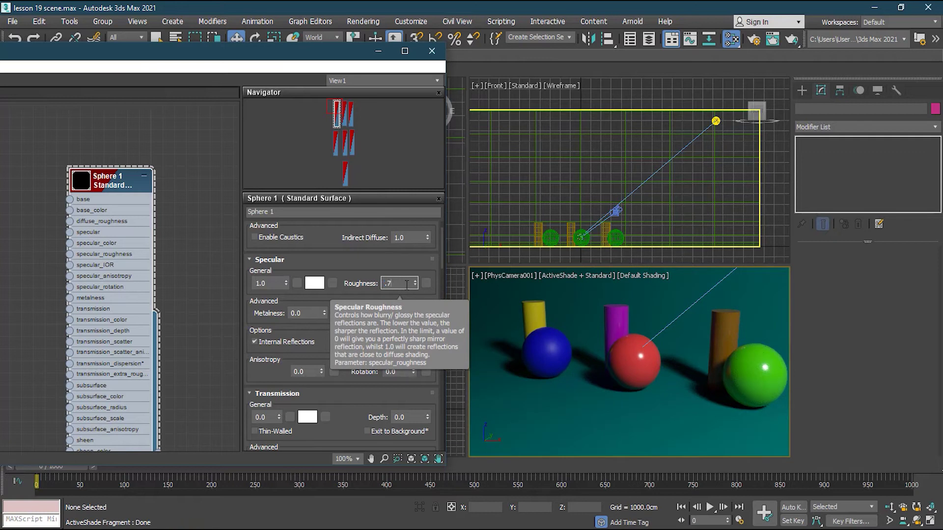
key(Return)
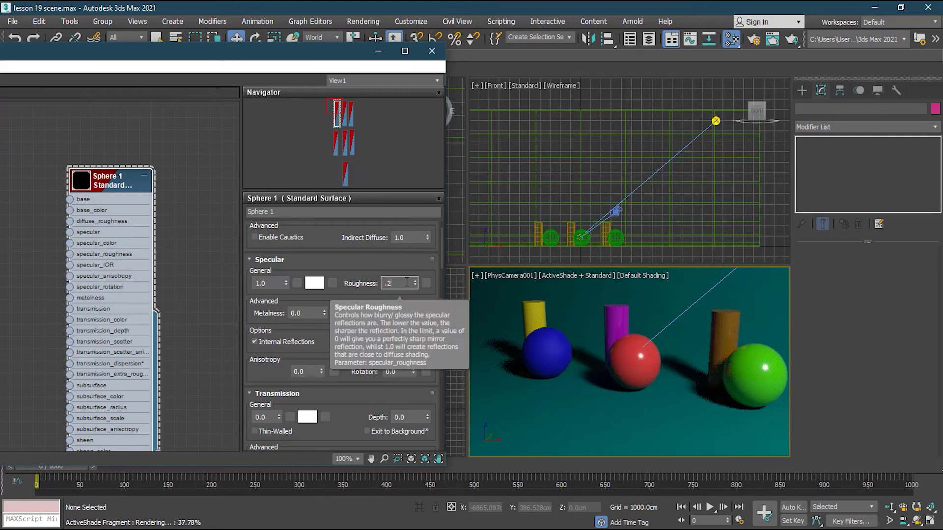
key(BackSpace)
key(Return)
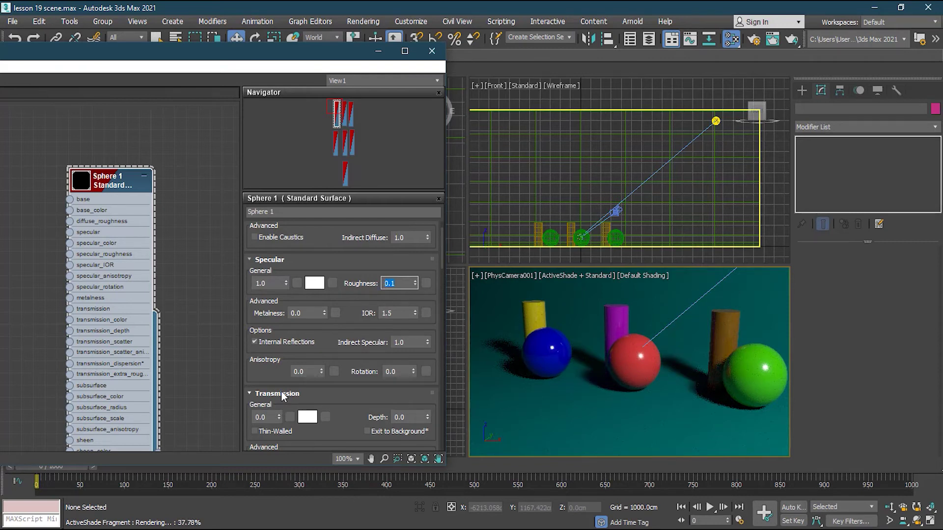
- Set the Sphere 1 material's metalness to 1.0
click(313, 313)
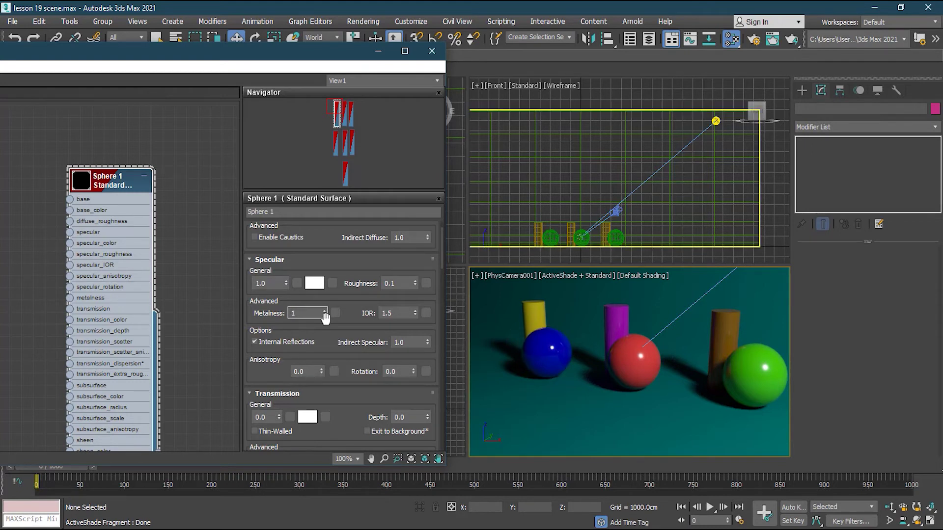
key(Return)
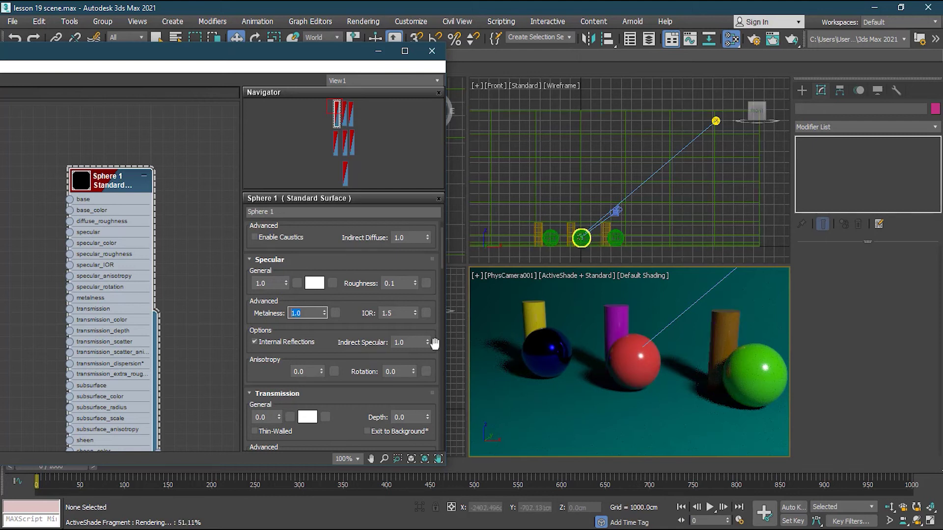
- Try a near-white base color (red 0.98, green 0.98, blue 0.992) on the fully metallic Sphere 1 material
drag(443, 255, 443, 240)
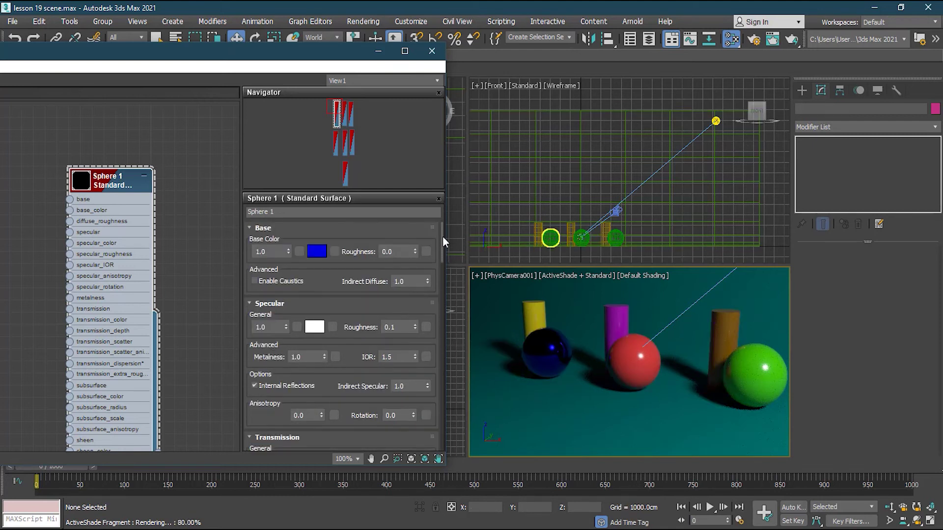
click(317, 252)
click(338, 172)
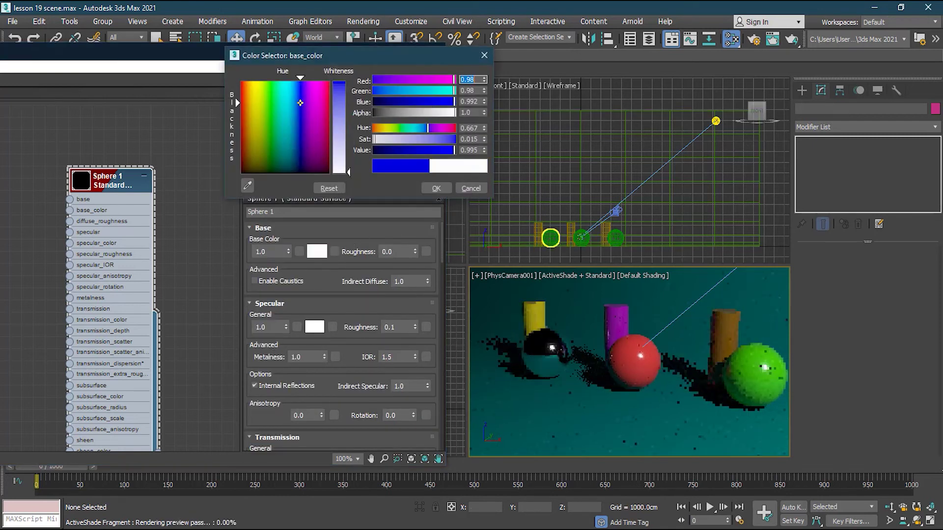
click(436, 188)
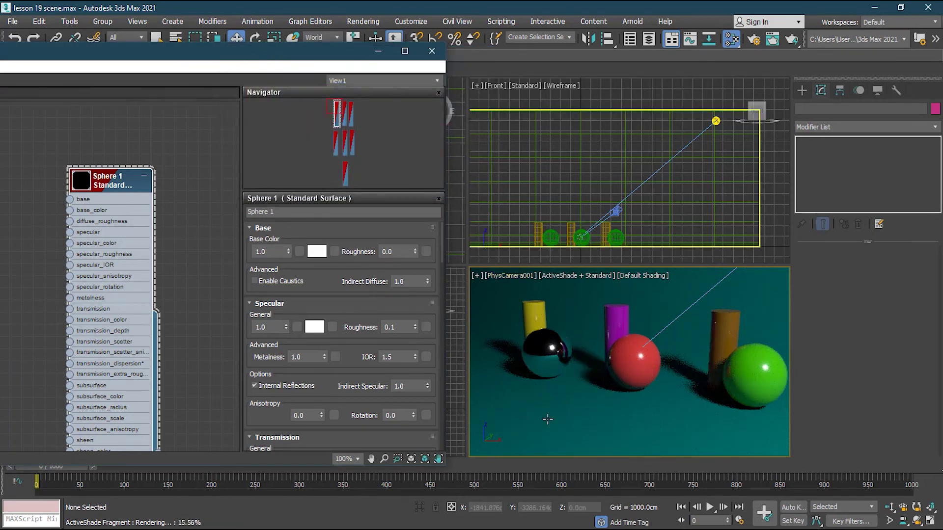
click(552, 339)
click(566, 421)
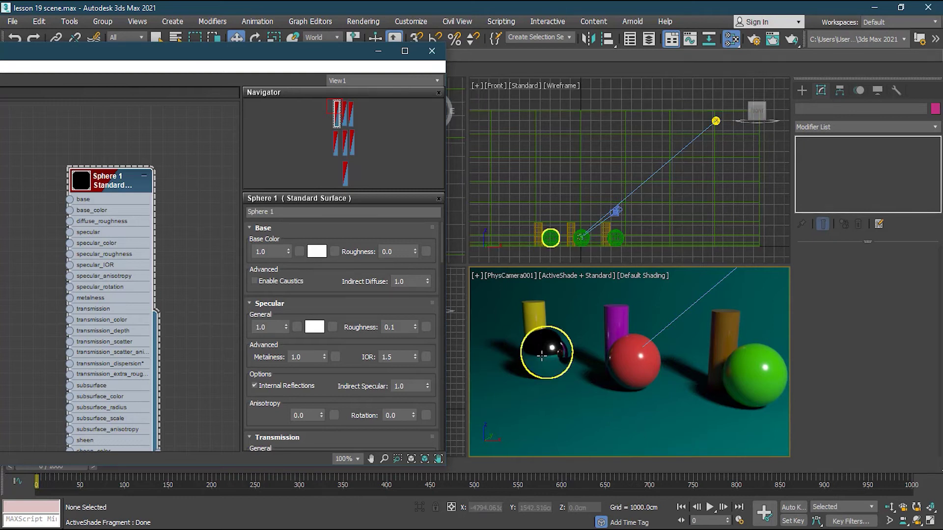
- Set Sphere 1's metalness to 0.5 and its base color to a saturated blue with a value of 0.6
click(302, 358)
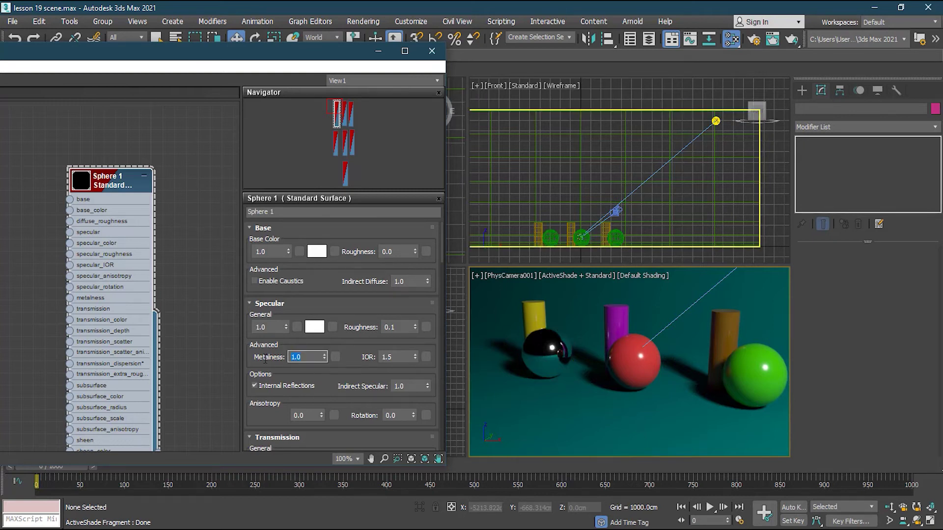
text(.5)
key(Return)
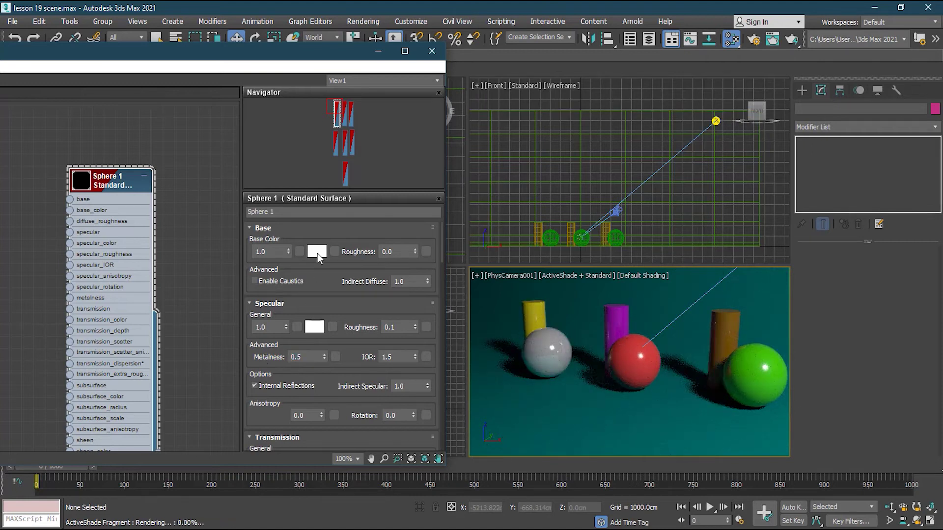
click(316, 252)
drag(343, 90, 343, 81)
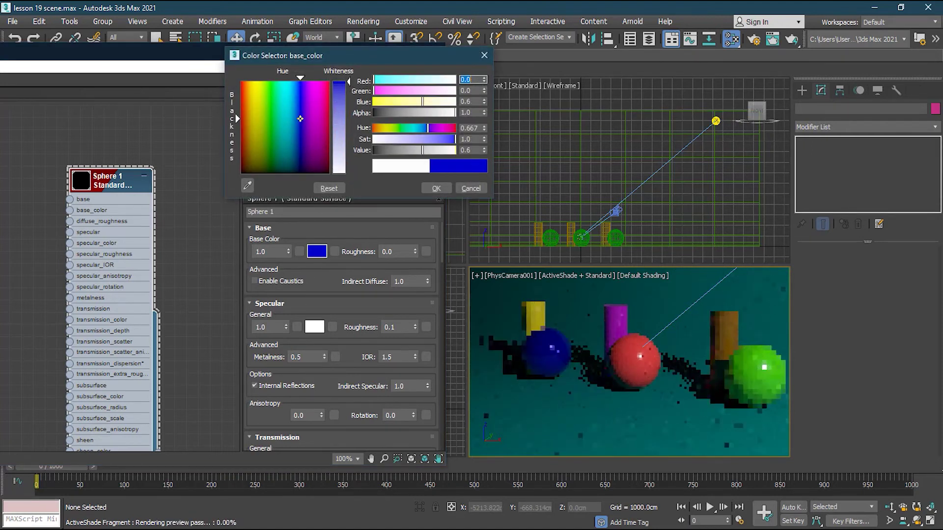
click(436, 188)
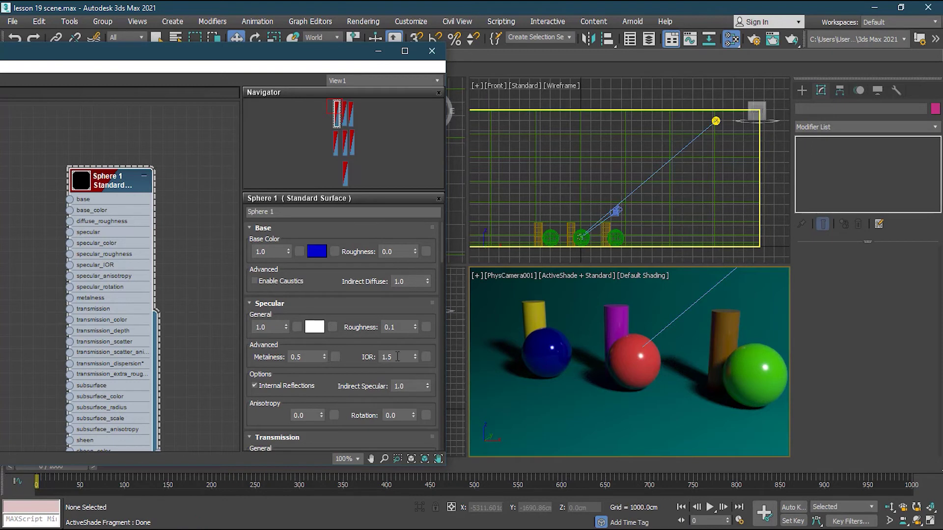
- Select the middle red sphere and display the parameters of its spehere 2 Standard Surface material
drag(336, 362, 341, 317)
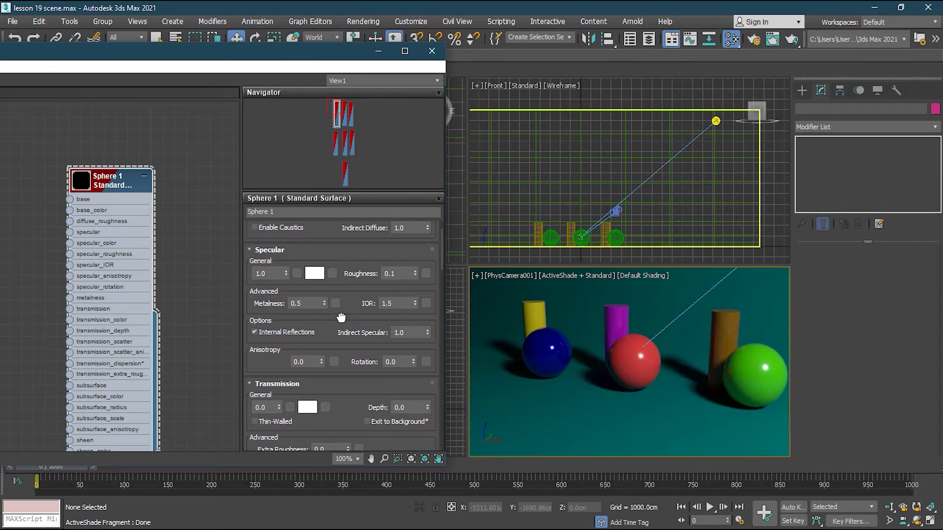
click(548, 361)
click(650, 373)
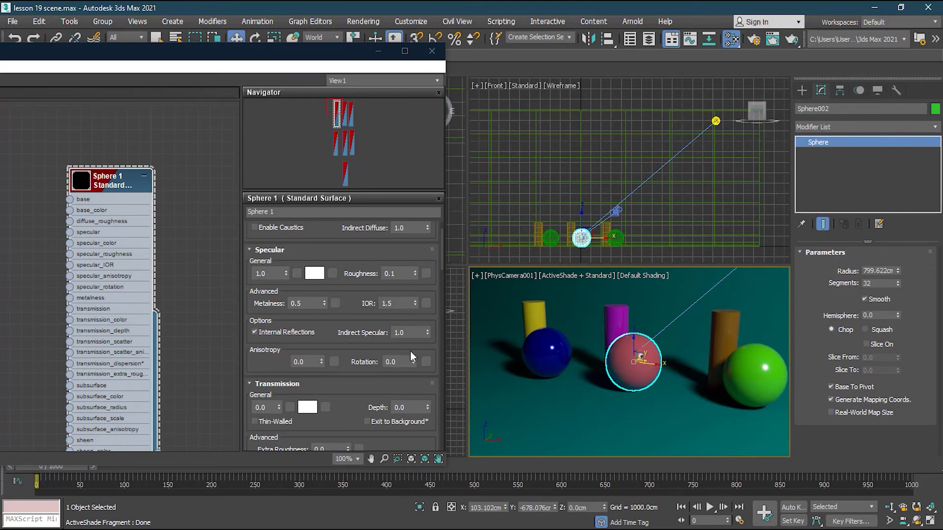
drag(344, 141, 349, 106)
double_click(118, 169)
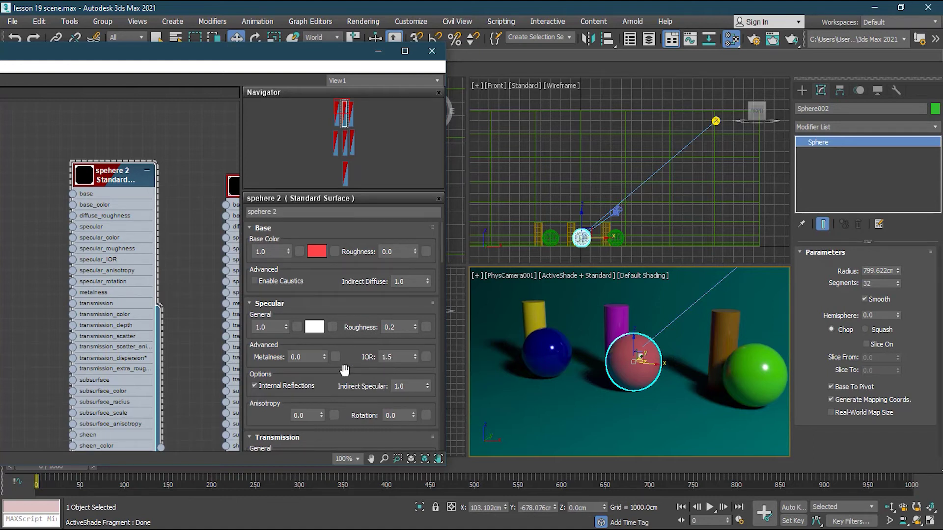
- Try the spehere 2 material's specular anisotropy at 1.0
scroll(345, 370, down, 5)
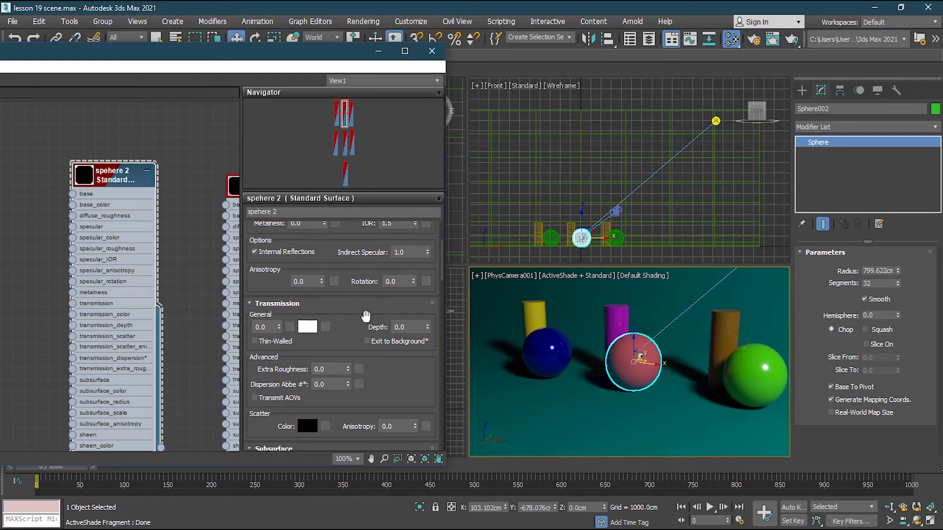
mouse_move(354, 317)
mouse_down()
mouse_move(353, 393)
mouse_move(351, 324)
mouse_up()
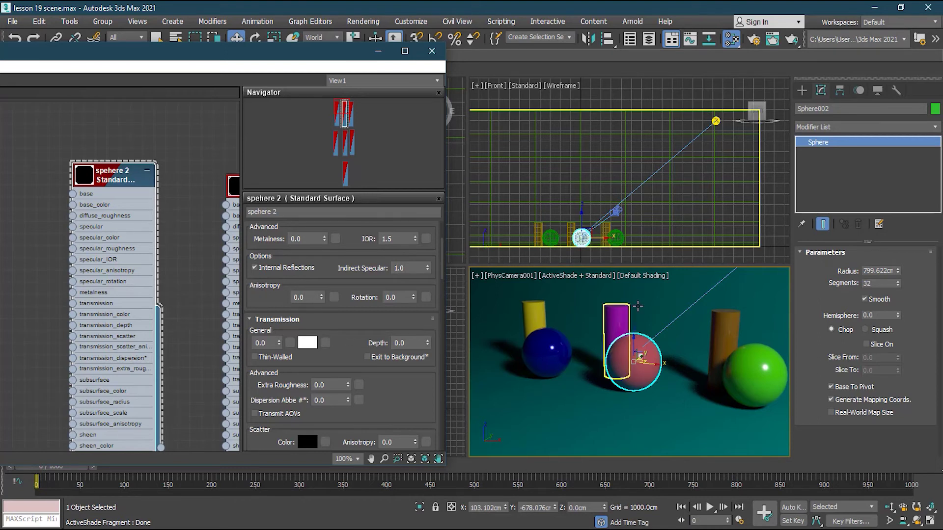
click(768, 223)
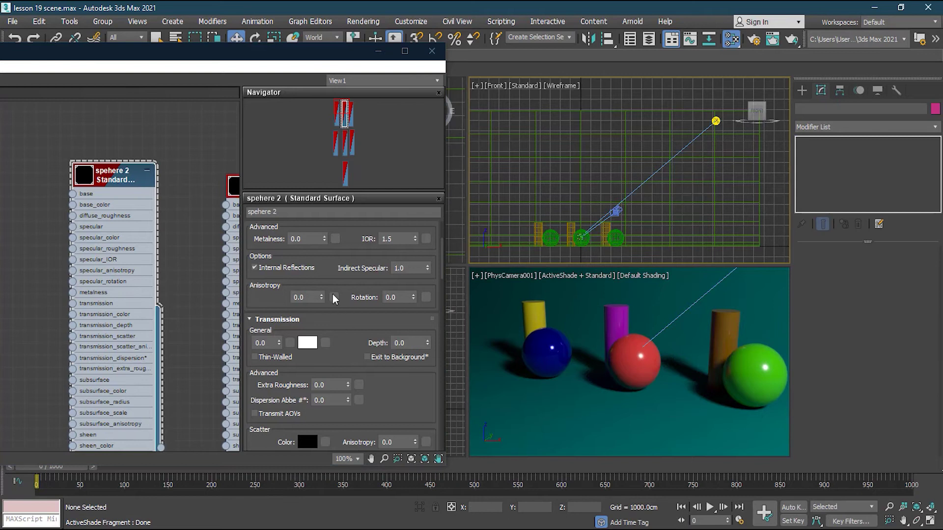
click(304, 297)
double_click(309, 297)
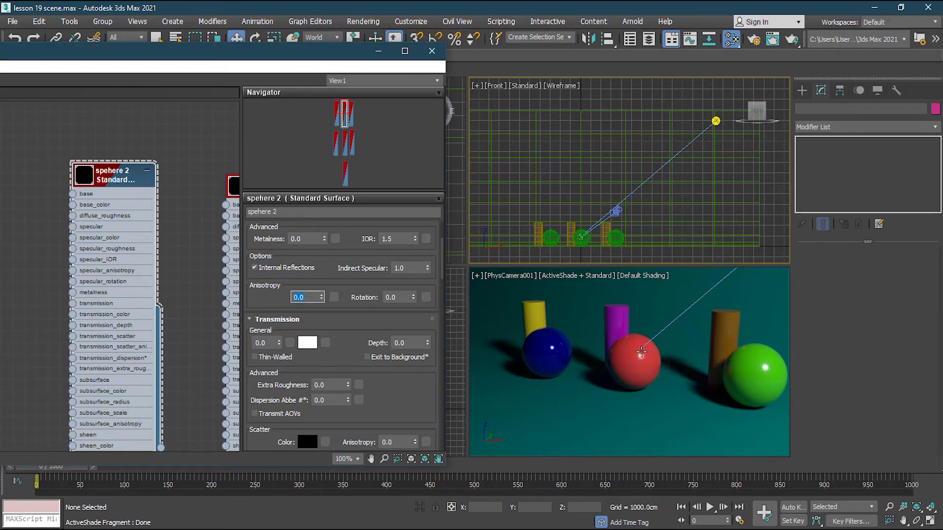
text(1)
key(Return)
- Turn ActiveShade off and on in the physical camera viewport to refresh the render
click(576, 277)
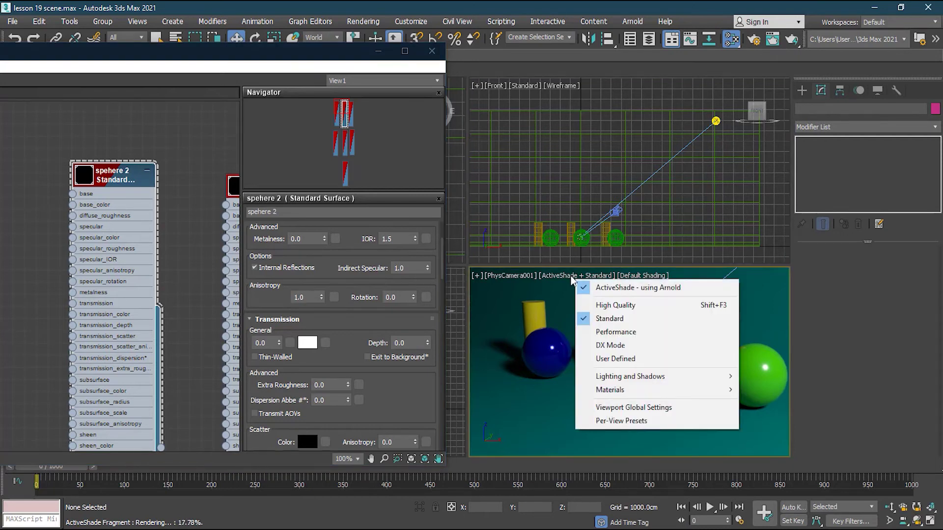
click(609, 288)
click(571, 276)
click(630, 288)
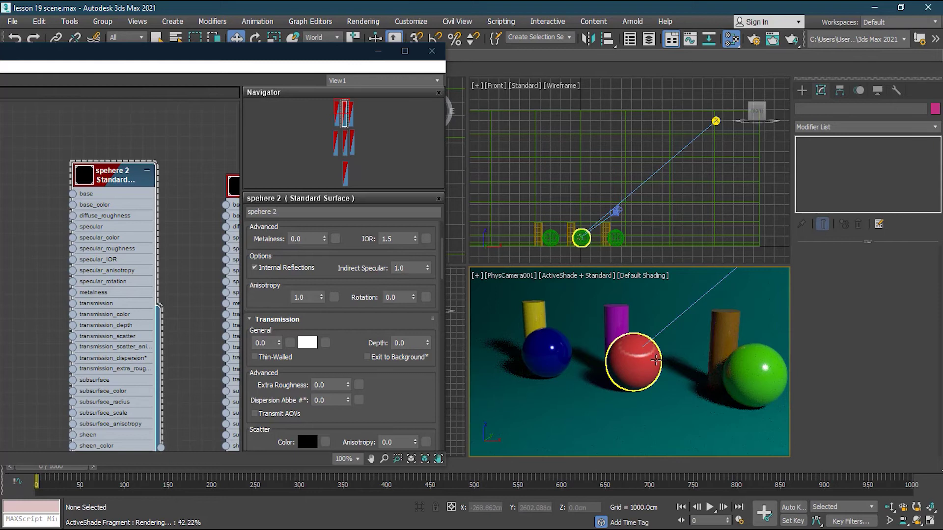
- Try the spehere 2 material's anisotropy rotation at 1.0 and its anisotropy at 0.3
drag(280, 299, 371, 305)
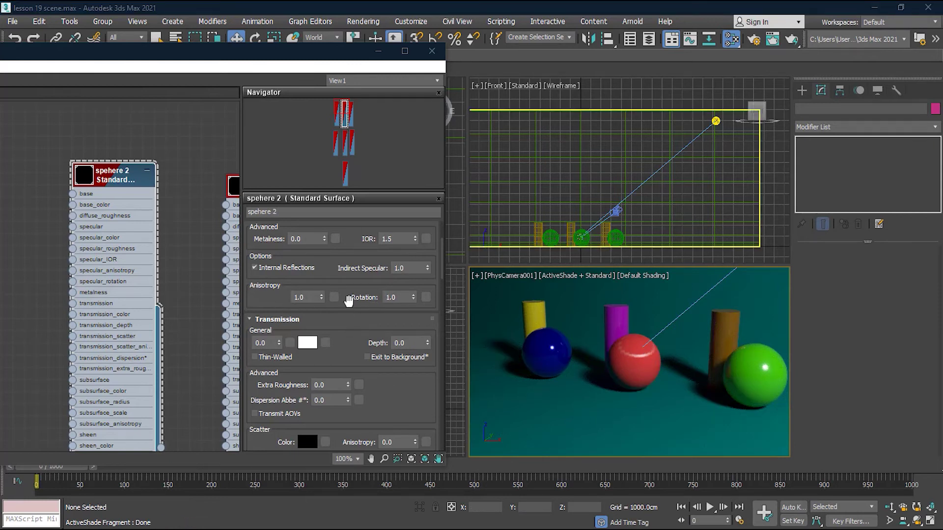
double_click(311, 298)
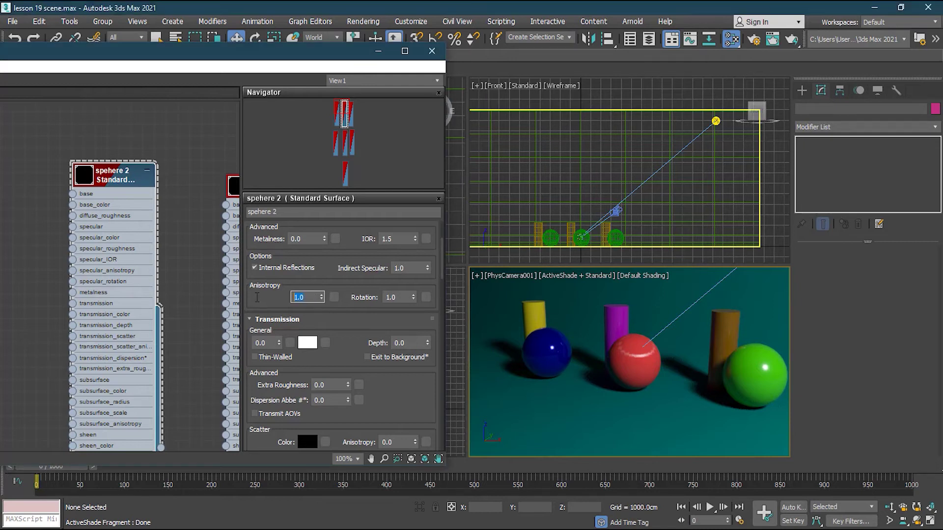
text(.2)
key(Up)
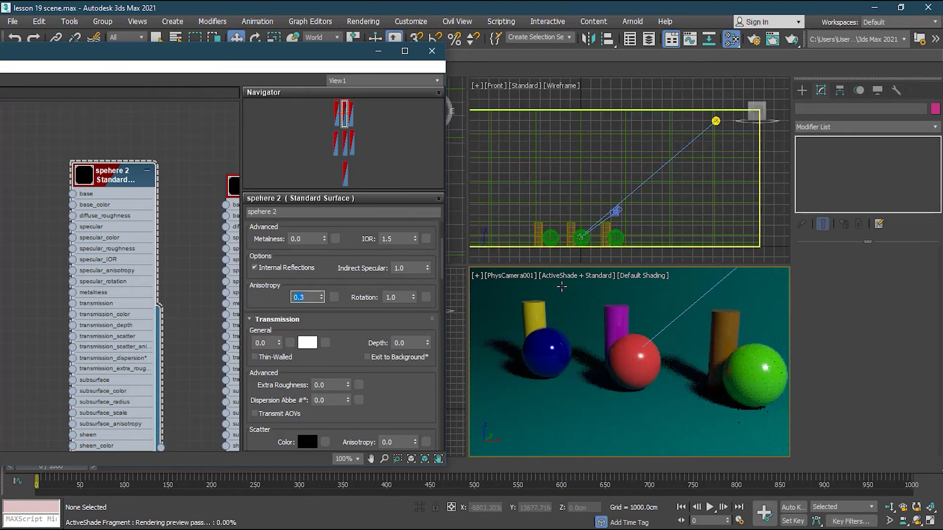
- Restart the ActiveShade render in the physical camera viewport
click(570, 277)
click(574, 284)
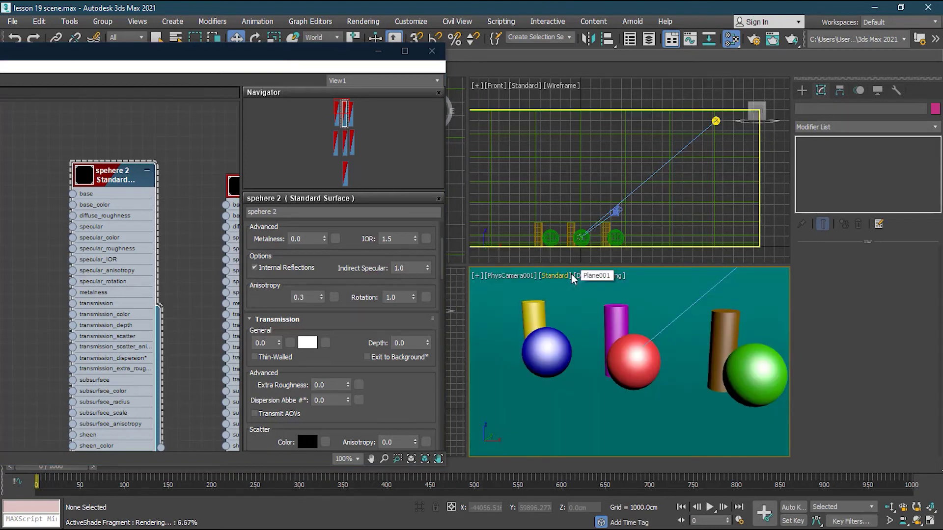
click(574, 278)
click(558, 275)
click(592, 284)
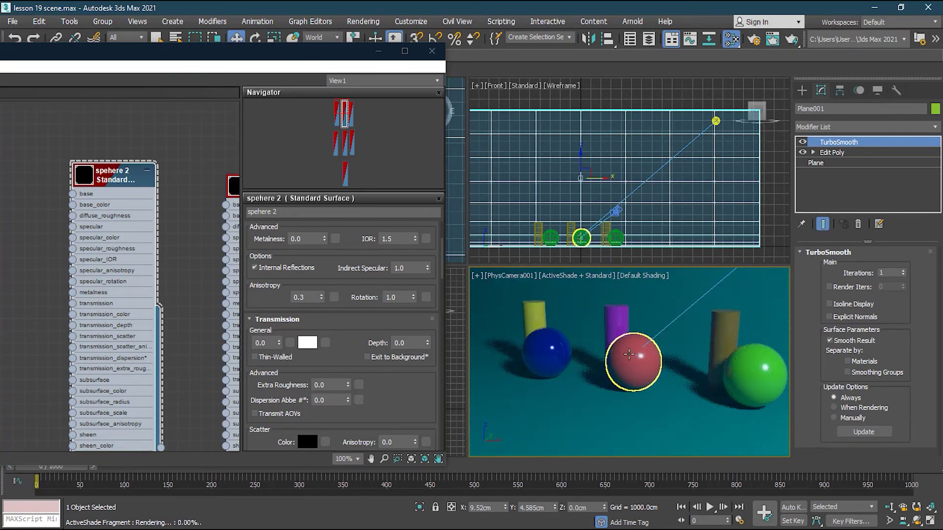
- Try spehere 2's specular anisotropy at 0.6 and 0.8, with the plane deselected
double_click(310, 297)
text(0.6)
key(Return)
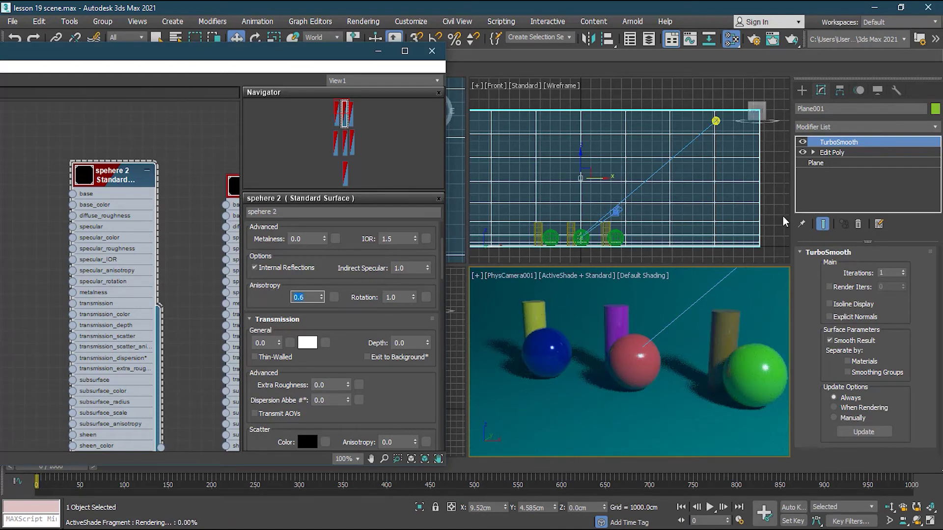
click(773, 228)
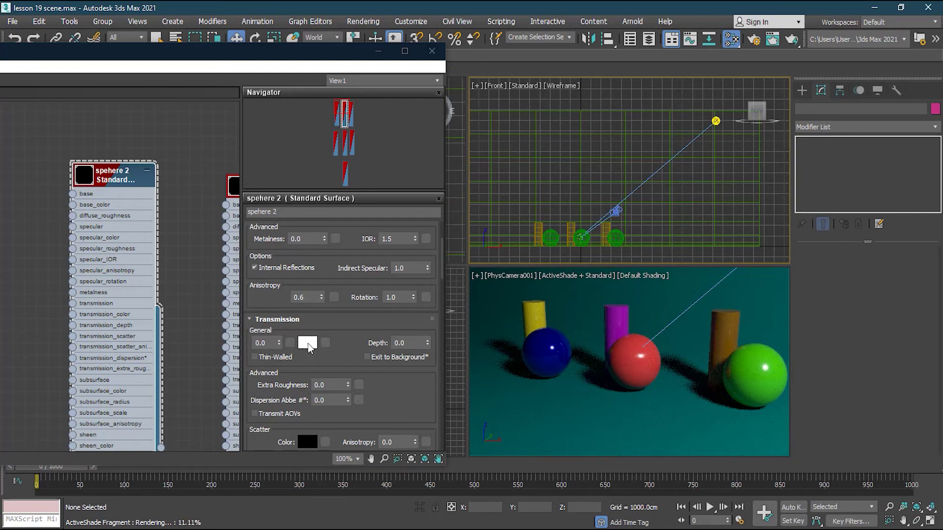
click(268, 296)
drag(268, 297, 257, 295)
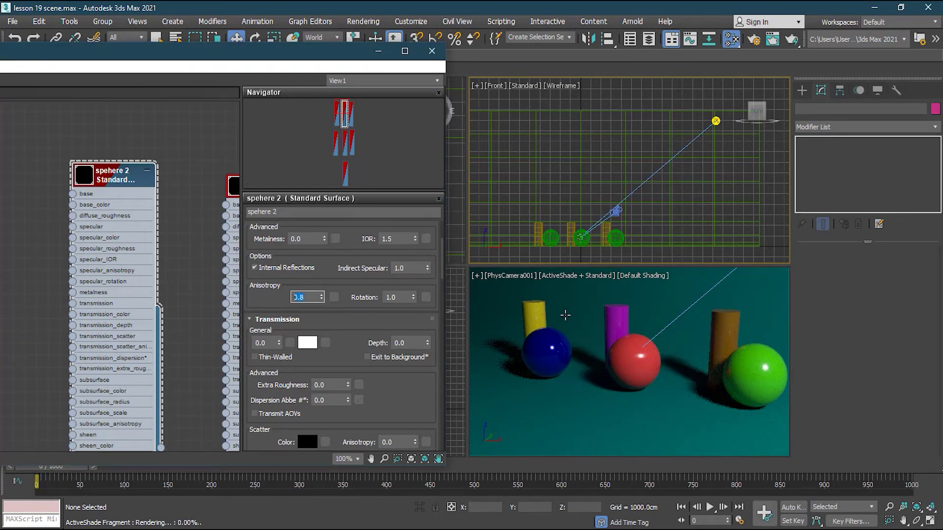
- Restart the camera viewport's ActiveShade render and clear the plane selection
click(555, 283)
click(555, 275)
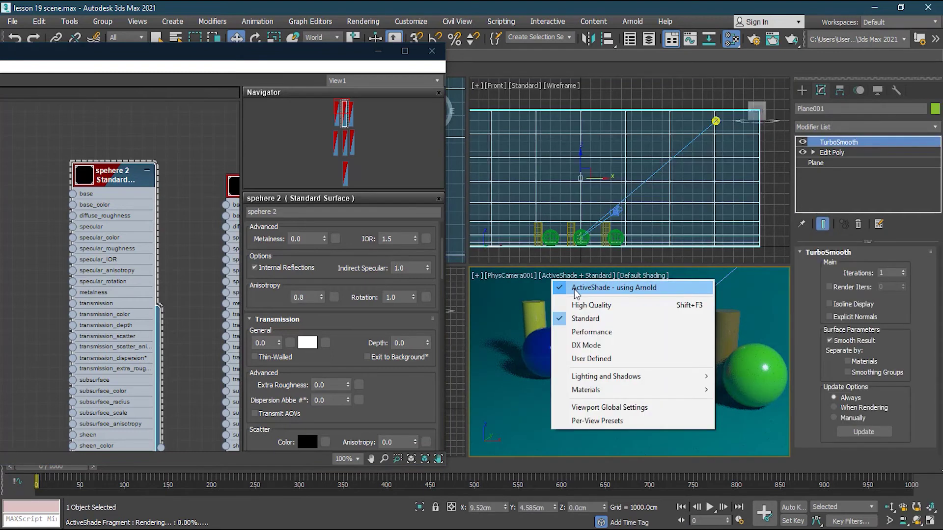
click(565, 287)
click(566, 277)
click(569, 284)
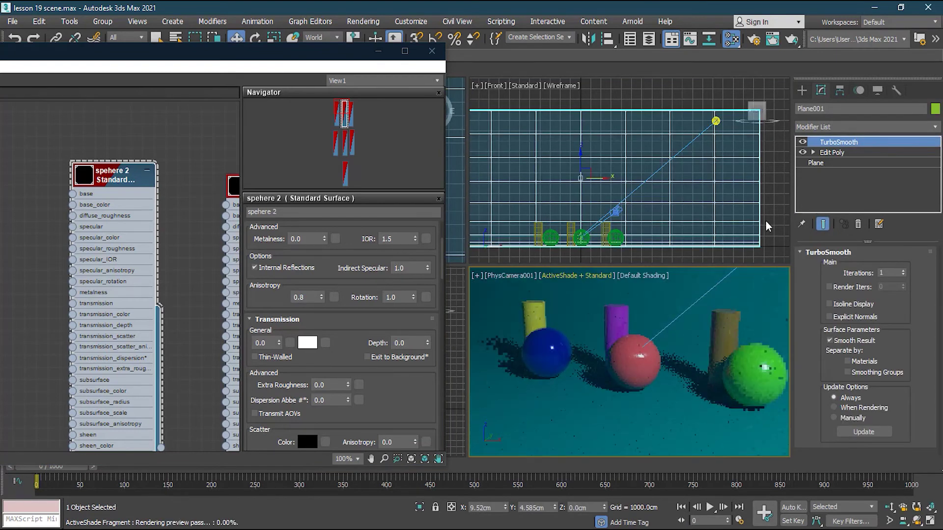
click(785, 227)
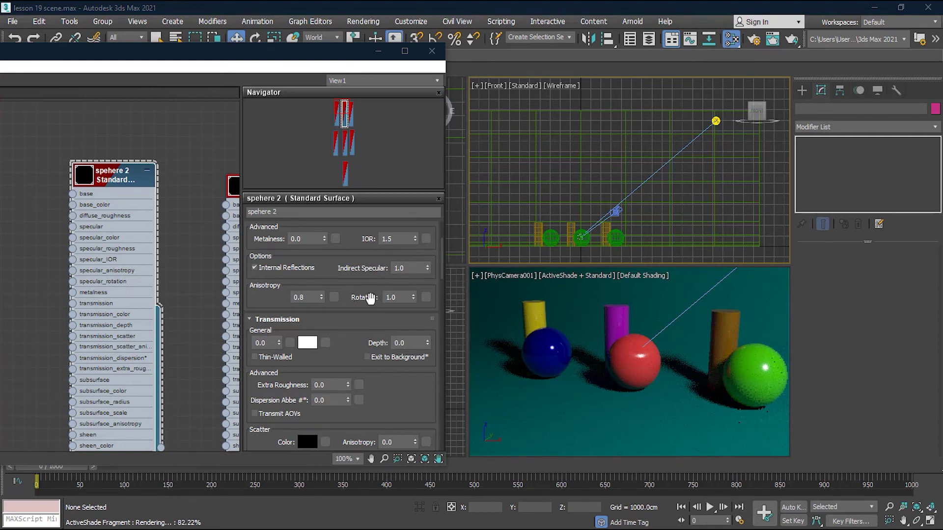
- Set spehere 2's specular anisotropy to 0.9 and restart the ActiveShade render
click(323, 295)
text(0.9)
key(Return)
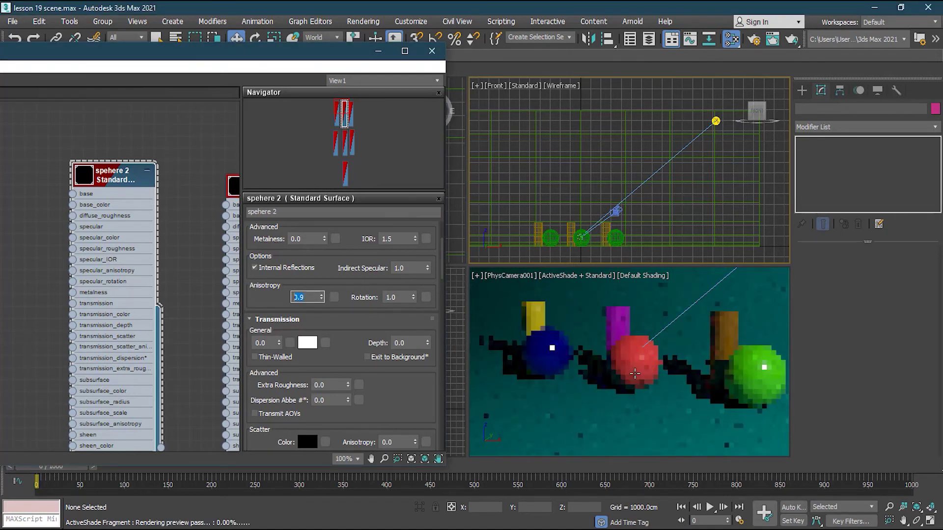
click(563, 275)
click(571, 287)
click(570, 276)
click(571, 287)
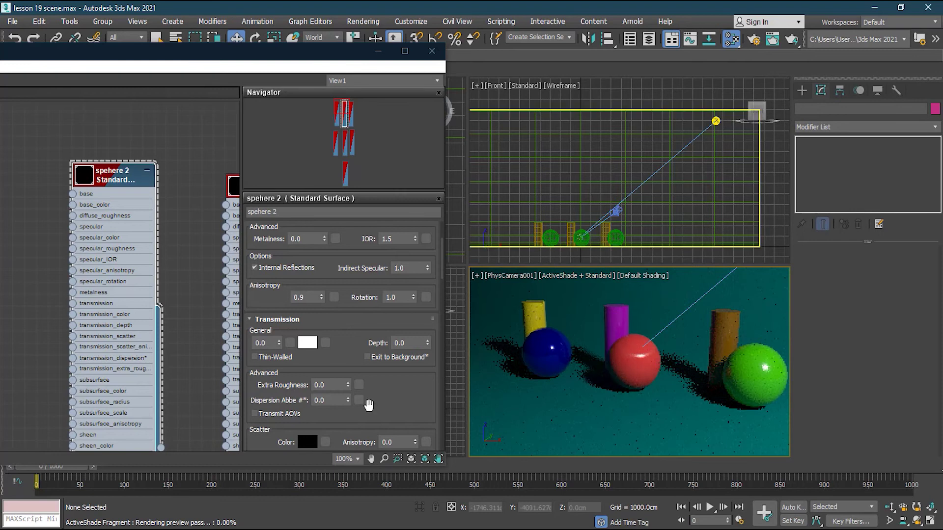
- Test spehere 2's anisotropy rotation at 0.8 and 0.78, and settle on 0.74
click(413, 300)
drag(415, 301, 414, 303)
click(414, 303)
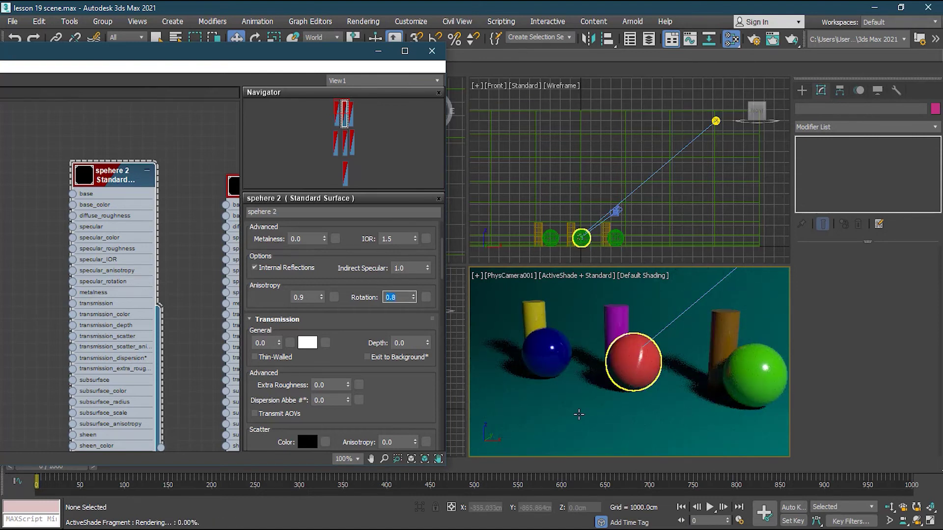
drag(413, 302, 413, 305)
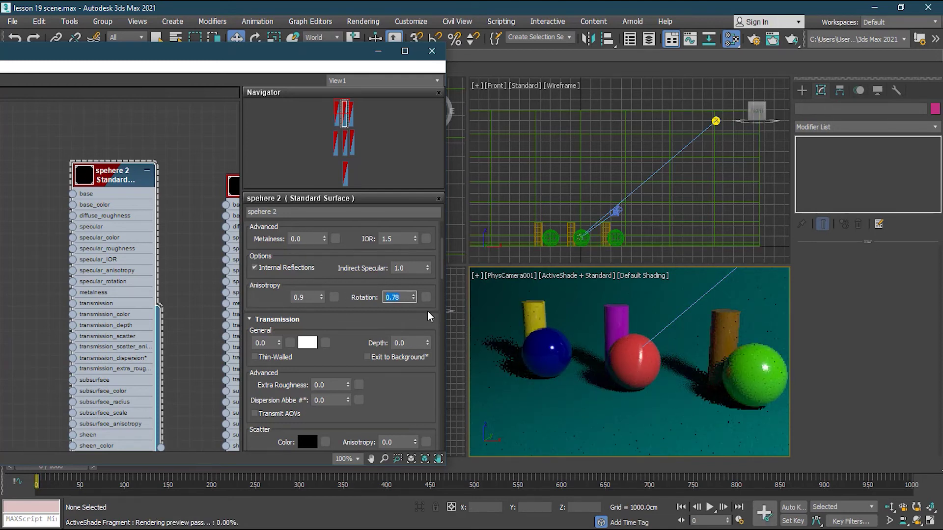
drag(414, 299, 414, 294)
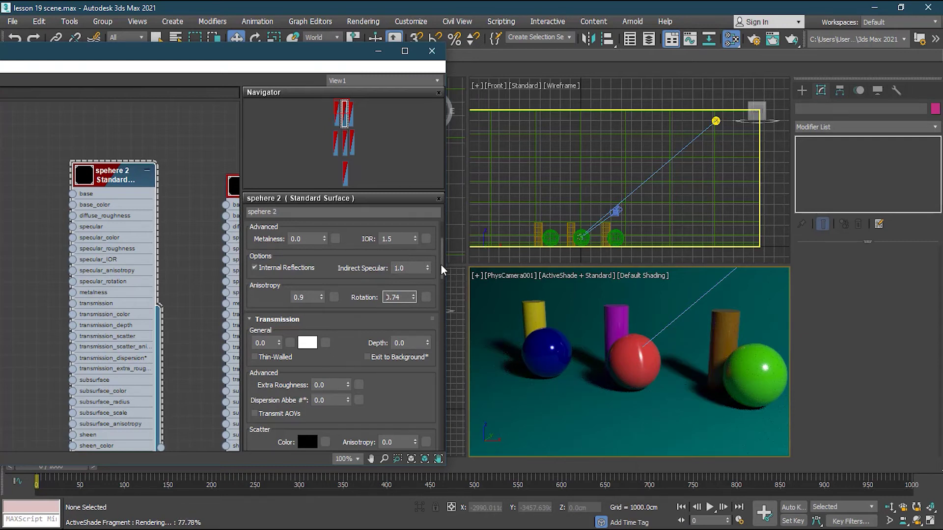
- Change spehere 2's base color to white and raise its metalness to 1.0
drag(441, 270, 443, 236)
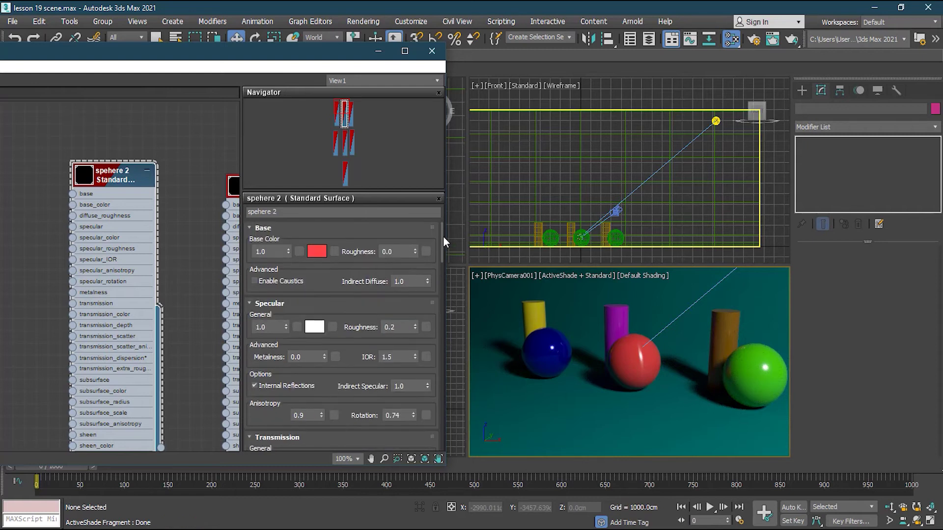
click(316, 252)
click(349, 172)
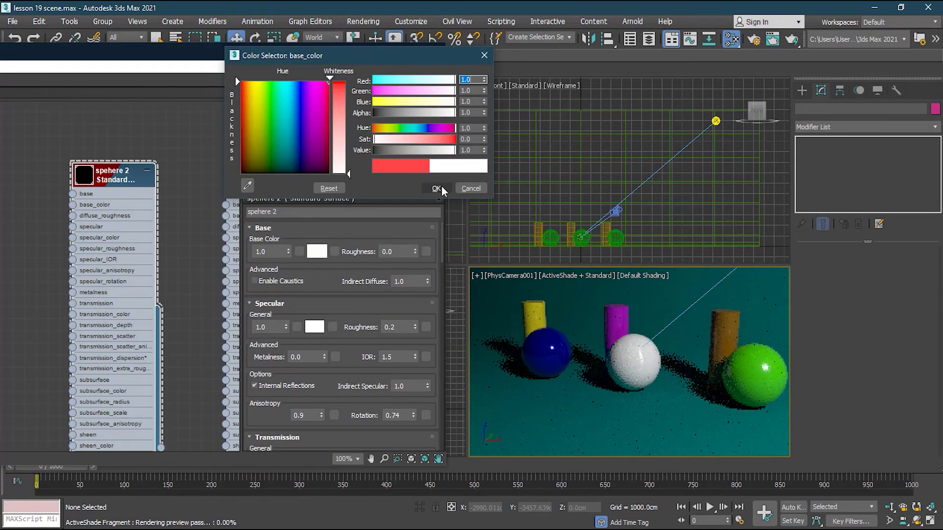
click(441, 187)
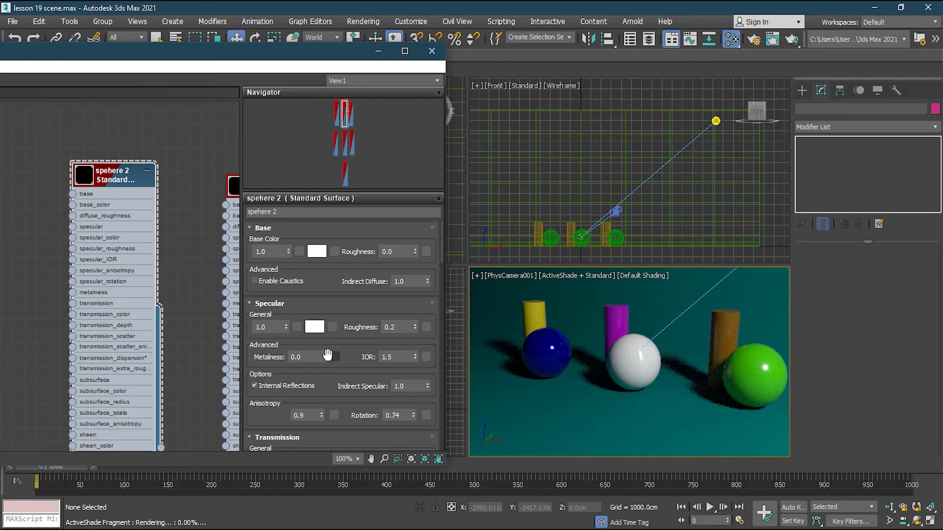
drag(324, 355, 324, 324)
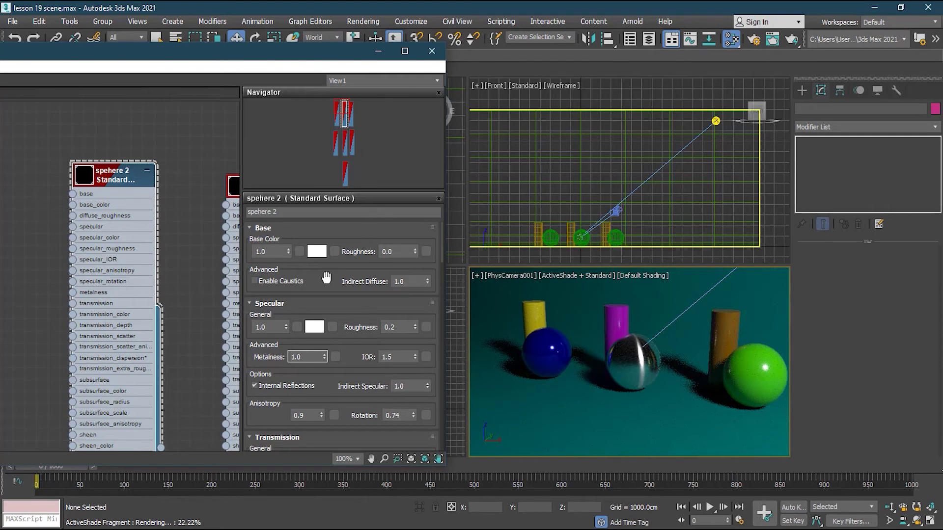
- Darken spehere 2's base color to a neutral mid grey with red, green and blue at 0.439
click(316, 252)
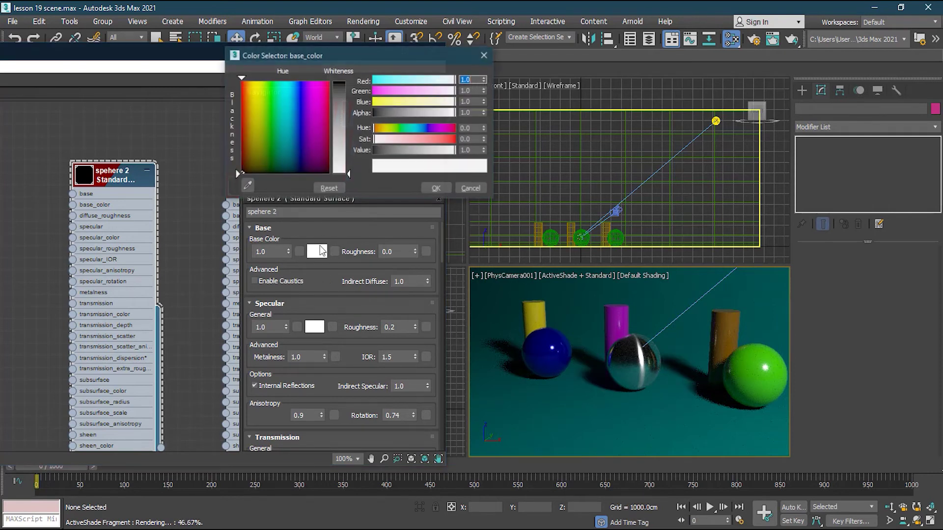
click(346, 121)
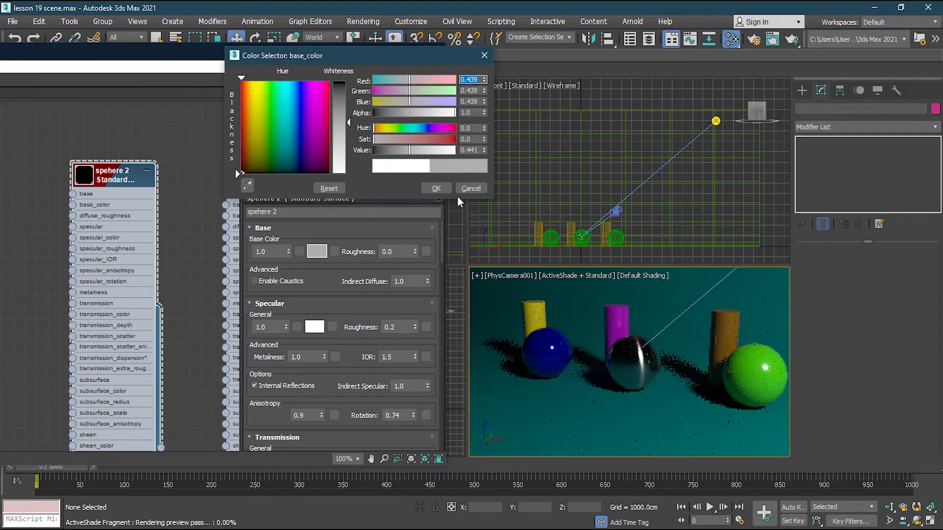
click(436, 188)
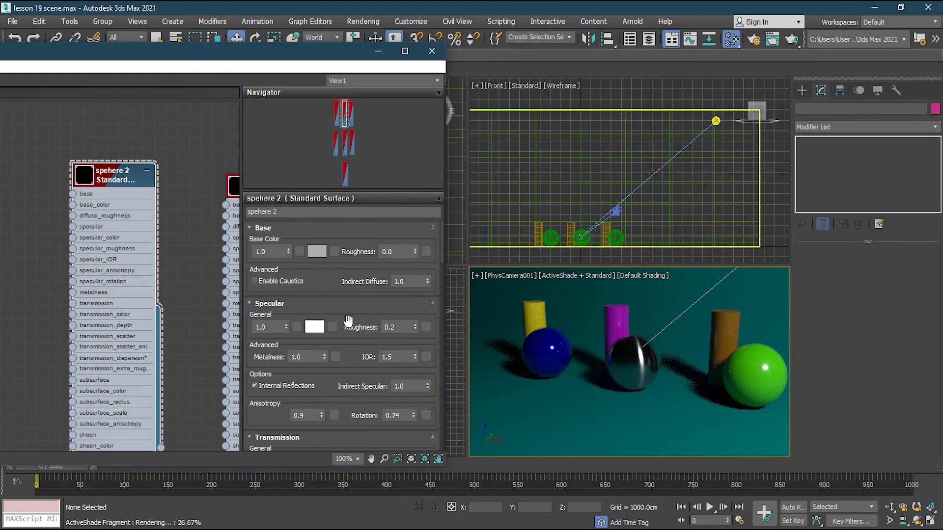
- Test spehere 2's specular roughness at 0.5 and 0.3, and settle on 0.4
click(402, 253)
click(401, 327)
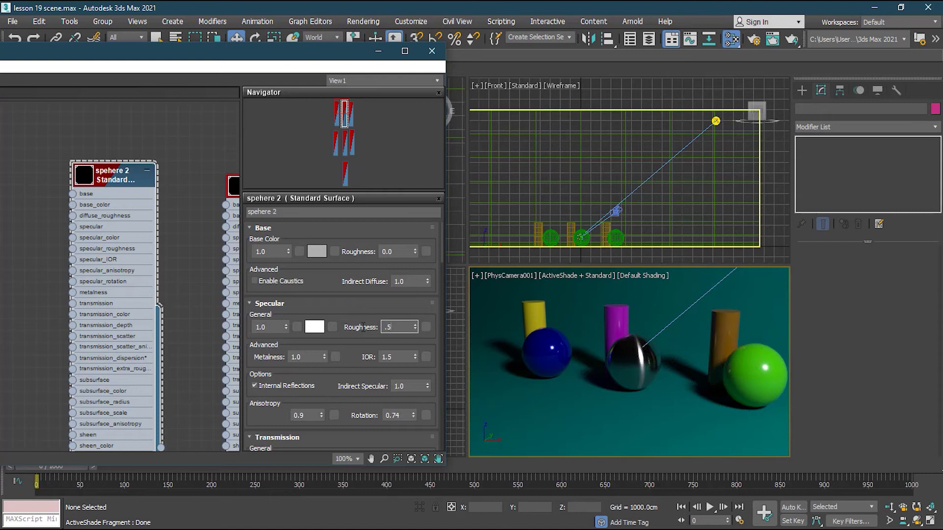
text(.5)
key(Return)
click(626, 382)
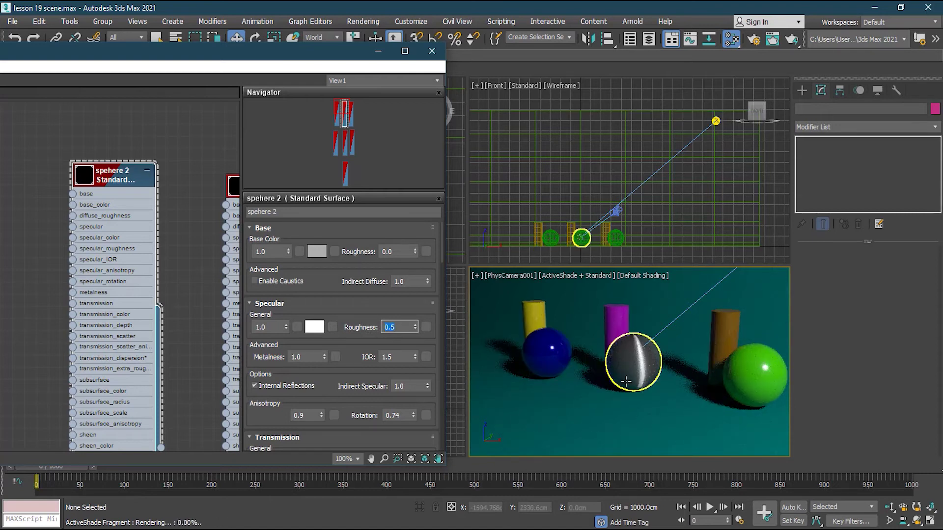
click(398, 327)
text(.3)
key(Return)
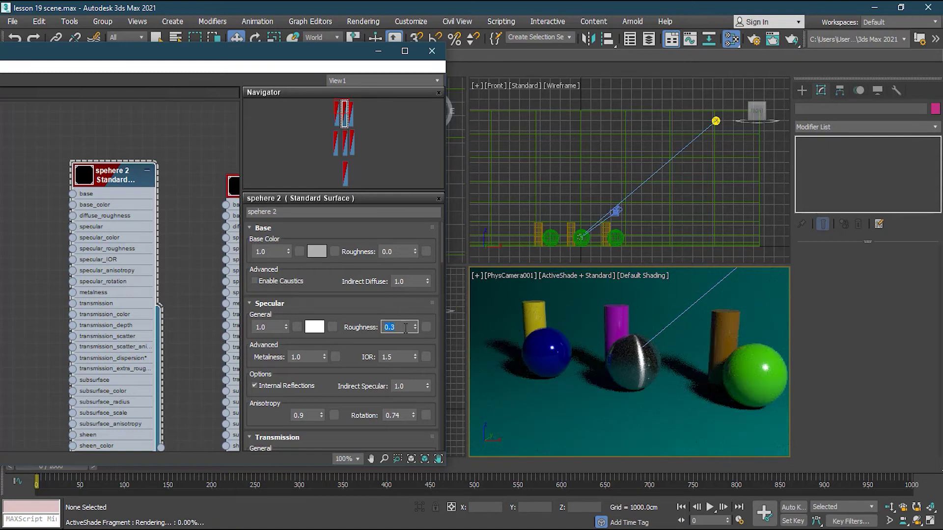
text(.4)
key(Return)
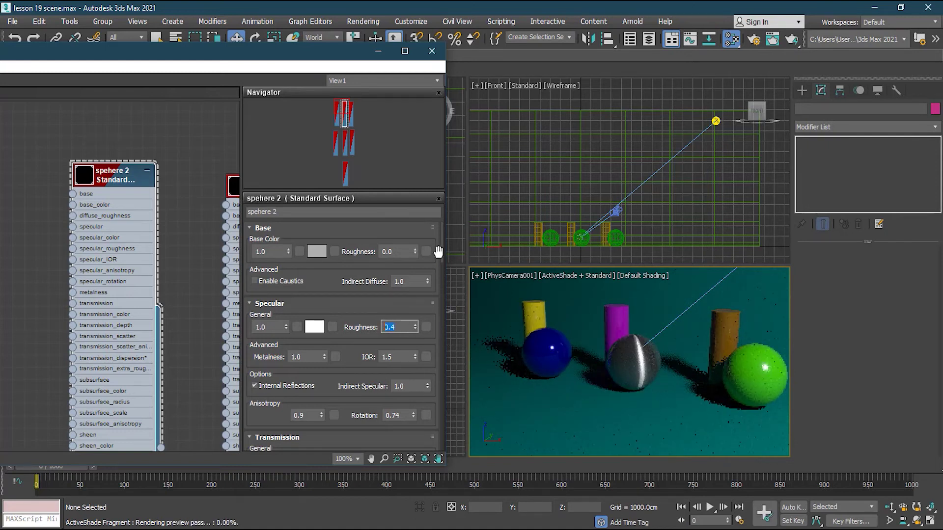
- Set spehere 2's specular anisotropy to 0.7
scroll(324, 363, down, 3)
click(305, 342)
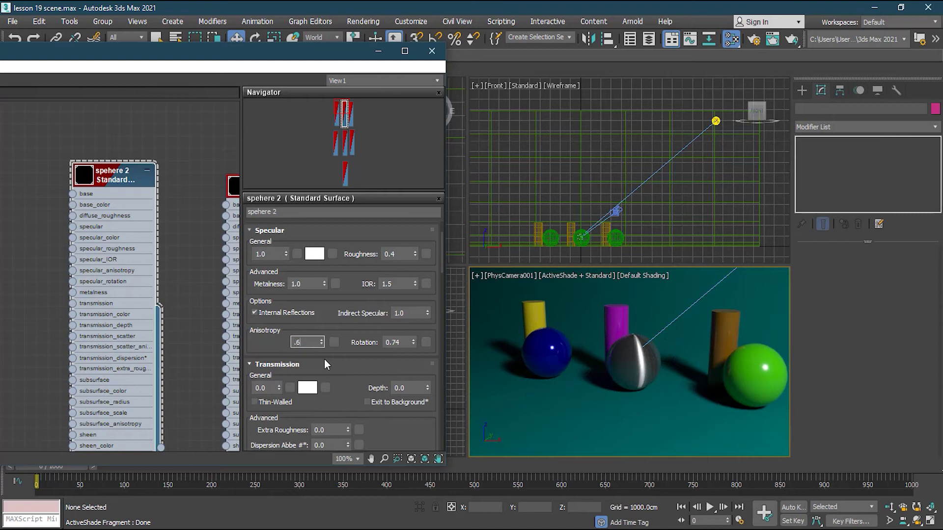
text(.7)
key(Return)
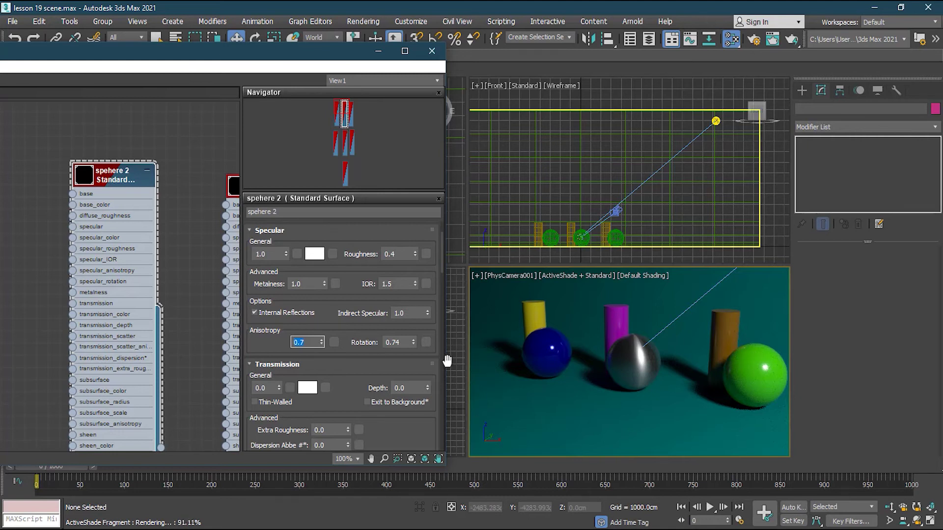
- Assign the spehere 2 material to the green sphere in front of the orange cylinder
click(725, 382)
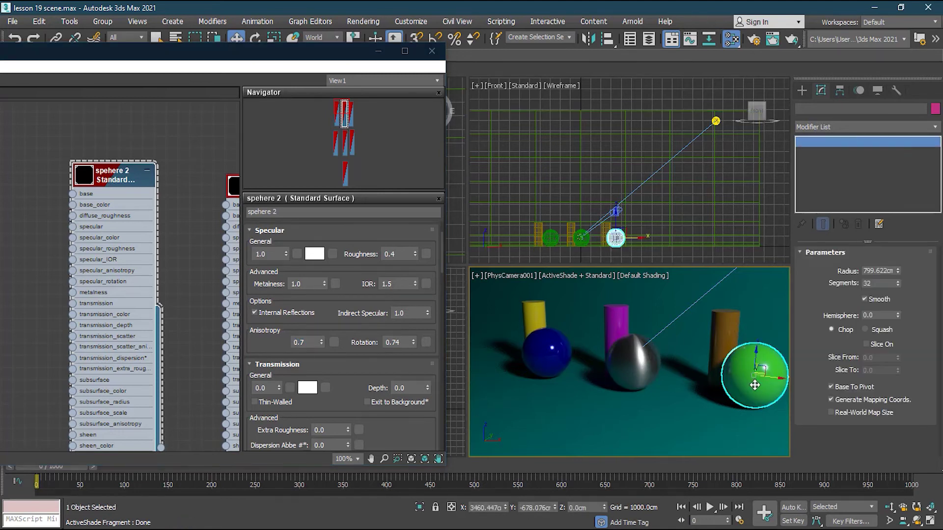
right_click(115, 180)
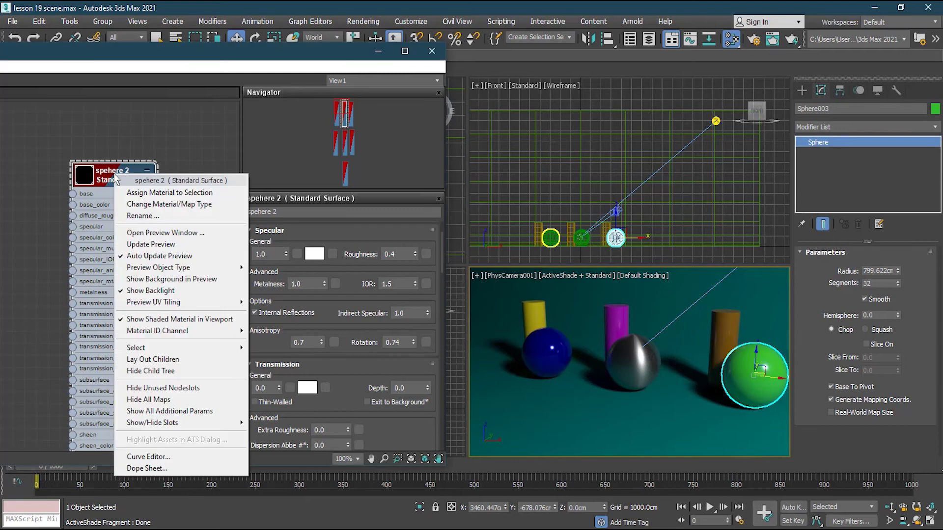
click(158, 193)
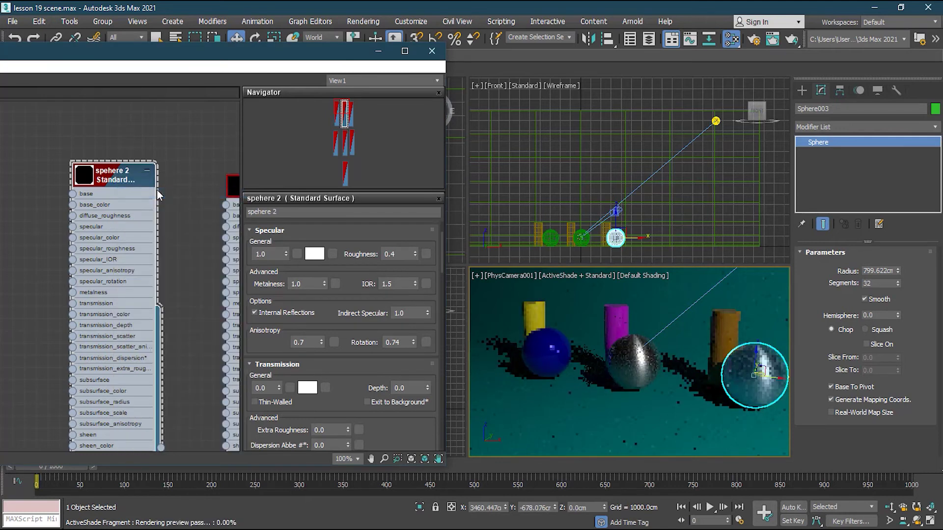
- Assign the sphere 3 material to the middle sphere and clear the selection
middle_drag(205, 262, 93, 266)
double_click(156, 185)
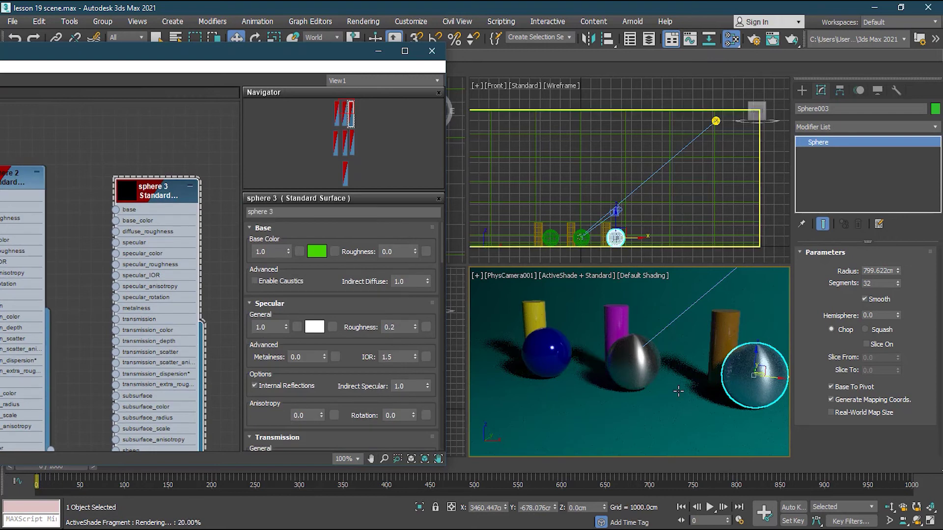
click(635, 364)
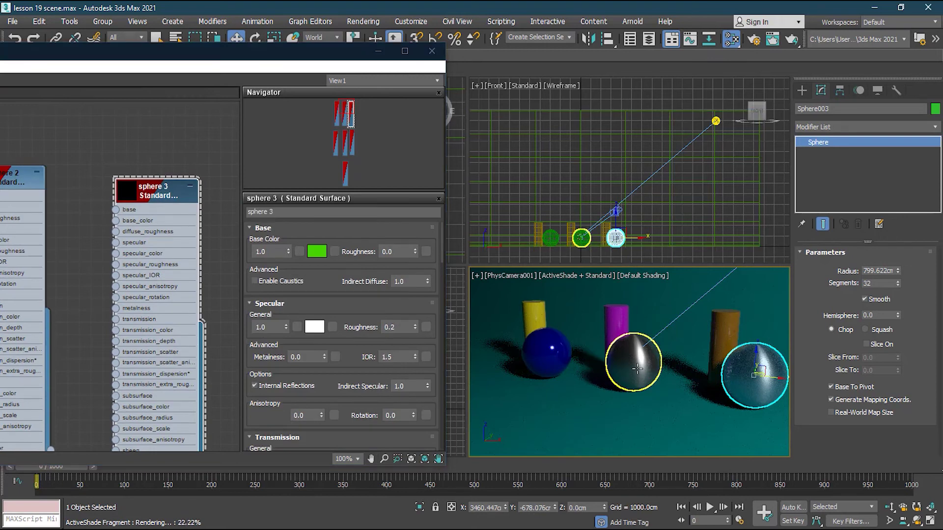
right_click(158, 197)
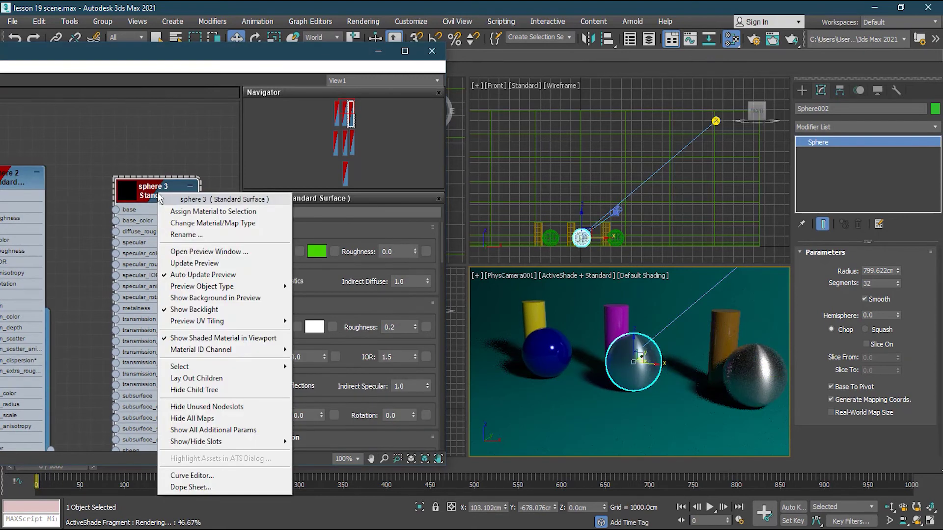
click(191, 213)
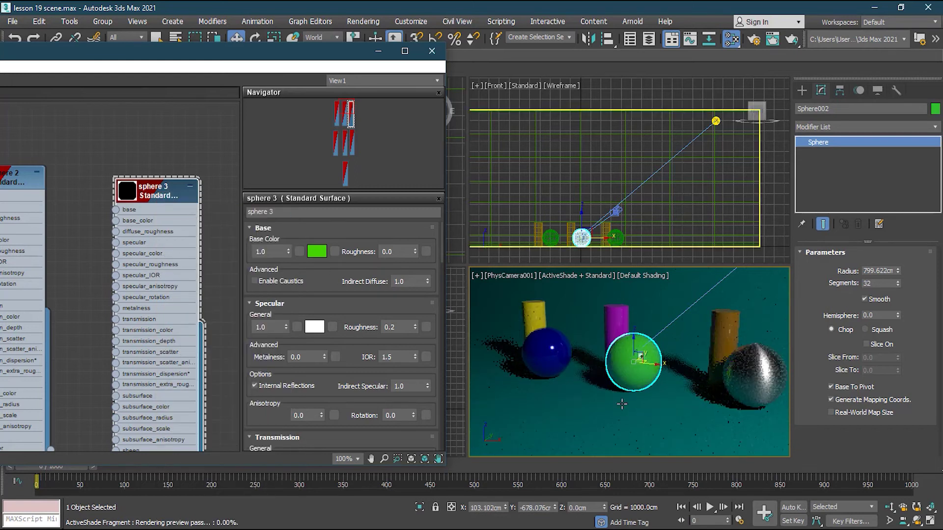
click(778, 219)
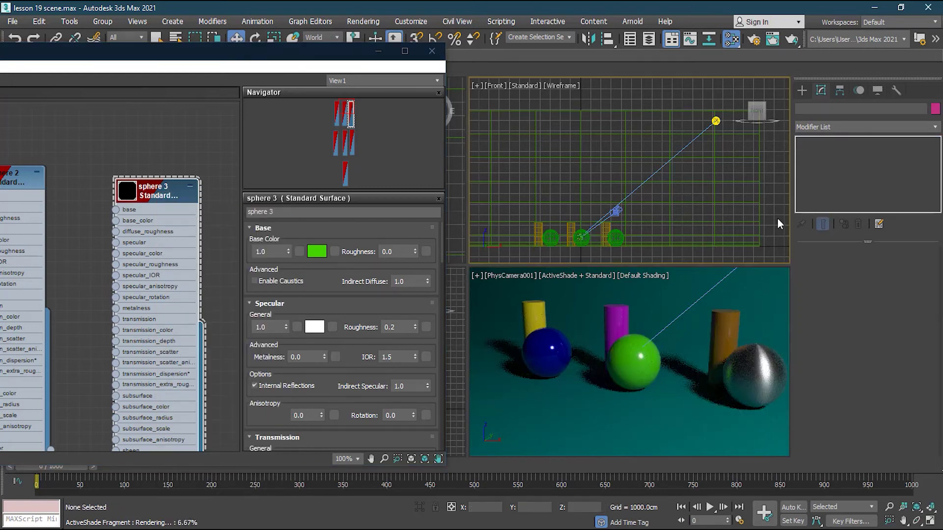
- Set the general transmission weight of the sphere 3 material to 1.0
drag(344, 312, 344, 261)
mouse_move(443, 260)
mouse_down()
mouse_move(442, 286)
mouse_move(442, 272)
mouse_up()
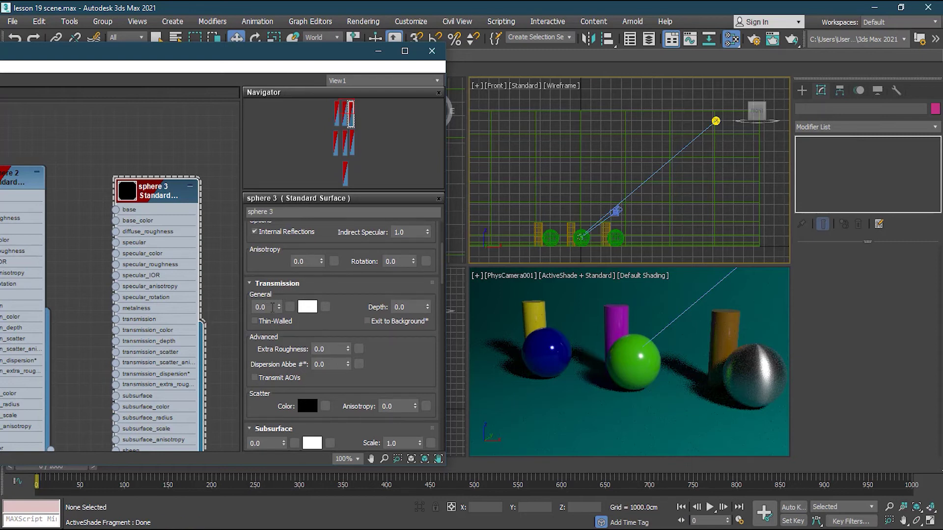
click(268, 307)
text(1)
key(Return)
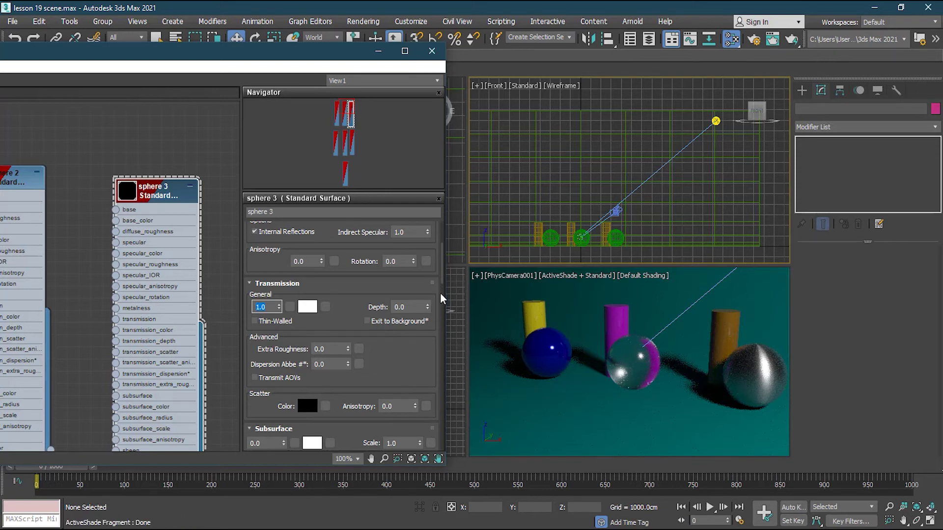
- Try an IOR of 1.3 on the sphere 3 material and restart the camera viewport's ActiveShade render
drag(441, 289, 443, 259)
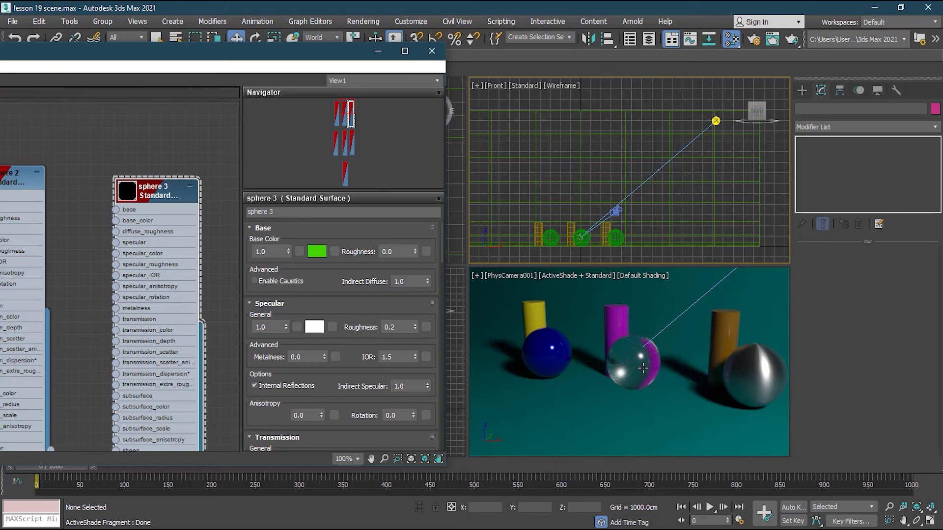
click(381, 357)
key(Return)
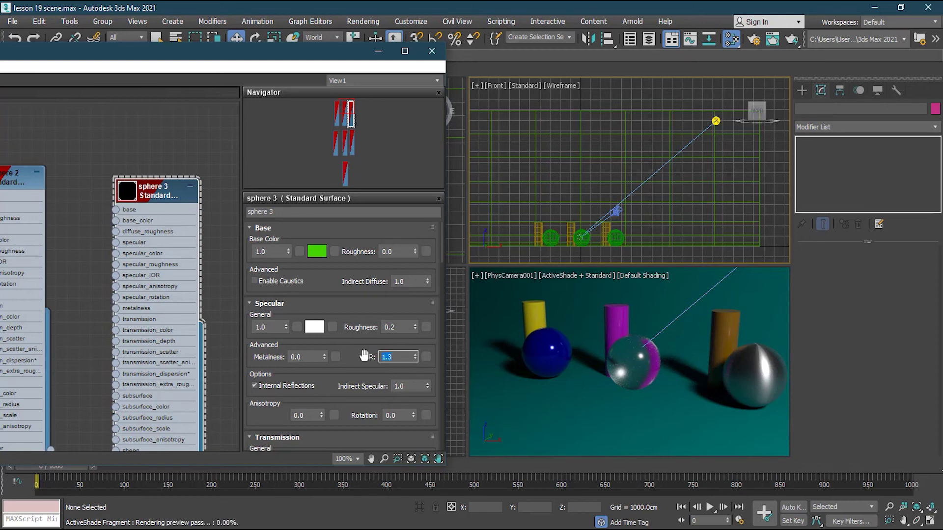
click(573, 276)
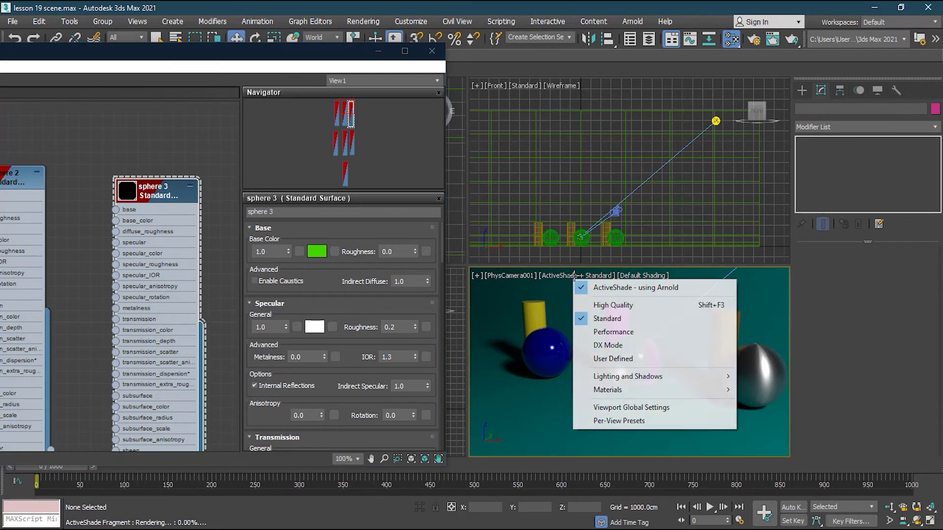
click(576, 288)
click(573, 277)
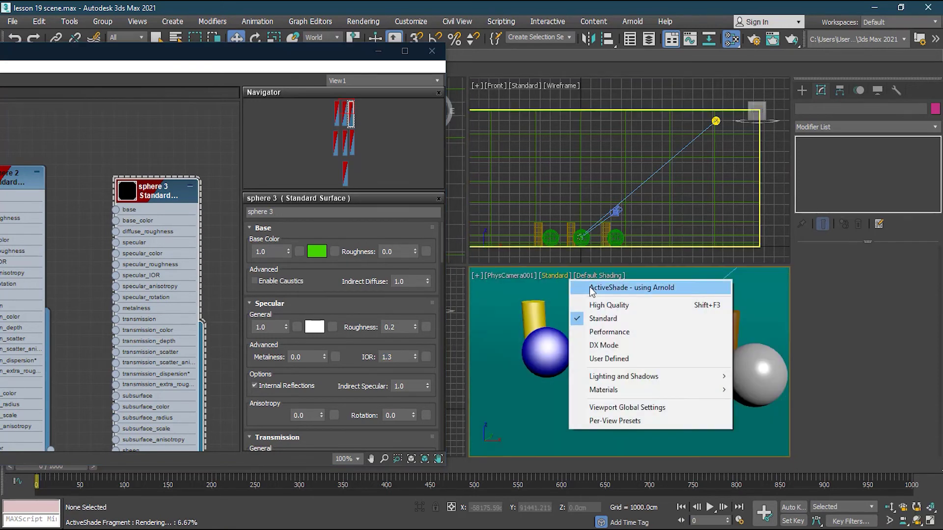
click(590, 287)
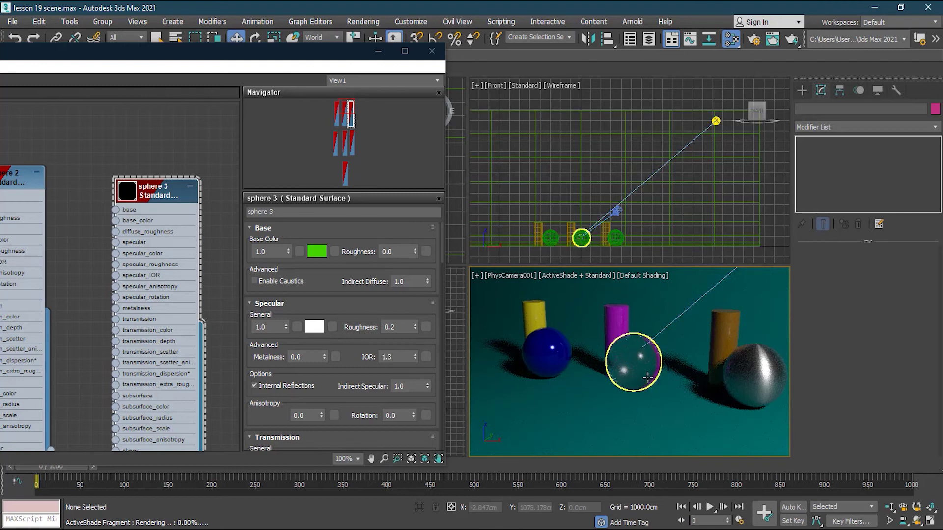
- Set the IOR of the sphere 3 material to 1.8
drag(406, 357, 370, 361)
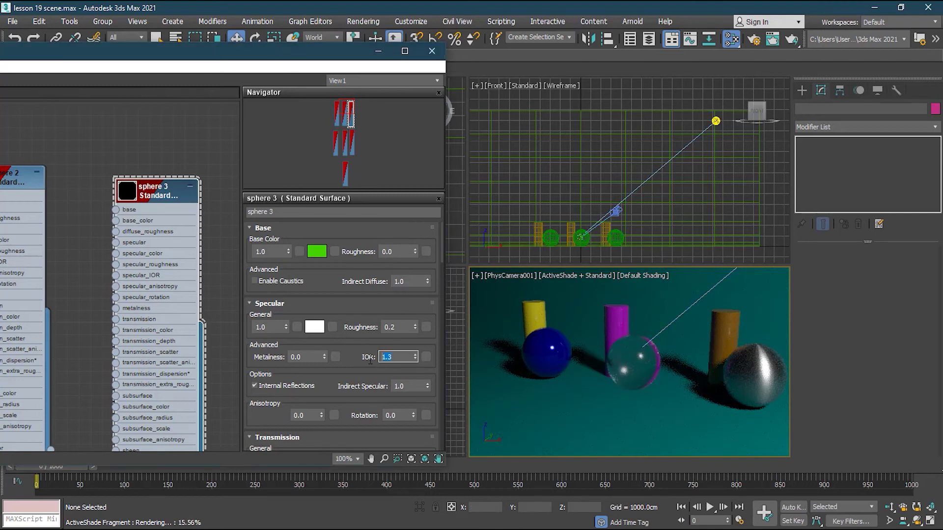
text(12)
key(BackSpace)
key(BackSpace)
key(Return)
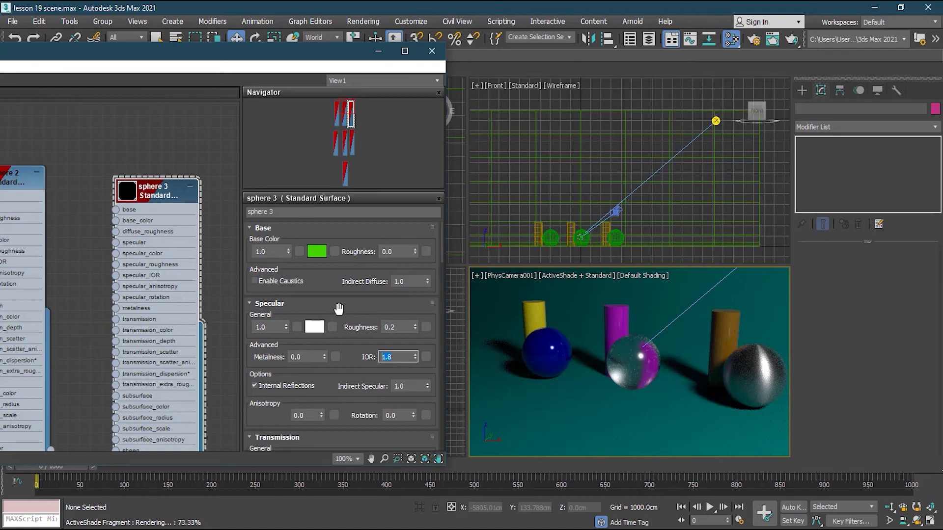
- Switch to Chrome, open Pixel and Poly's IOR list from the search results, and browse to its material tables
key(alt+Tab)
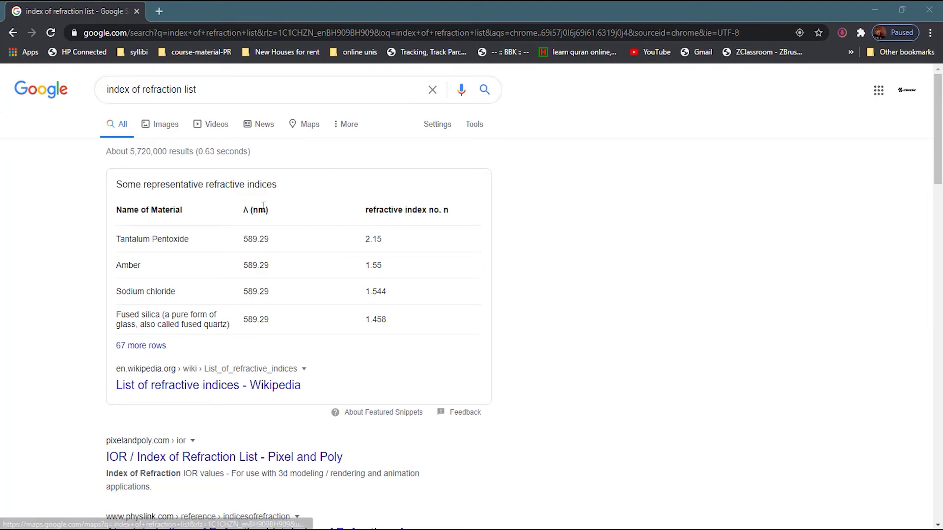
scroll(264, 316, down, 4)
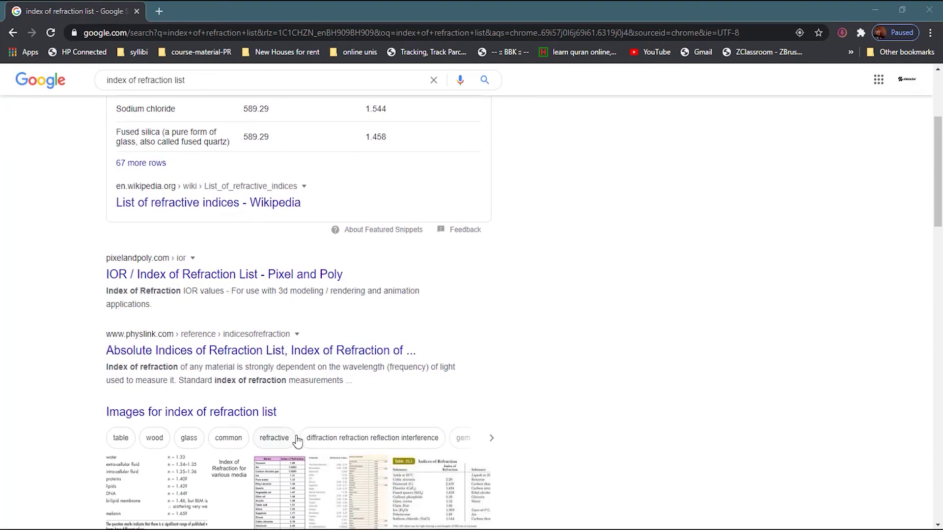
scroll(297, 441, down, 3)
scroll(315, 362, up, 1)
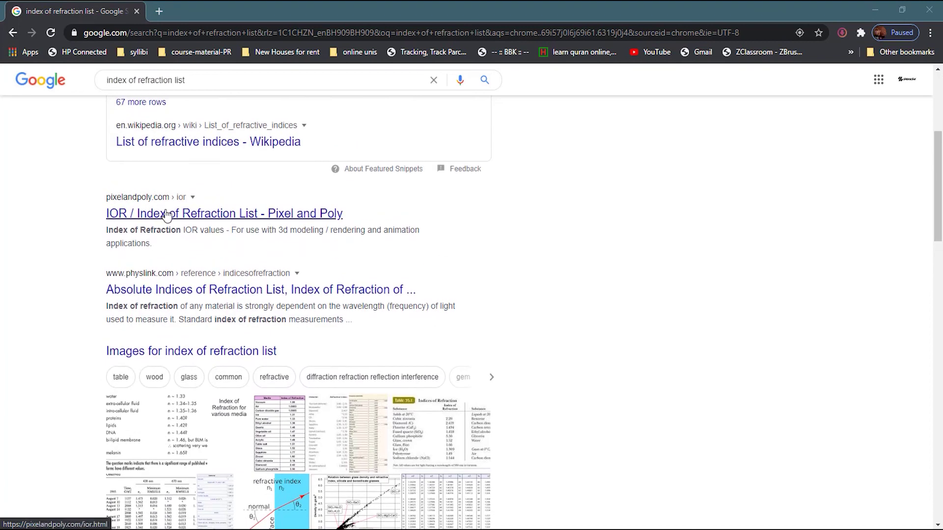
click(167, 215)
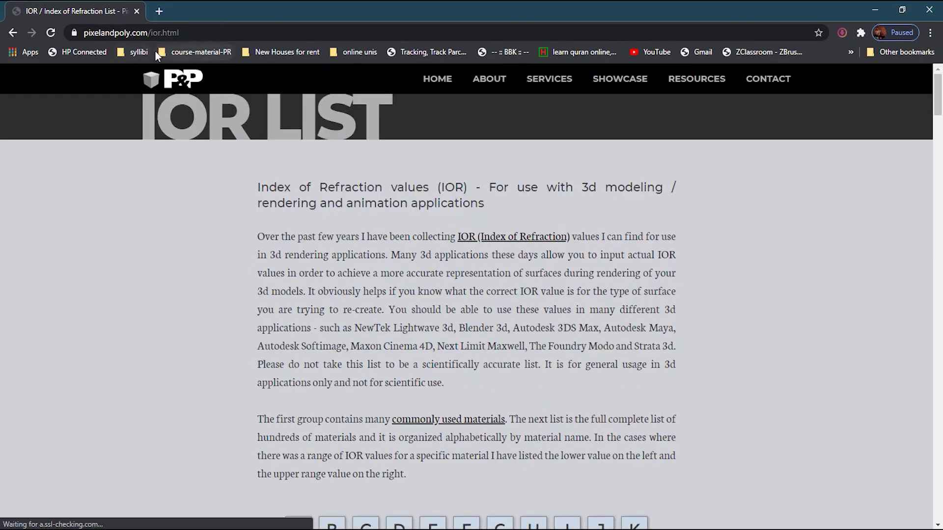
scroll(474, 246, down, 6)
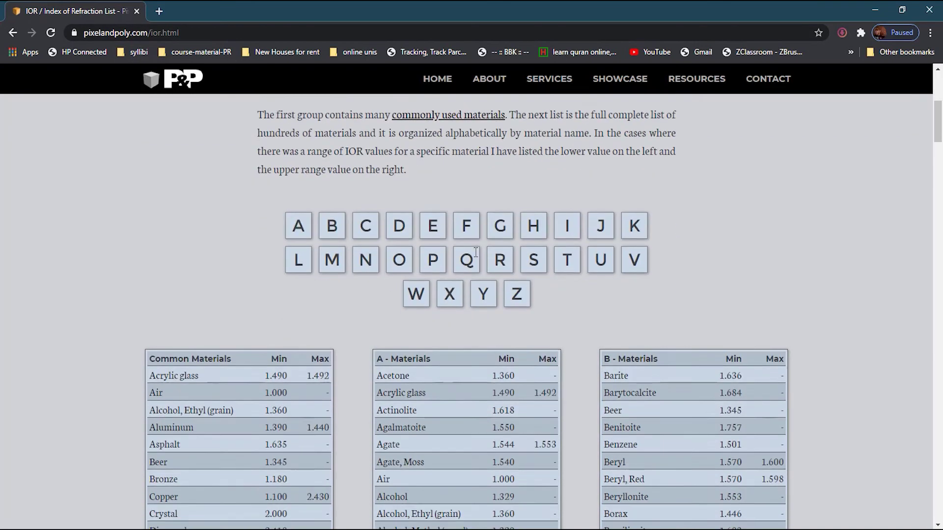
- Examine the IOR values in the Common Materials table, close the browser and return to 3ds Max
scroll(475, 252, down, 3)
scroll(506, 328, down, 1)
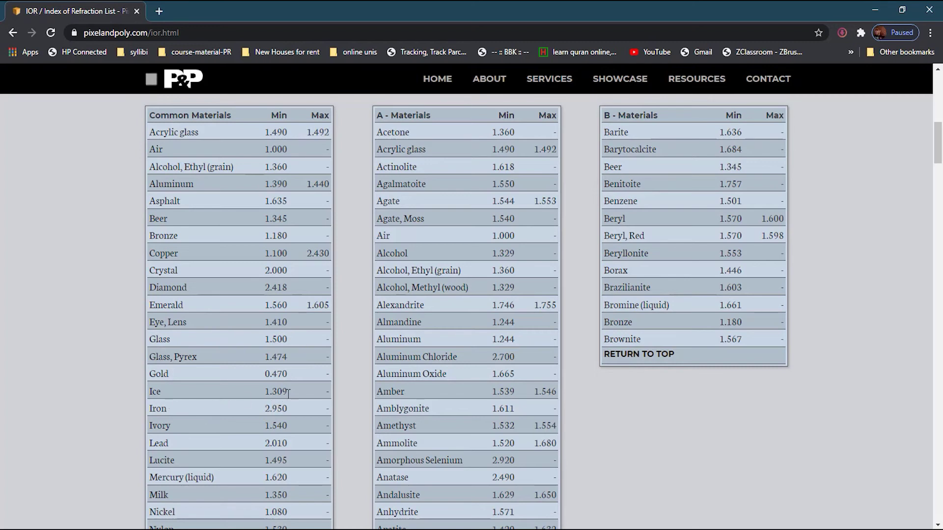
scroll(300, 393, down, 1)
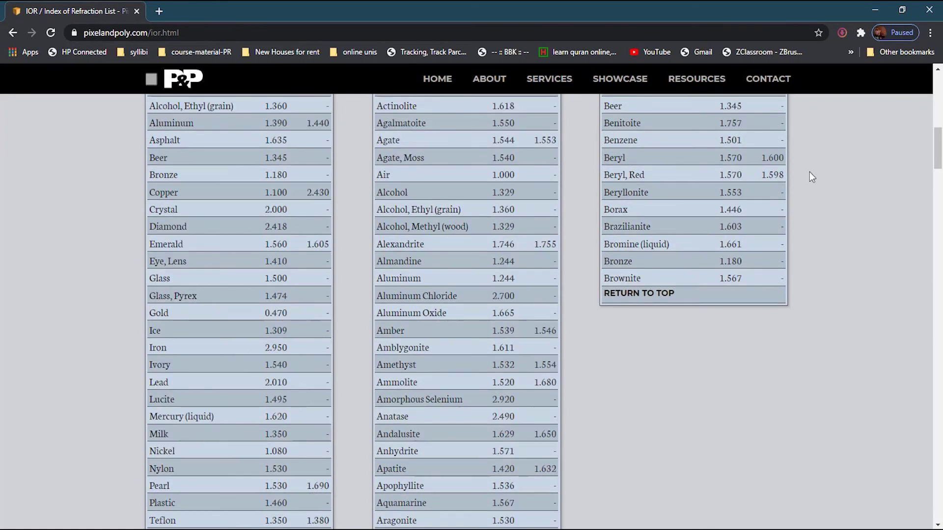
click(929, 10)
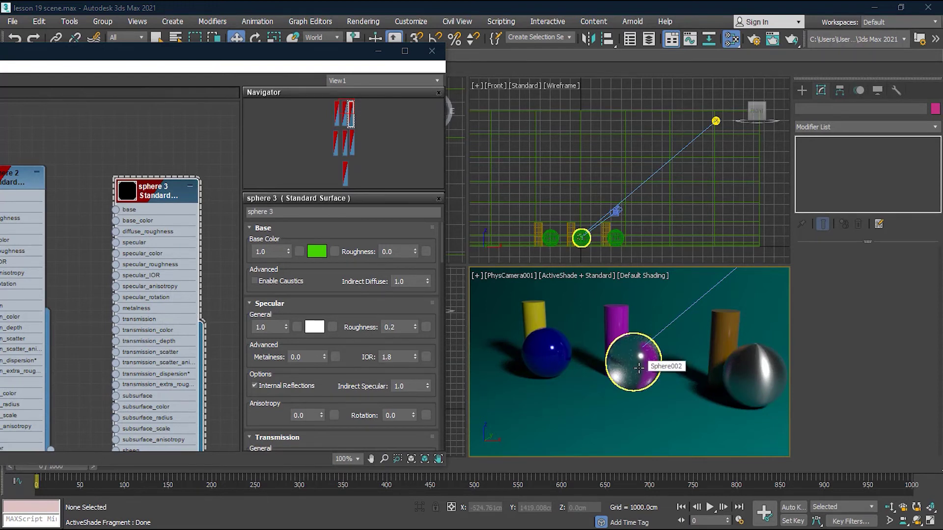
- Set the specular IOR of the sphere 3 material to 1.5
double_click(395, 357)
text(1.5)
key(Return)
- Try the Thin-Walled transmission option on the sphere 3 material and turn it off again
drag(440, 252, 440, 279)
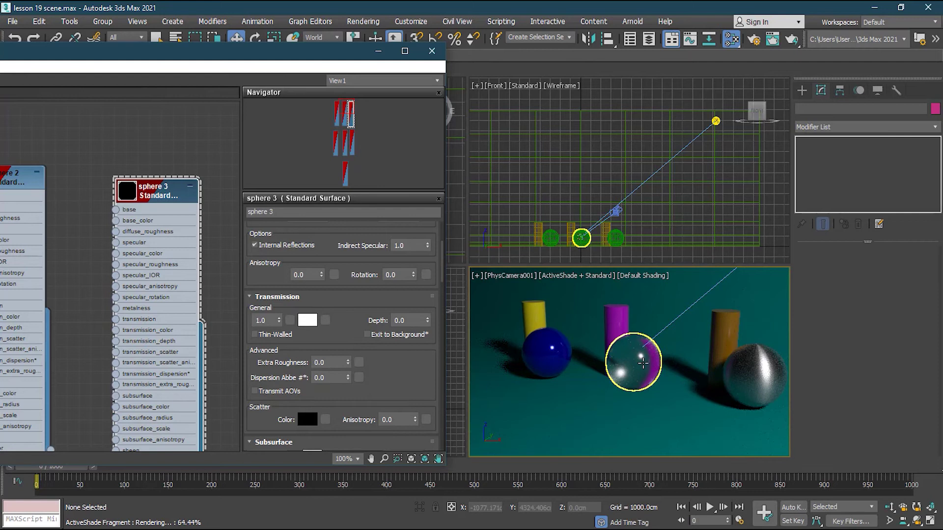
click(275, 335)
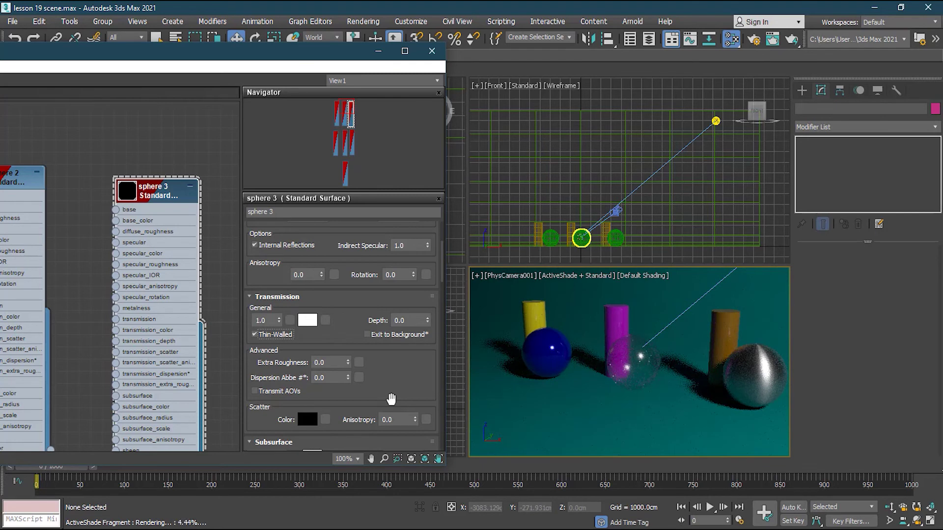
click(284, 335)
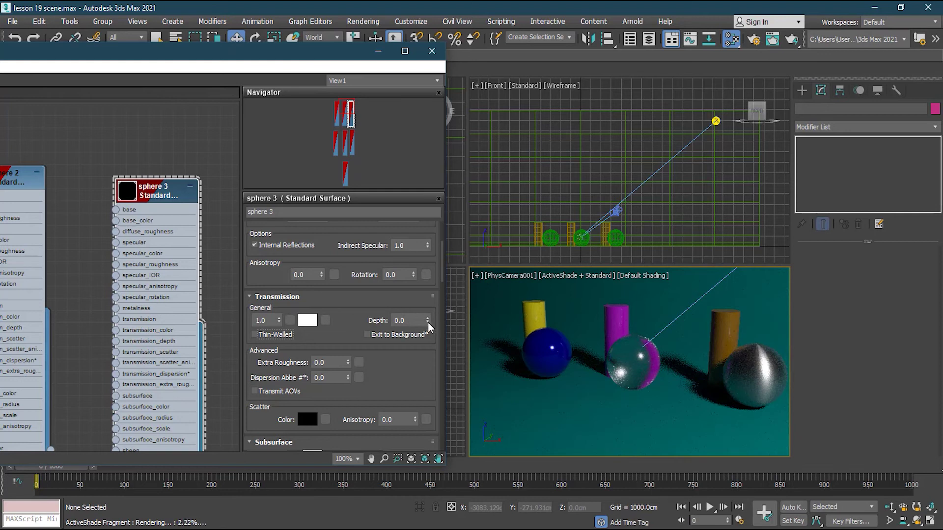
- Try a transmission depth of 3.181 on the sphere 3 material and restart the camera viewport's ActiveShade render
drag(430, 322, 407, 127)
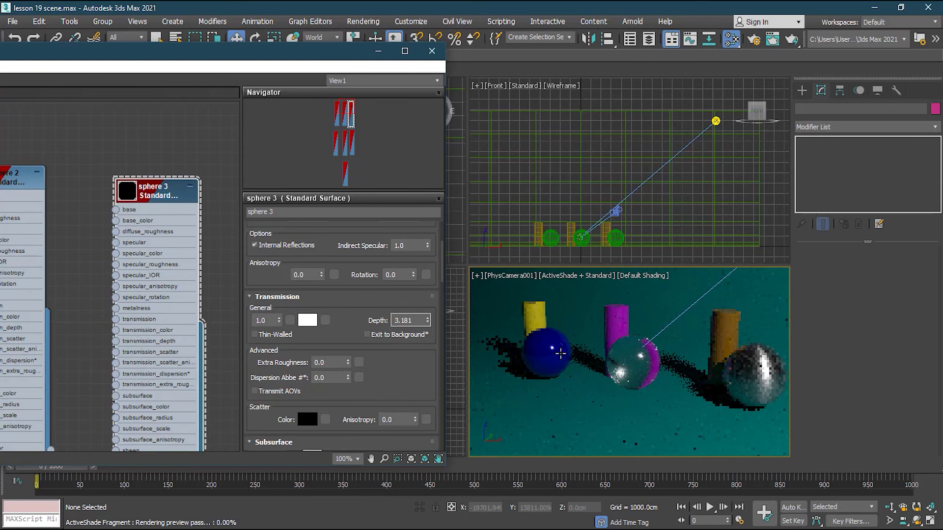
click(629, 373)
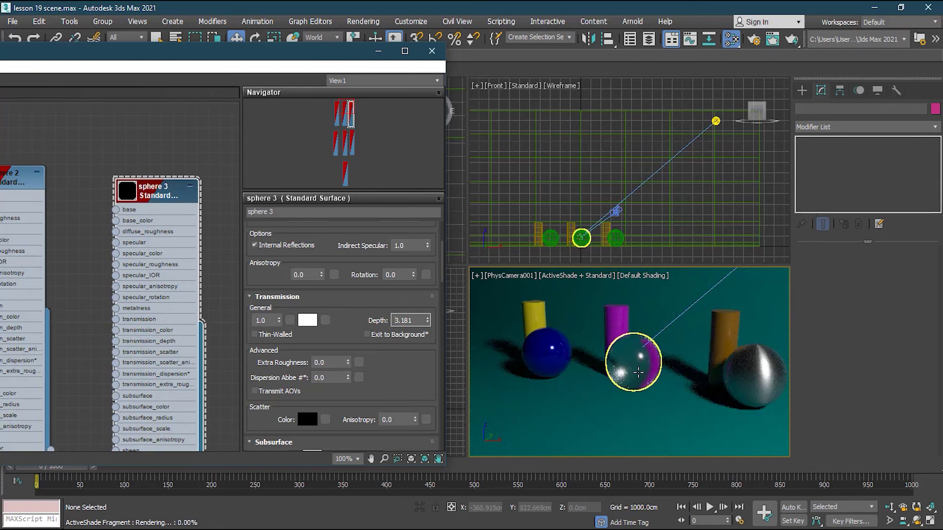
click(569, 275)
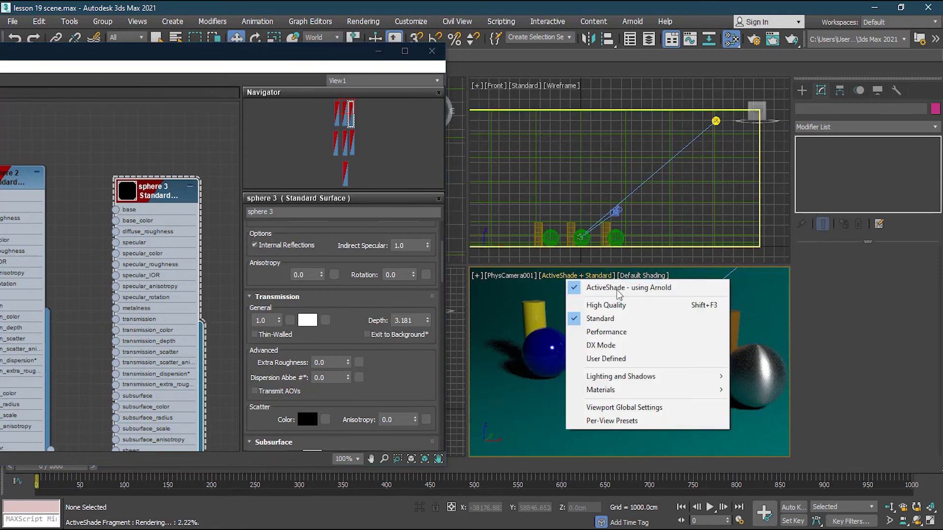
key(Escape)
click(570, 275)
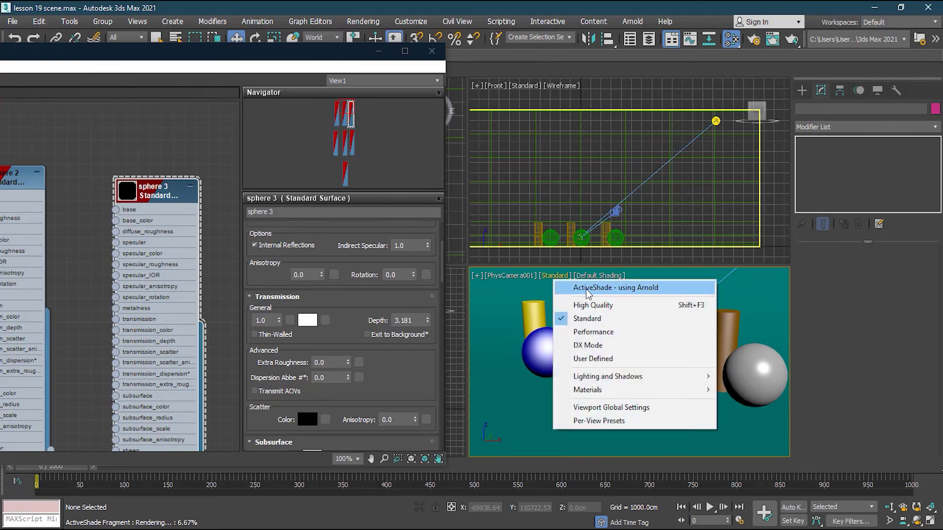
click(693, 385)
- Reset the transmission depth of the sphere 3 material to 0
double_click(404, 320)
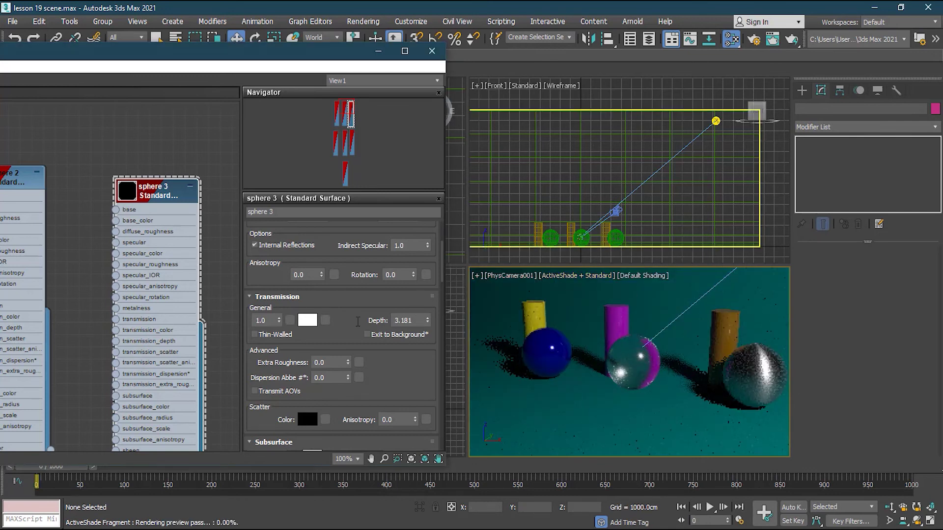
text(0)
key(Return)
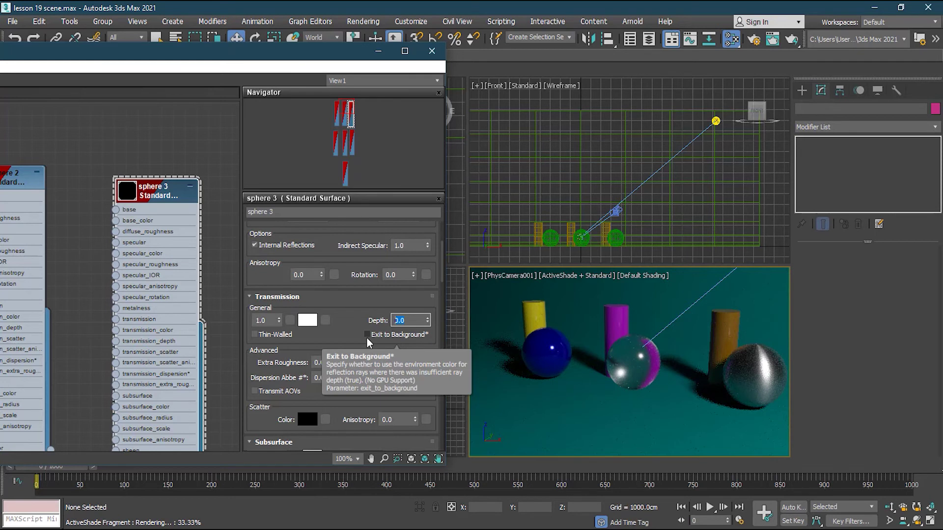
- Try Exit to Background on the sphere 3 material with a restarted ActiveShade render, and turn the option off again
click(367, 335)
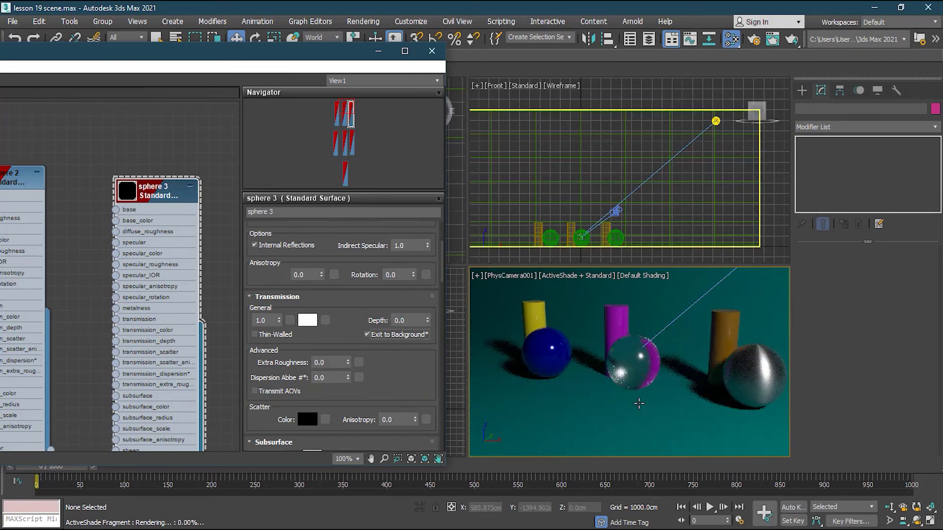
click(572, 275)
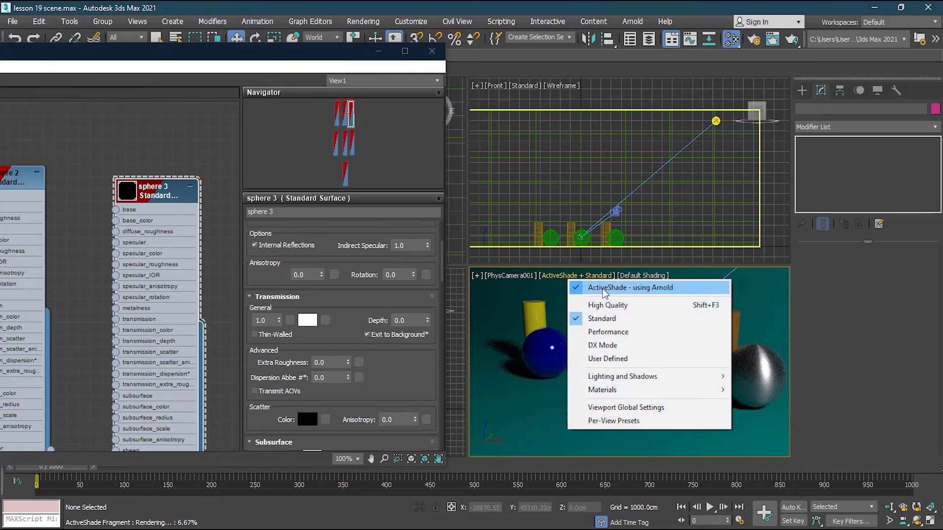
click(575, 283)
click(558, 275)
click(589, 288)
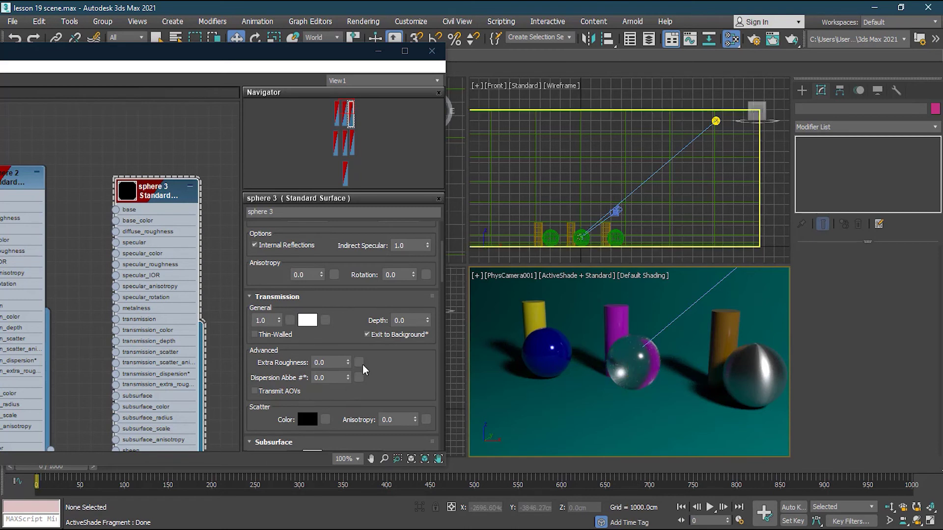
click(367, 335)
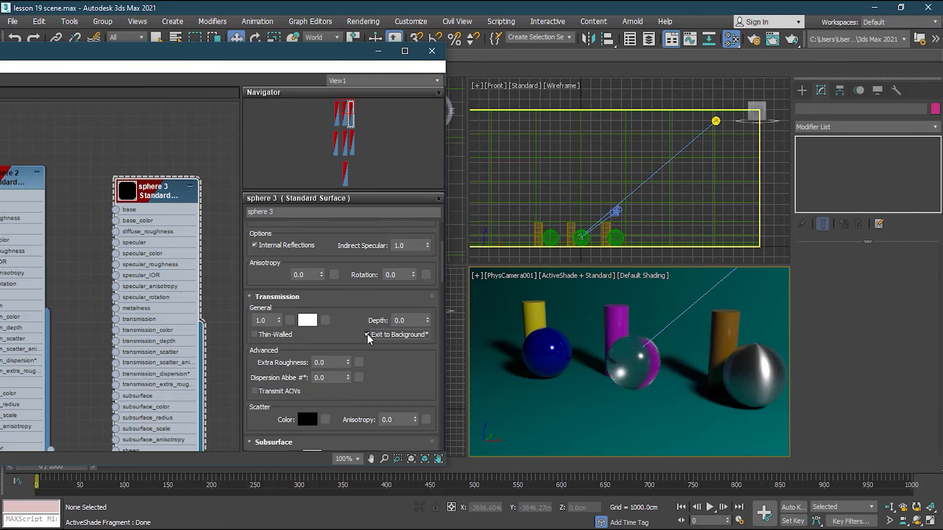
click(367, 335)
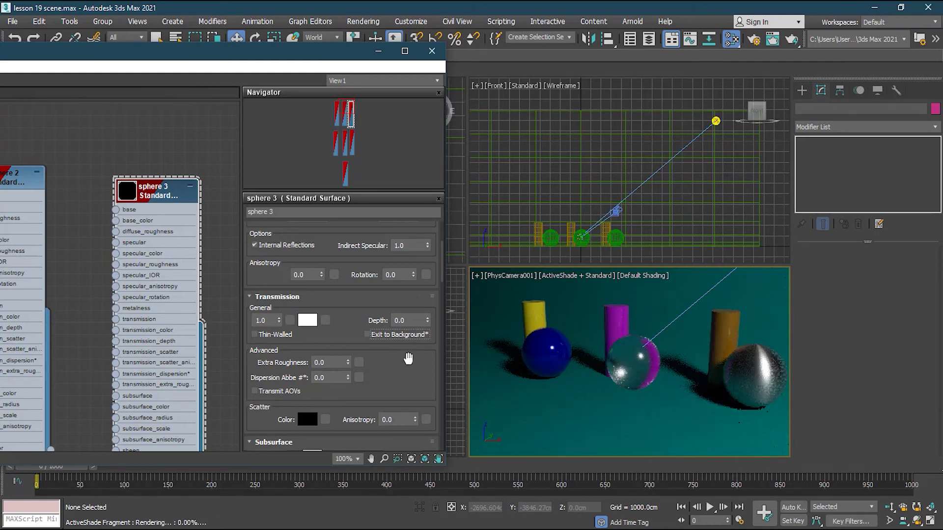
- Bring the cyl1 material node into view in the material editor and open its Standard Surface parameters
drag(407, 381, 414, 306)
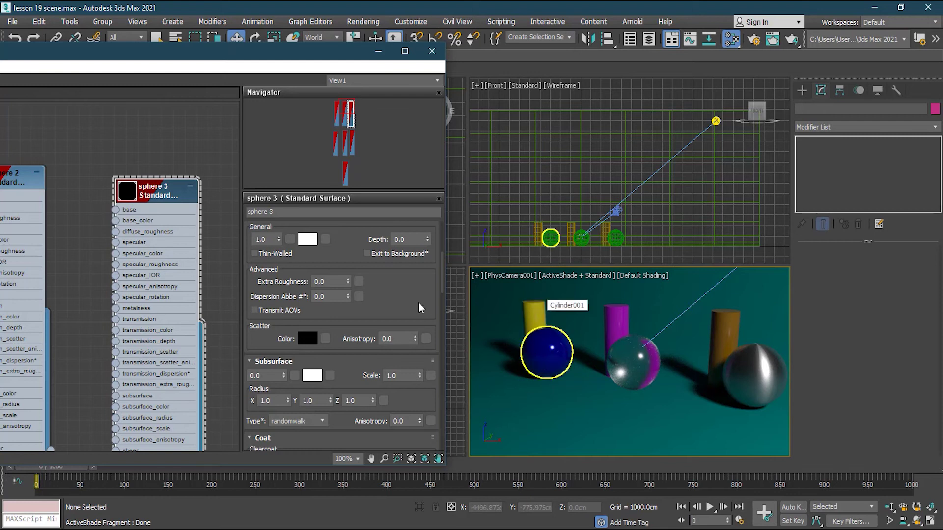
drag(351, 108, 338, 138)
double_click(157, 212)
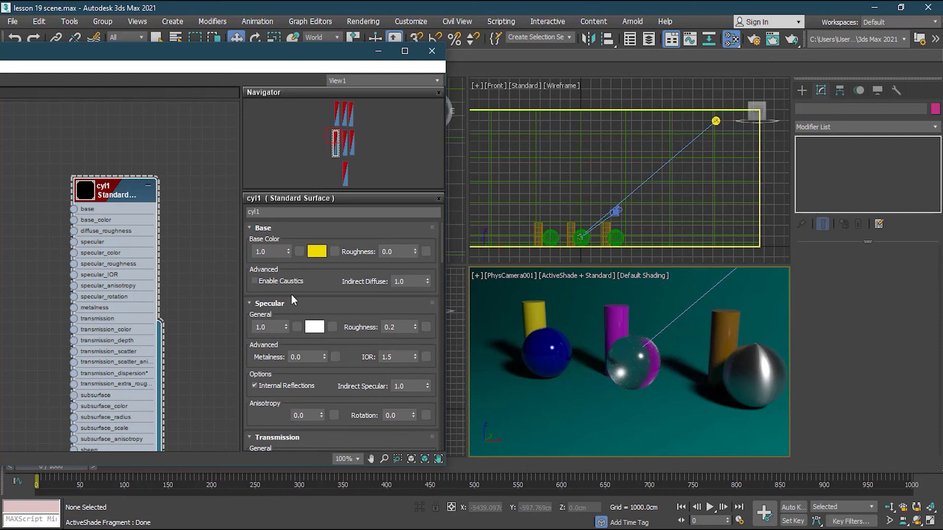
- Try a subsurface weight of 1.0 on the cyl1 material
drag(442, 250, 444, 275)
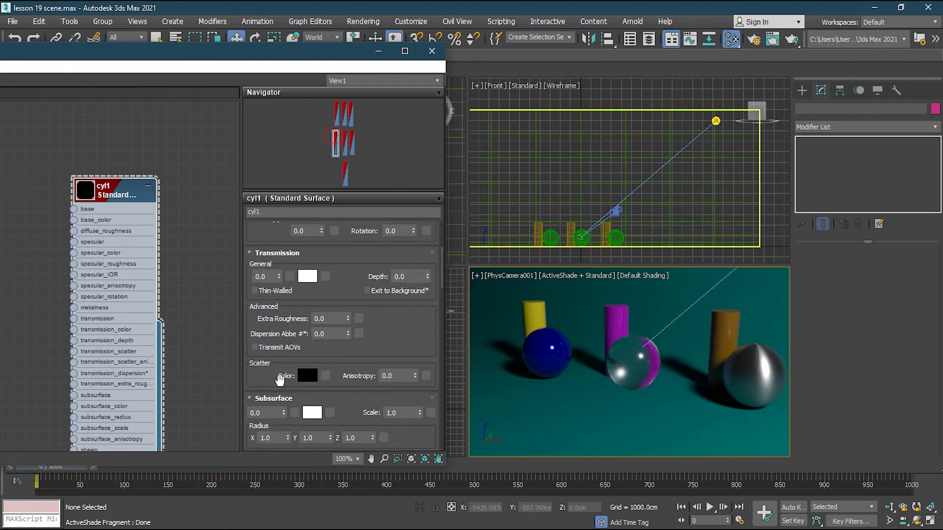
scroll(361, 364, down, 2)
scroll(361, 362, down, 2)
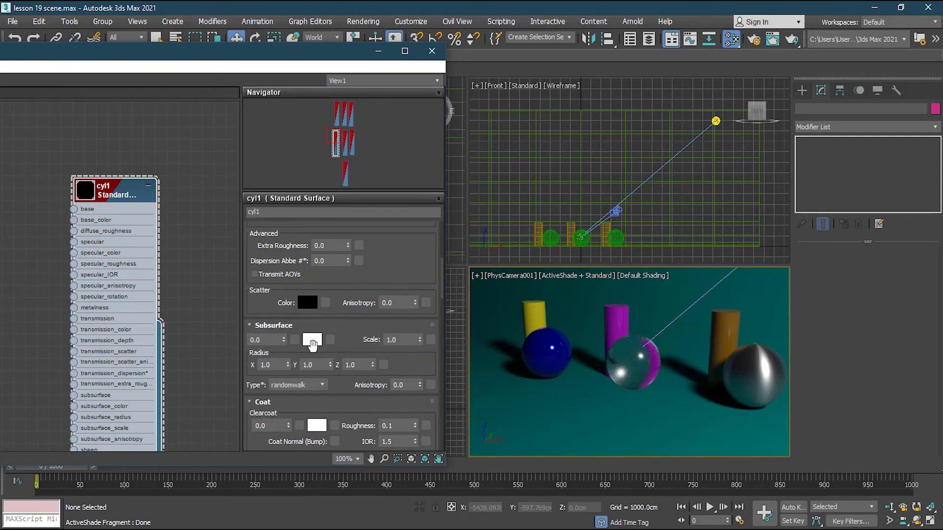
click(268, 340)
text(15)
key(Return)
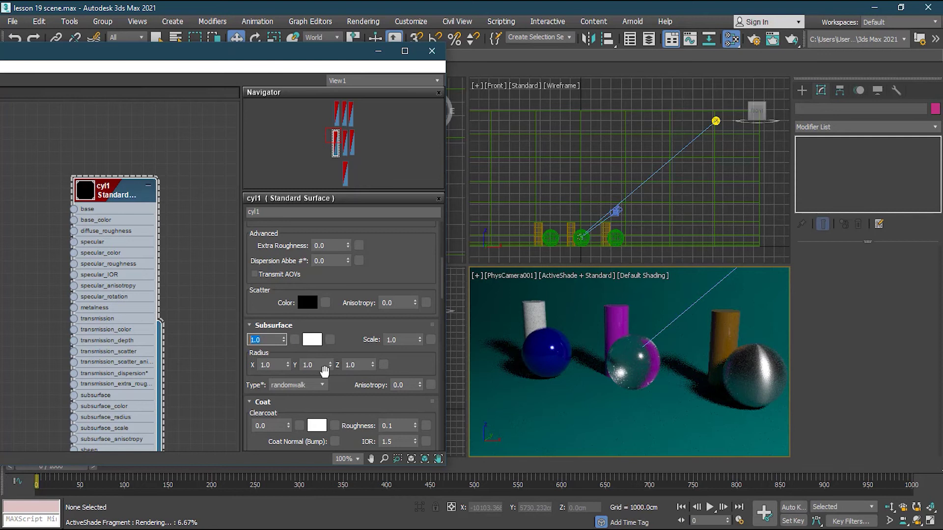
- Change the subsurface color of the cyl1 material to fully saturated red
click(315, 342)
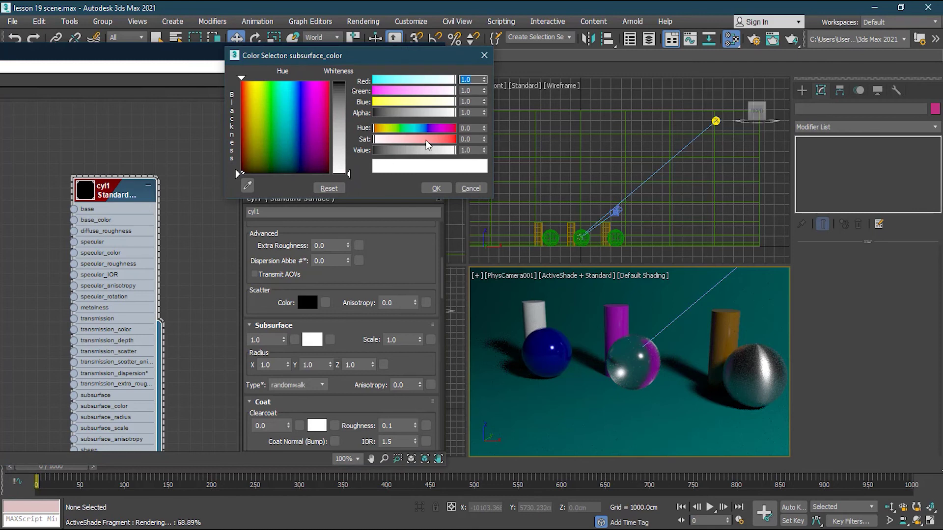
click(426, 139)
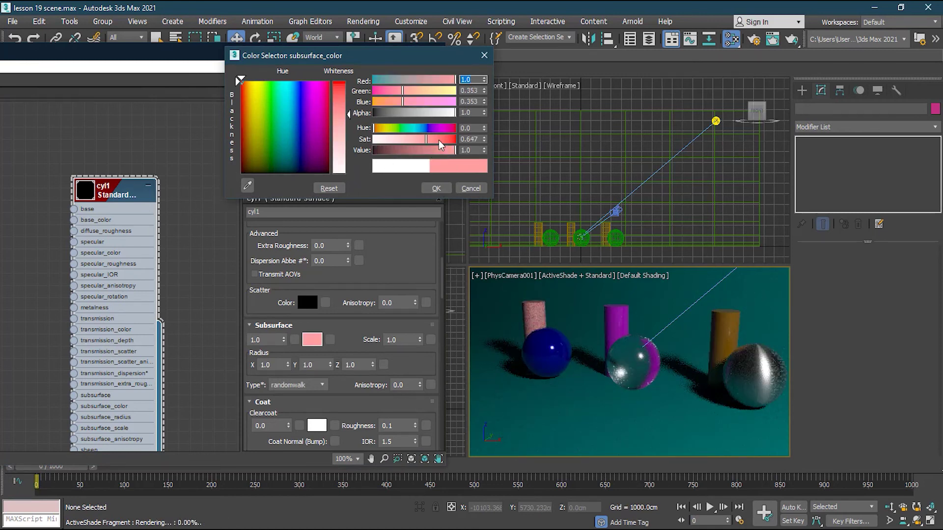
drag(426, 139, 455, 139)
click(436, 188)
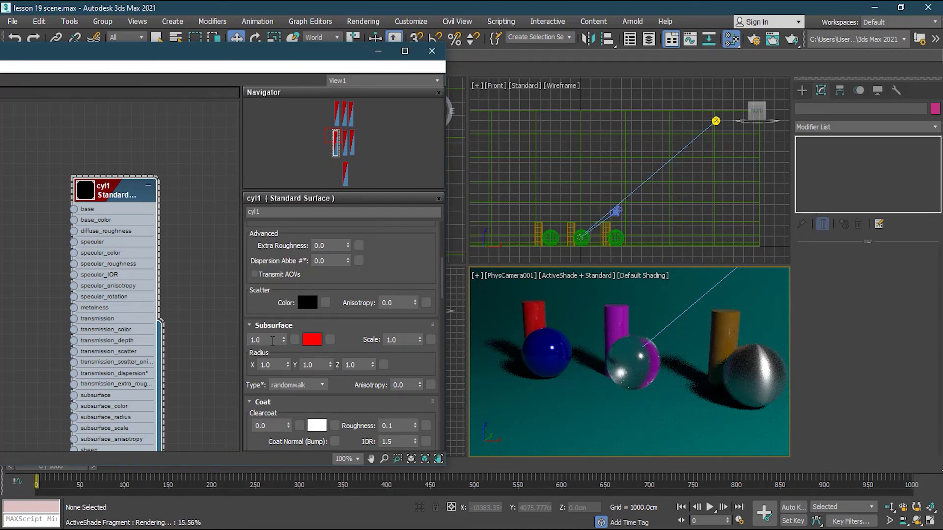
- Set the subsurface weight of the cyl1 material to 0.5
double_click(261, 340)
text(.5)
key(Return)
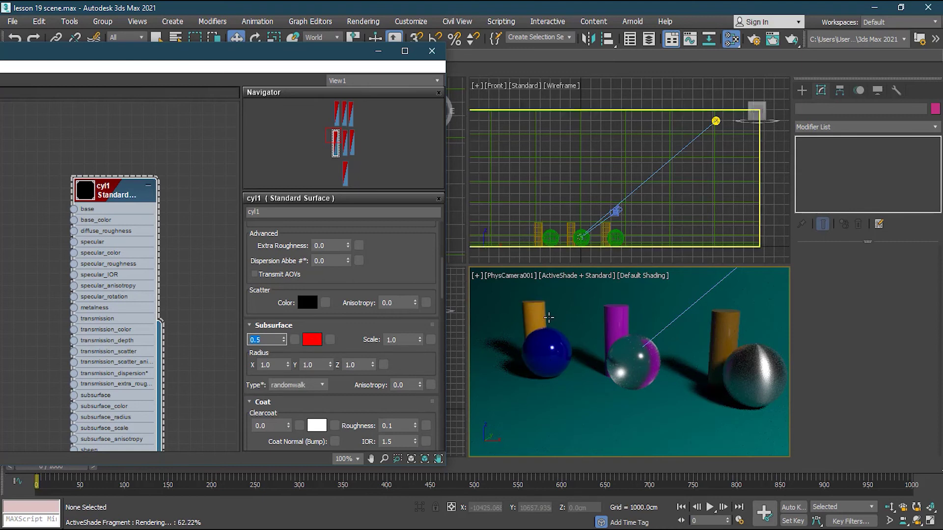
- Move the material editor aside, select the Arnold light, and set its exposure to 10.0 and its intensity to 3.0
drag(319, 60, 121, 71)
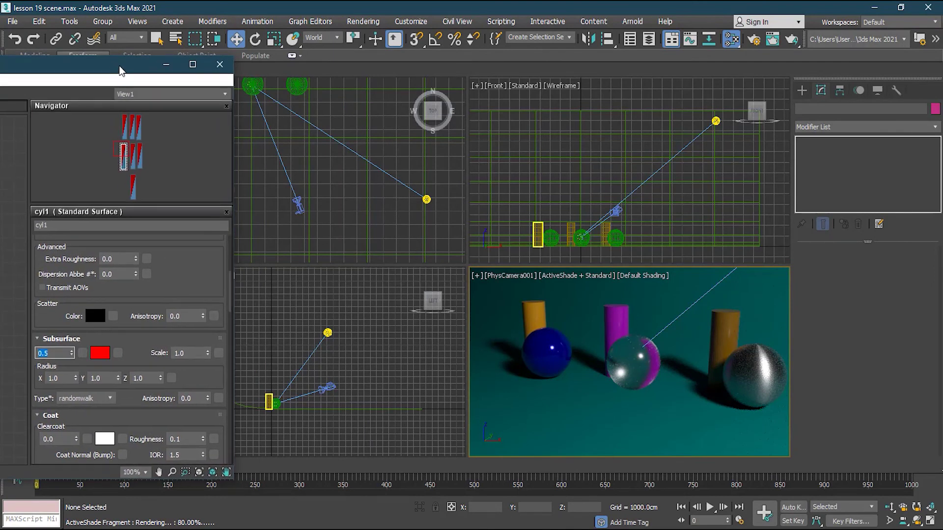
click(328, 333)
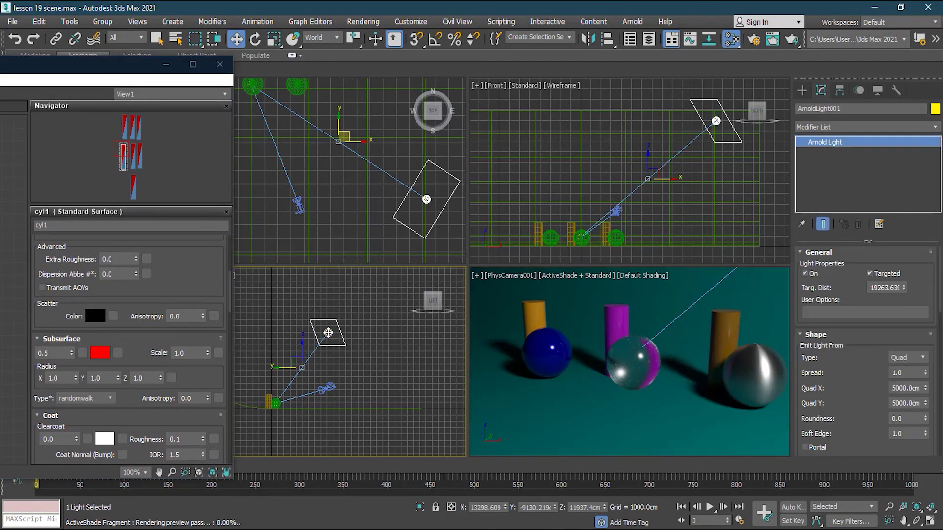
scroll(940, 307, down, 10)
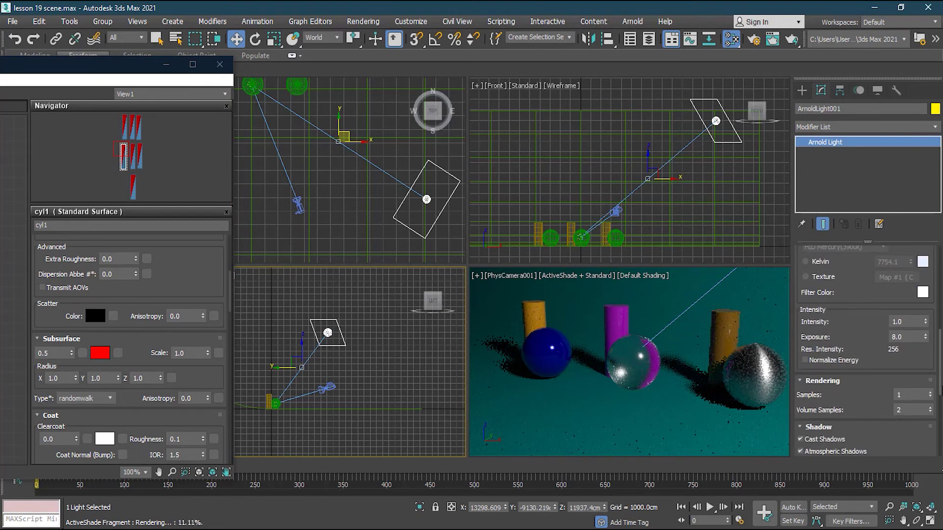
scroll(941, 391, down, 1)
drag(914, 337, 873, 336)
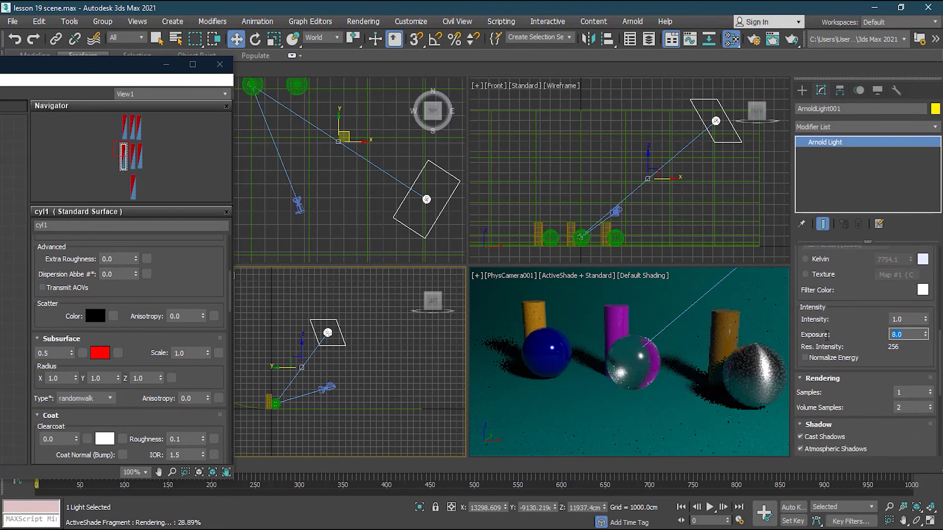
key(Return)
drag(913, 318, 877, 318)
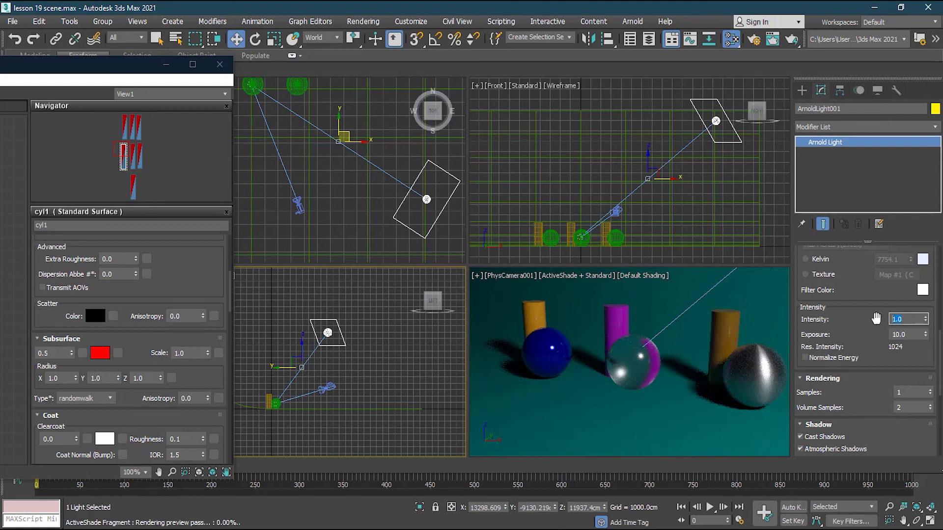
key(Return)
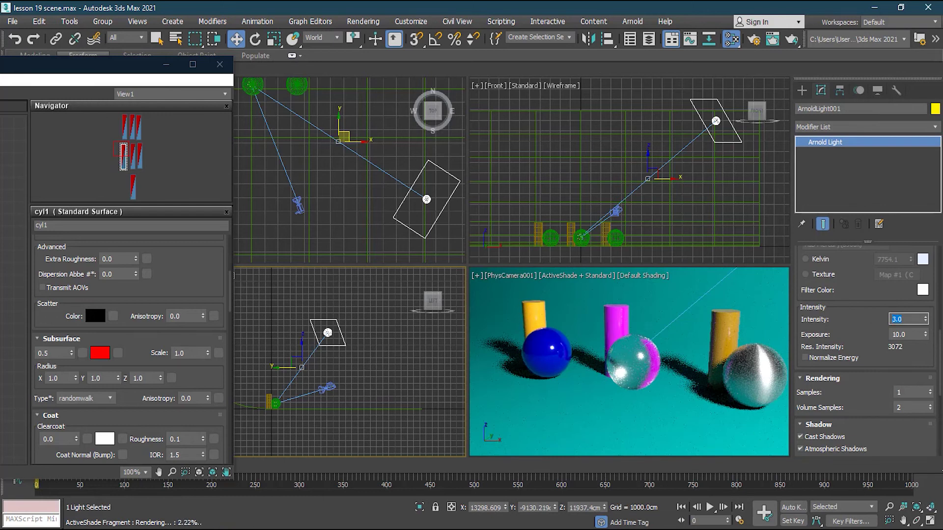
- Maximize the PhysCamera001 viewport
click(931, 521)
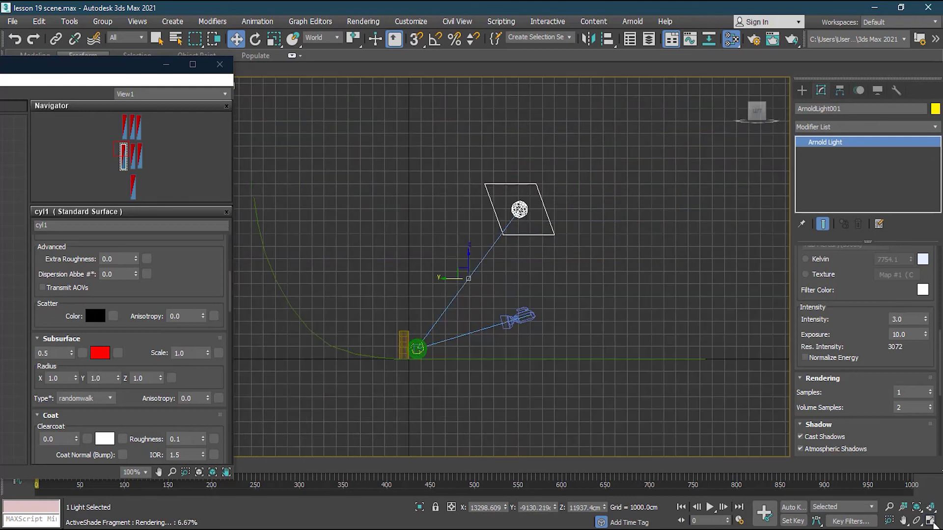
click(931, 522)
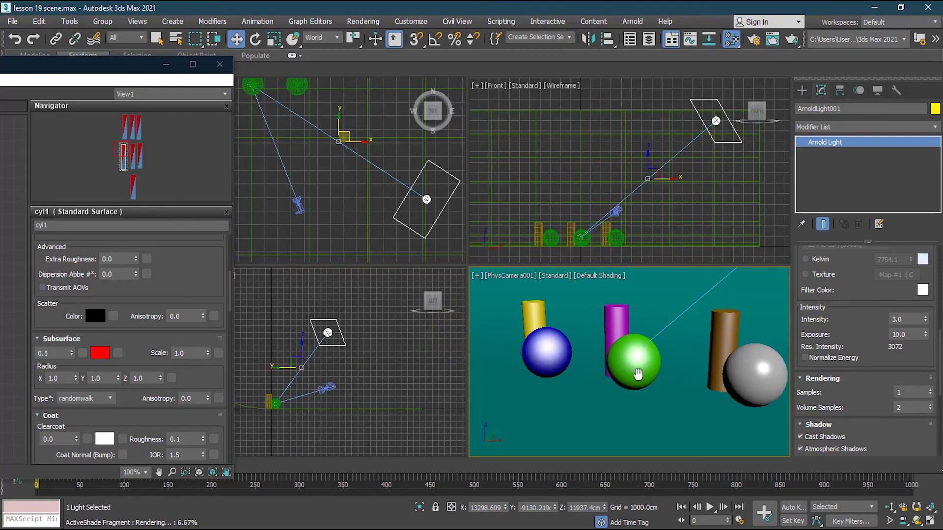
click(931, 522)
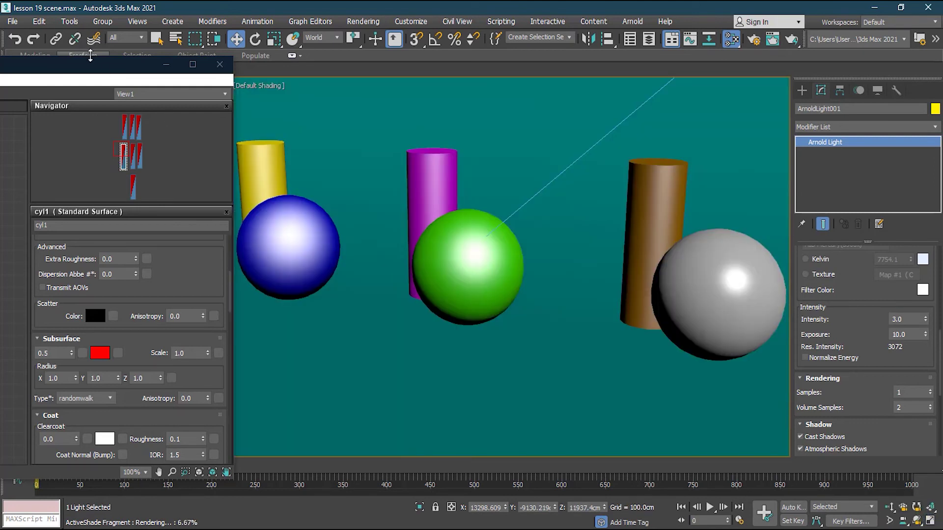
- Switch the PhysCamera001 viewport to ActiveShade rendering and arrange the material editor so the cylinders and the cyl1 parameters are both visible
drag(93, 64, 604, 267)
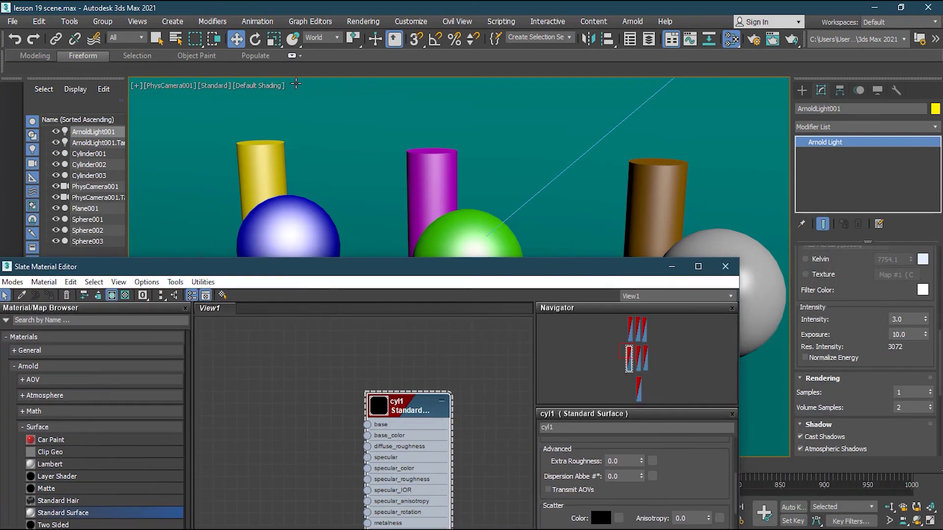
click(217, 86)
click(238, 98)
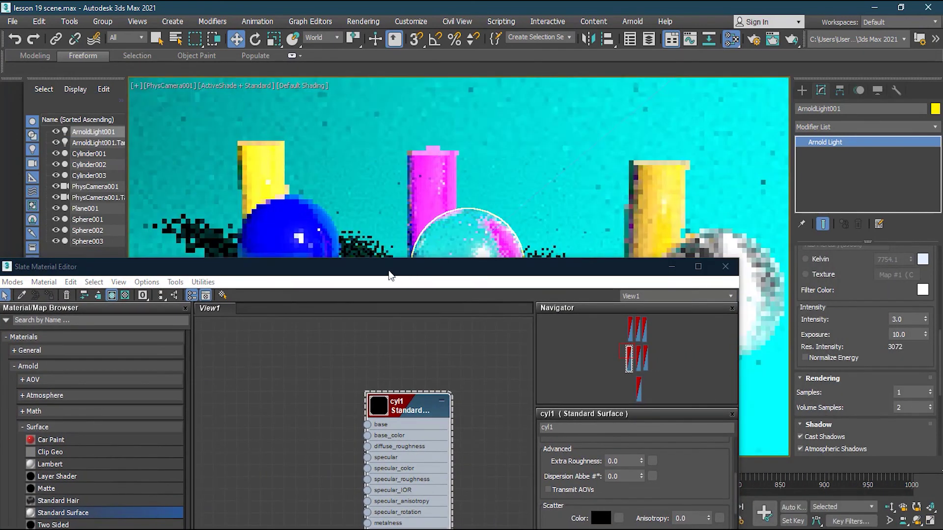
drag(264, 267, 579, 89)
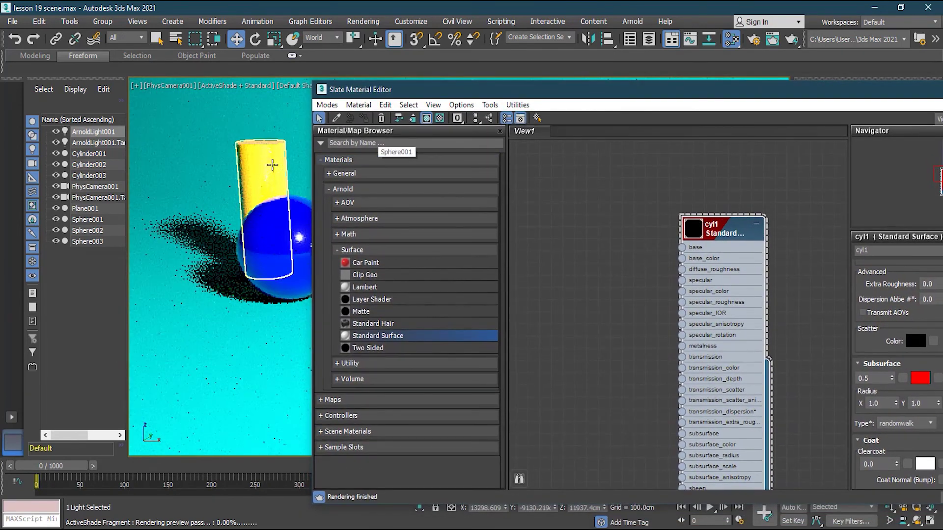
drag(785, 91, 3, 104)
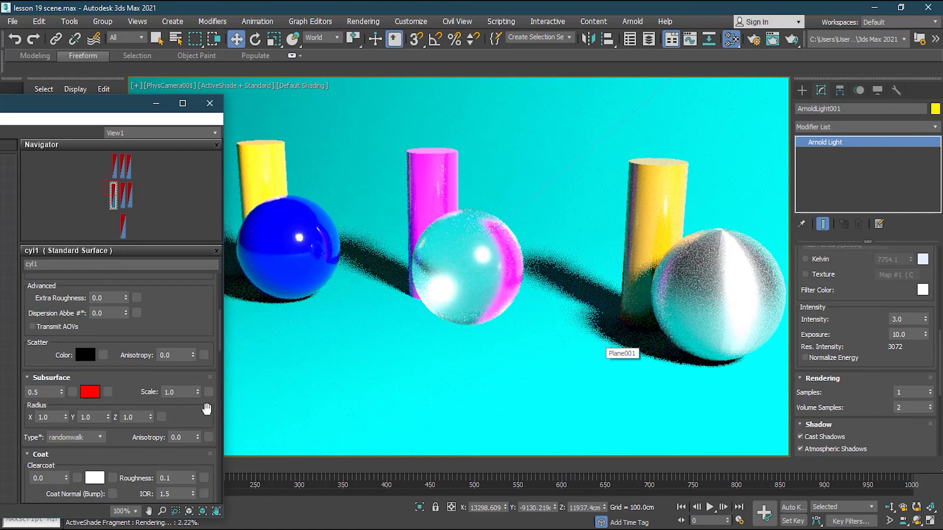
- Set the subsurface weight of the cyl1 material to 0.8 and its subsurface scale to 0.2
double_click(48, 394)
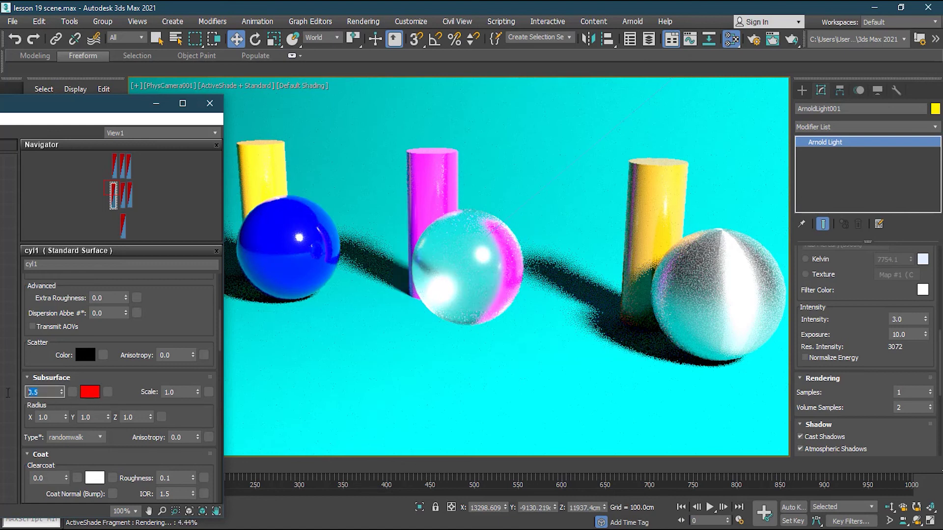
text(0.8)
key(Return)
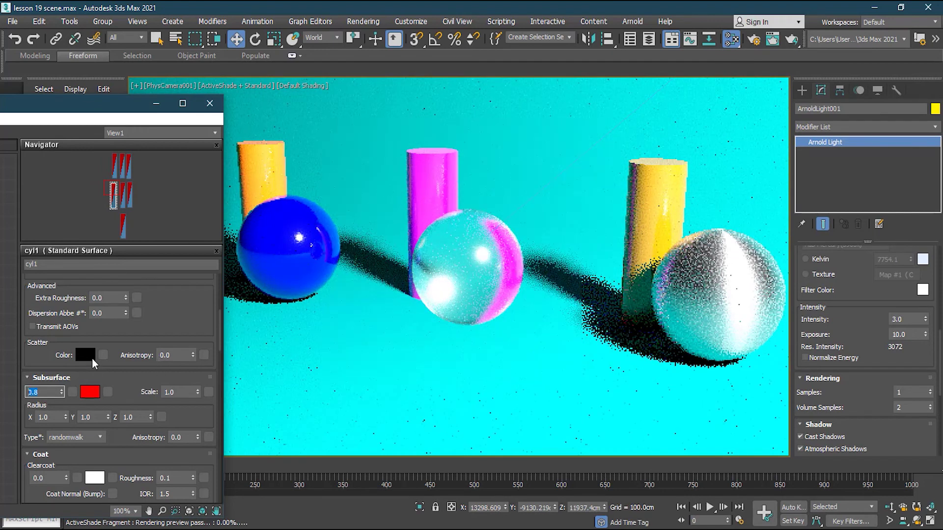
click(180, 391)
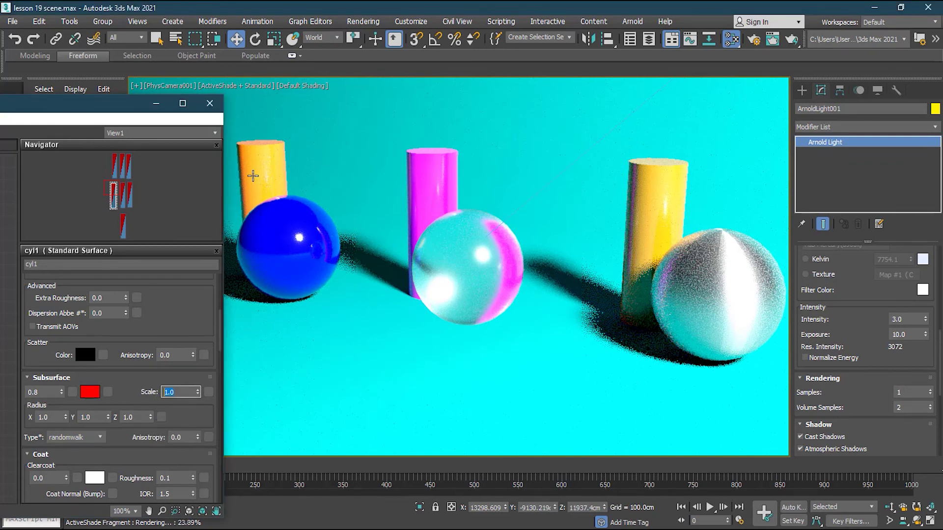
text(.2)
key(Return)
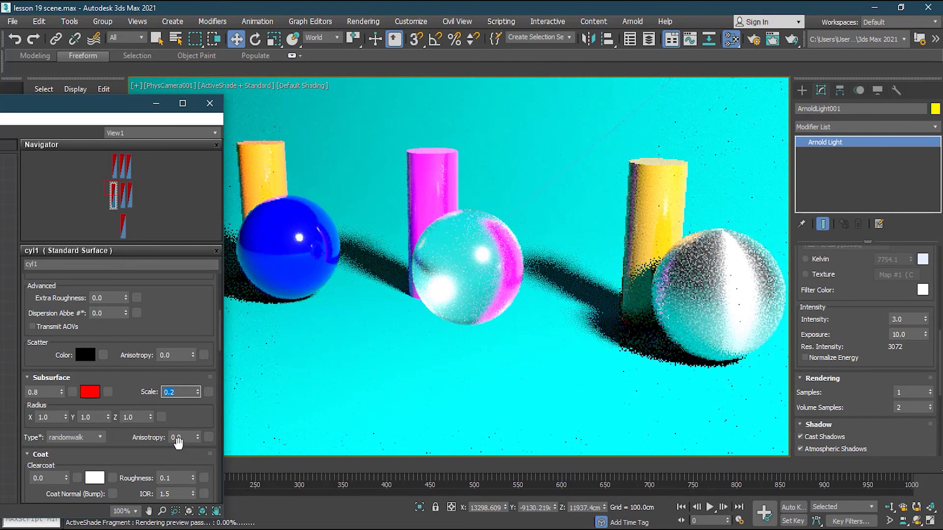
- Try the diffusion subsurface type on the cyl1 material, and change the type to randomwalk_v2
scroll(178, 442, down, 1)
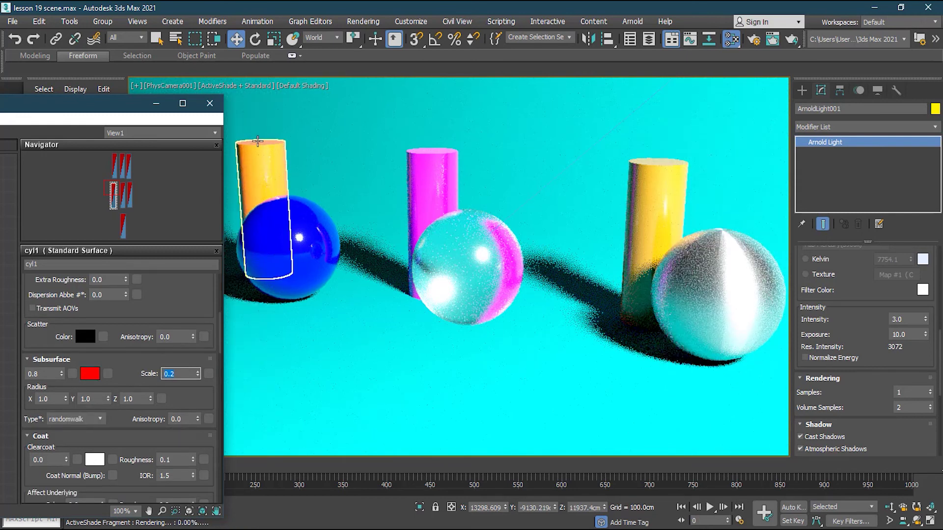
click(82, 424)
click(82, 432)
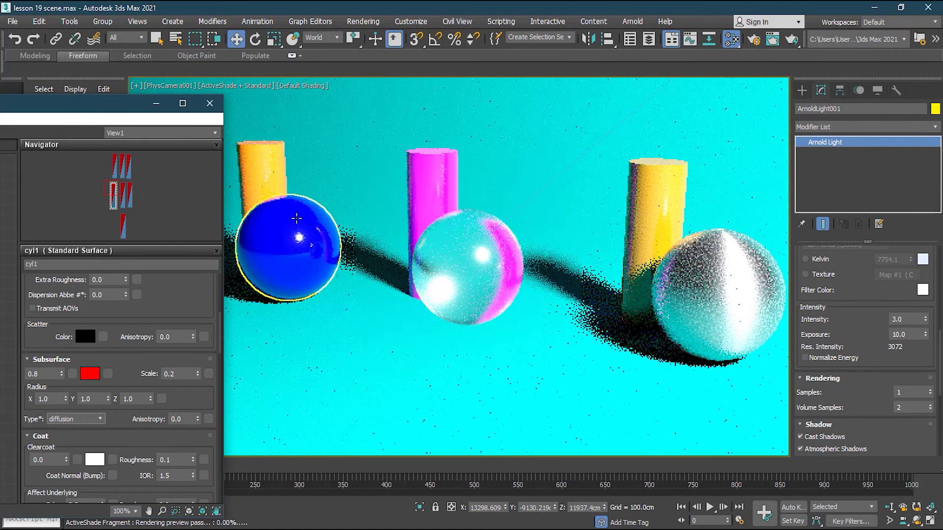
click(83, 421)
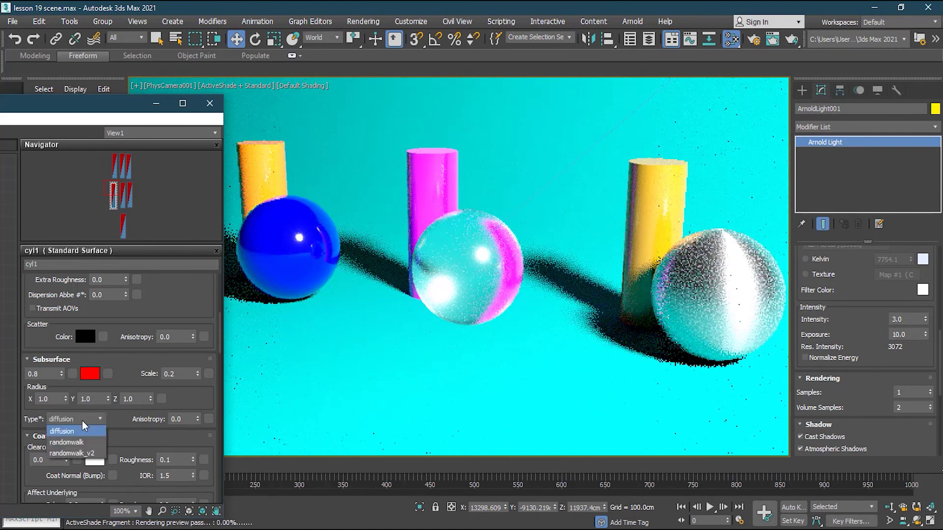
click(96, 454)
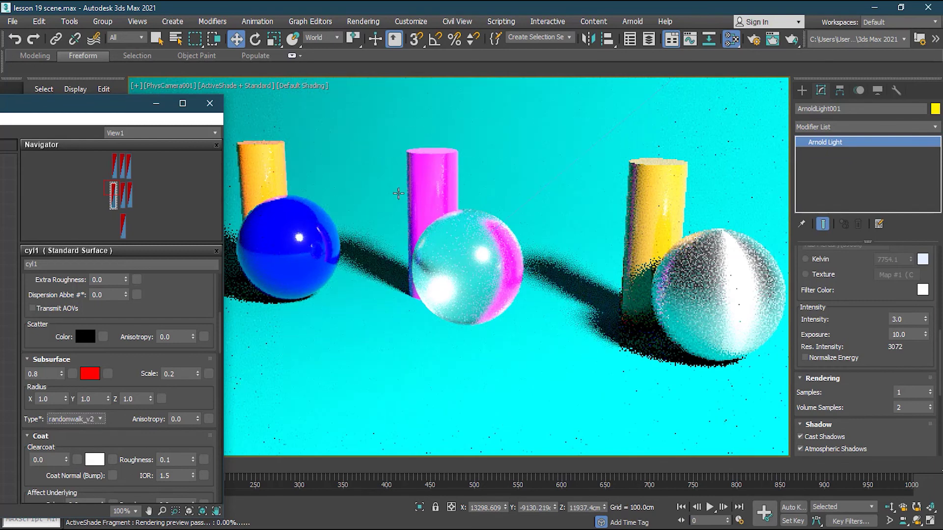
- Restore the four-viewport layout and open the cyl2 material at its Coat settings
click(931, 522)
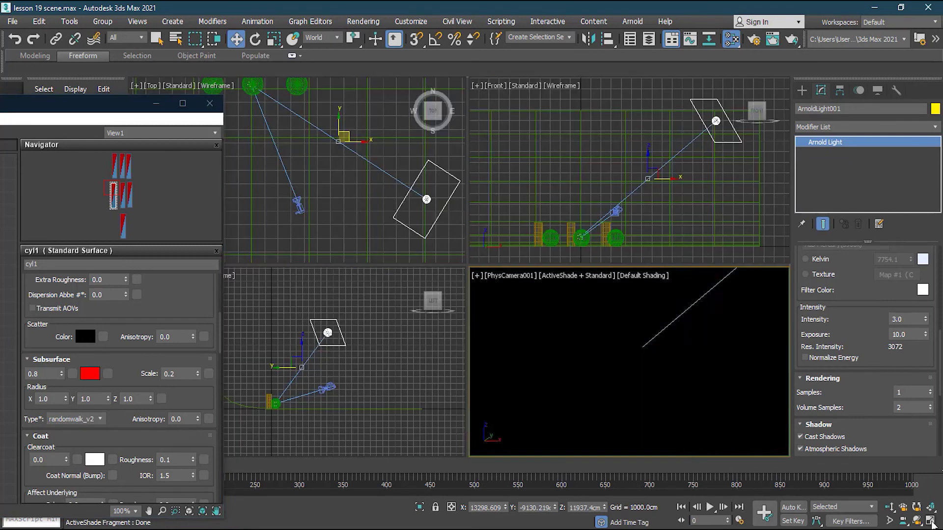
drag(99, 97, 317, 64)
click(623, 313)
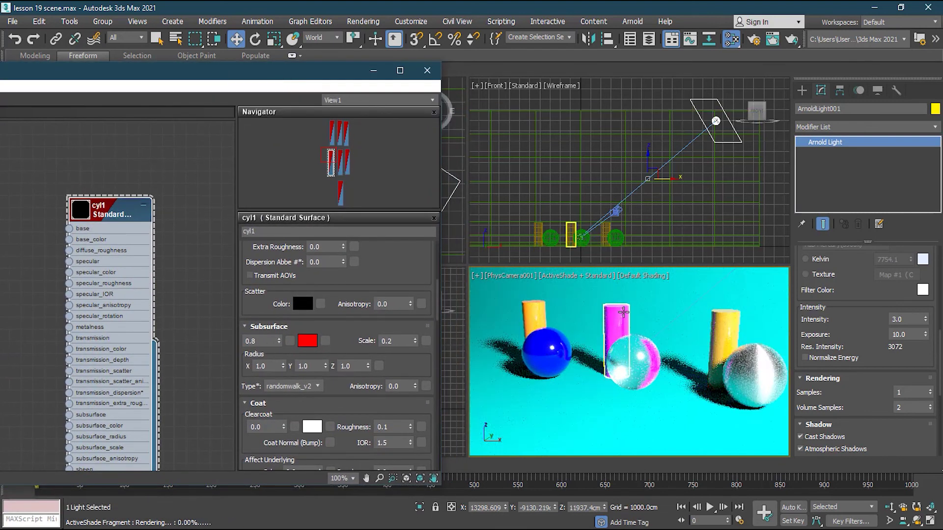
click(584, 335)
click(551, 238)
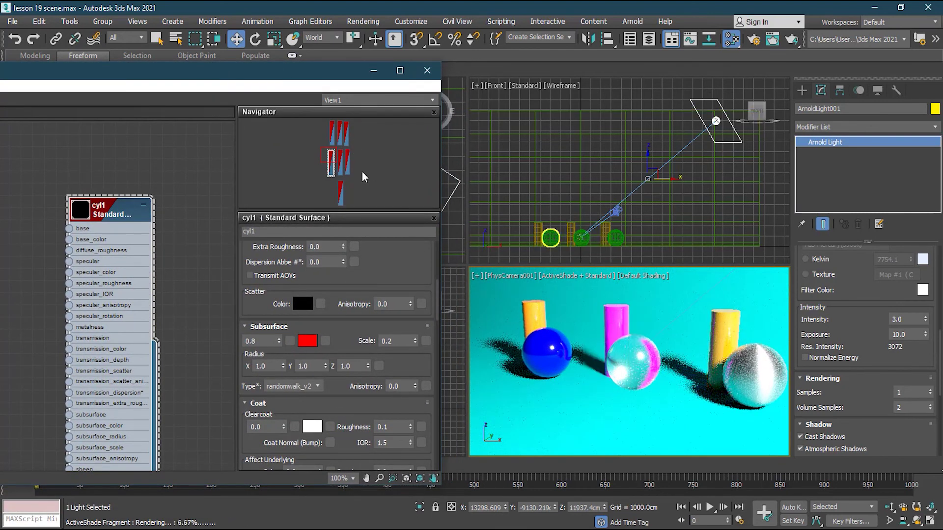
drag(325, 158, 338, 158)
double_click(103, 130)
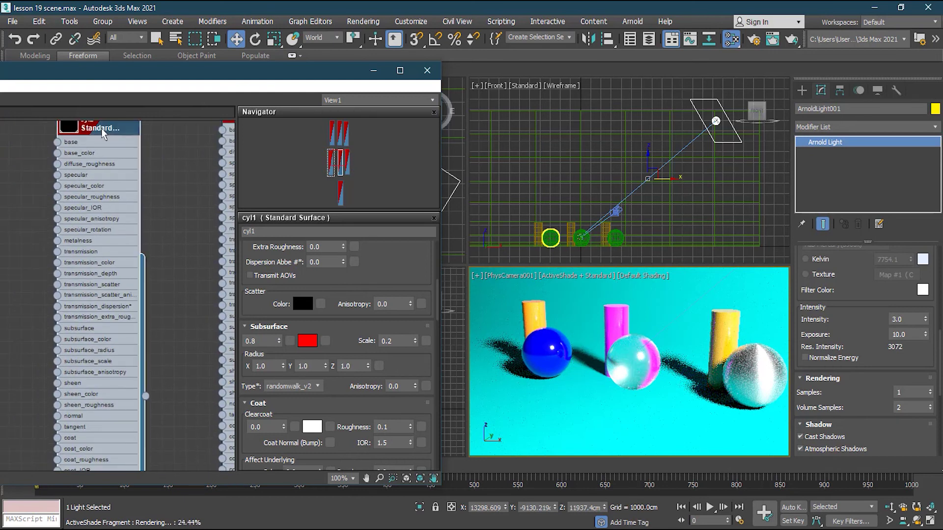
drag(434, 272, 444, 327)
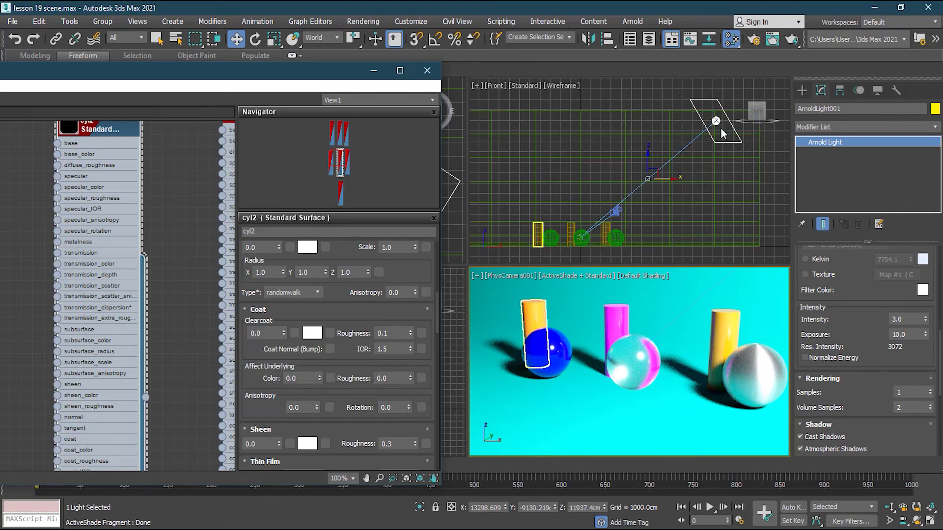
- Set the Arnold light's intensity to 1.0
click(904, 334)
double_click(902, 319)
text(1)
key(Return)
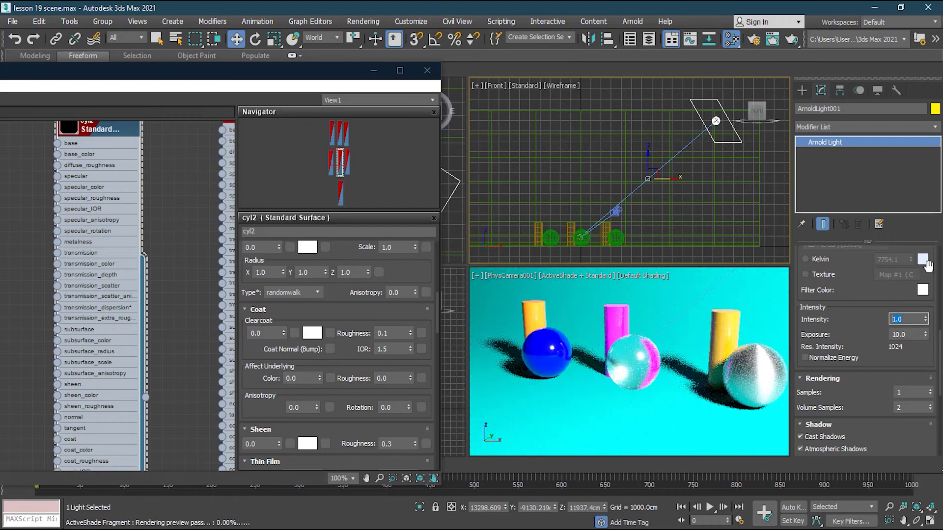
- Try exposure values of 0.8 and 8.0 on the Arnold light
key(Tab)
text(.8)
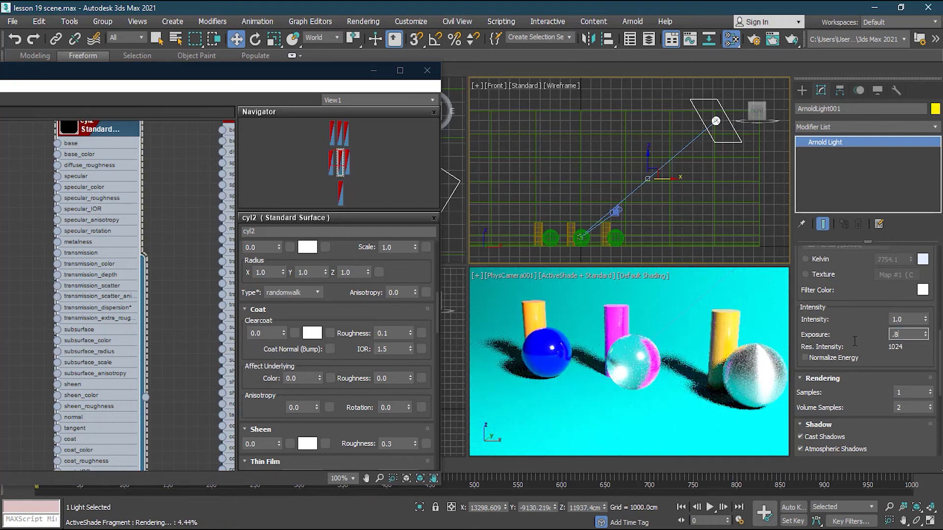
key(Return)
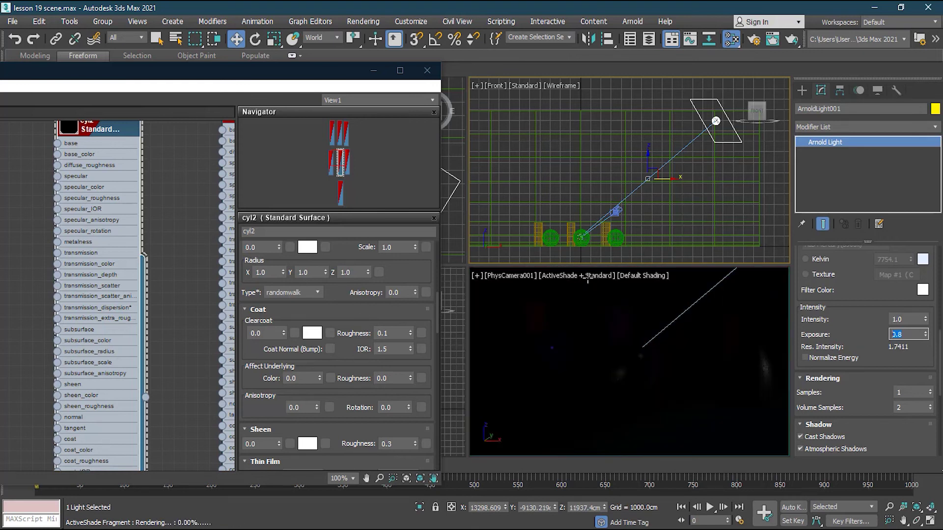
text(8)
key(Return)
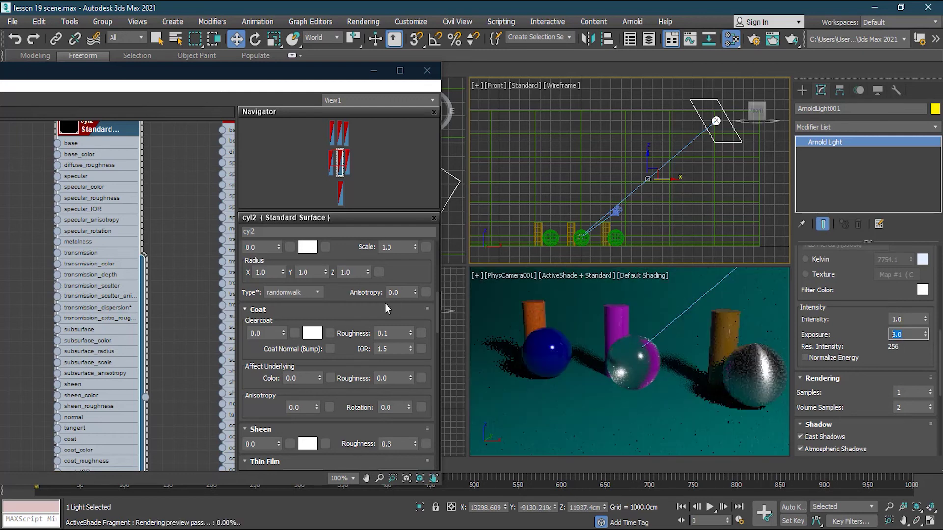
- Set the Arnold light's exposure to 10.0
click(108, 133)
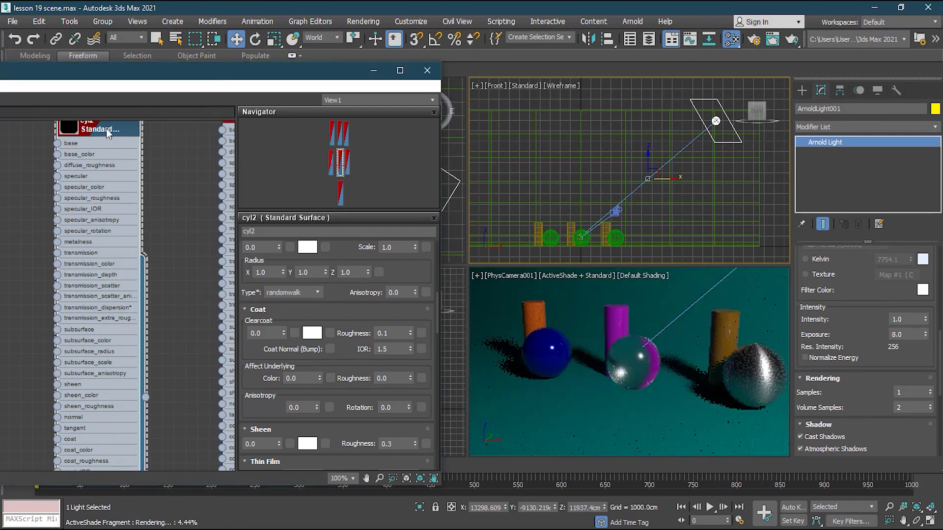
double_click(907, 334)
key(Return)
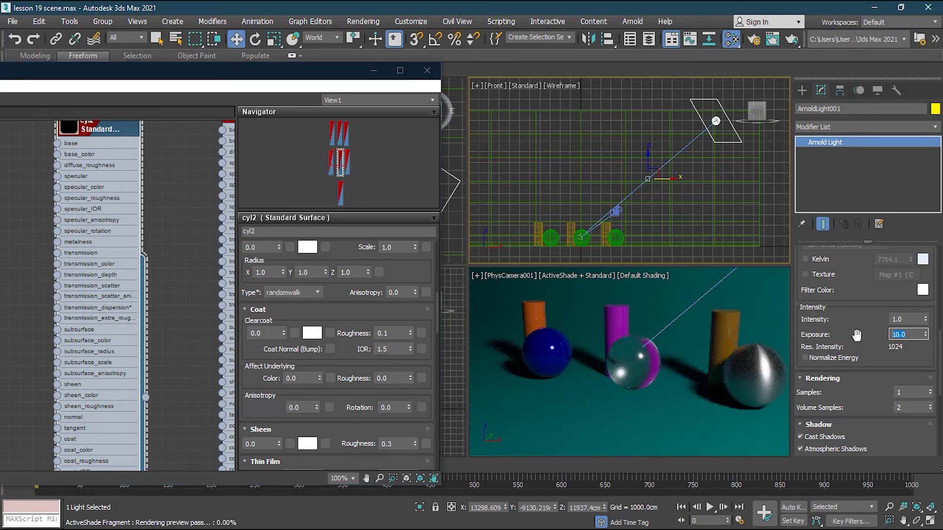
- Set the clearcoat weight of the cyl2 material to 0.5
click(109, 133)
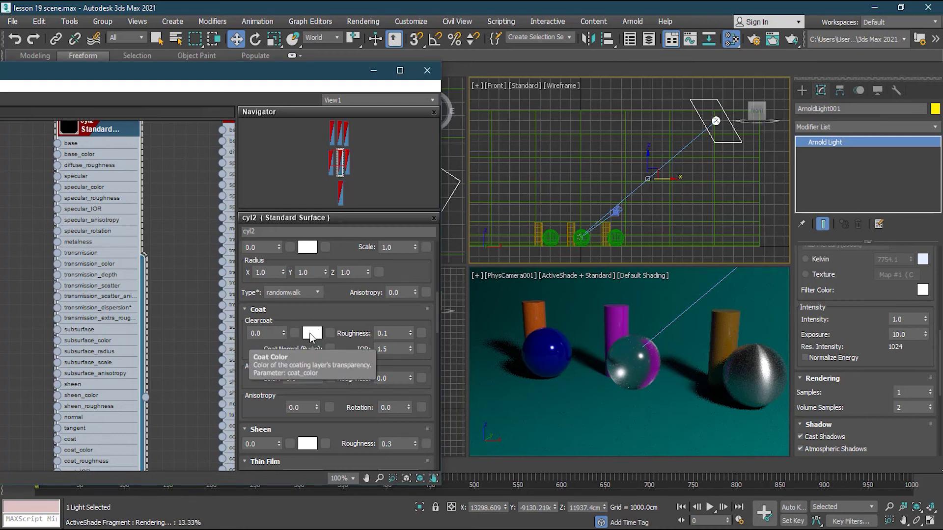
click(269, 334)
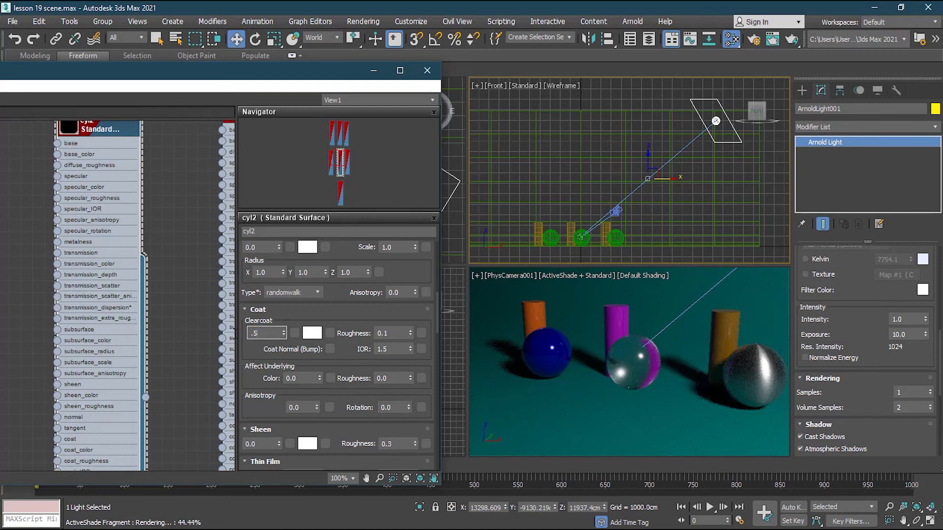
key(Return)
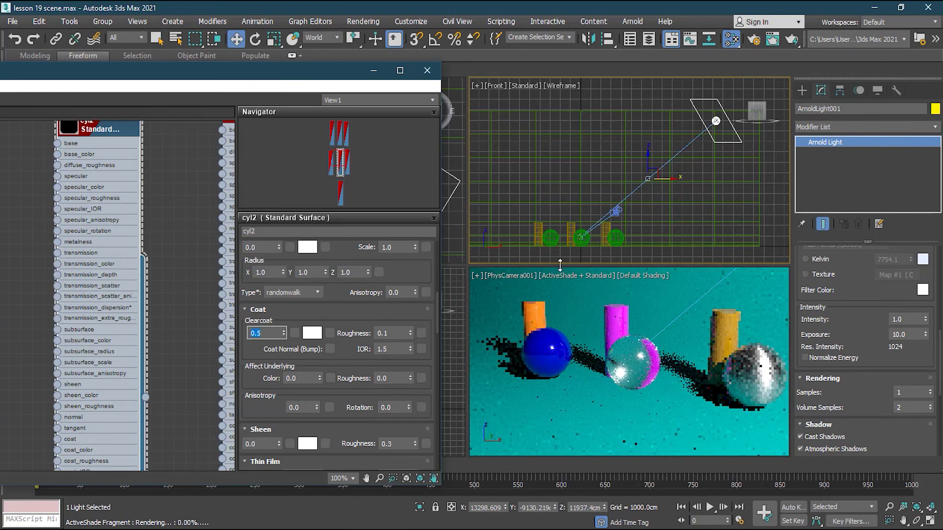
- Restart the ActiveShade rendering in the PhysCamera001 viewport
click(572, 276)
click(594, 286)
click(554, 278)
click(602, 293)
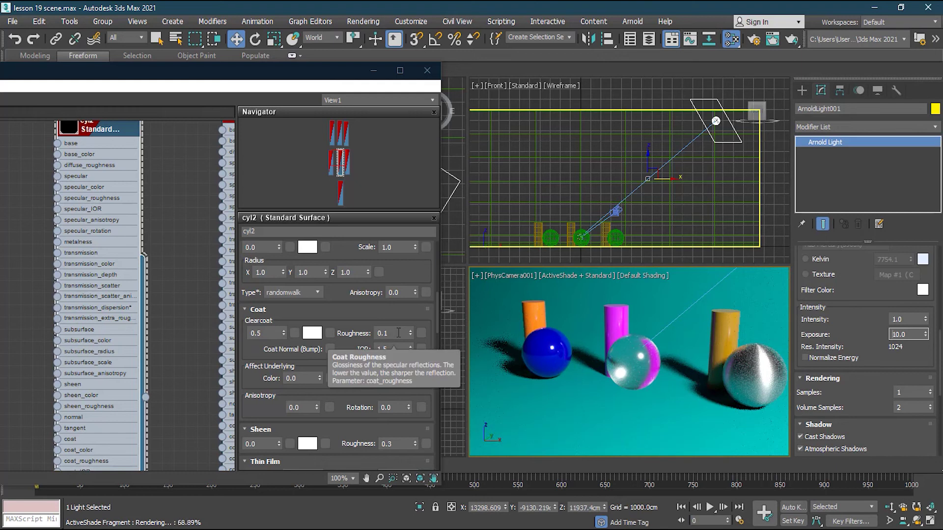
- Set the coat roughness of the cyl2 material to 0.2
double_click(380, 333)
text(0.2)
key(Return)
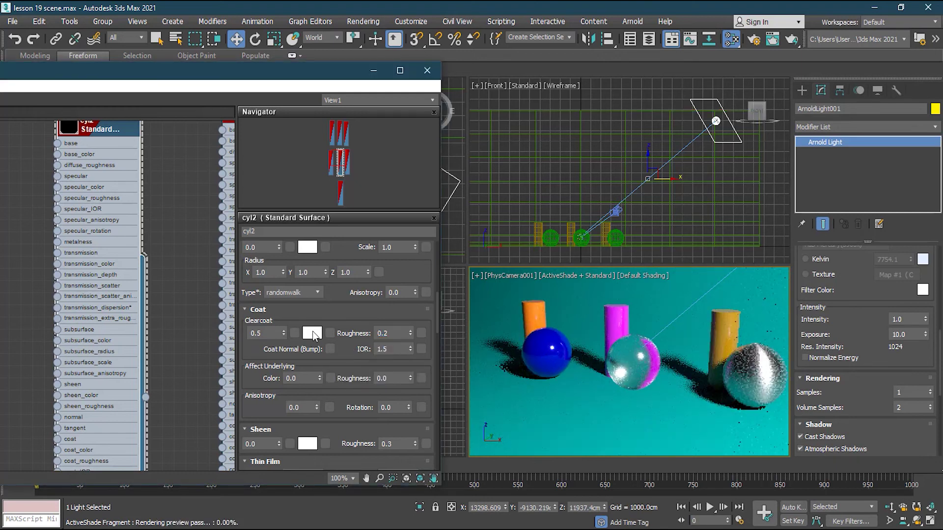
- Change the coat color of the cyl2 material to a fully saturated blue-violet with a hue of about 0.68
click(313, 334)
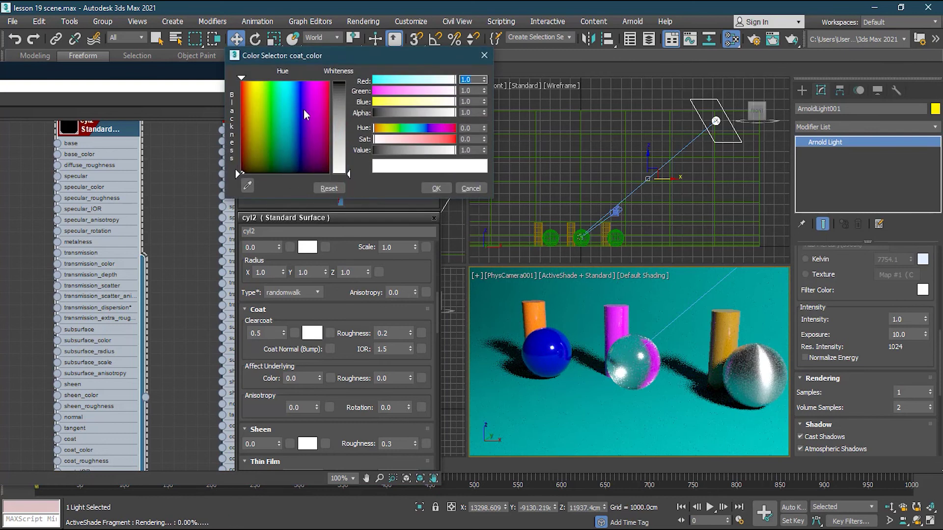
click(301, 80)
drag(355, 96, 341, 81)
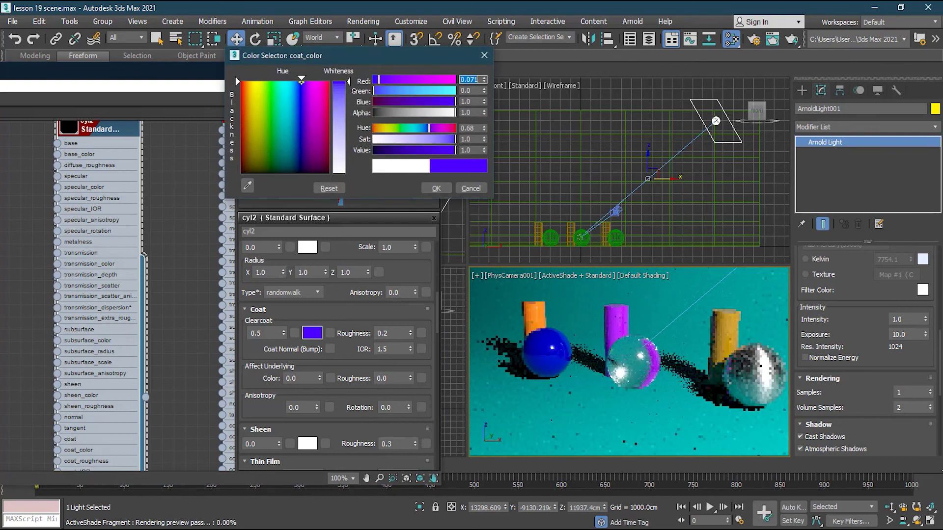
click(436, 188)
click(609, 332)
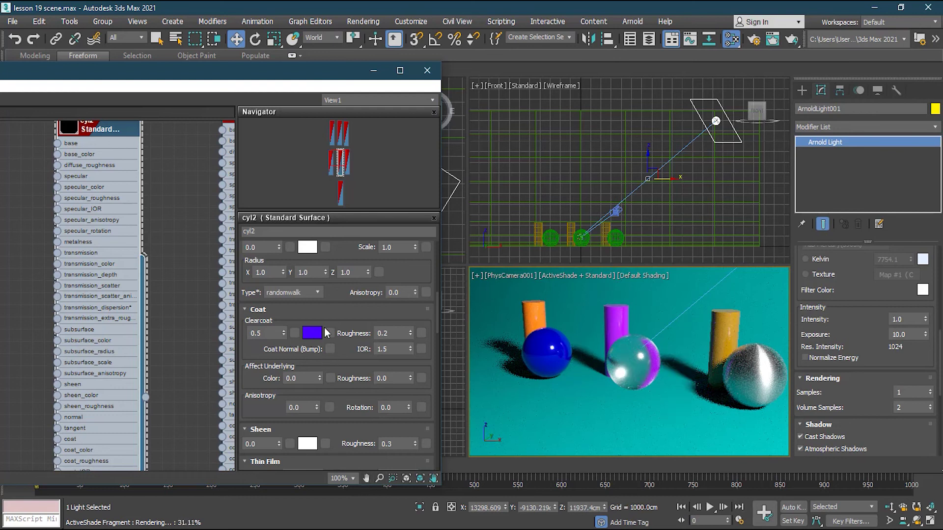
- Reduce the red component of the cyl2 coat color to 0.0 for a pure blue
click(330, 349)
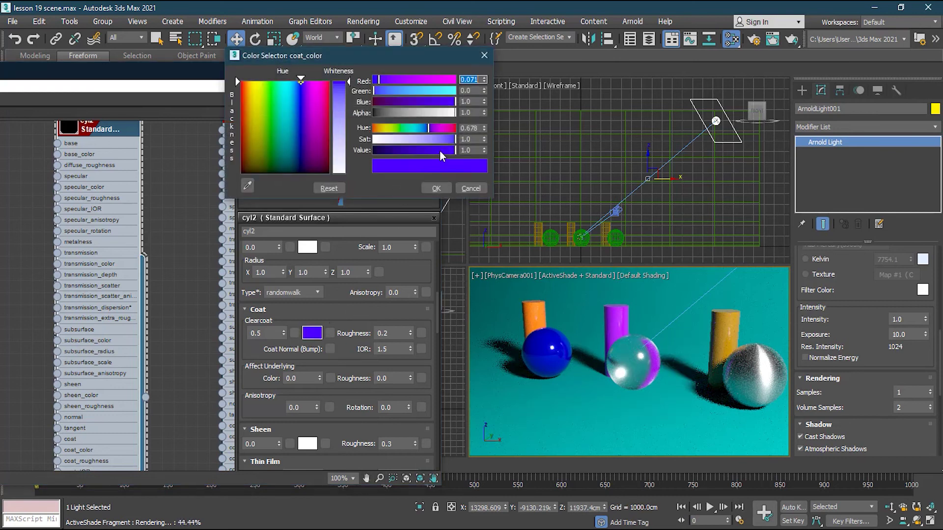
drag(384, 95, 370, 89)
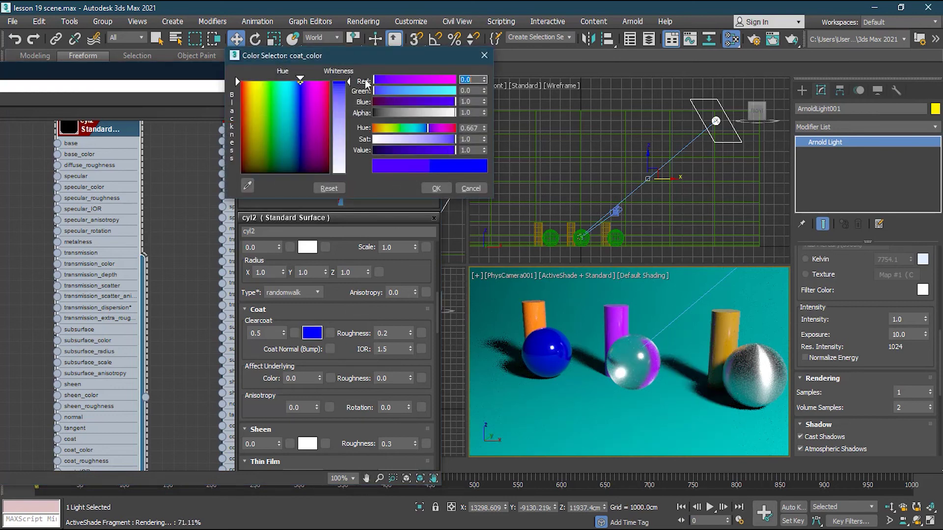
click(436, 188)
- Select the glass sphere in the camera view and enable Thin-Walled transmission on the sphere 3 material
scroll(437, 311, down, 3)
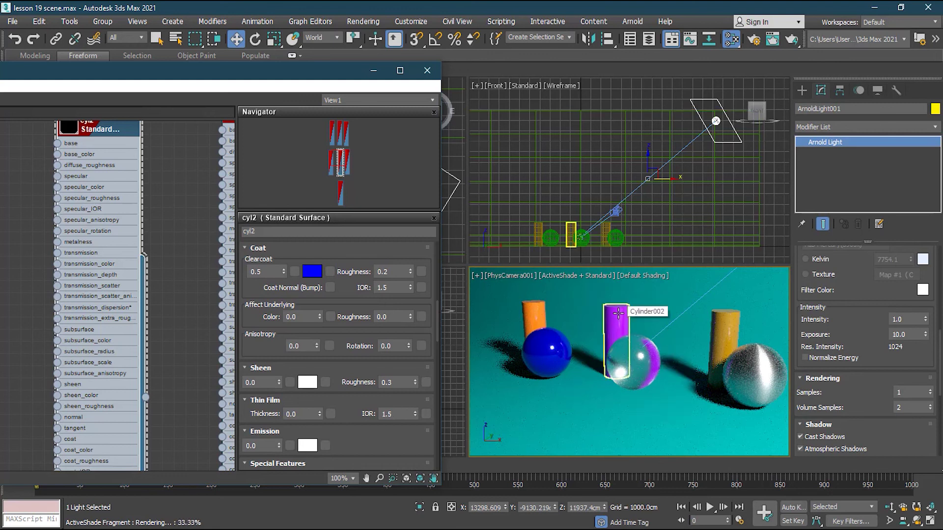
click(635, 377)
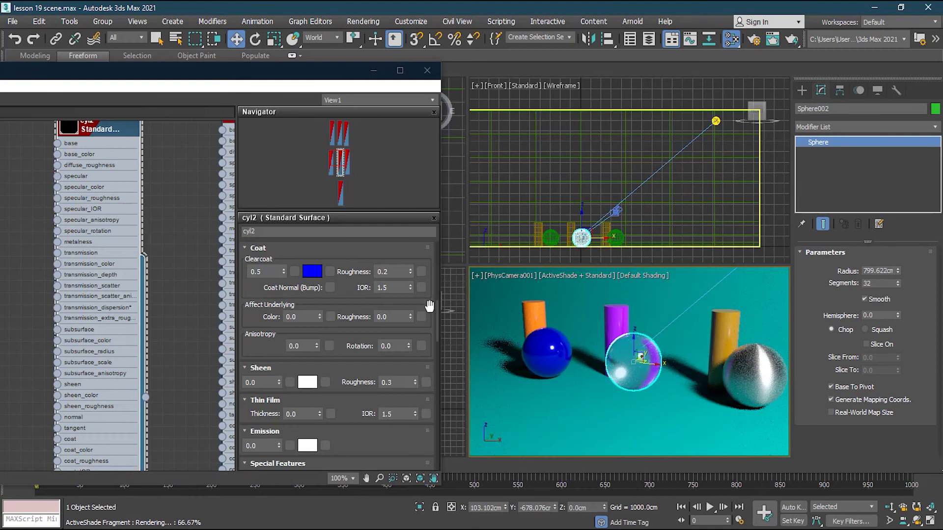
scroll(438, 319, up, 5)
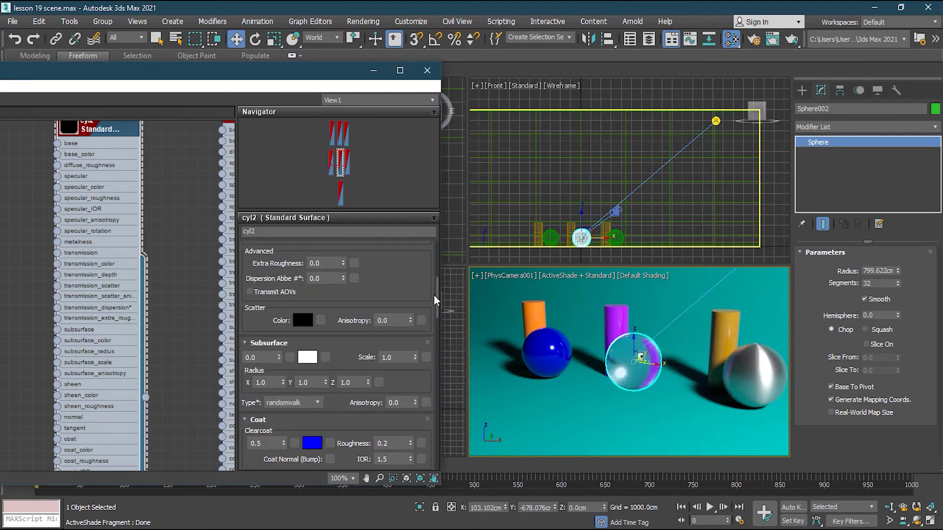
drag(338, 156, 342, 127)
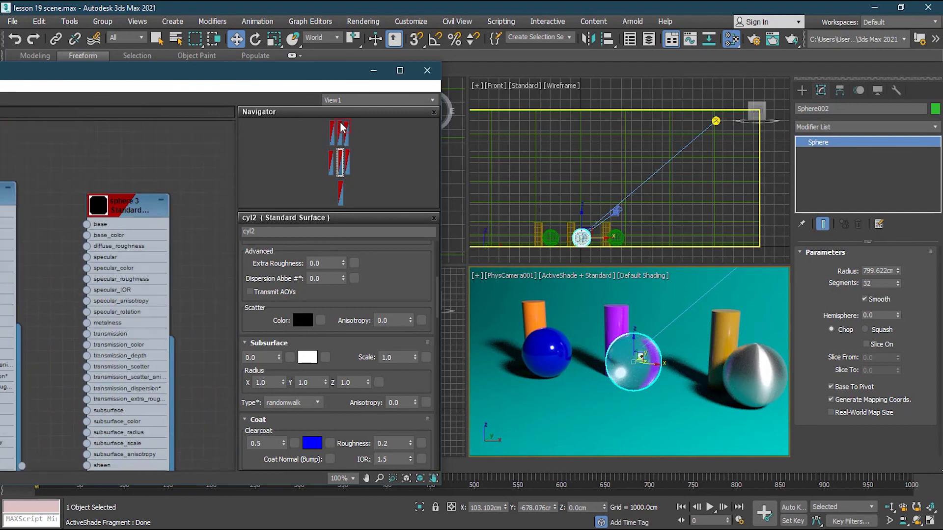
click(153, 208)
drag(436, 270, 428, 305)
scroll(427, 295, up, 5)
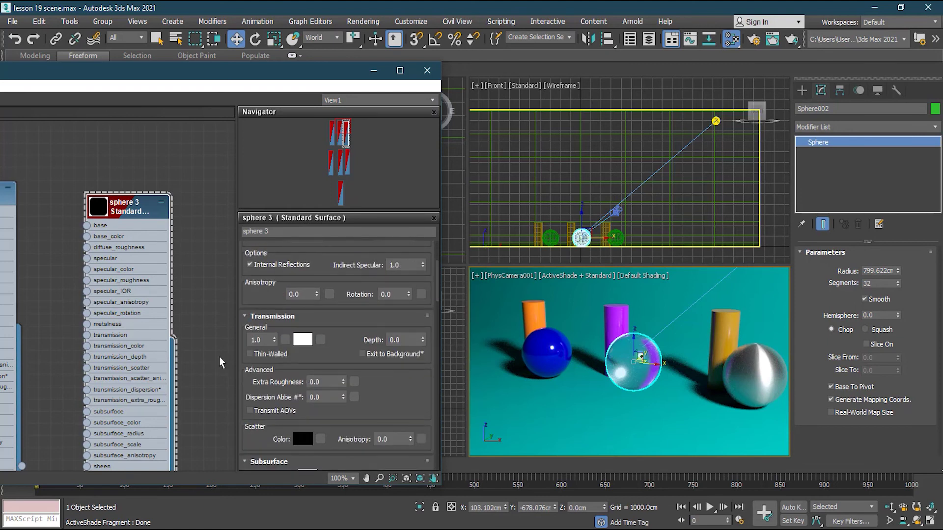
click(250, 354)
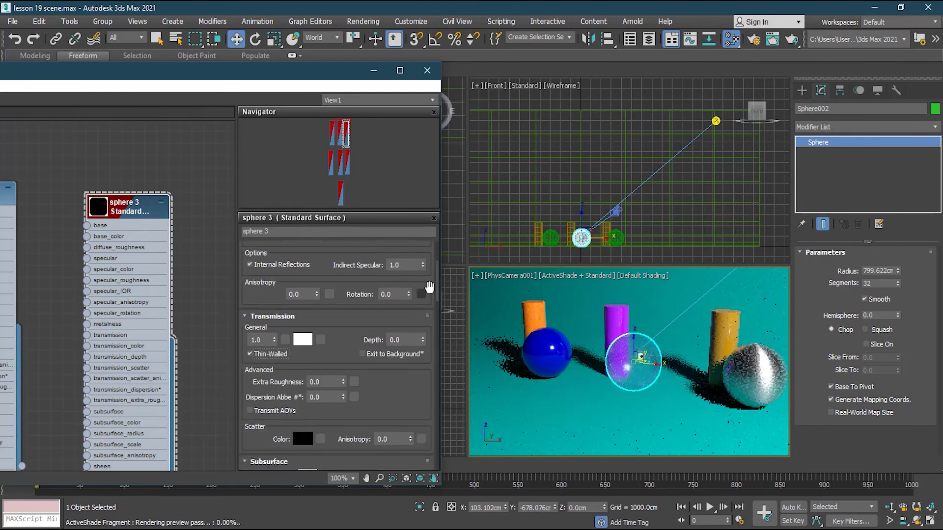
- Try thin film thicknesses of 1.0, 0.1 and 0.01 on the sphere 3 material and return the thickness to 0.0
drag(438, 292, 423, 341)
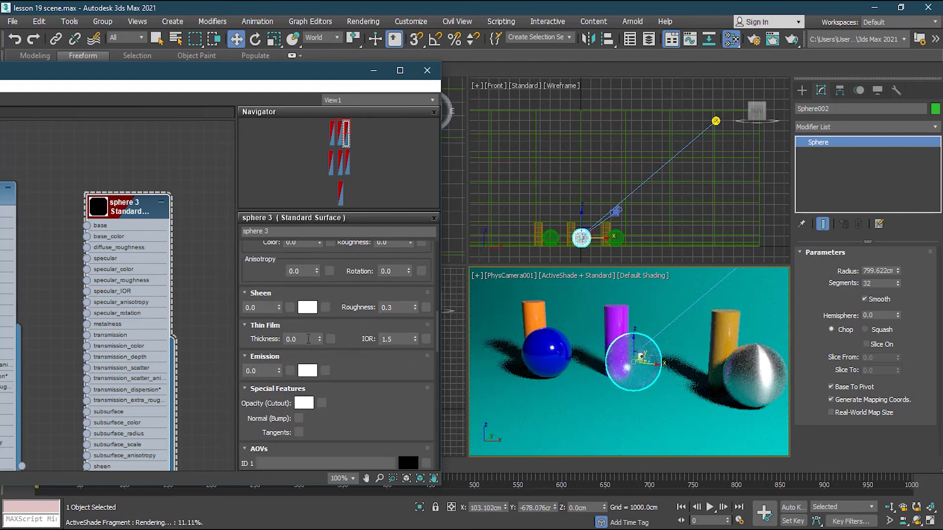
double_click(295, 339)
text(1)
key(Return)
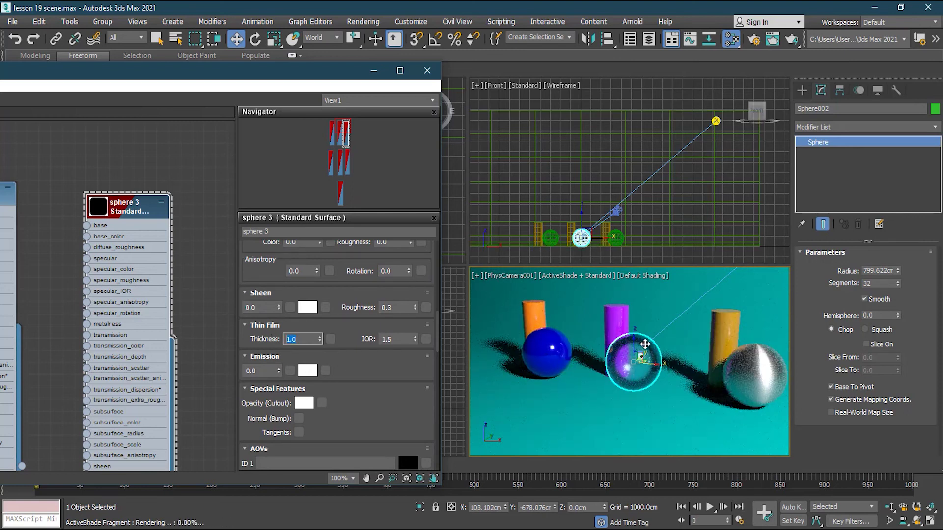
key(Return)
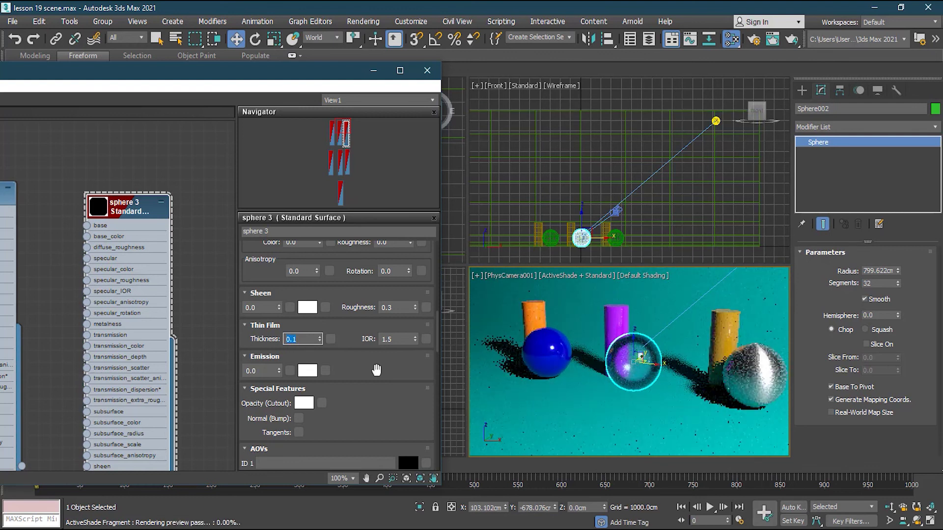
text(0)
key(Return)
text(.01)
key(Return)
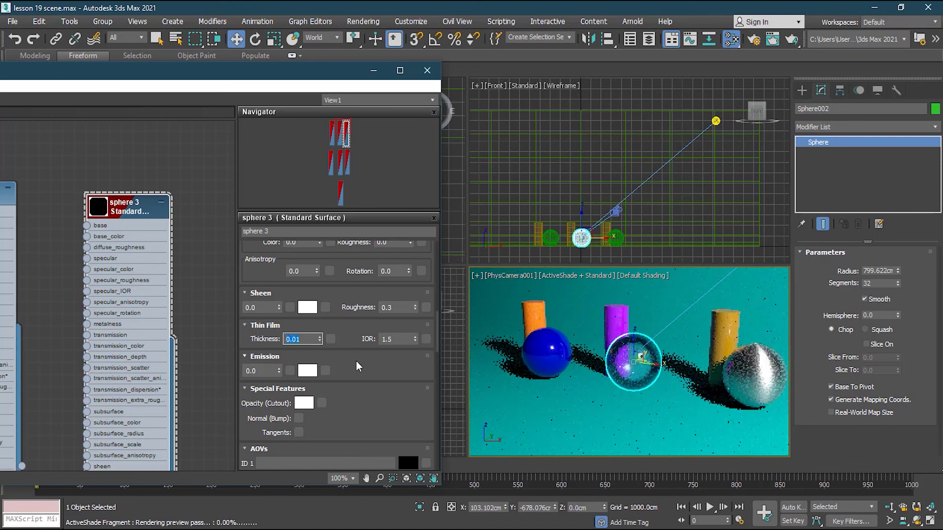
text(0)
key(Return)
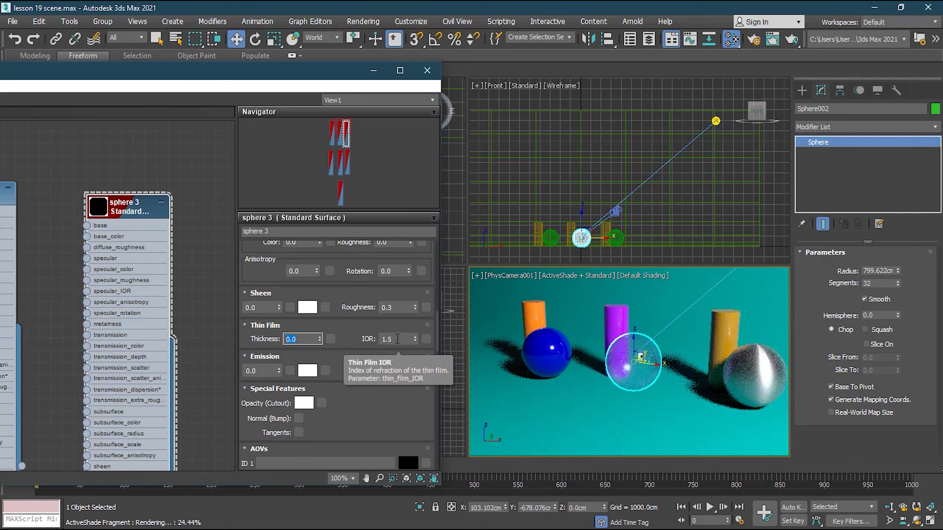
- Test thin film IOR values of 2.0 and 1.0 on the sphere 3 material
click(398, 339)
text(2)
key(Return)
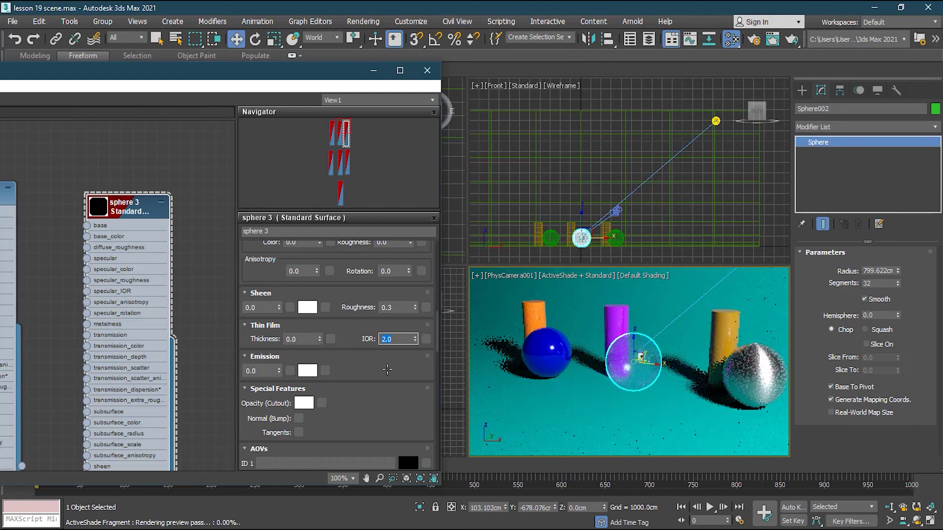
text(1)
key(Return)
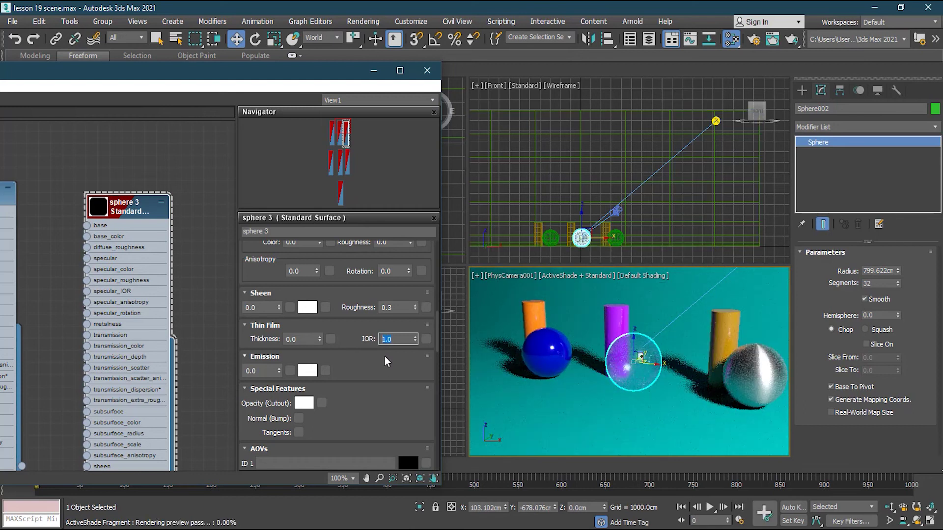
key(Return)
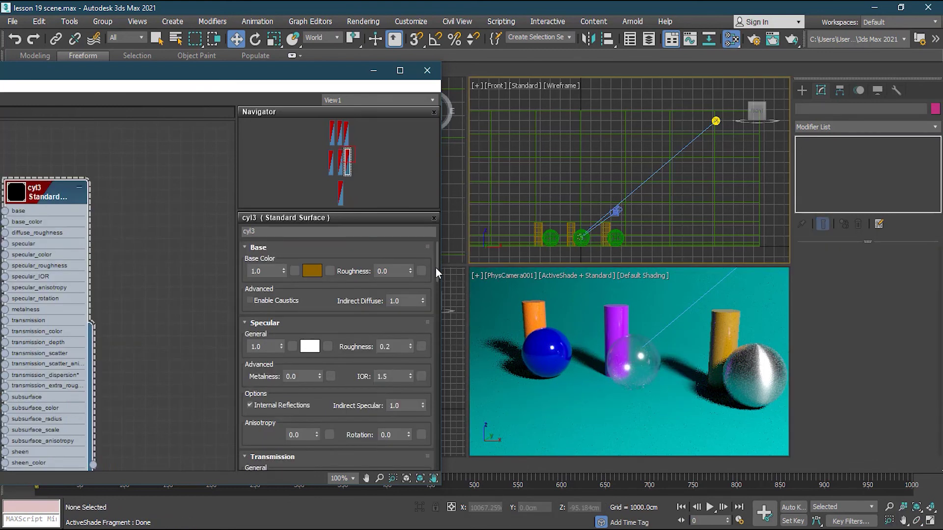
- Set the emission of the cyl3 material to 1.0 and its emission color to pure red with a hue of 0.0
drag(435, 269, 438, 341)
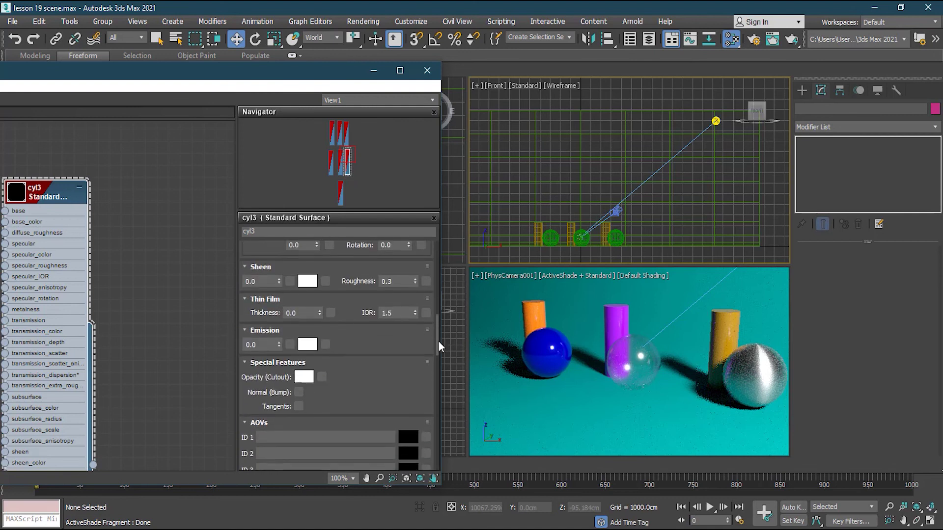
click(261, 344)
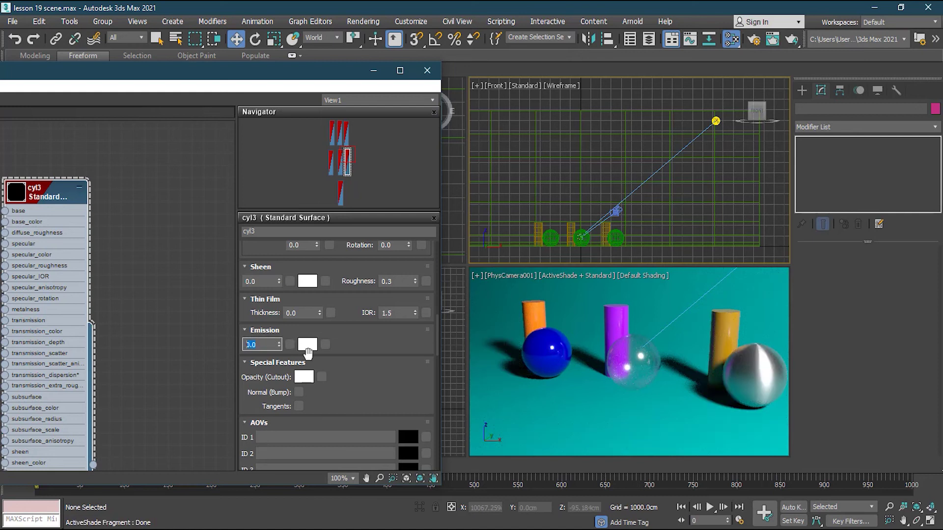
text(1)
key(Return)
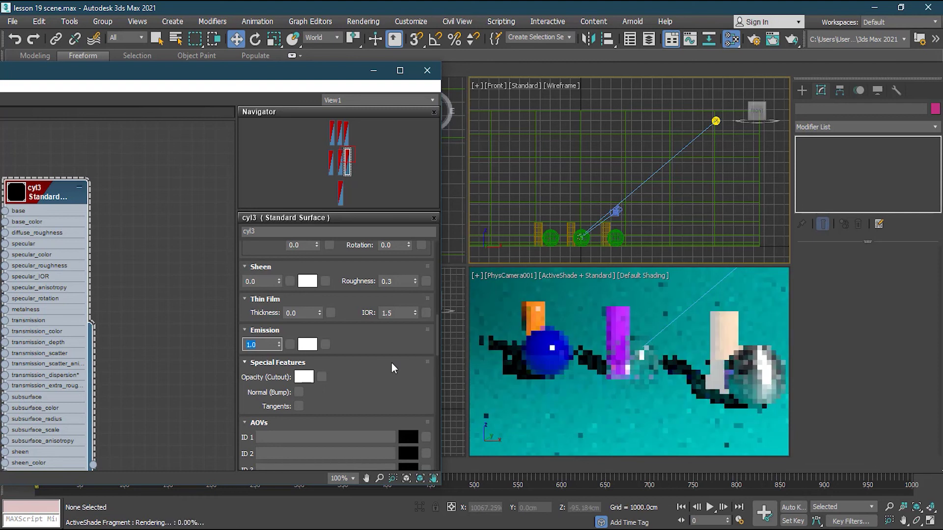
click(308, 345)
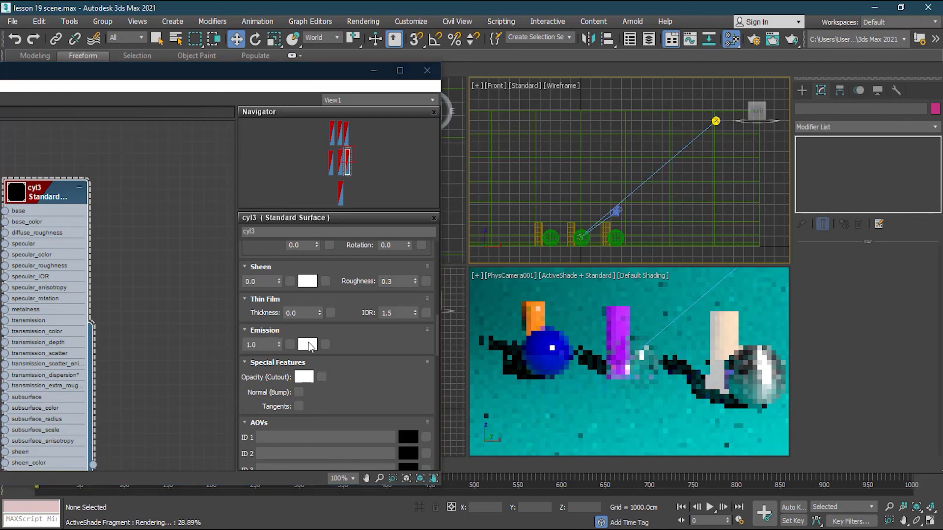
click(253, 80)
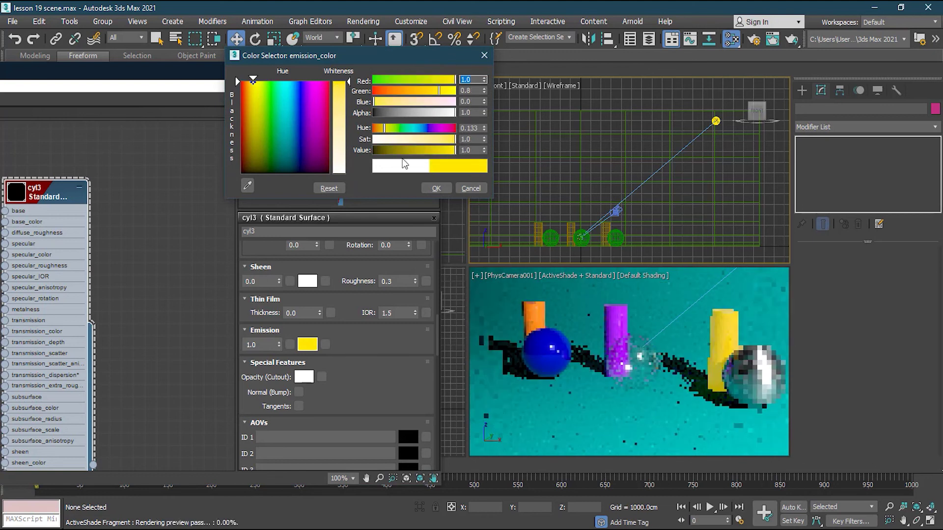
drag(385, 128, 373, 128)
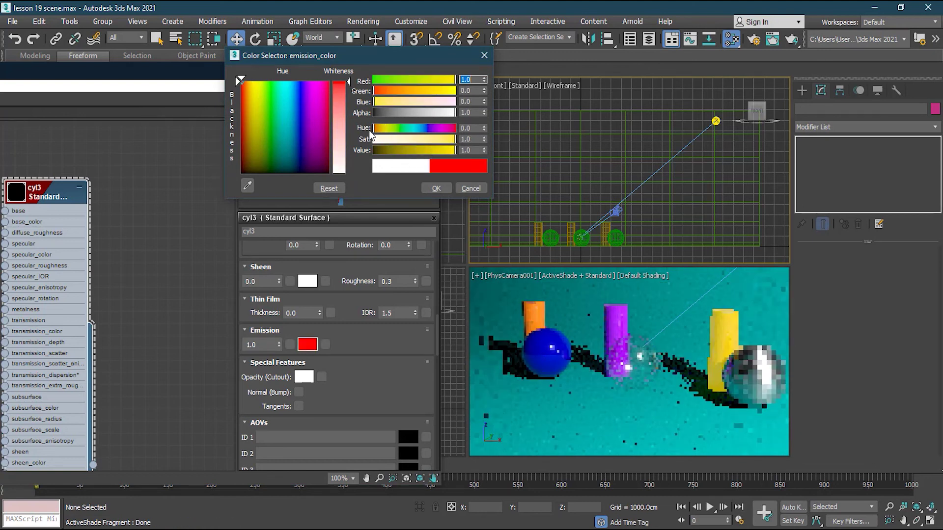
click(437, 188)
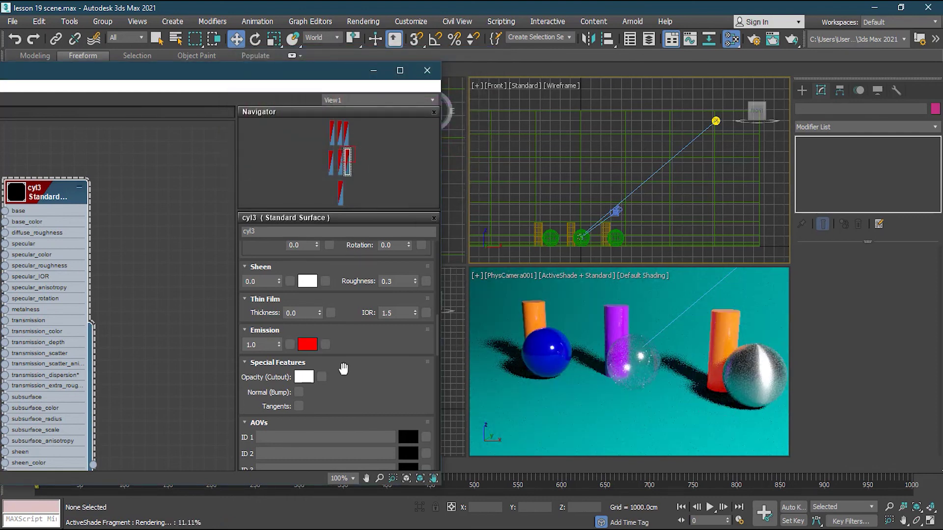
- Raise the emission of the cyl3 material to 10.0 and on to 100.0
drag(278, 344, 271, 231)
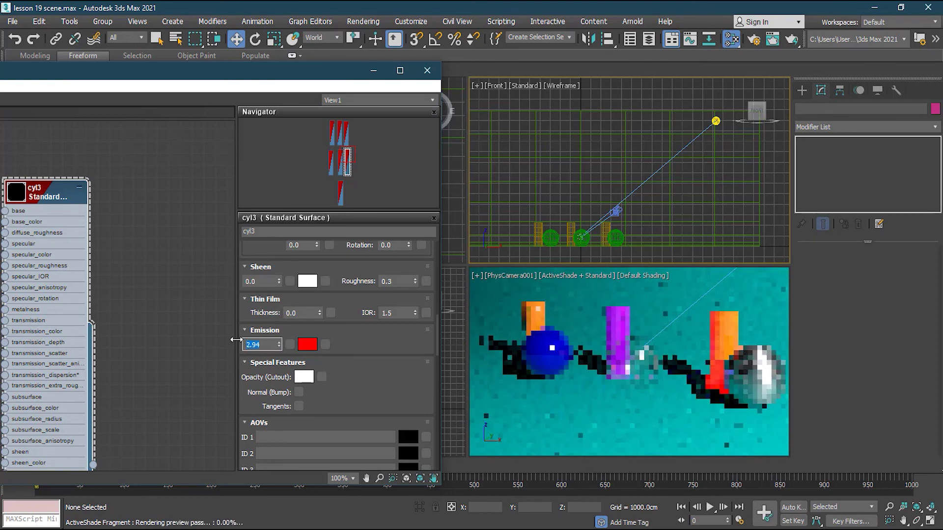
key(Return)
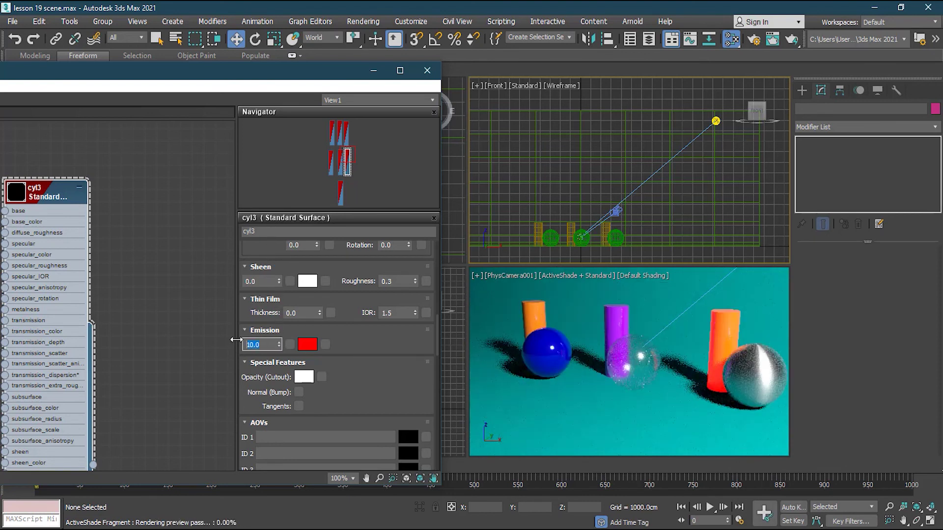
text(100)
key(Return)
- Restart the ActiveShade rendering in the PhysCamera001 viewport by turning it off and on again
click(558, 275)
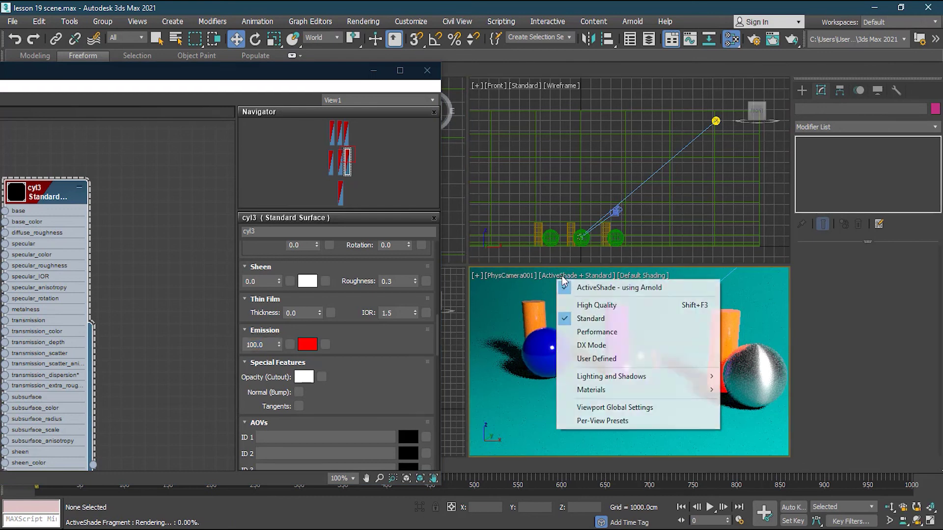
click(582, 288)
click(560, 276)
click(567, 288)
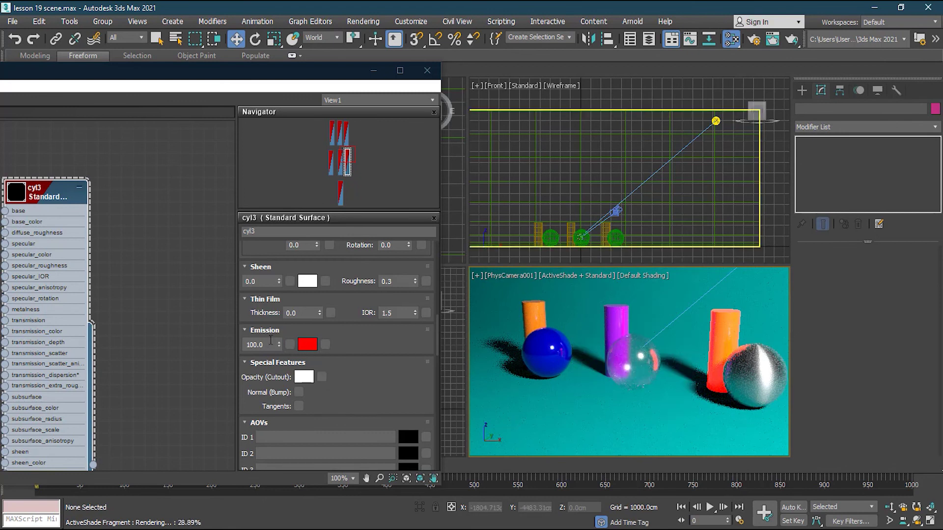
- Set the emission of the cyl3 material to 1000.0
drag(277, 345, 224, 344)
text(100)
key(Return)
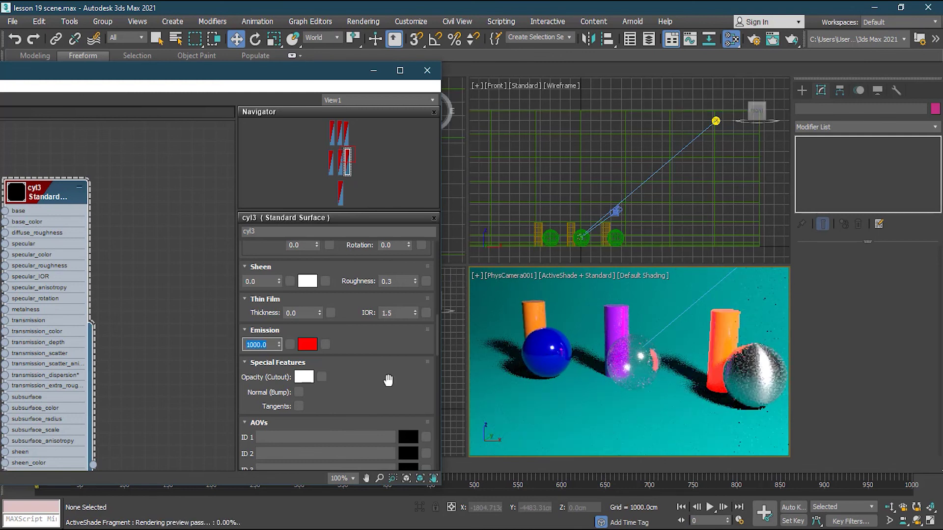
- Assign a general Bitmap map with the image opacity.jpg to the cutout opacity of the cyl3 material
scroll(436, 339, down, 3)
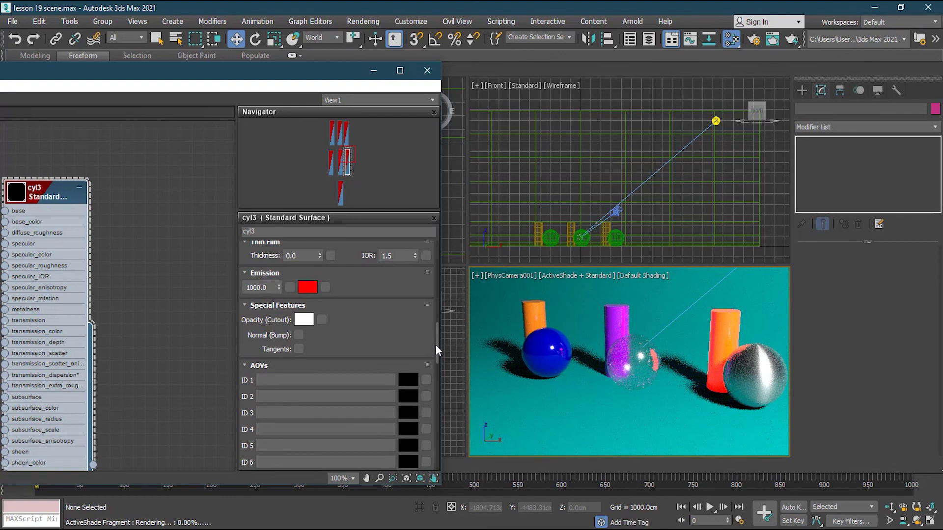
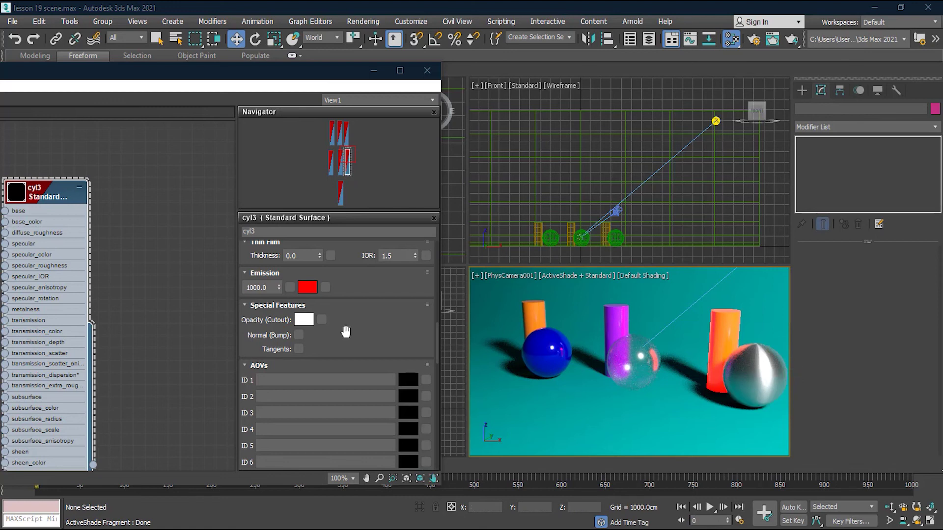
click(322, 320)
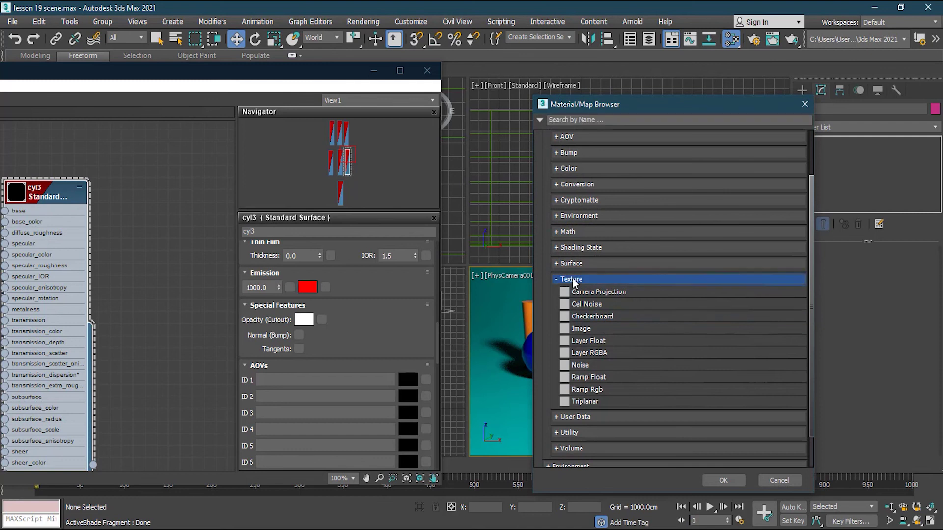
click(573, 278)
click(568, 183)
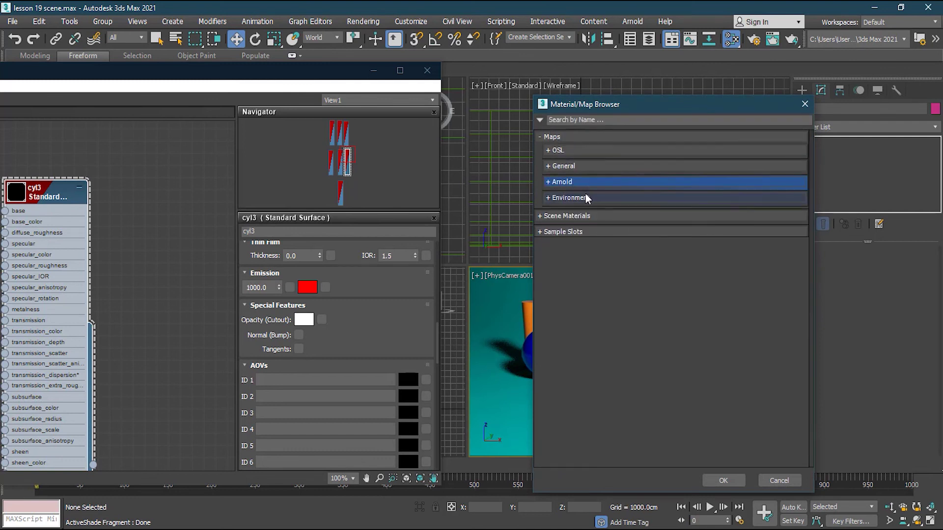
click(554, 138)
click(554, 138)
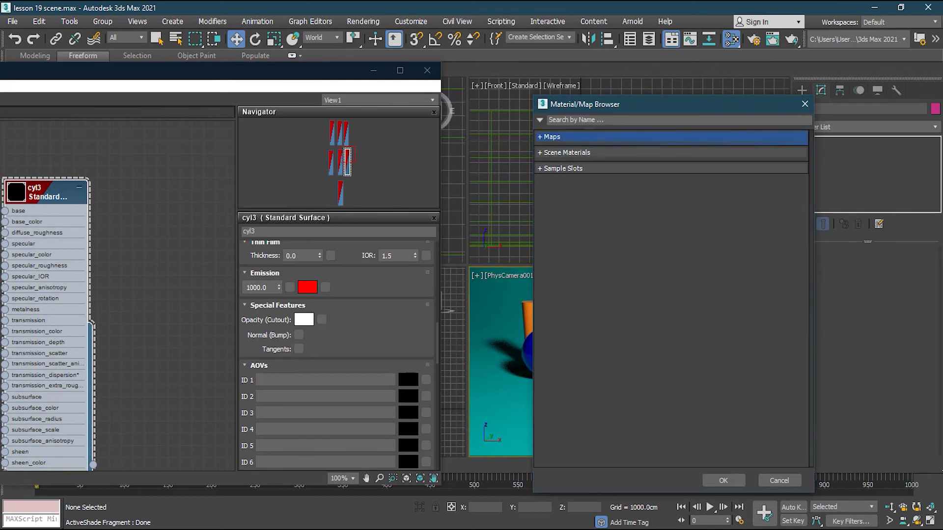
click(554, 138)
click(567, 149)
click(569, 150)
click(572, 166)
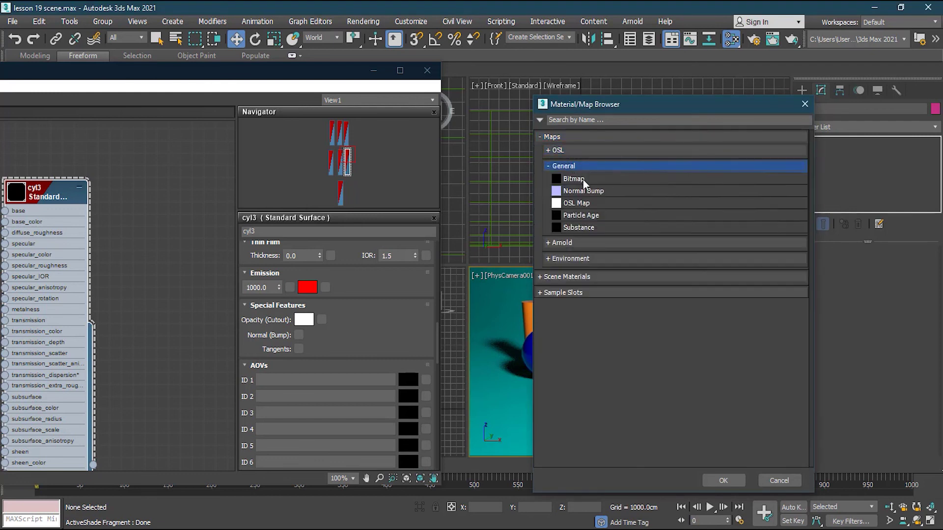
double_click(583, 180)
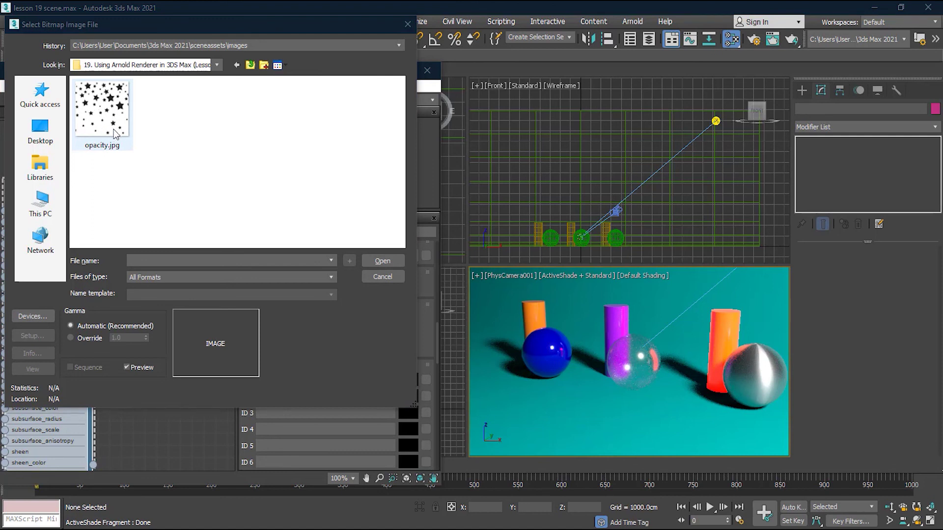
click(113, 120)
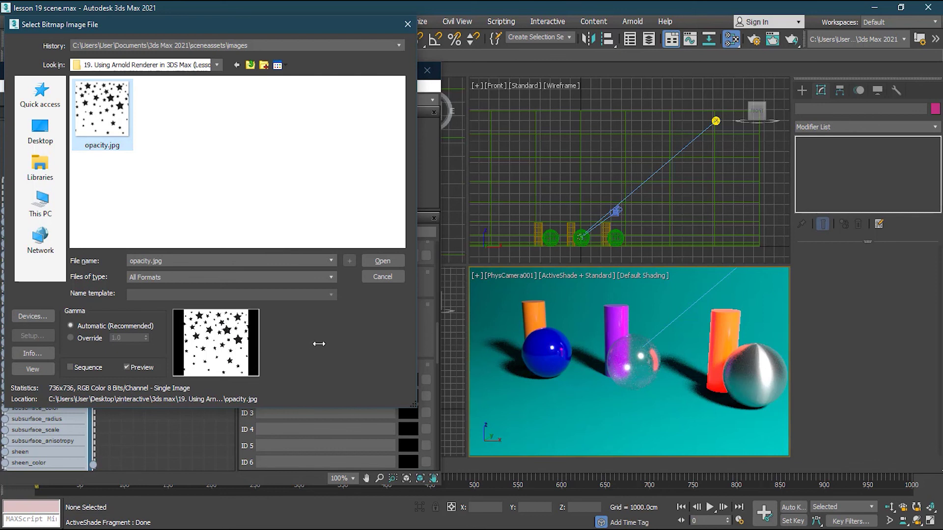
click(383, 262)
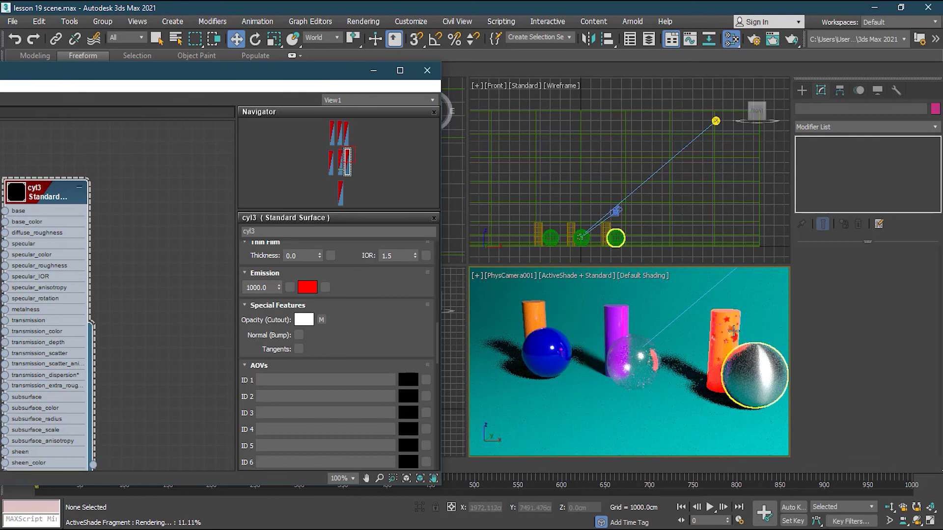
- Set the emission of the cyl3 material to 0.0 and maximize the PhysCamera001 viewport
drag(275, 288, 234, 290)
text(0)
key(Return)
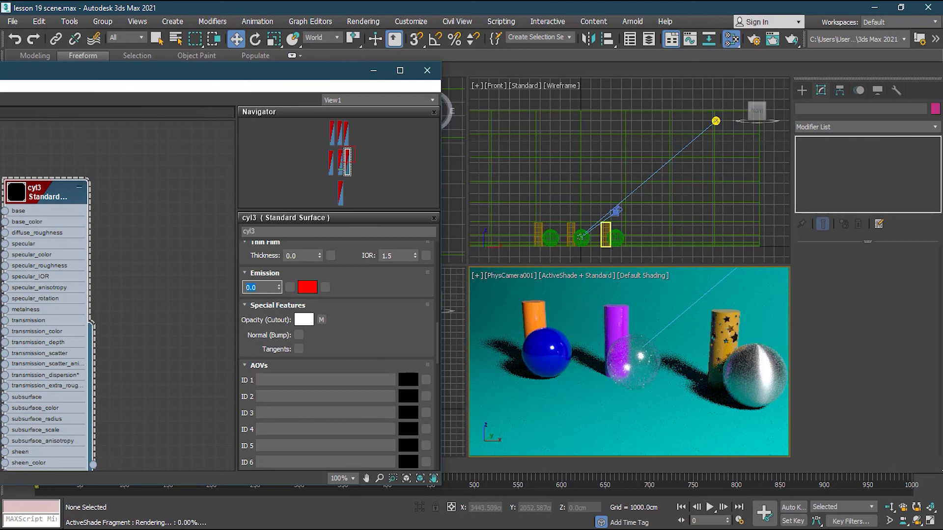
click(931, 522)
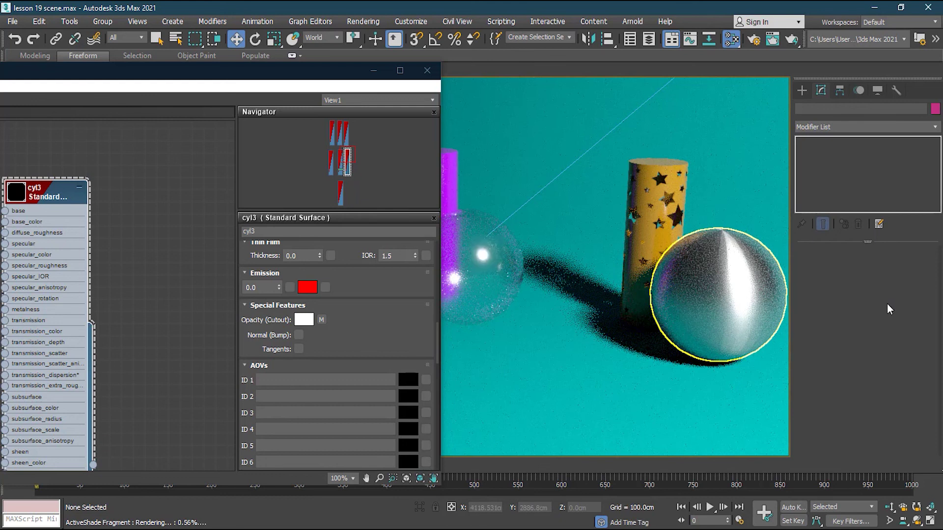
- Rotate Cylinder003 about -26.5 degrees around its Z axis and deselect it
click(665, 200)
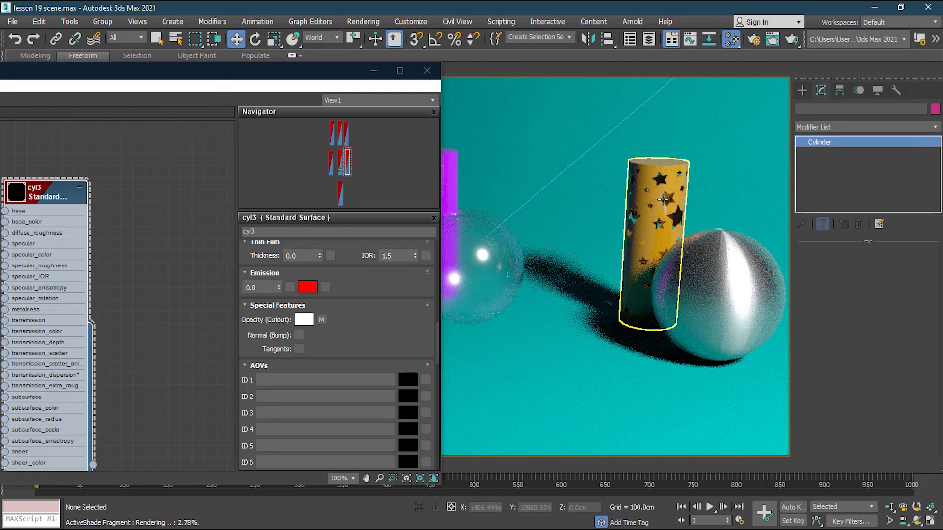
click(255, 39)
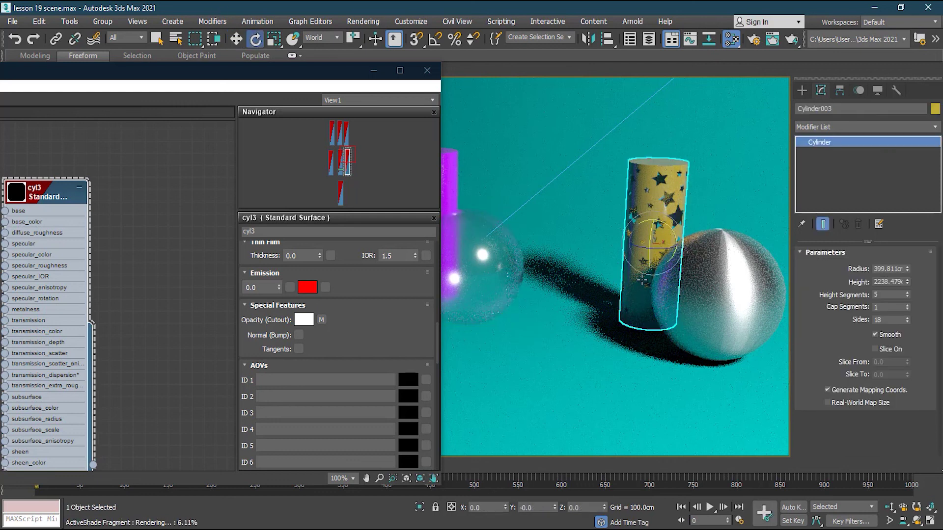
drag(662, 252, 631, 252)
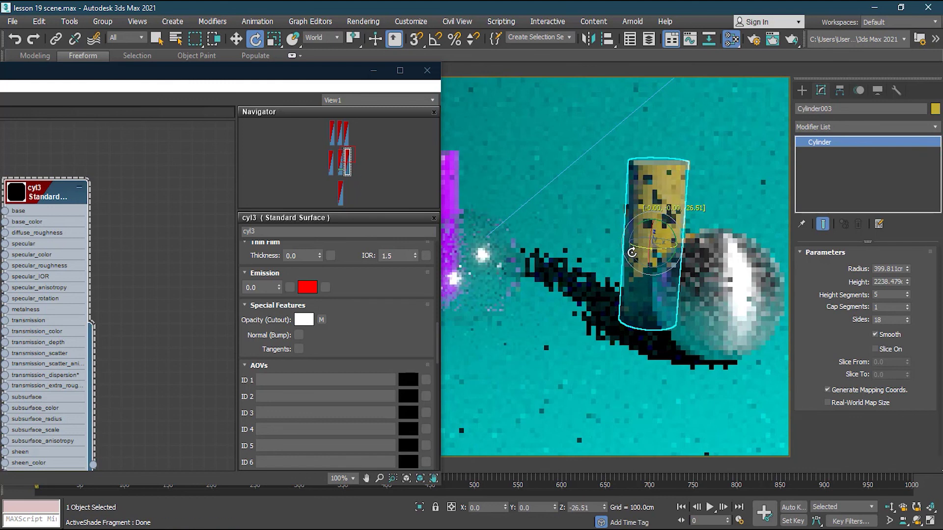
click(565, 172)
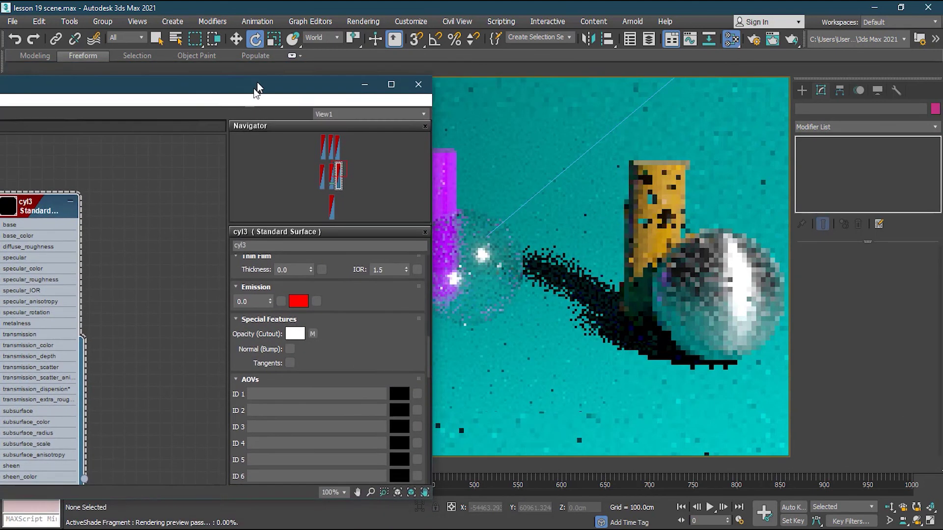
- Spread out the cyl3 material node and its Bitmap node so the Bitmap sits in the free space beside the material
drag(257, 81, 254, 87)
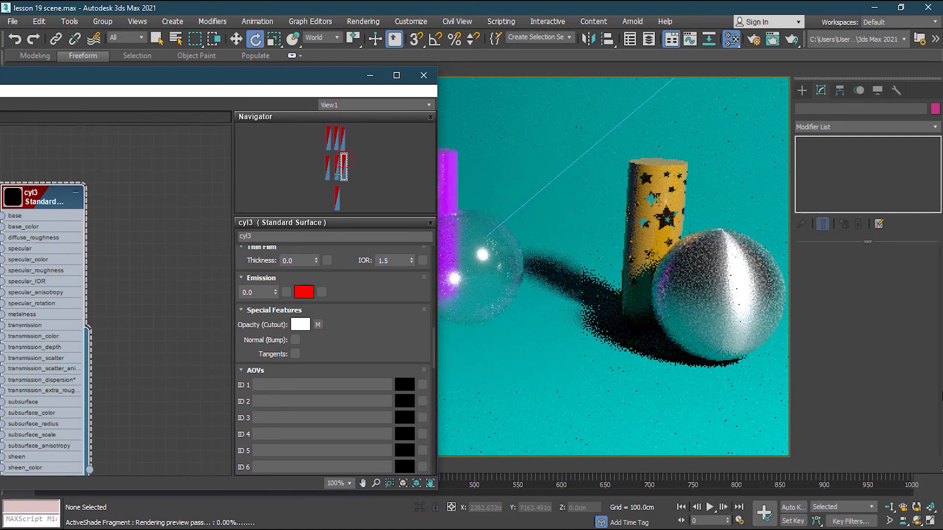
scroll(153, 223, down, 6)
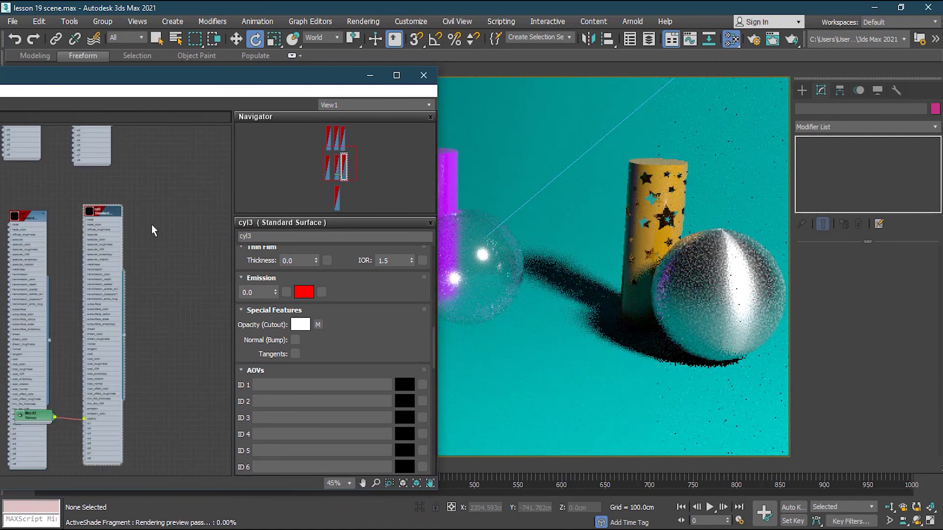
drag(105, 211, 182, 199)
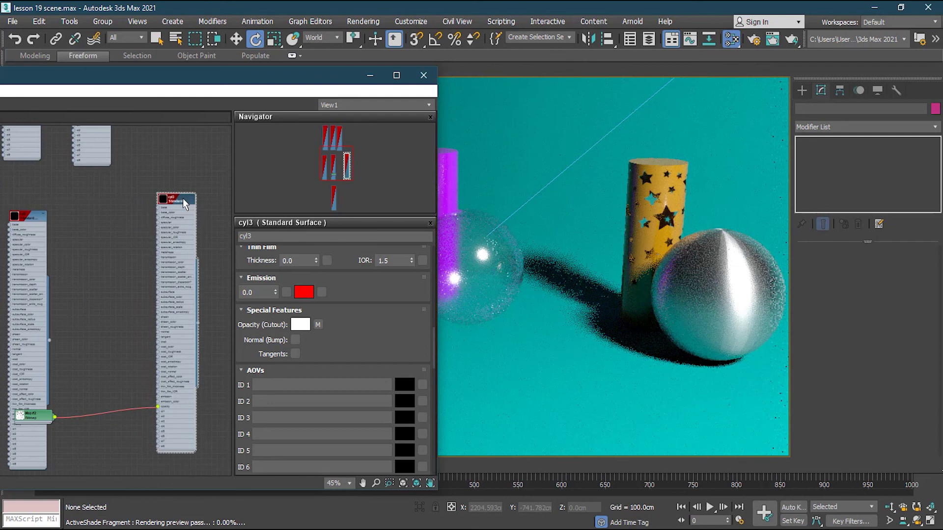
drag(40, 416, 109, 300)
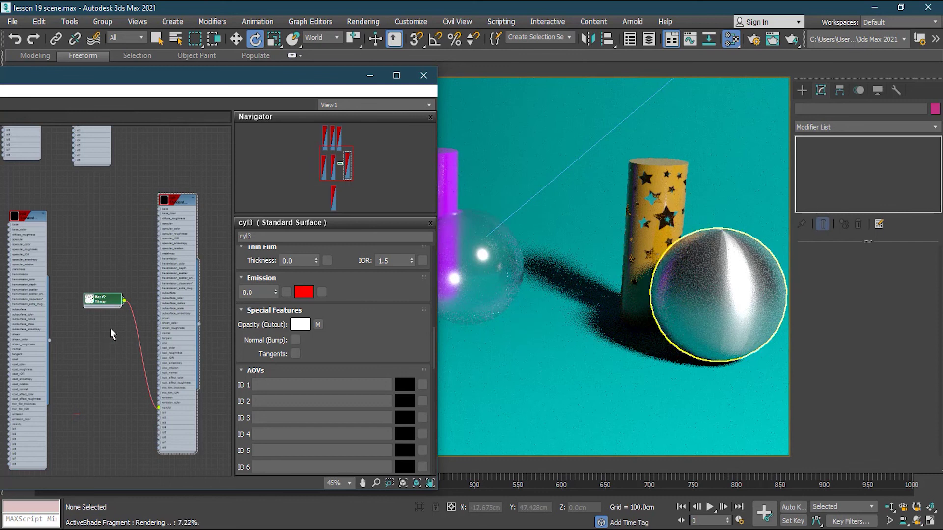
- Invert the output of the opacity.jpg Bitmap map and close the material editor
scroll(87, 320, up, 4)
double_click(113, 284)
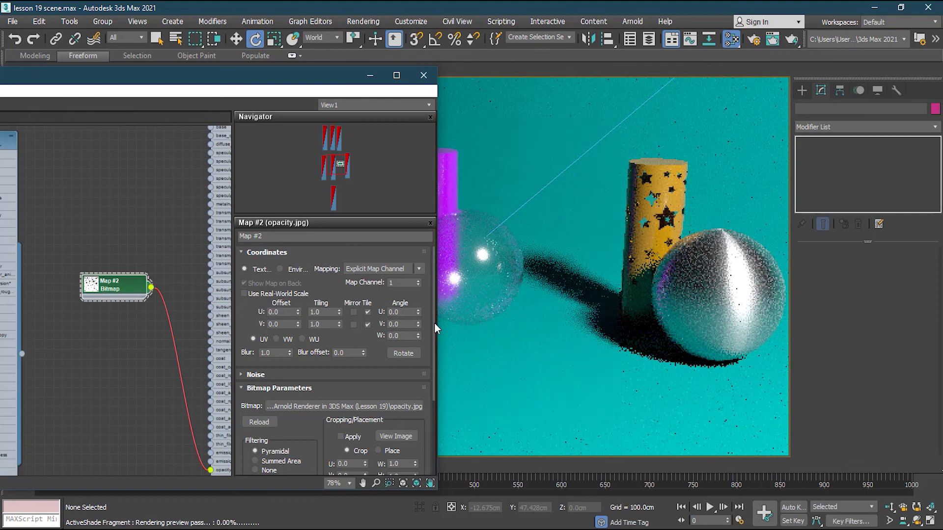
drag(434, 322, 432, 403)
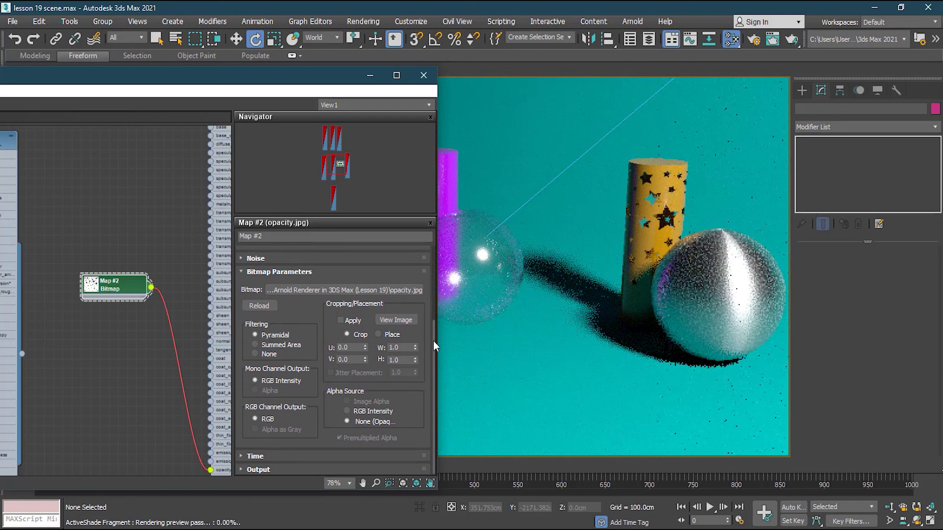
click(258, 470)
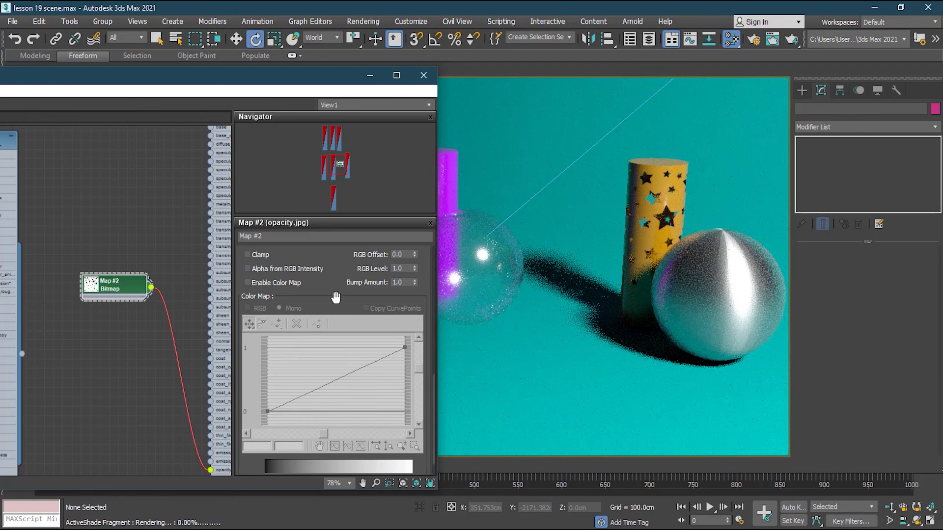
drag(431, 390, 428, 330)
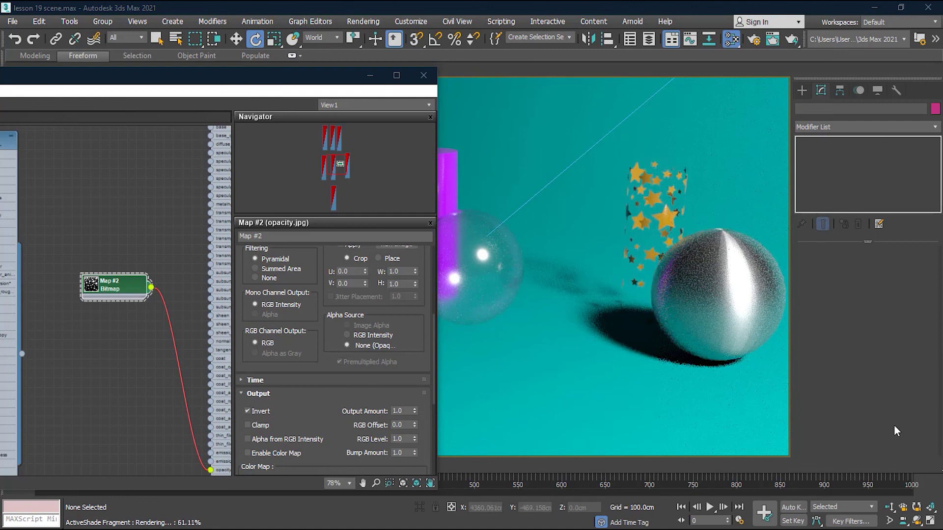
key(m)
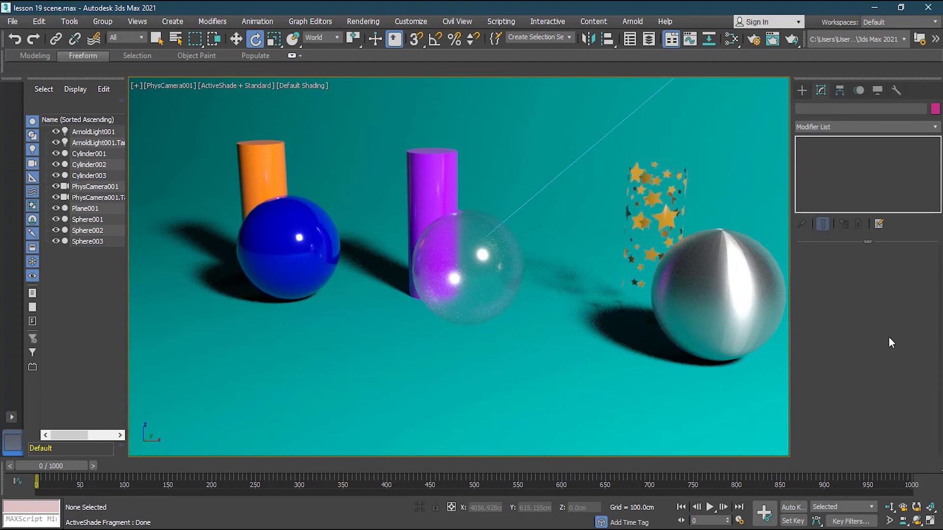
- Add an Arnold Properties modifier to the transparent Sphere002 and switch to the Move tool
click(434, 211)
click(494, 265)
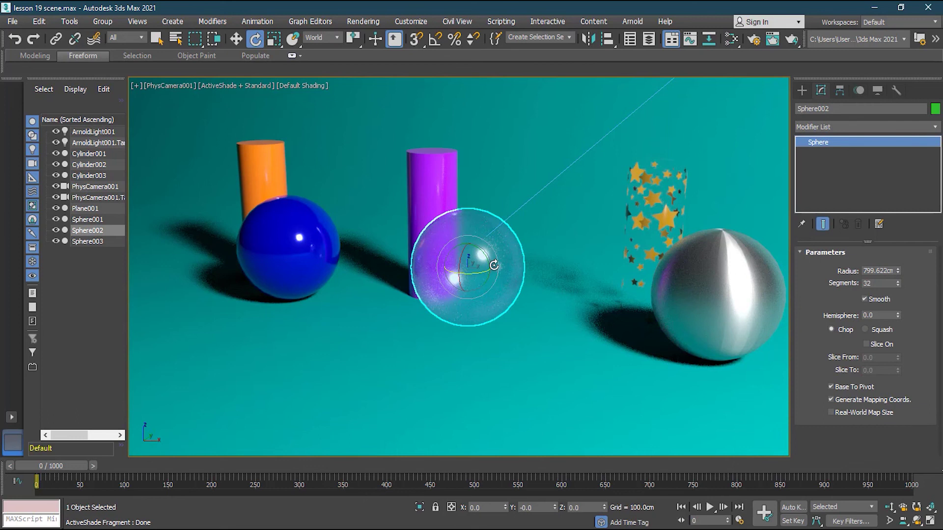
click(936, 127)
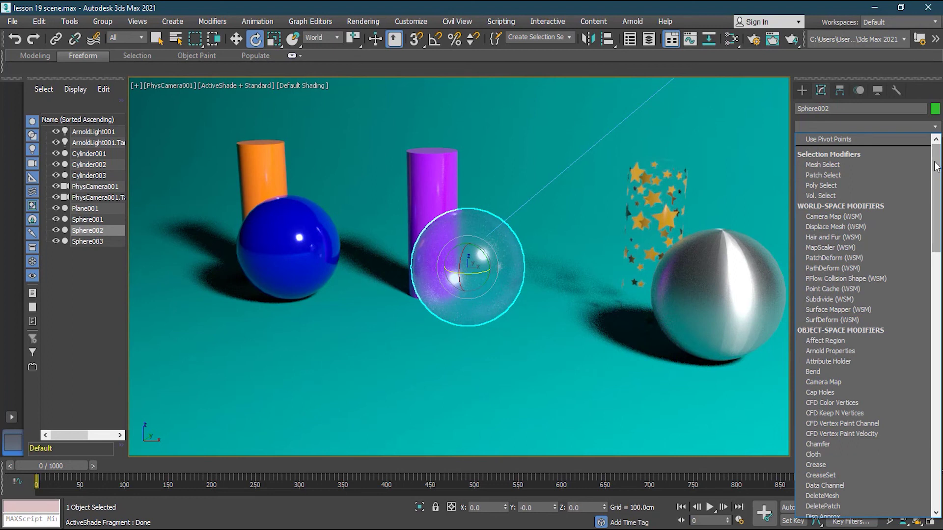
click(864, 349)
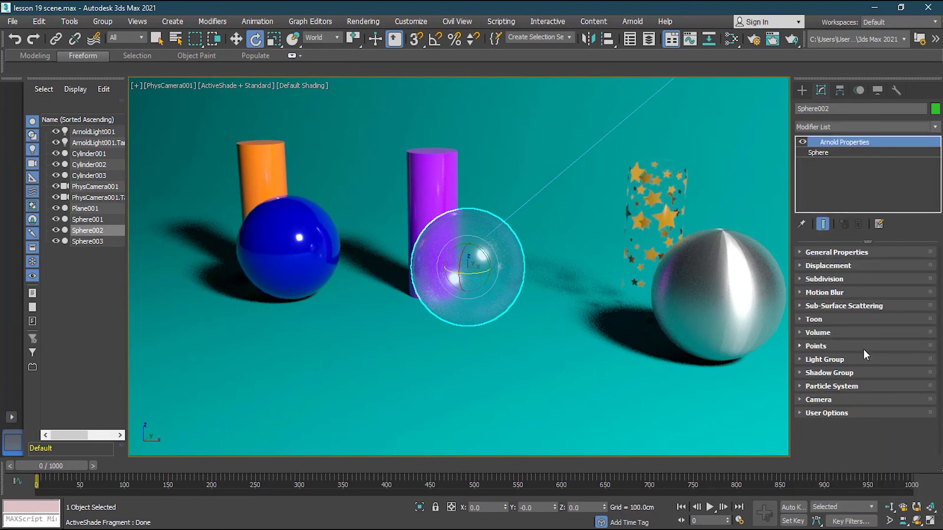
click(241, 38)
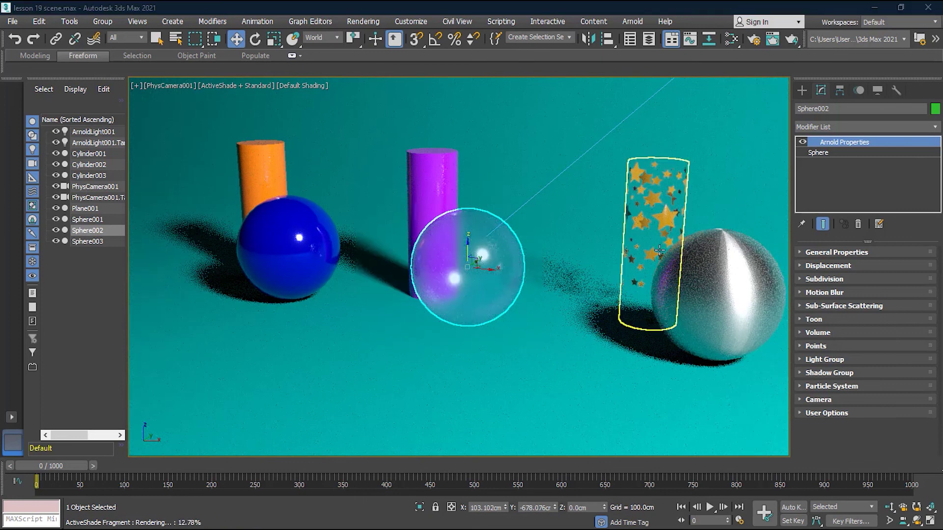
- Enable the Visibility override in Sphere002's general Arnold properties and turn off Camera (Primary Rays)
click(839, 253)
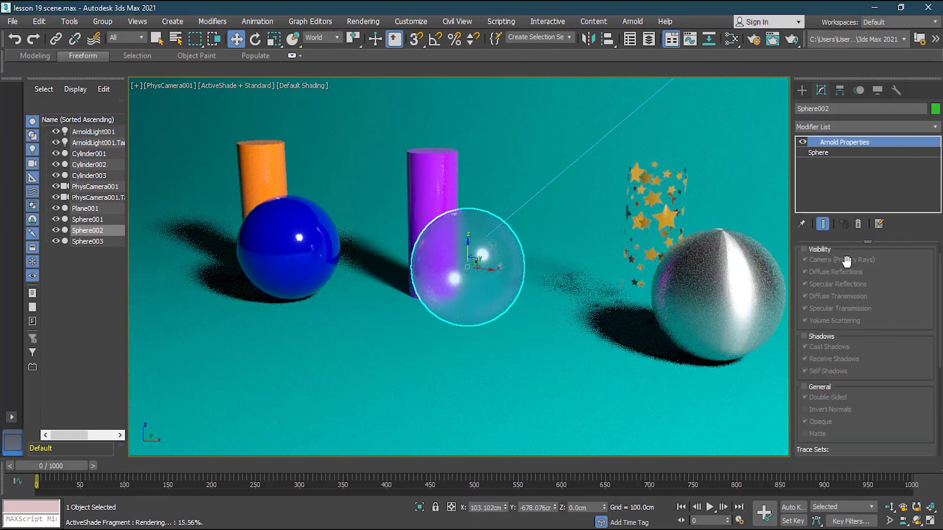
scroll(855, 263, up, 1)
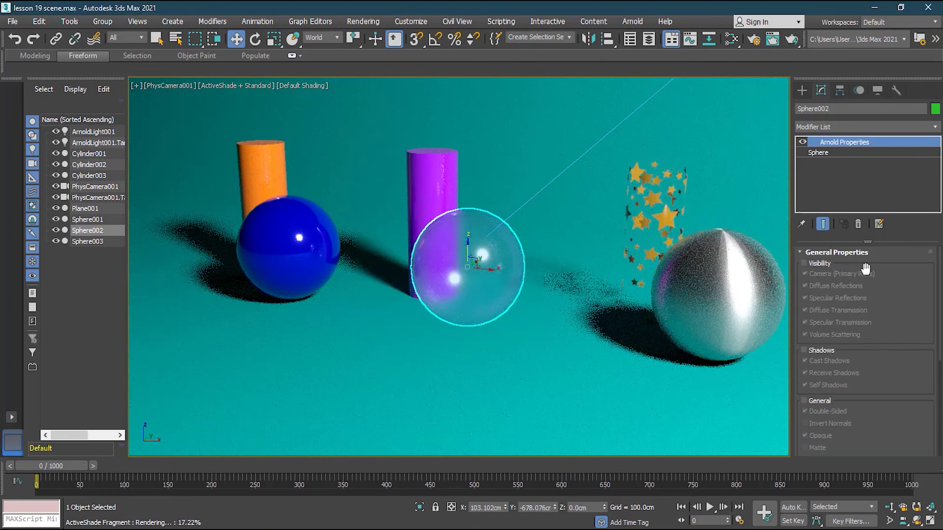
click(805, 264)
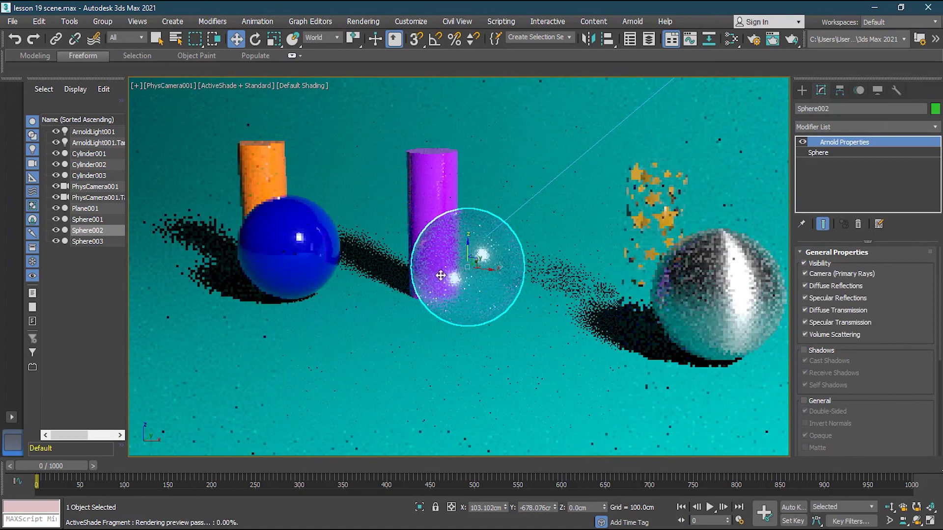
click(804, 273)
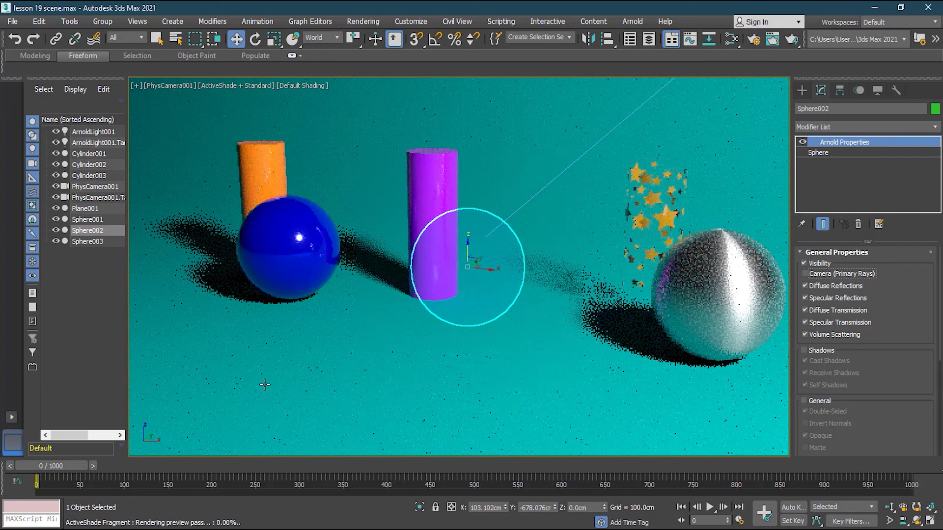
- Reselect Sphere002 after picking Sphere001, turn its Camera (Primary Rays) visibility back on and collapse the general properties
click(346, 253)
click(255, 255)
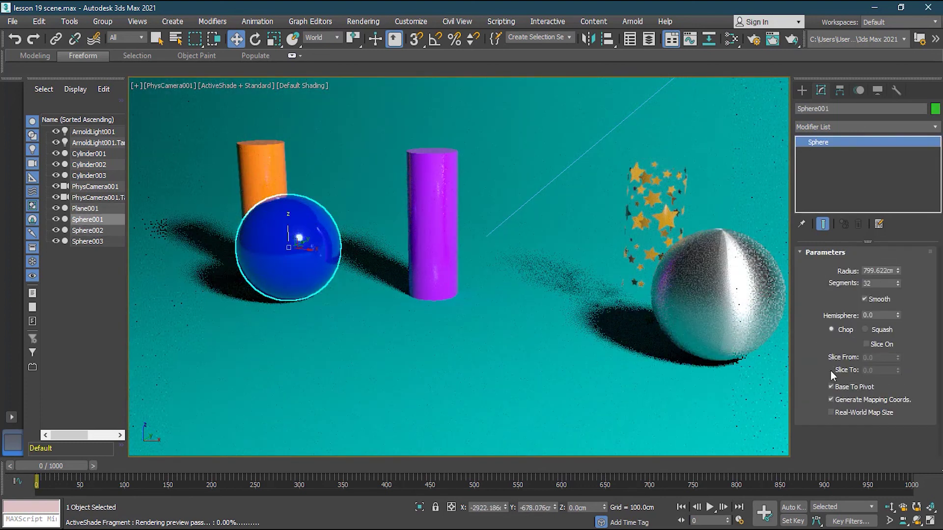
click(490, 294)
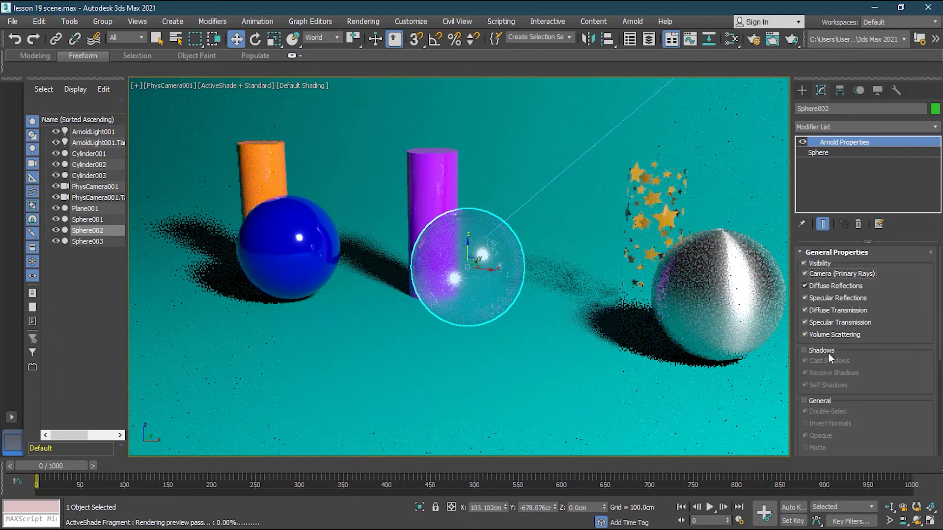
click(801, 250)
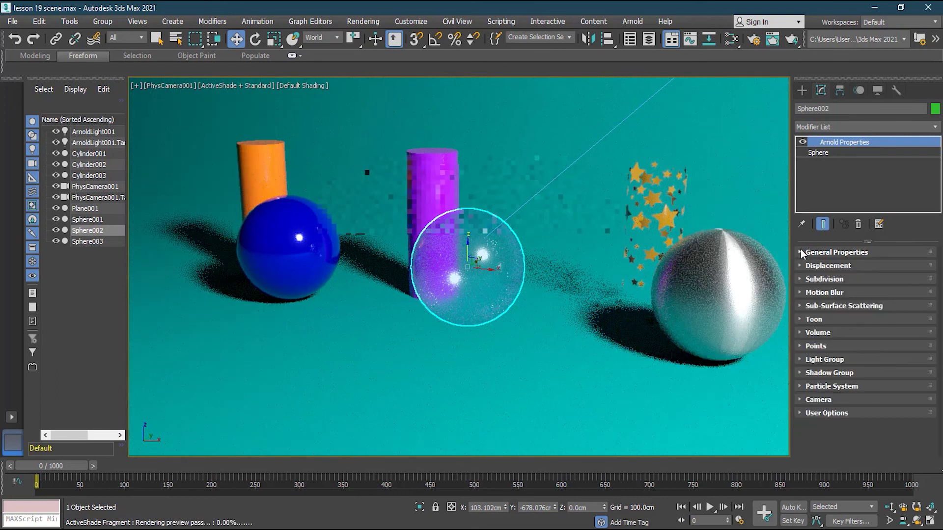
- Examine the Subdivision and Light Group settings of Sphere002's Arnold Properties modifier
click(831, 280)
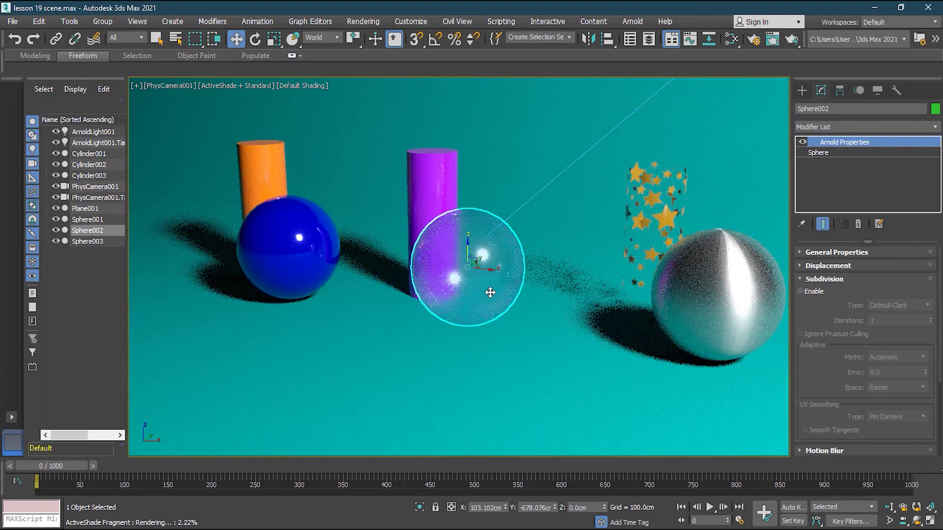
click(801, 280)
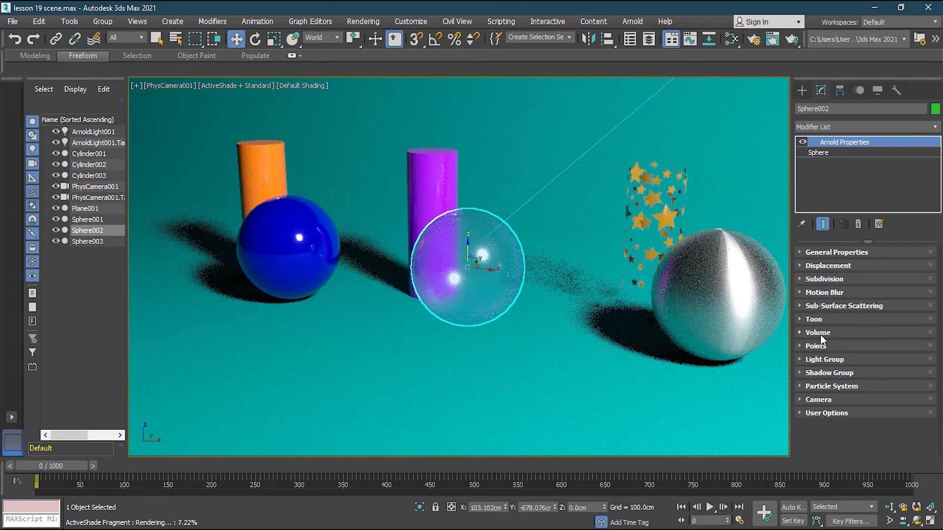
click(839, 360)
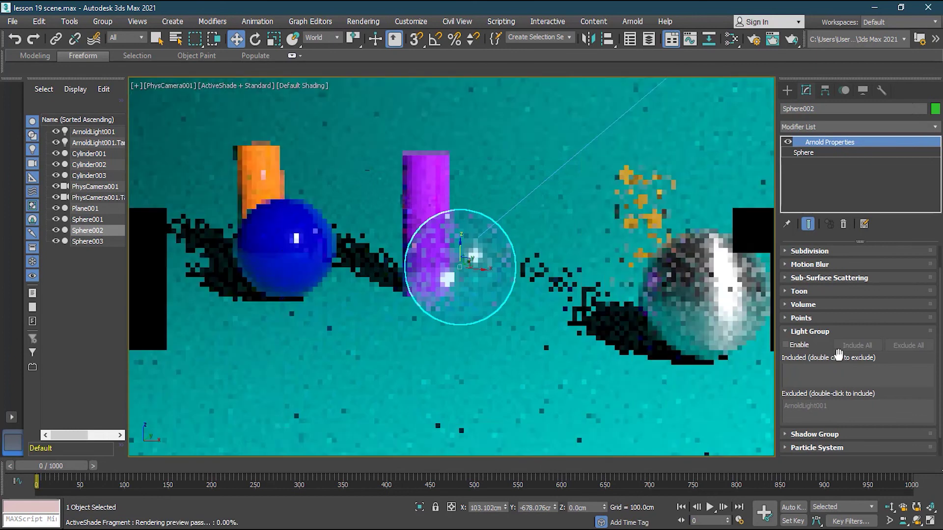
click(813, 332)
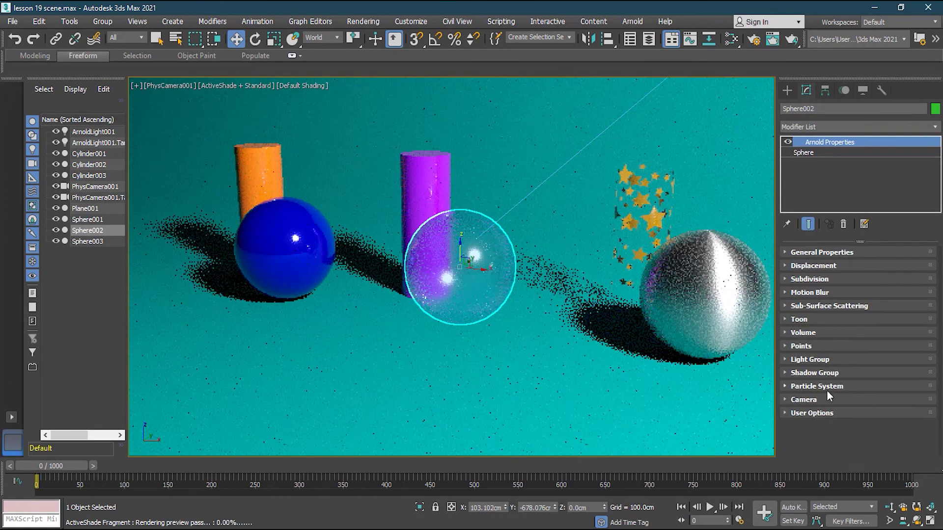